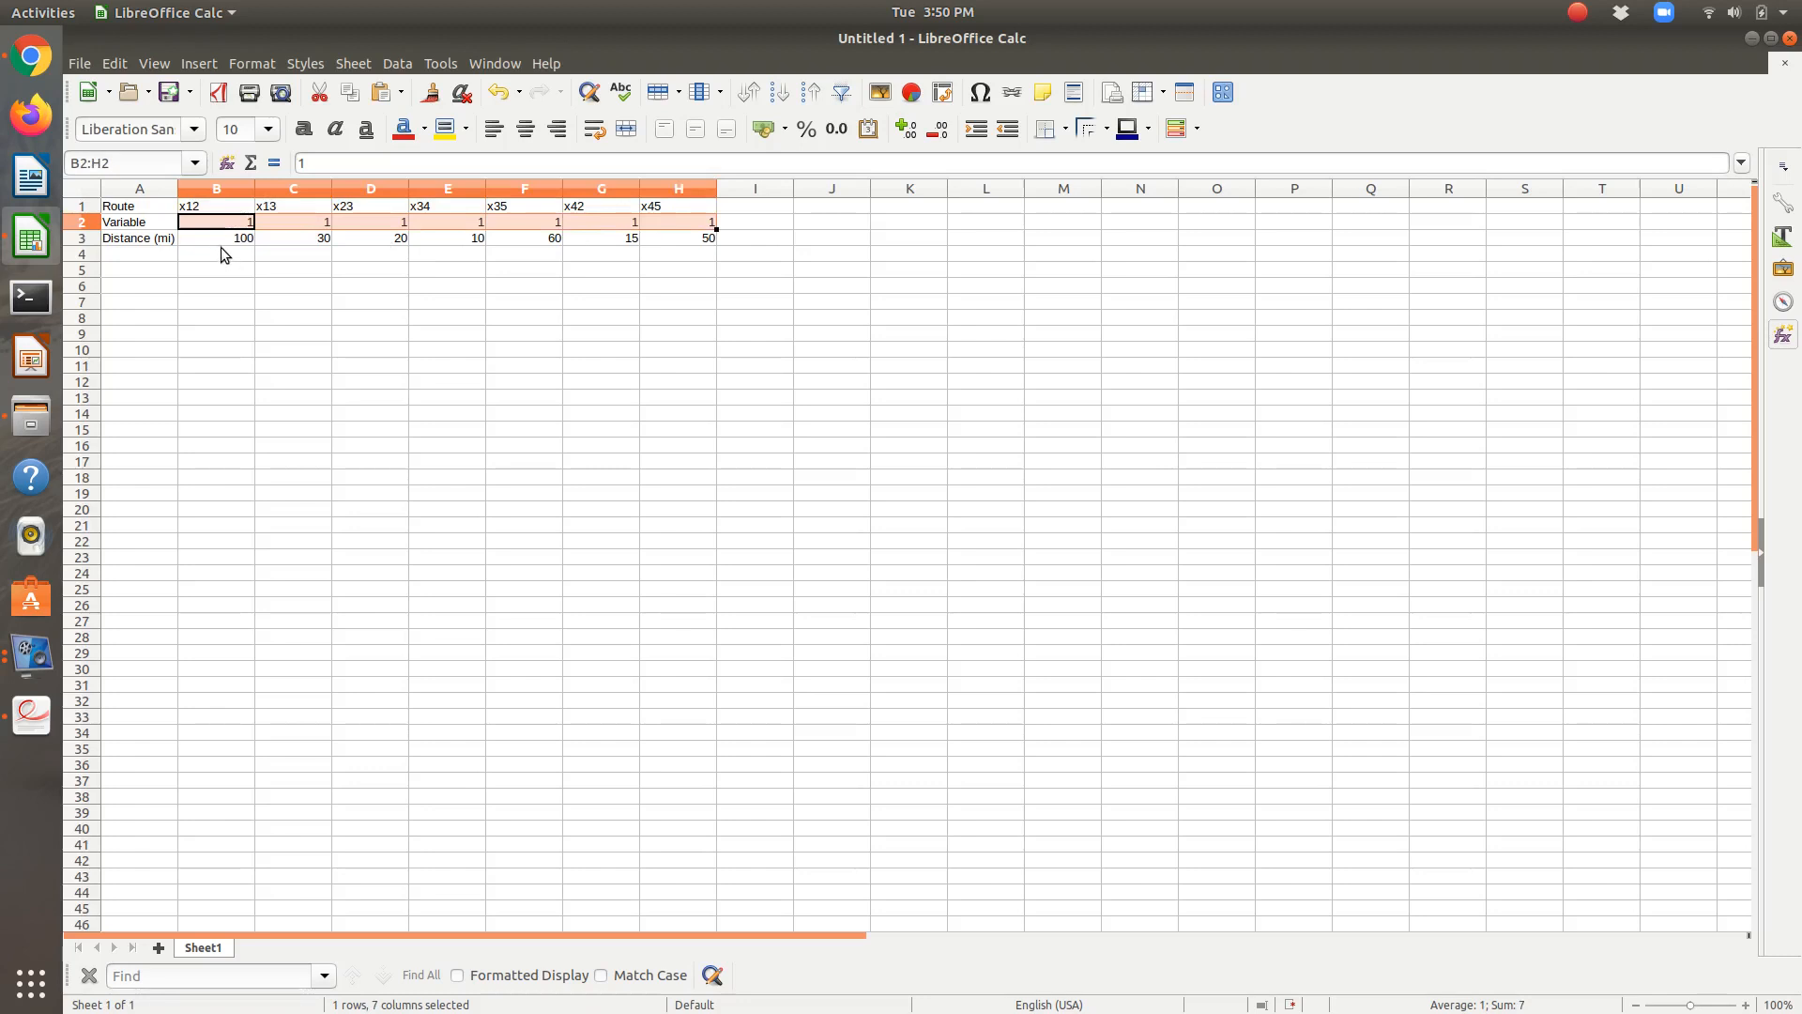
Step: Rename the Sheet1 worksheet to Part 1
mouse_move(218, 240)
left_mouse_down()
mouse_move(276, 245)
mouse_move(226, 246)
left_mouse_up()
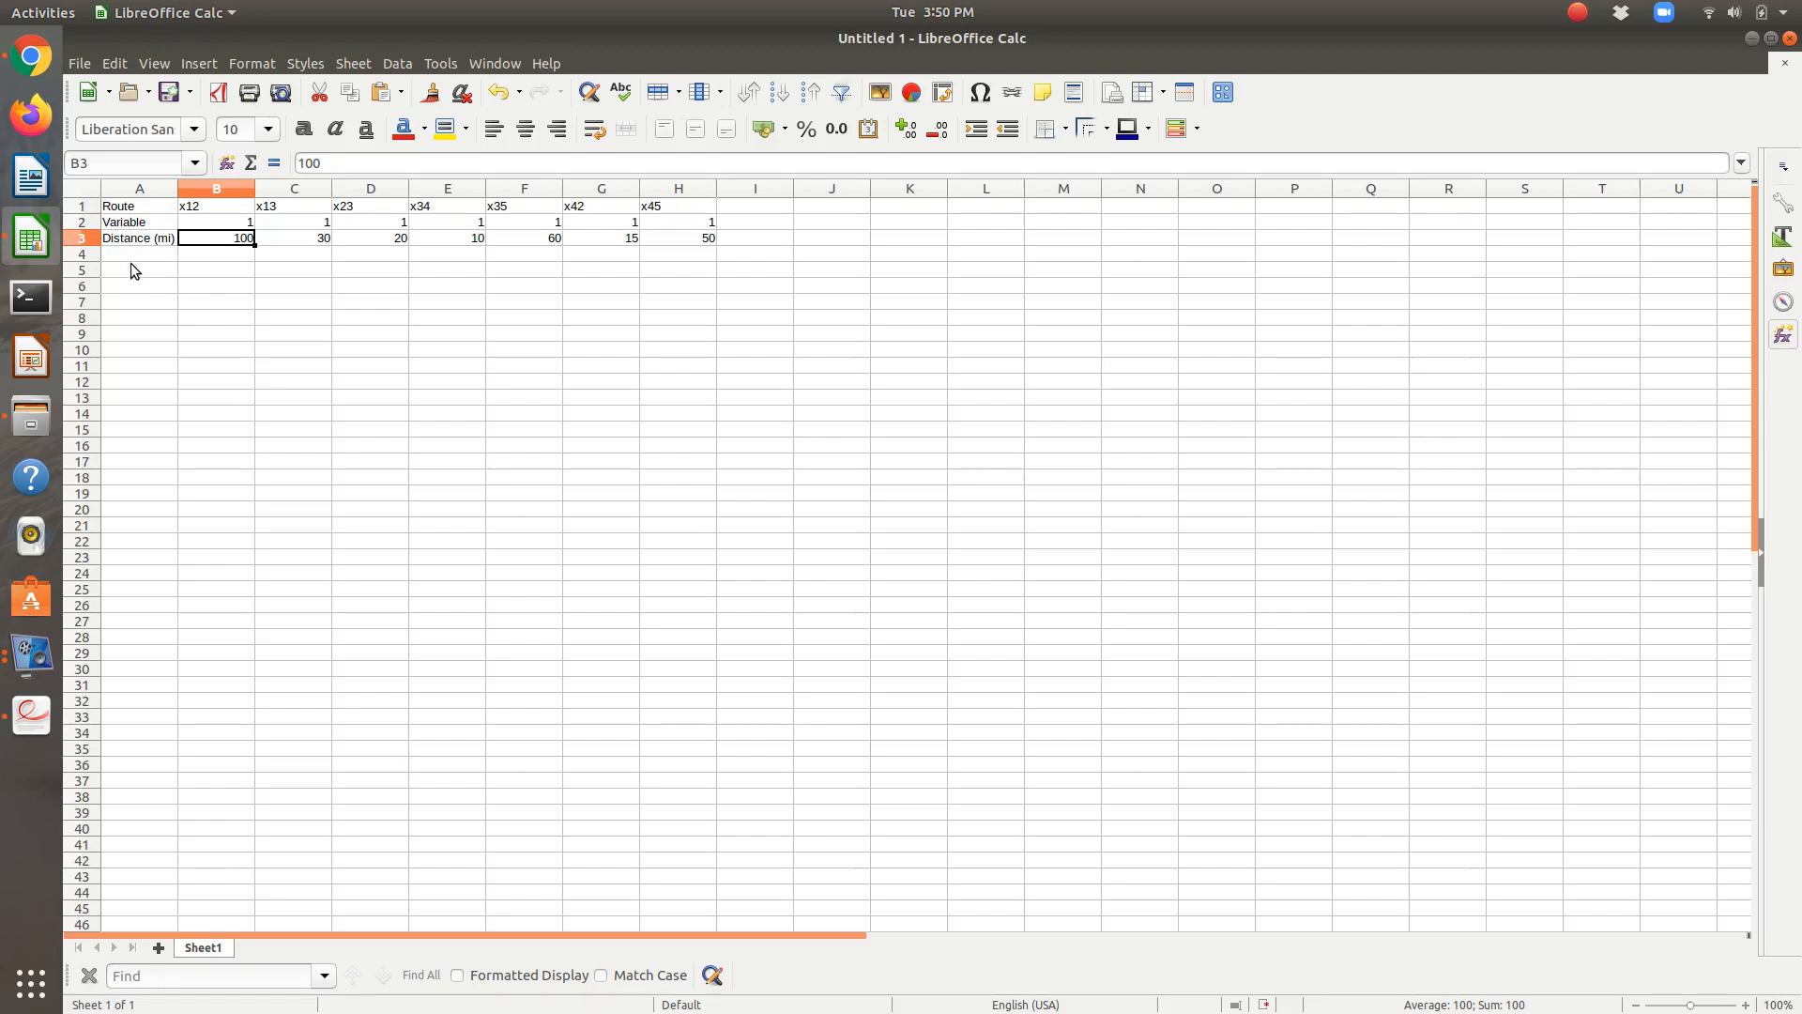
right_click(183, 948)
left_click(241, 813)
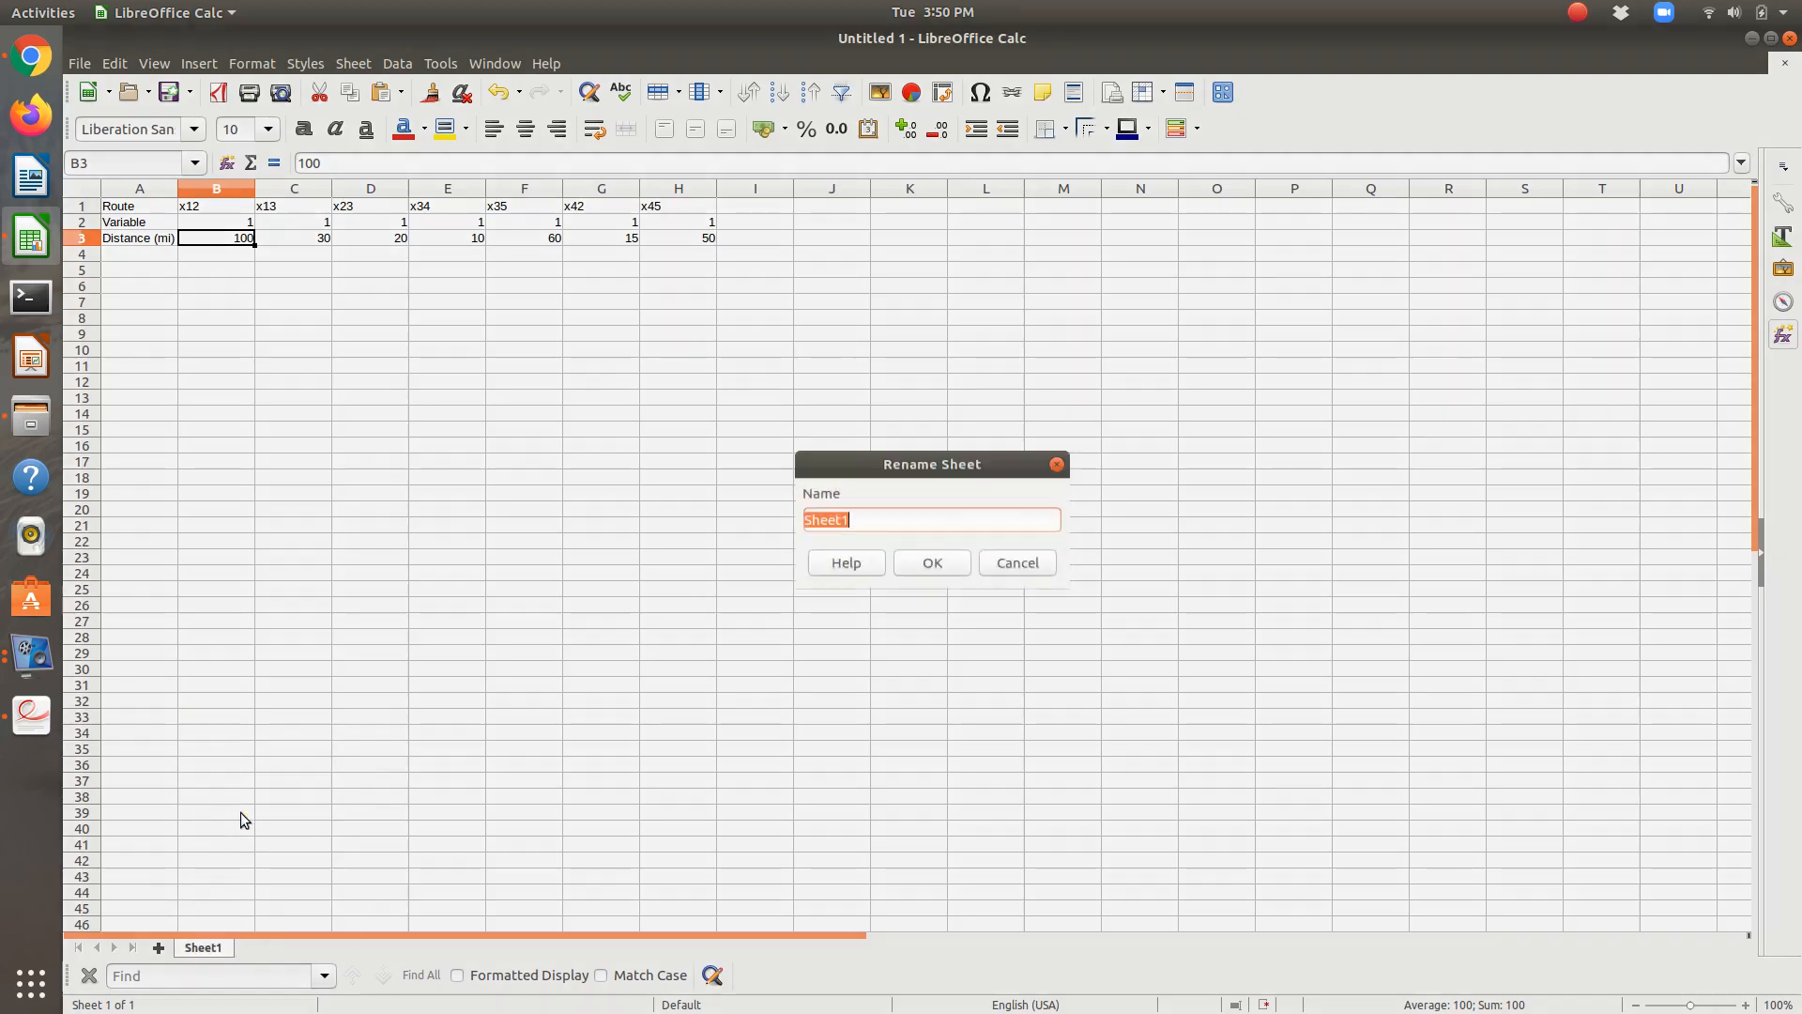
type("Part 1")
key("Return")
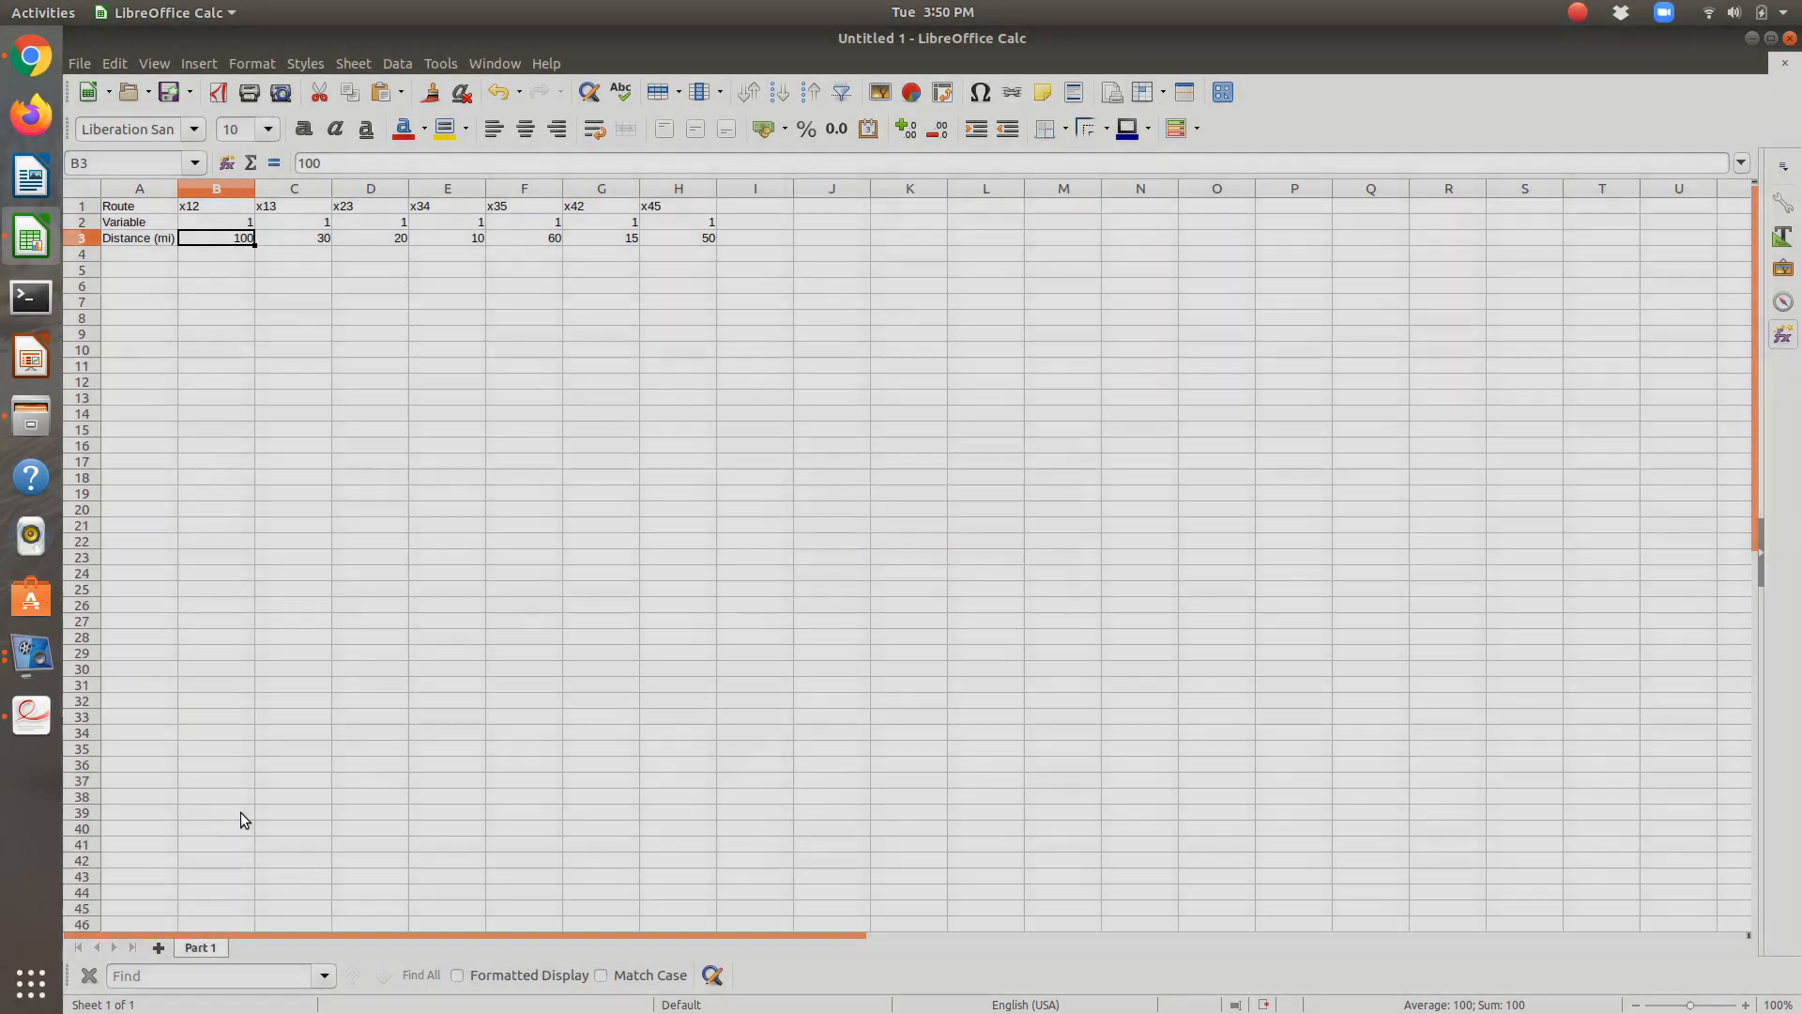
key("Return")
key("Return")
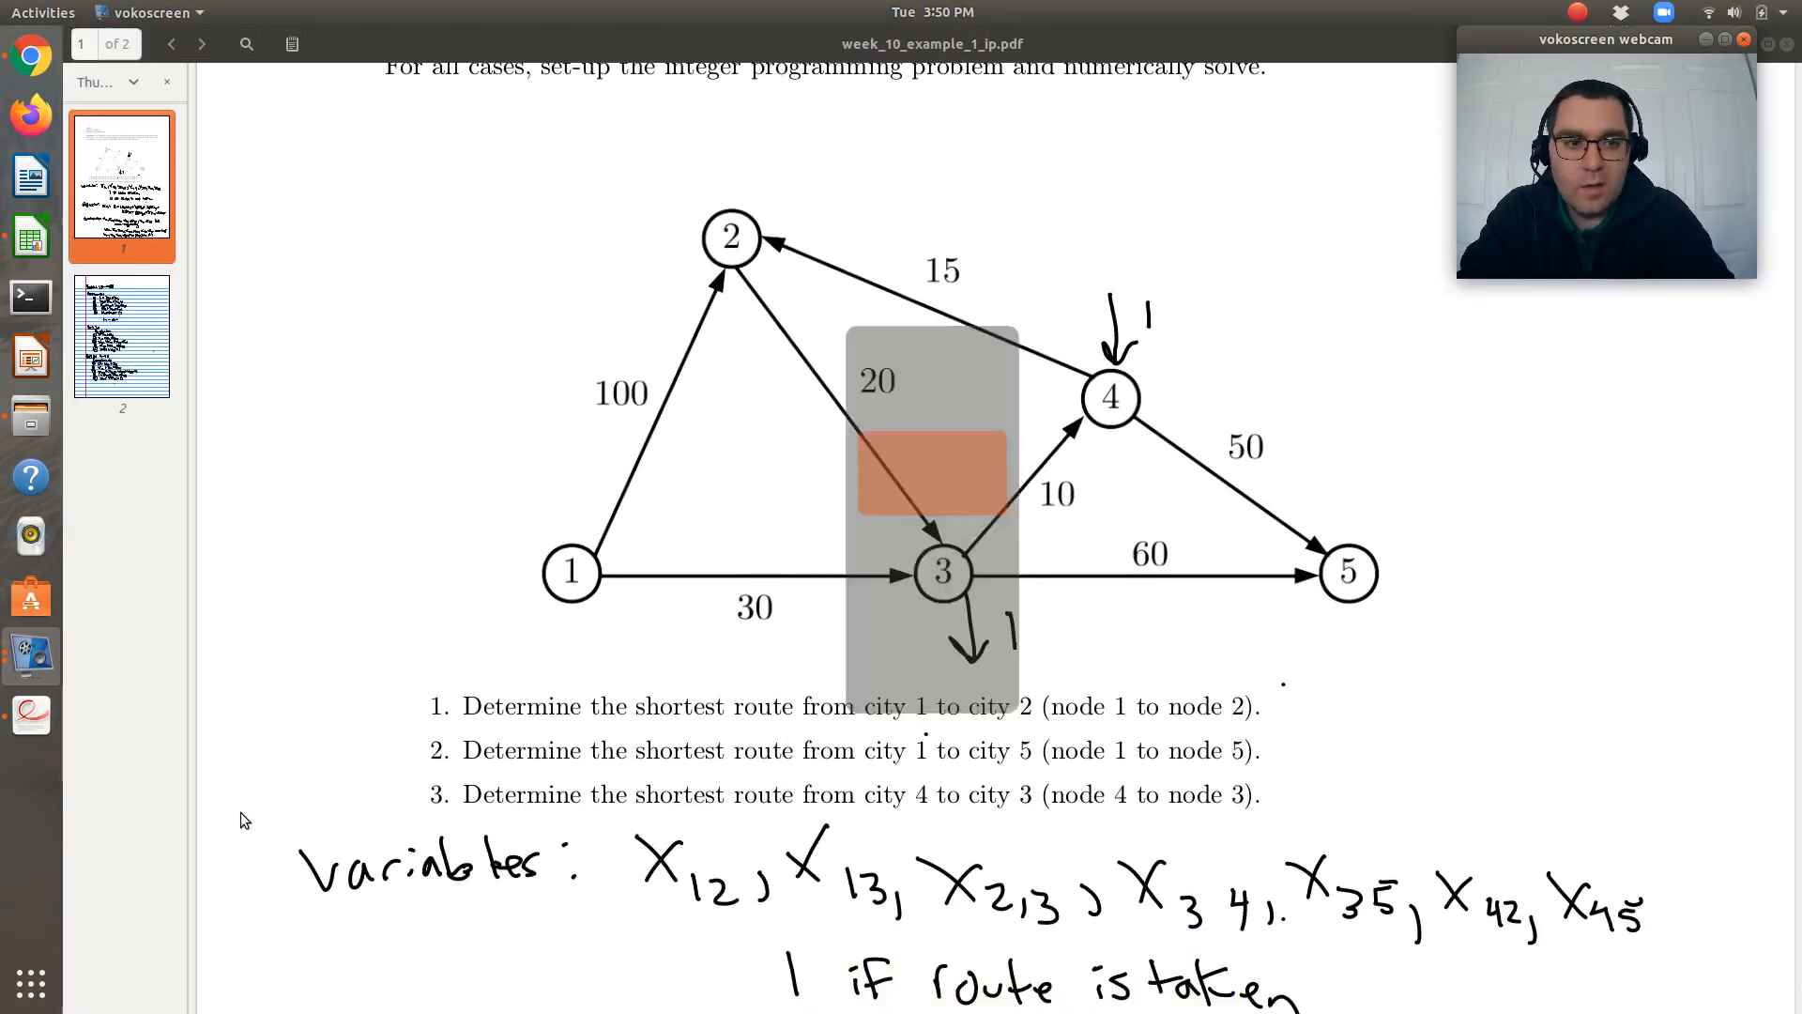
Step: Review the objective function and the Part 1 node constraints in week_10_example_1_ip.pdf, and return to the spreadsheet
left_click(655, 651)
scroll(656, 651, "down", 5)
scroll(655, 657, "down", 1)
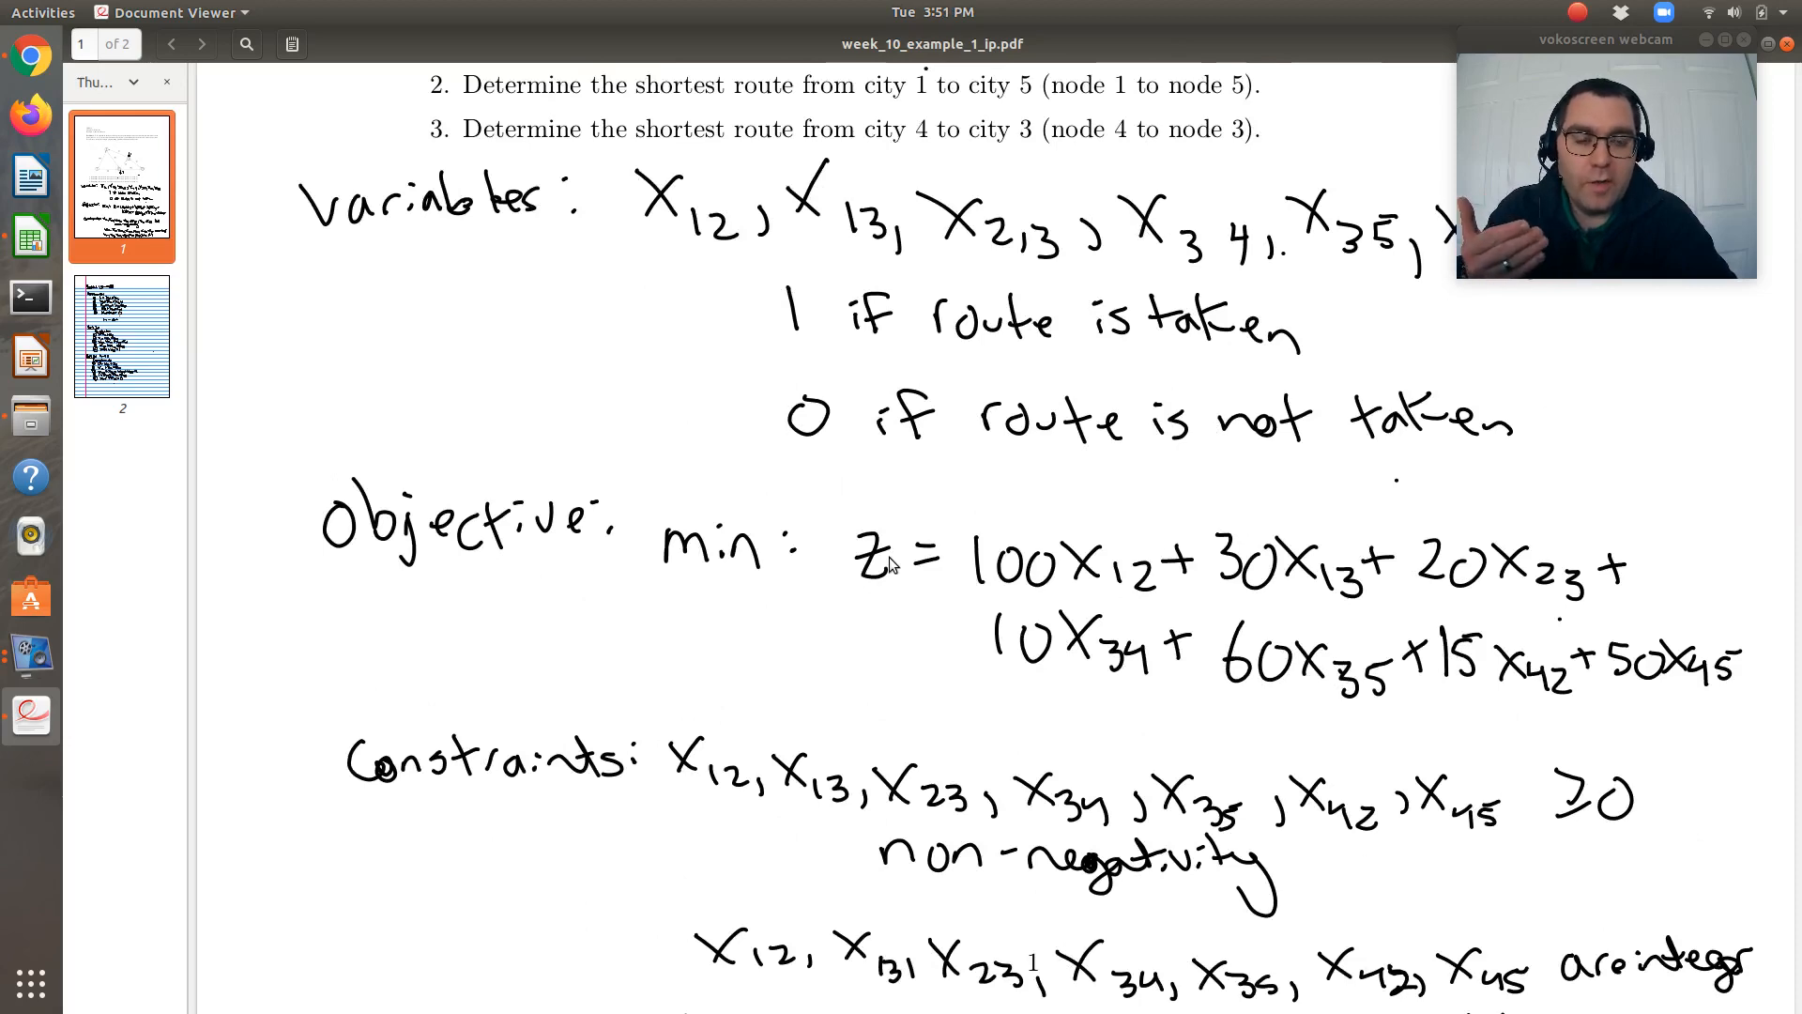
scroll(888, 563, "down", 3)
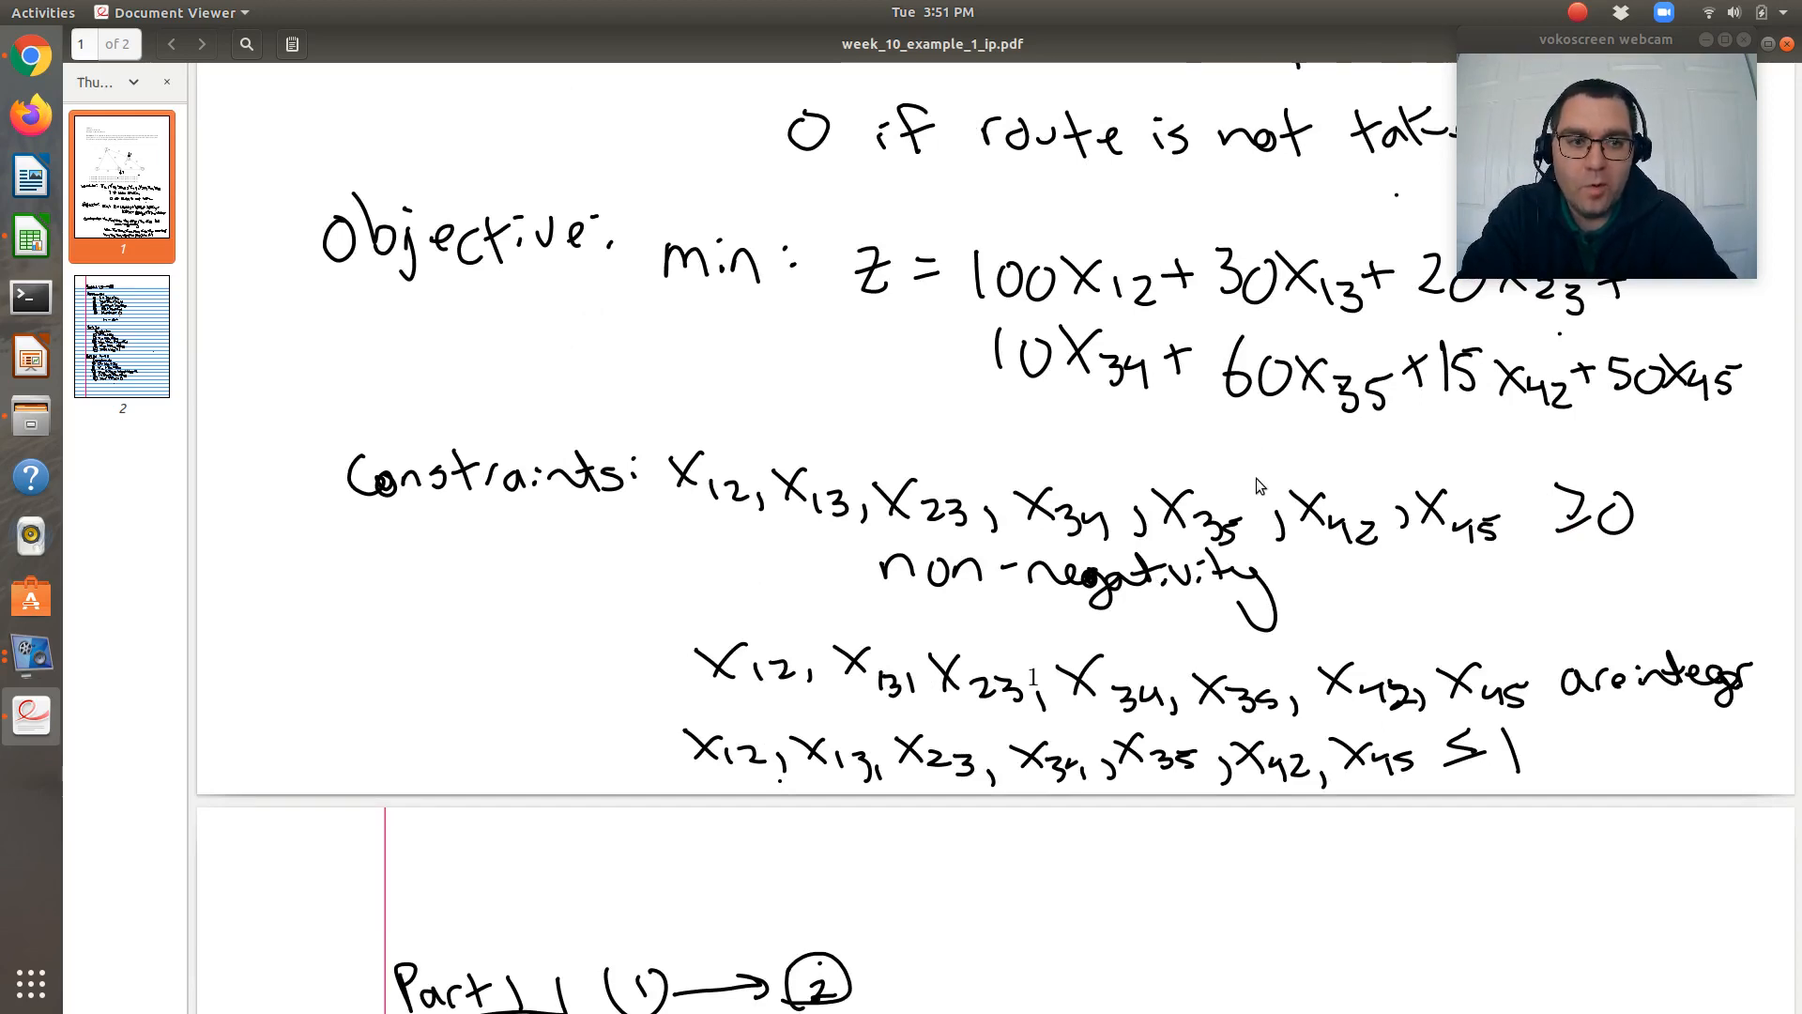
scroll(1258, 484, "up", 4)
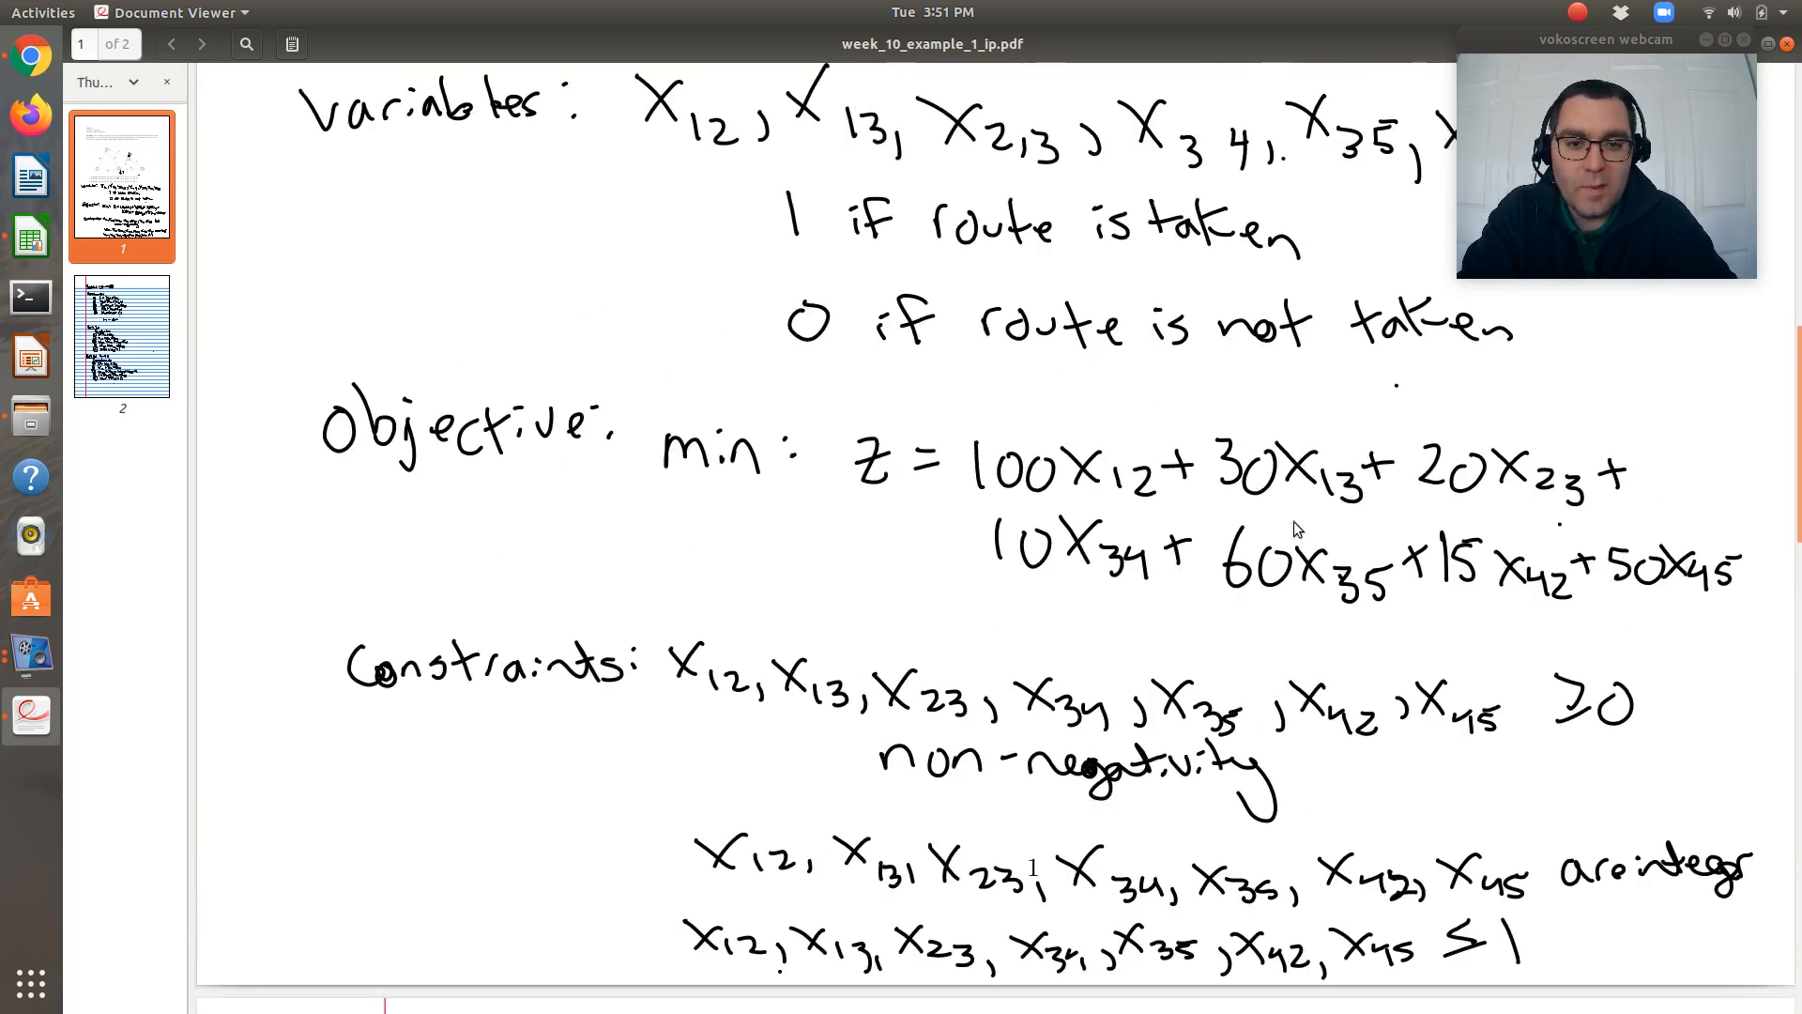
scroll(1267, 481, "down", 10)
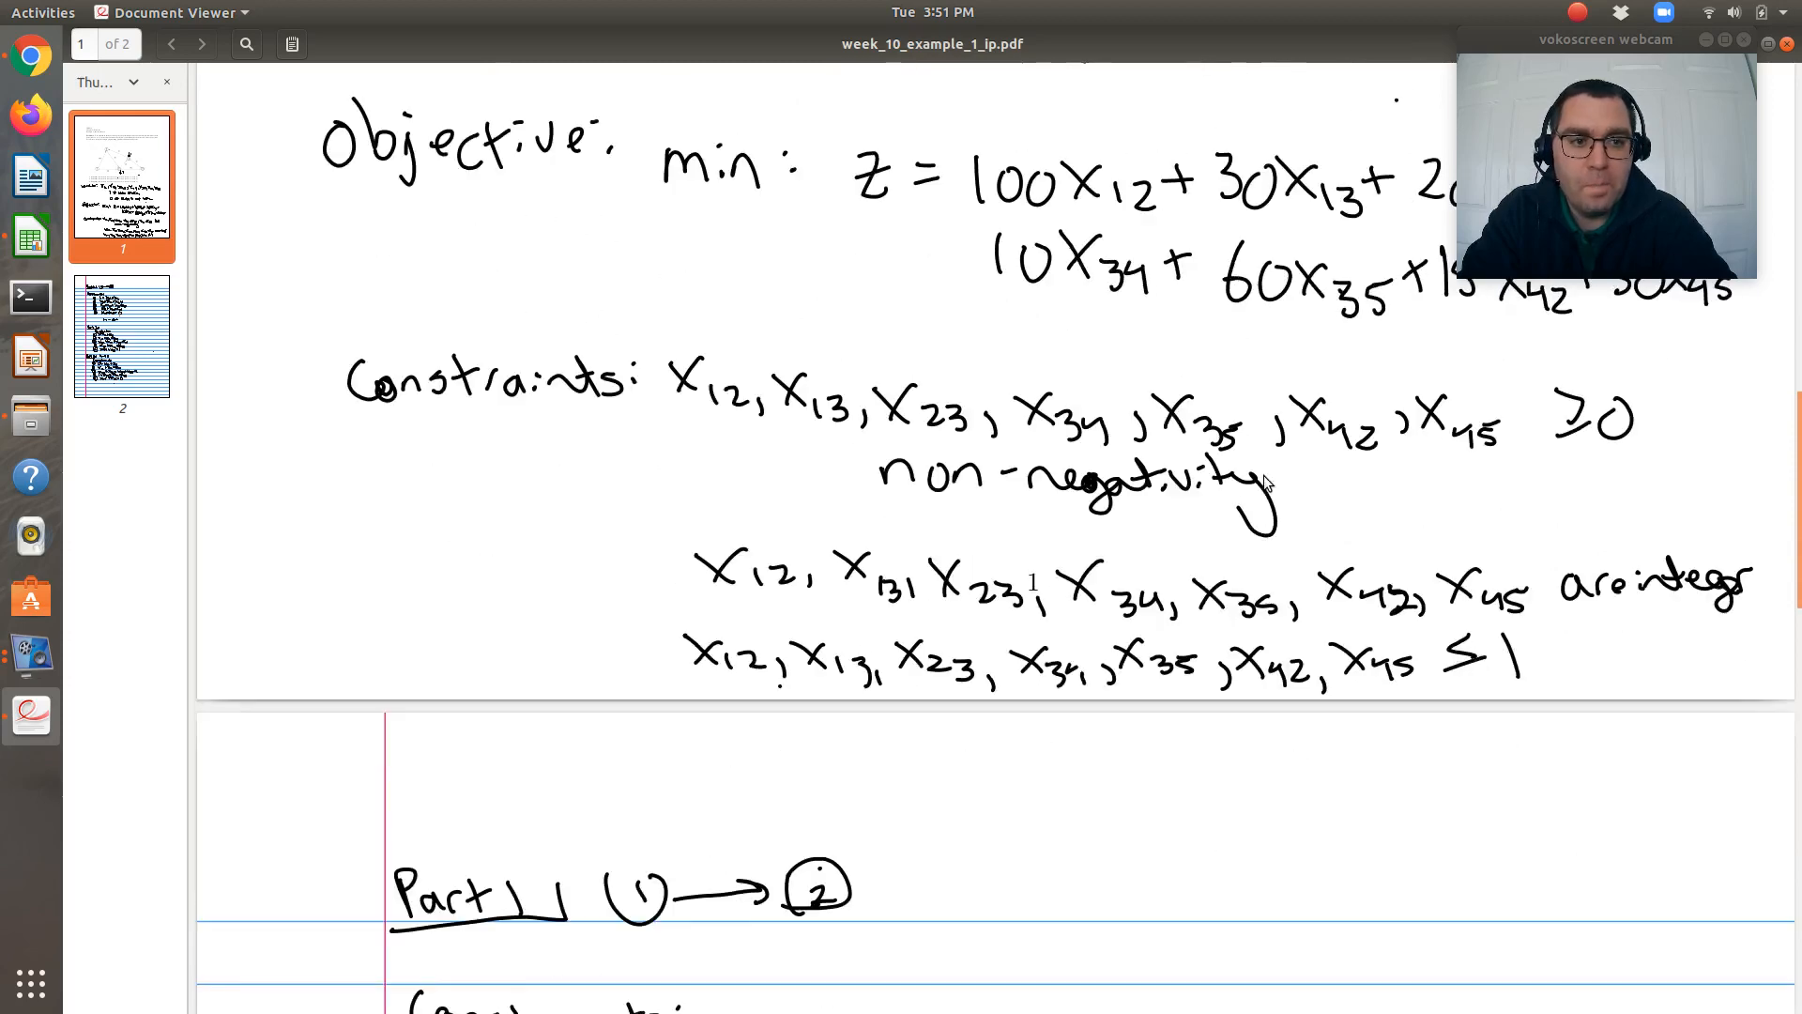
scroll(1266, 482, "down", 8)
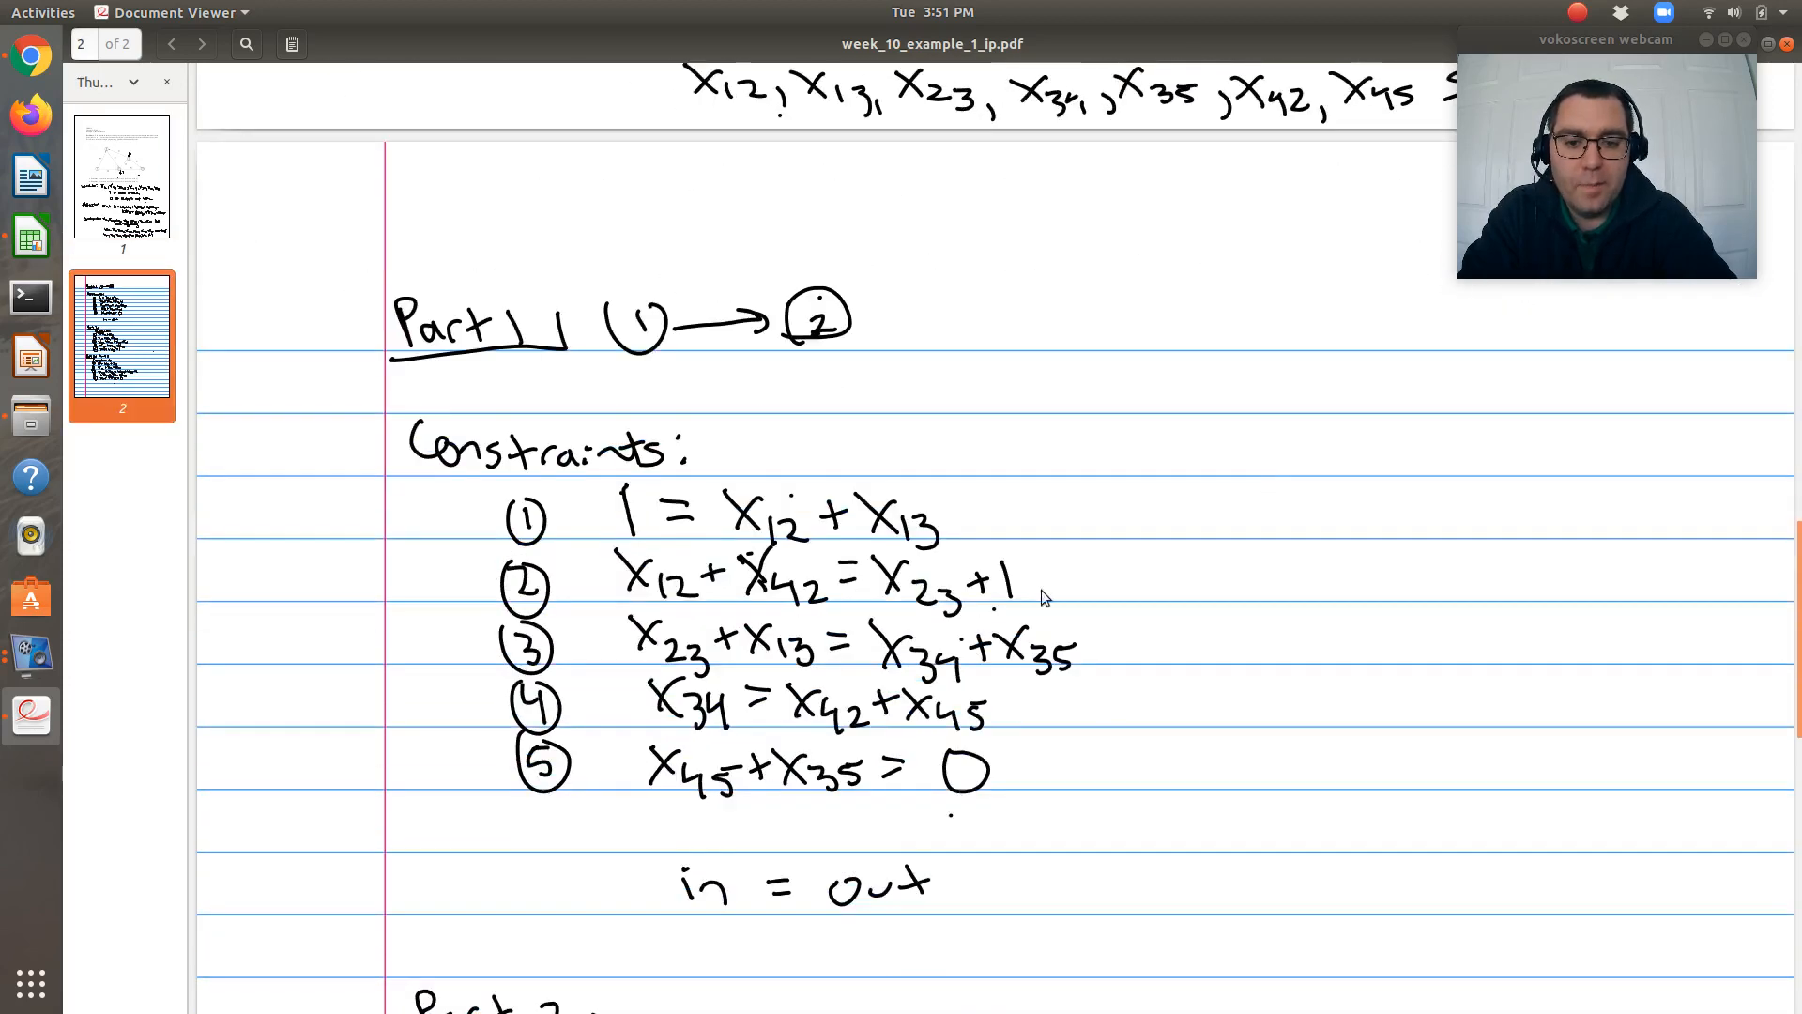
scroll(1027, 572, "up", 2)
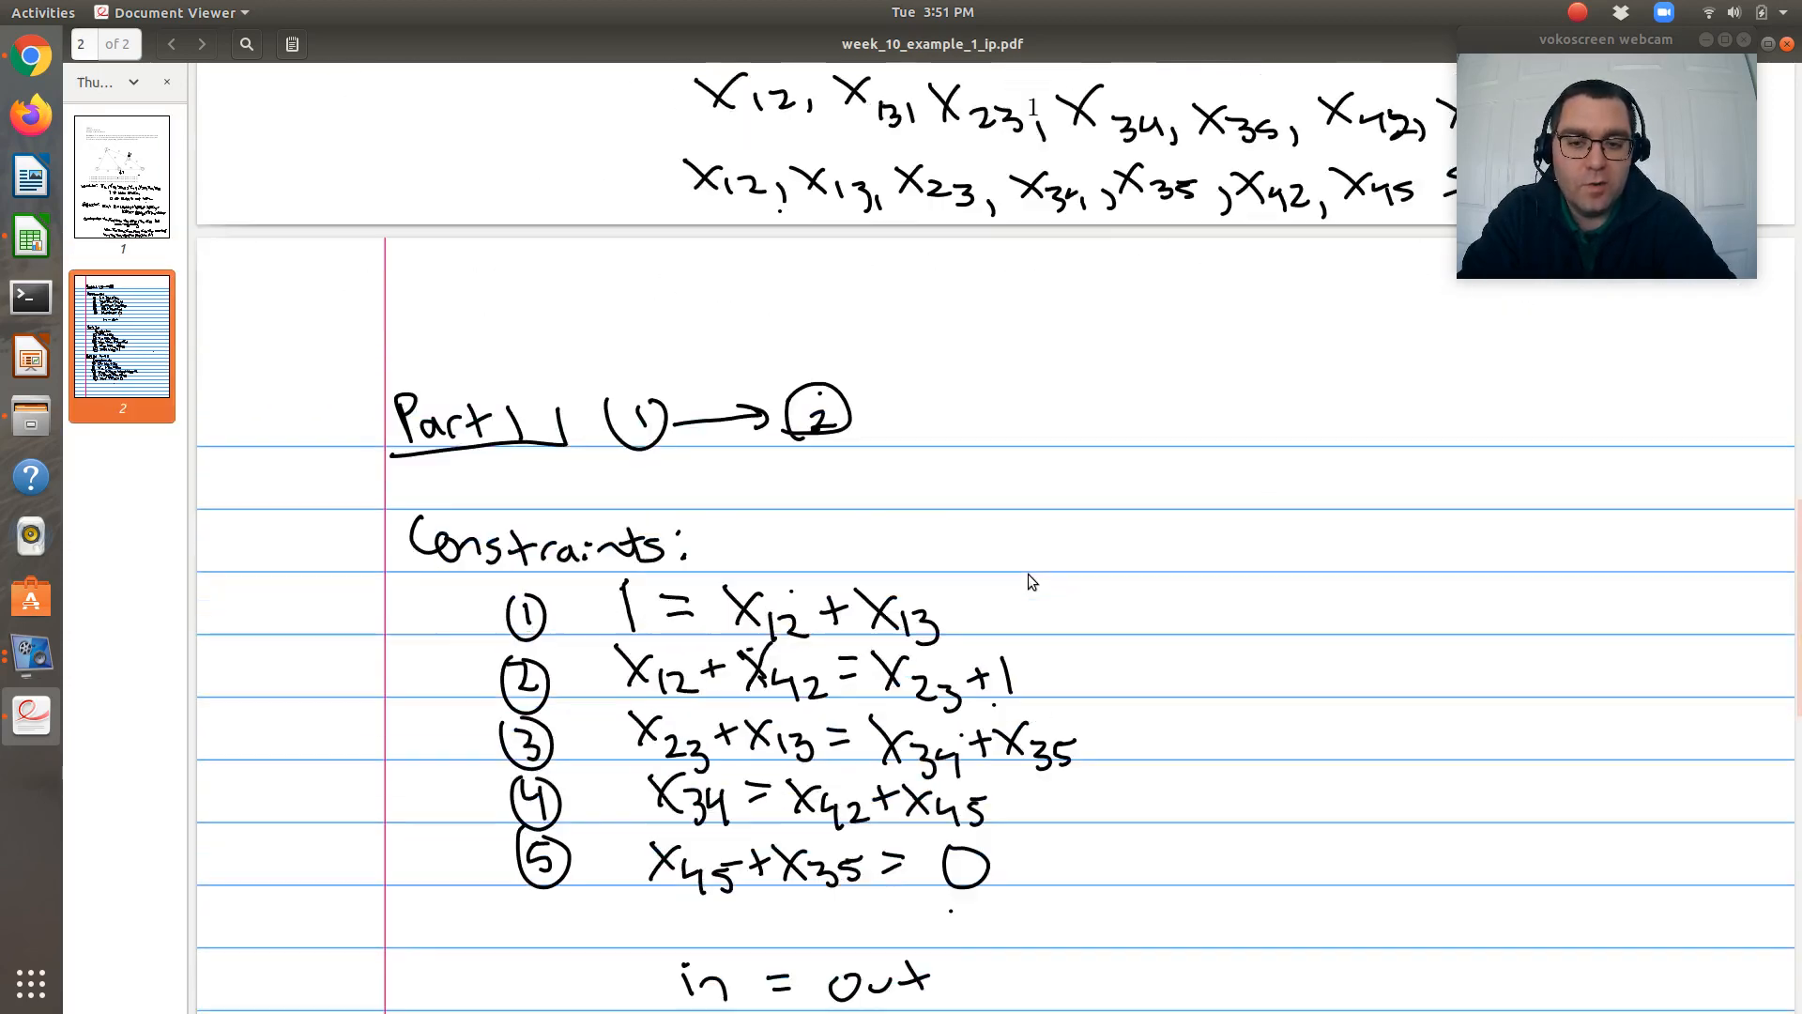
scroll(1027, 573, "up", 14)
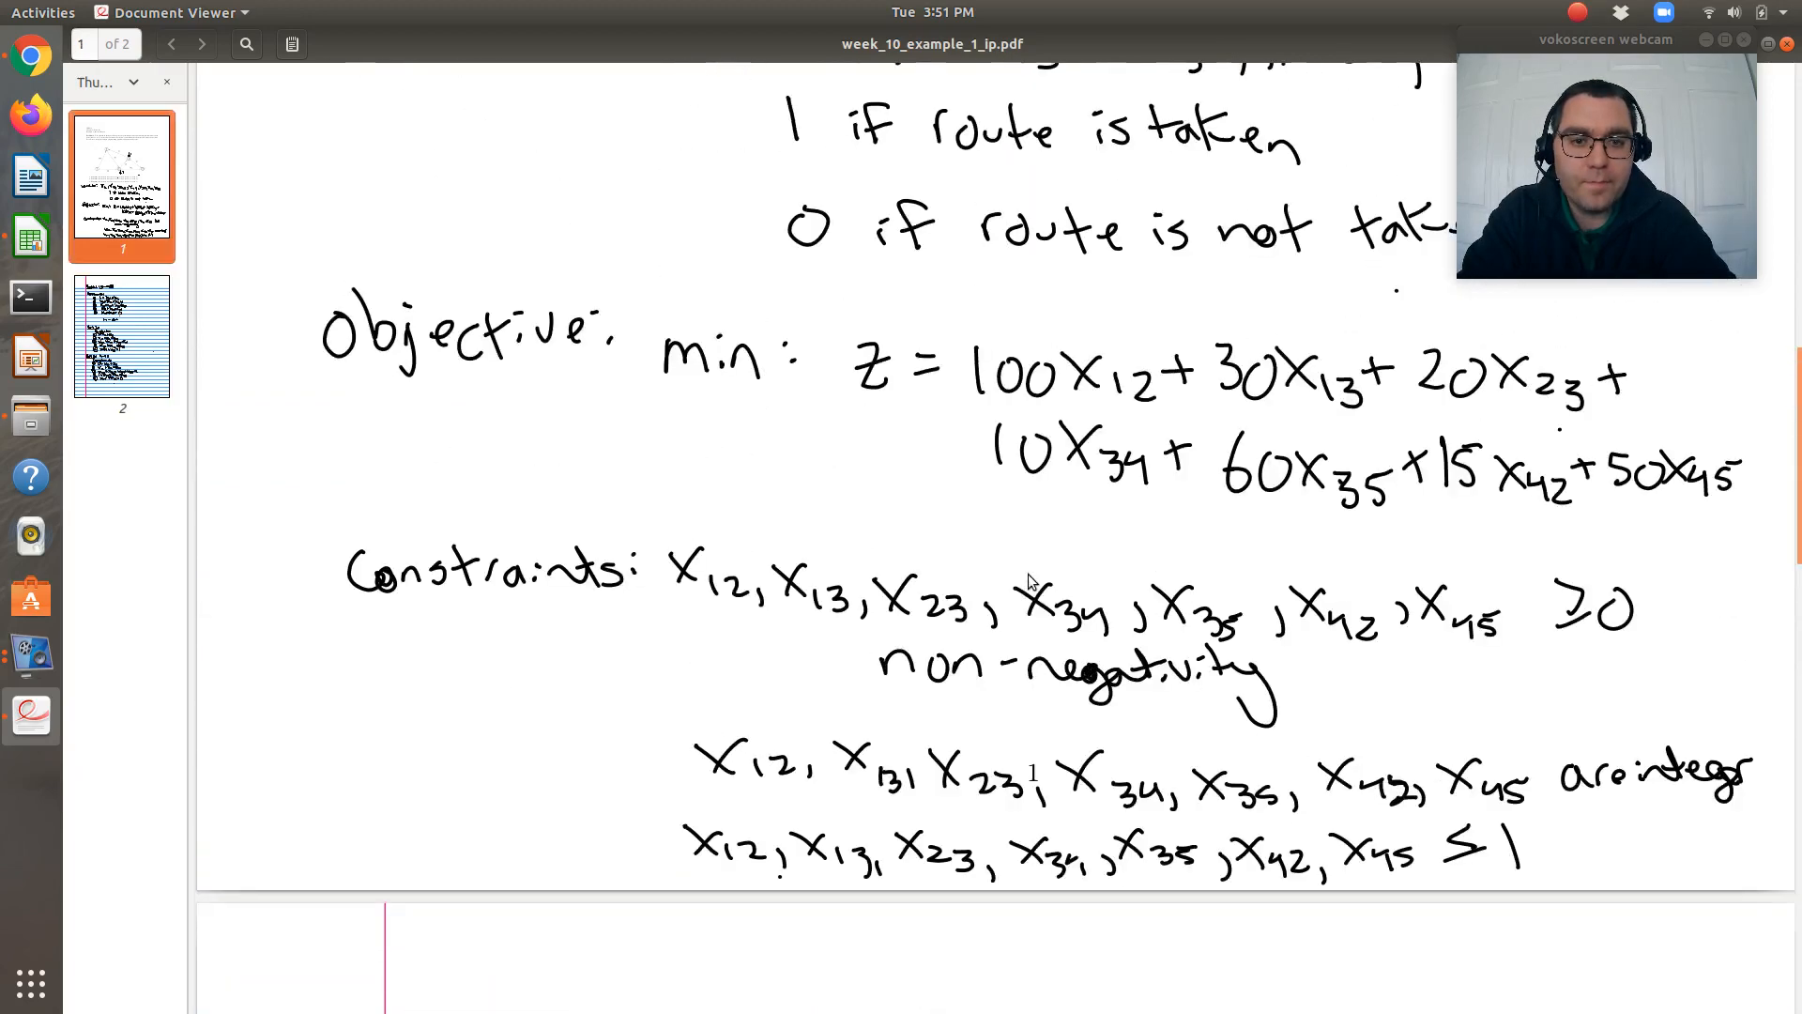
scroll(1028, 572, "up", 2)
key("ctrl+alt+Up")
key("ctrl+alt+Down")
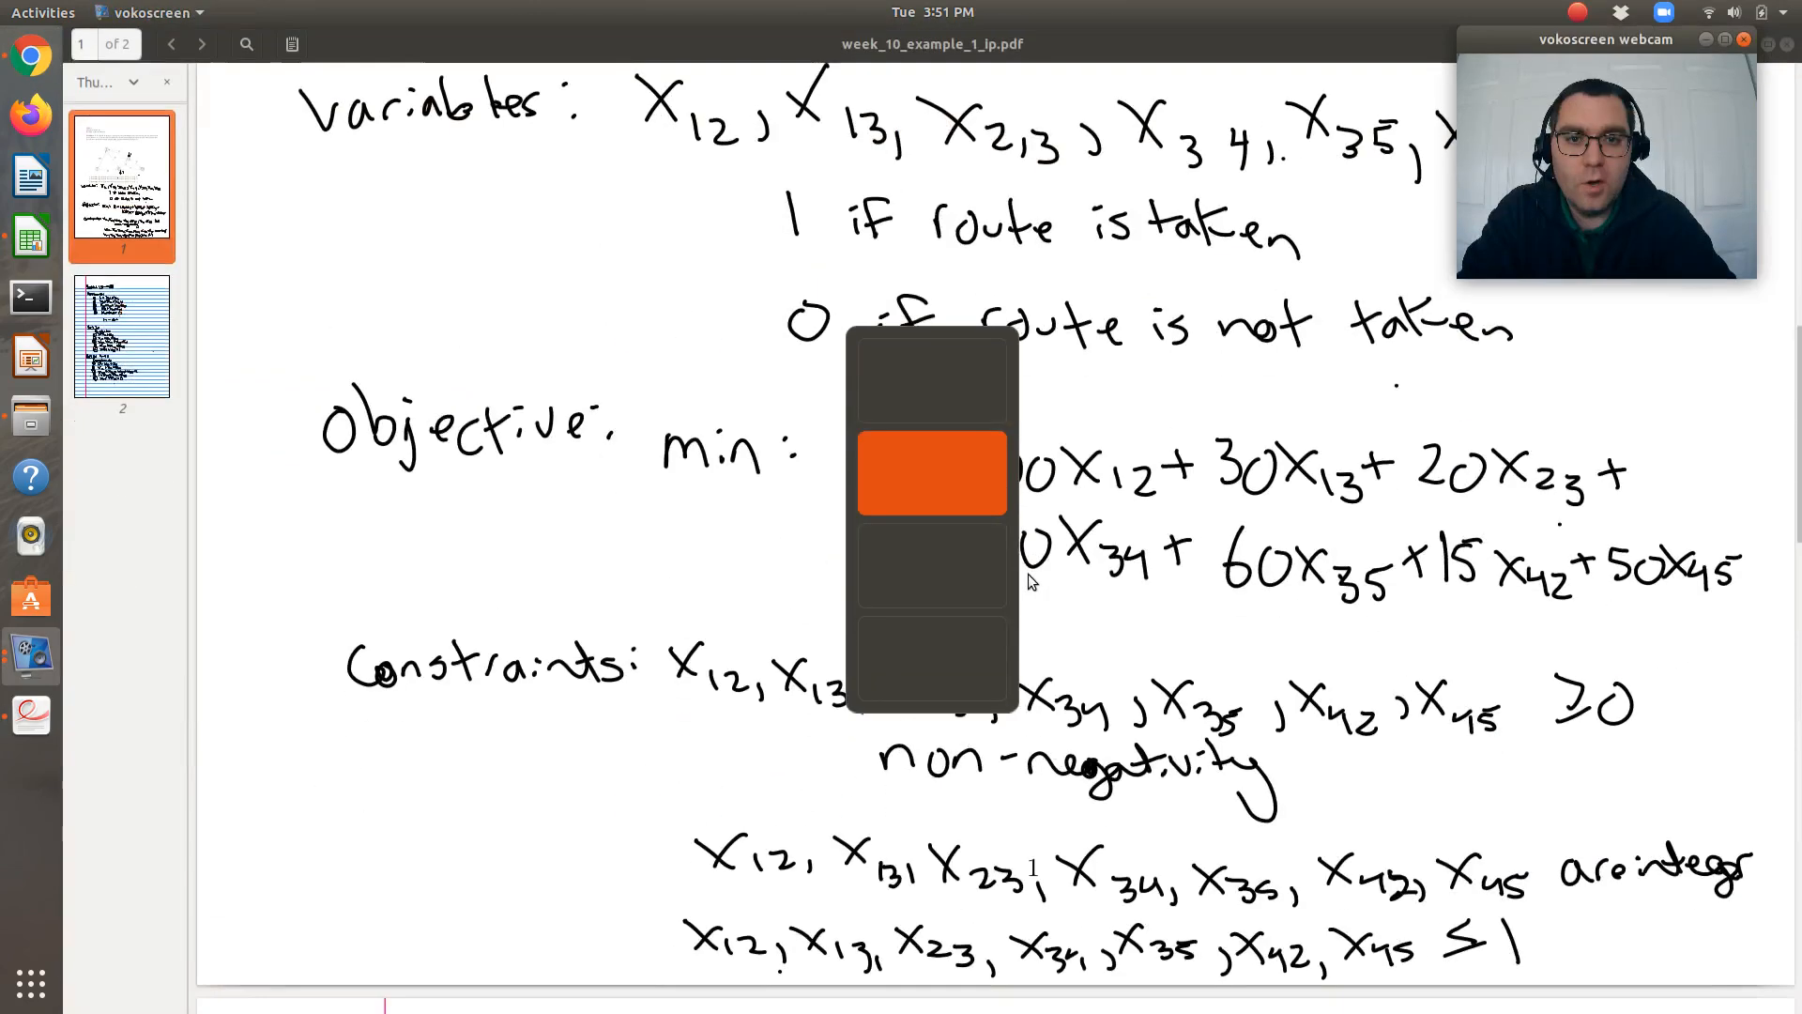
key("ctrl+alt+Down")
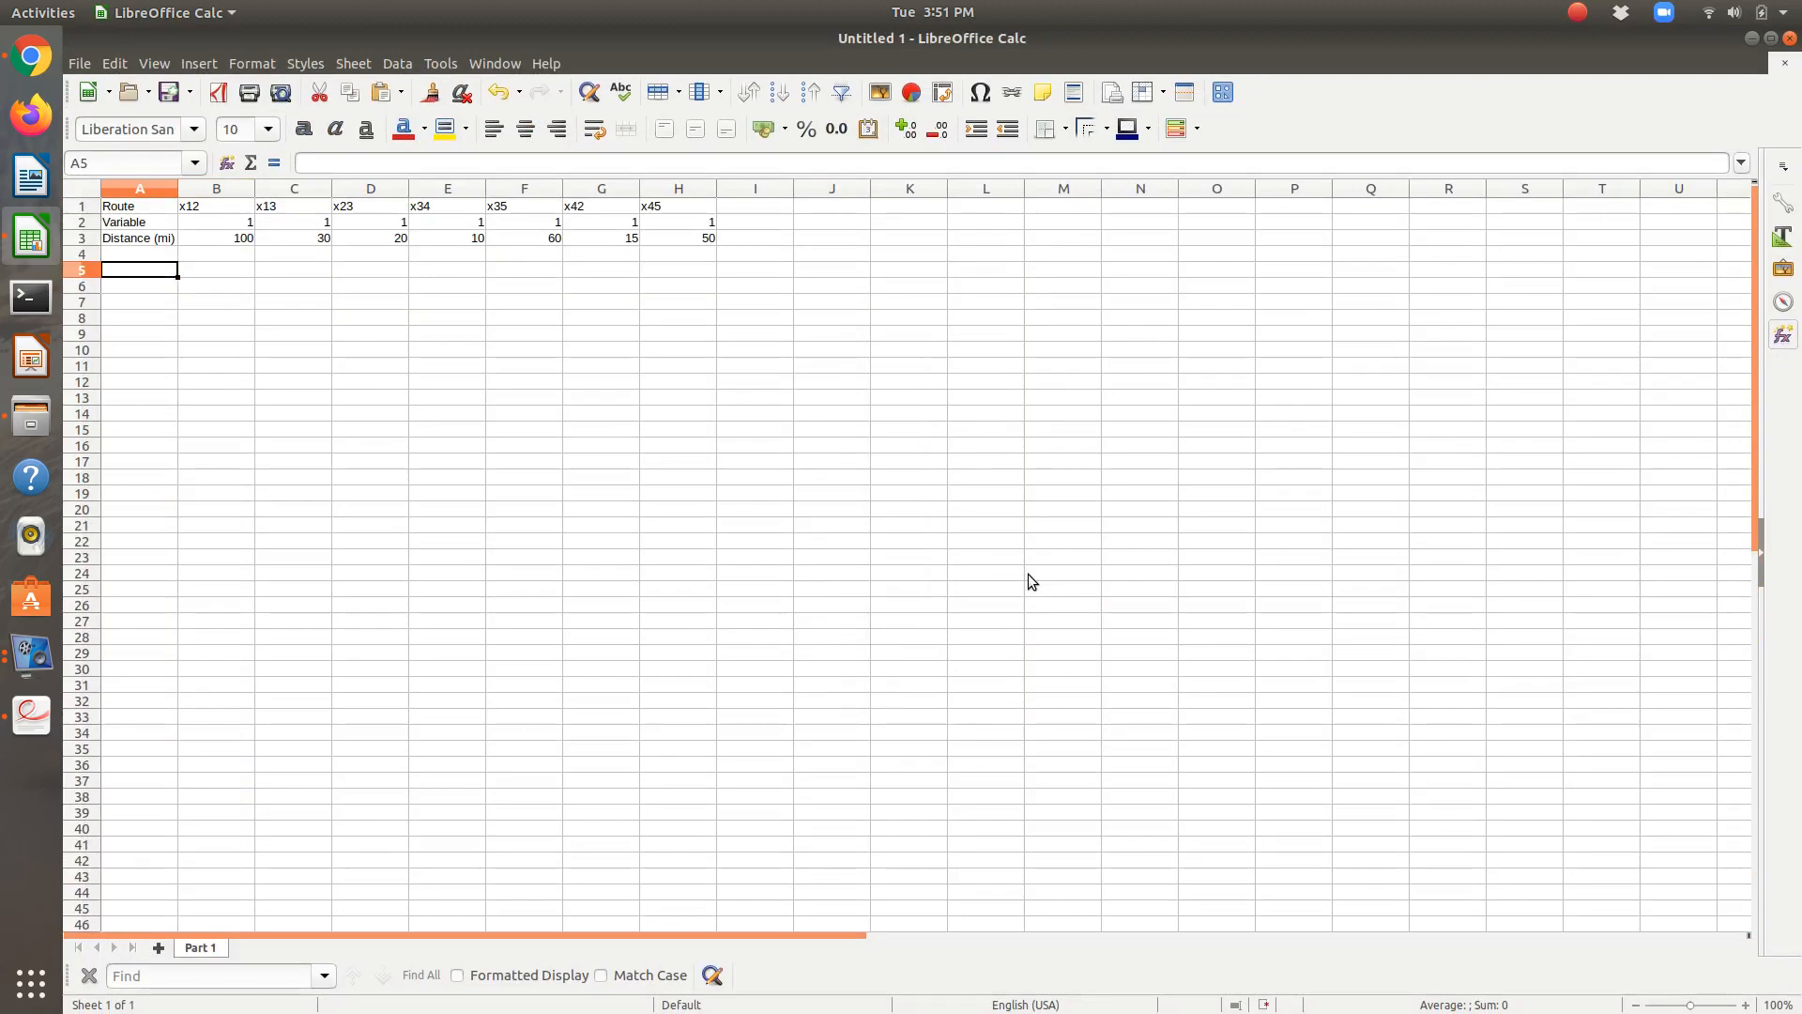
Step: Label cell A5 "Objective (mi)" and fit column A's width to its text
type("Objective")
key("Tab")
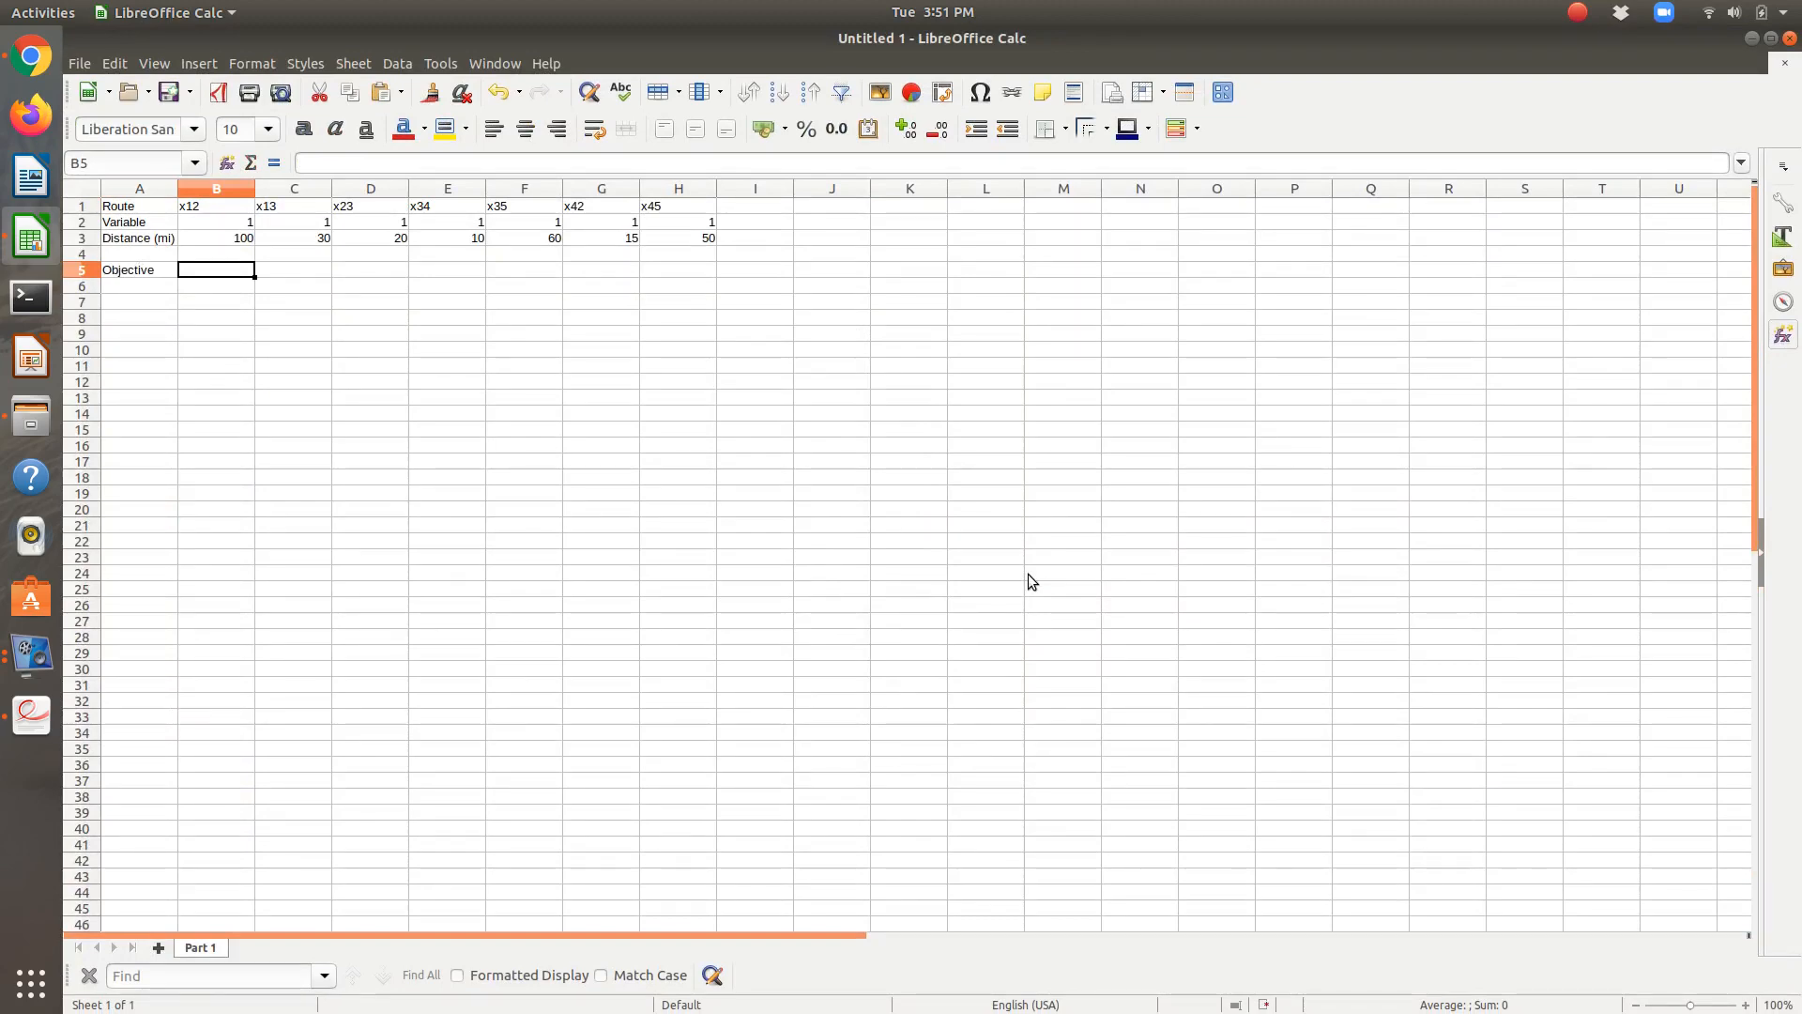
key("Left")
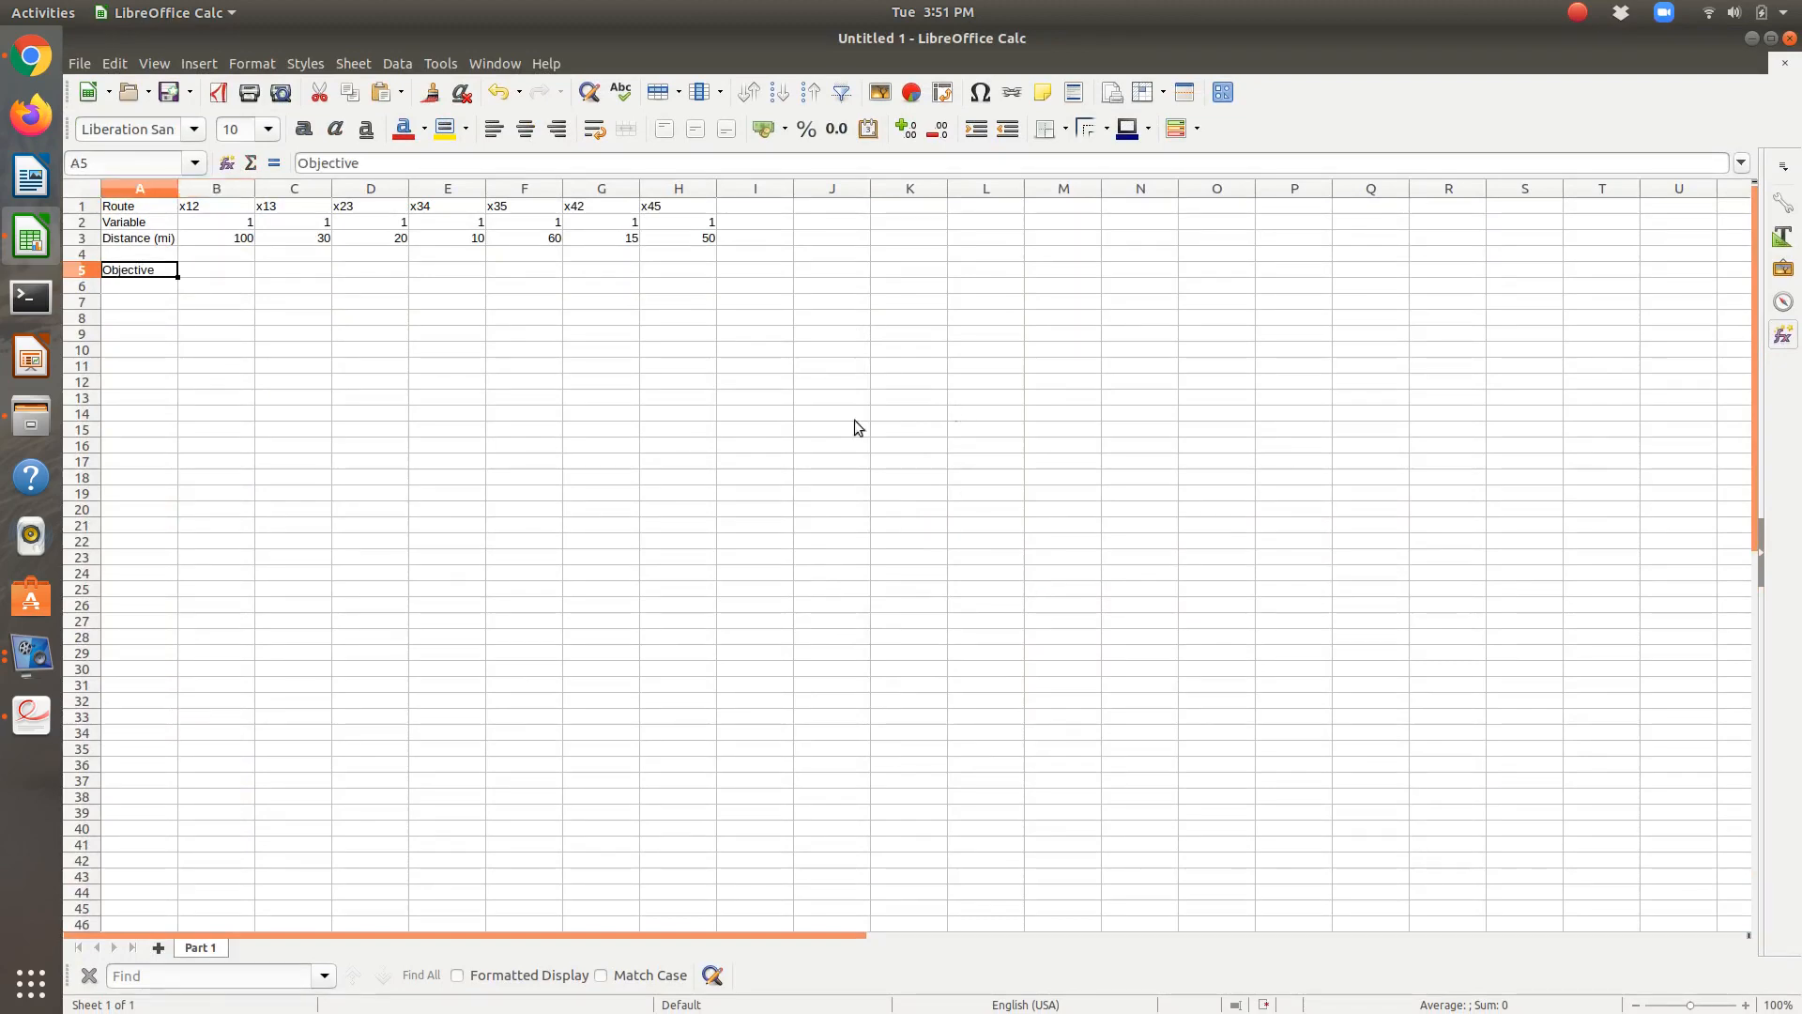
left_click(481, 161)
type("(mi)")
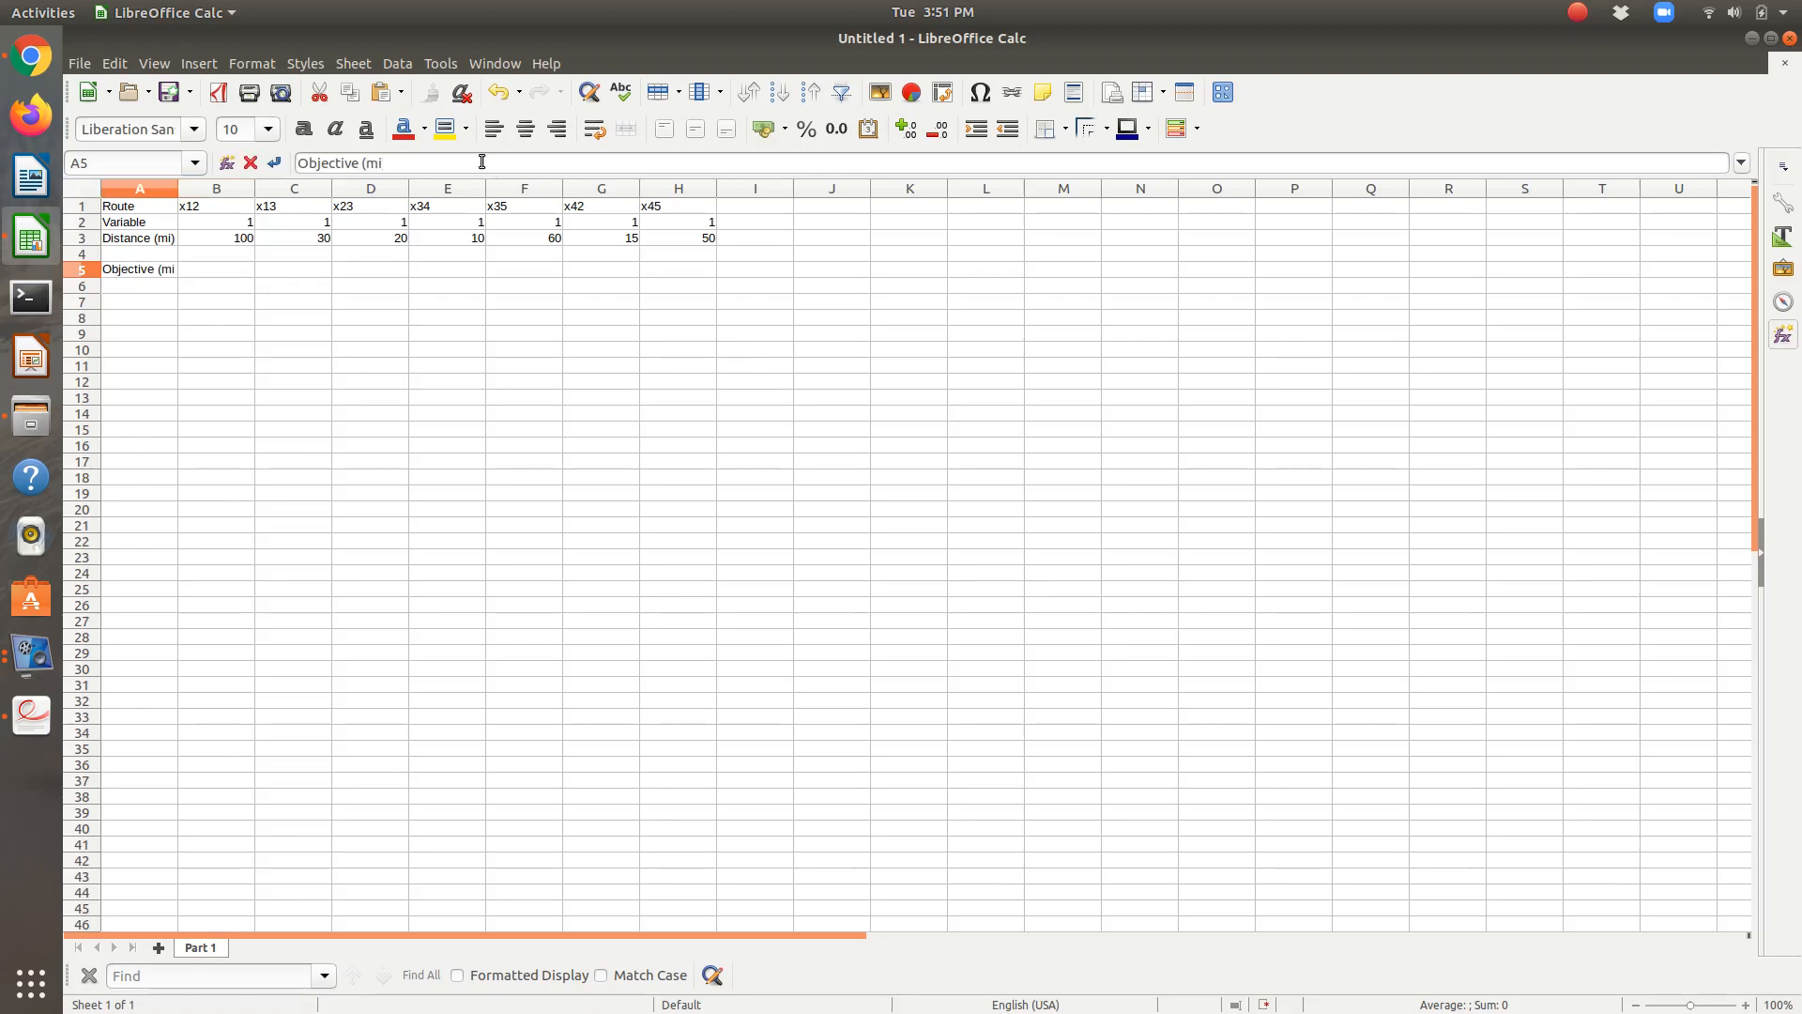
key("Tab")
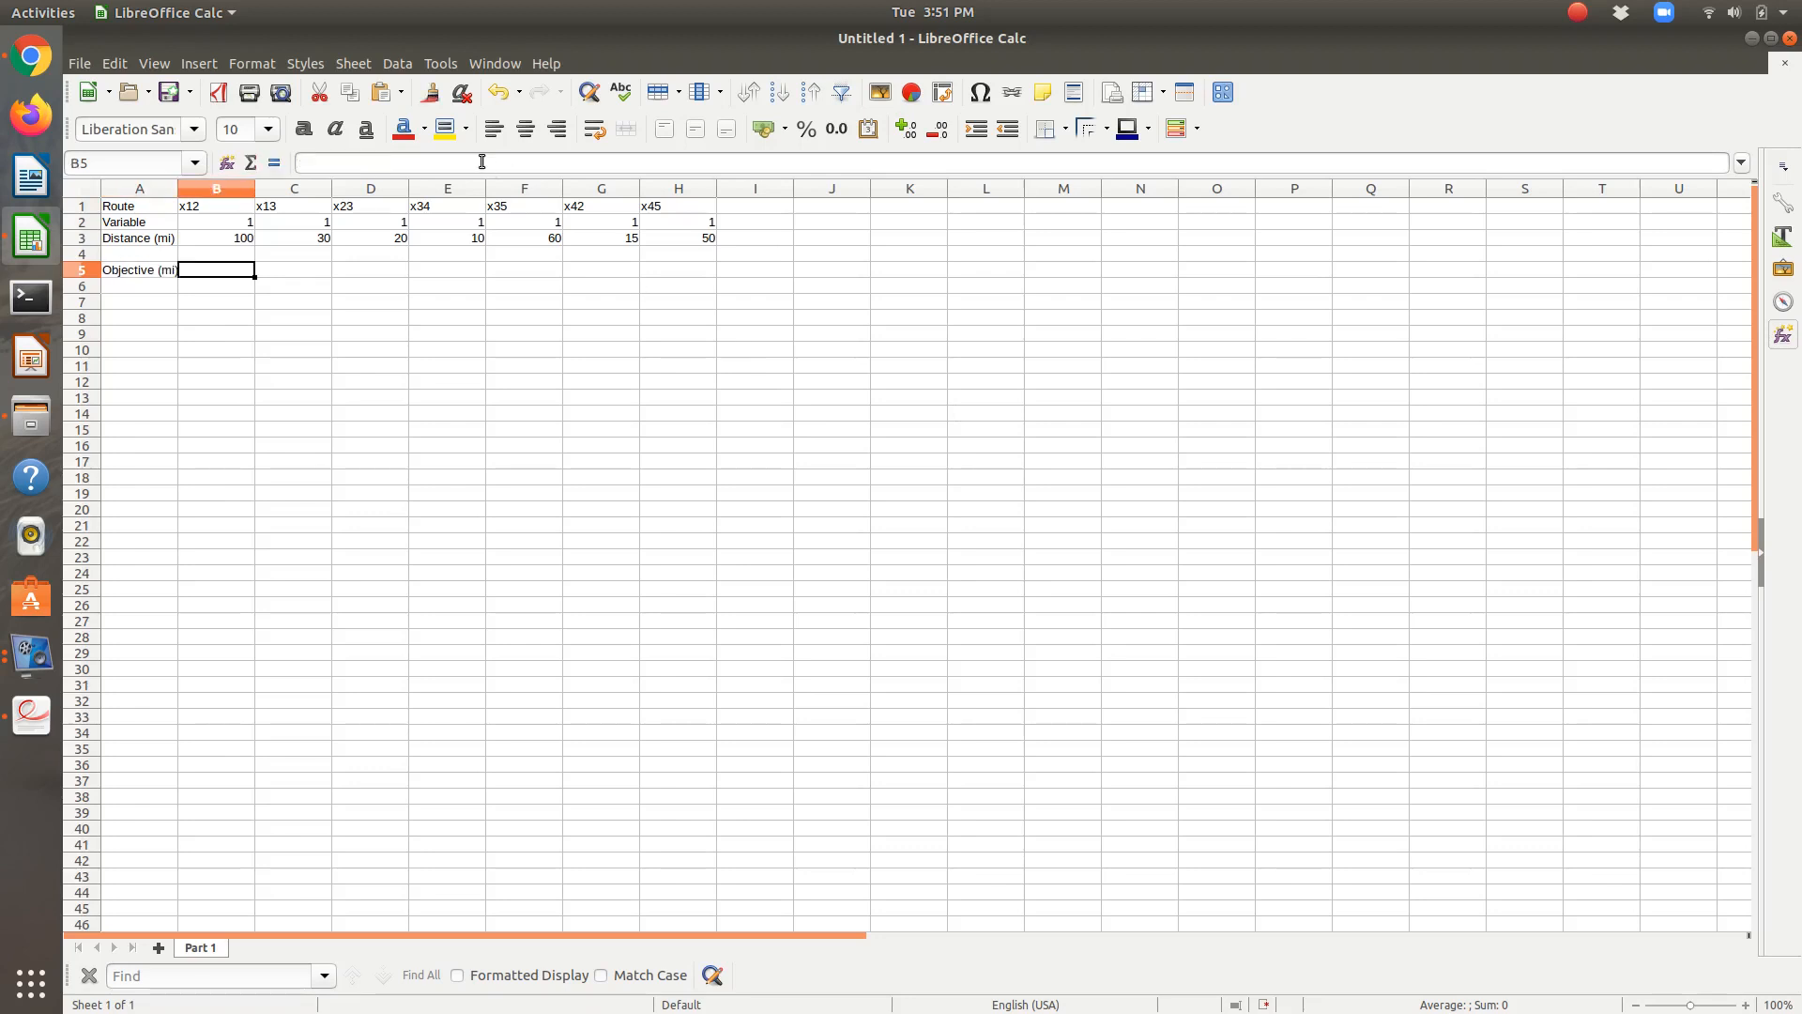
double_click(178, 189)
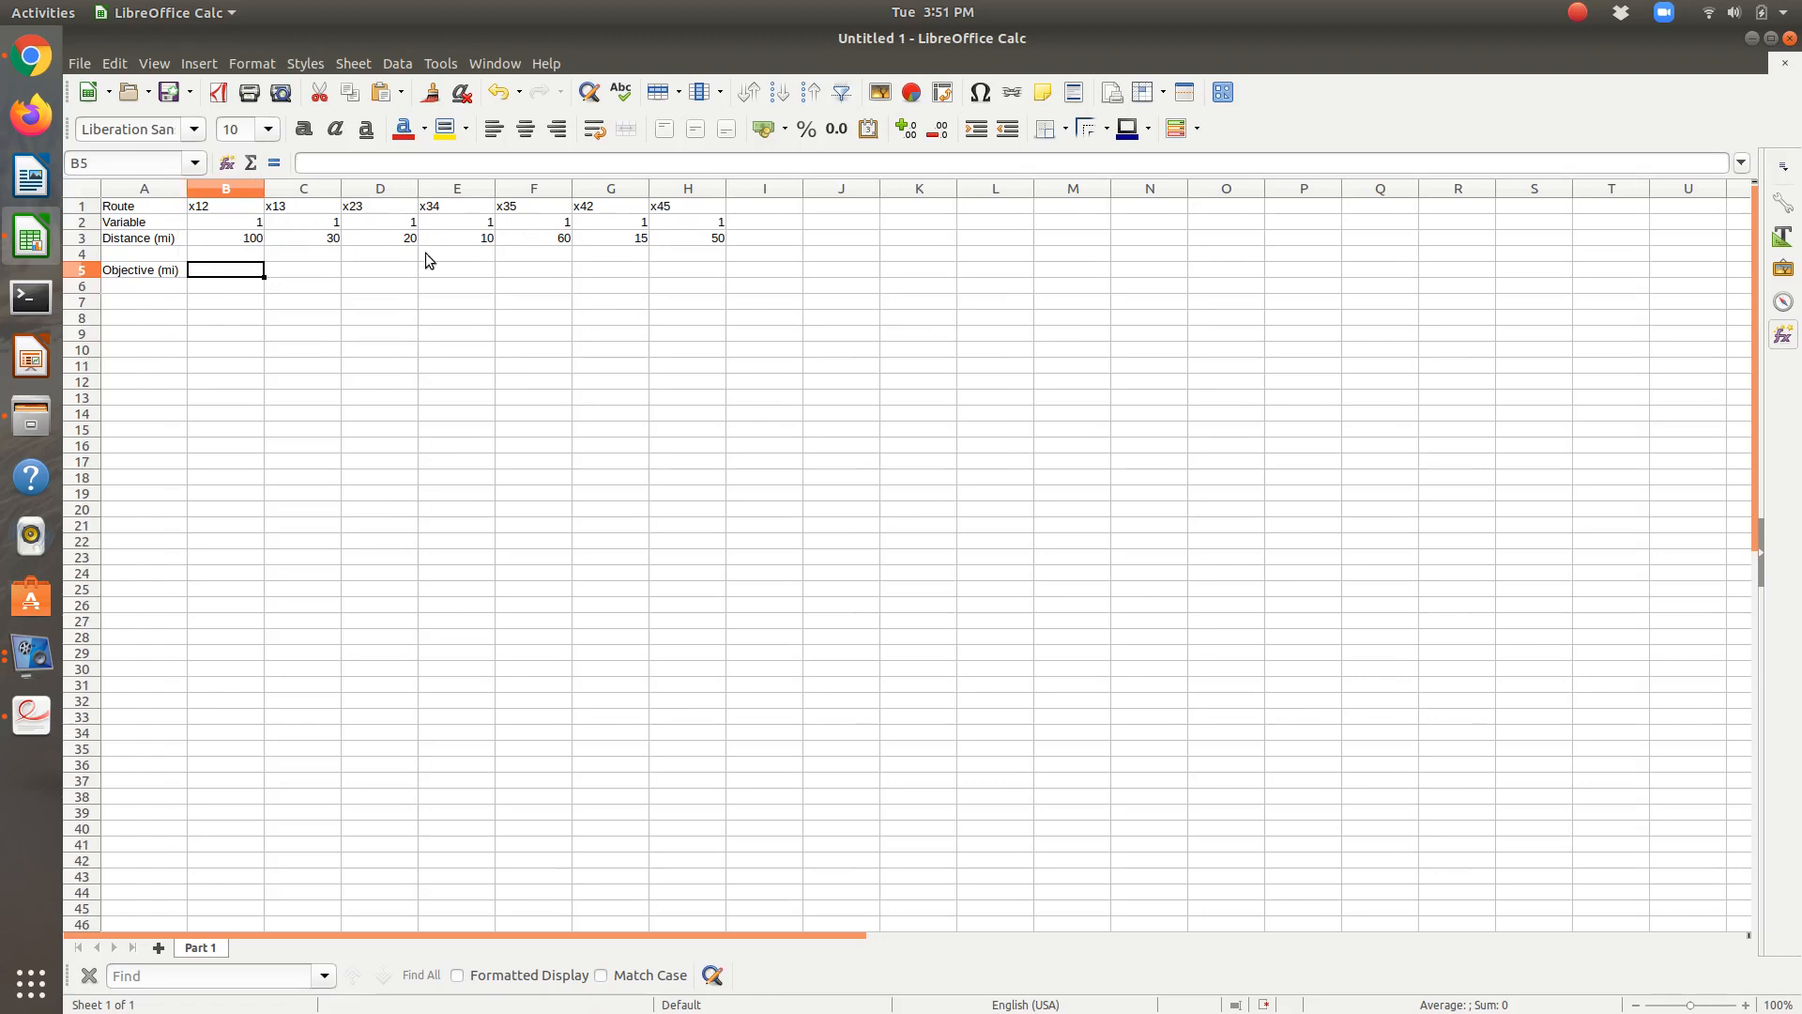
Step: In B5, enter the objective formula =B2*B3+C2*C3+D2*D3+E2*E3+F2*F3+G2*G3+H2*H3
type("=")
left_click(230, 223)
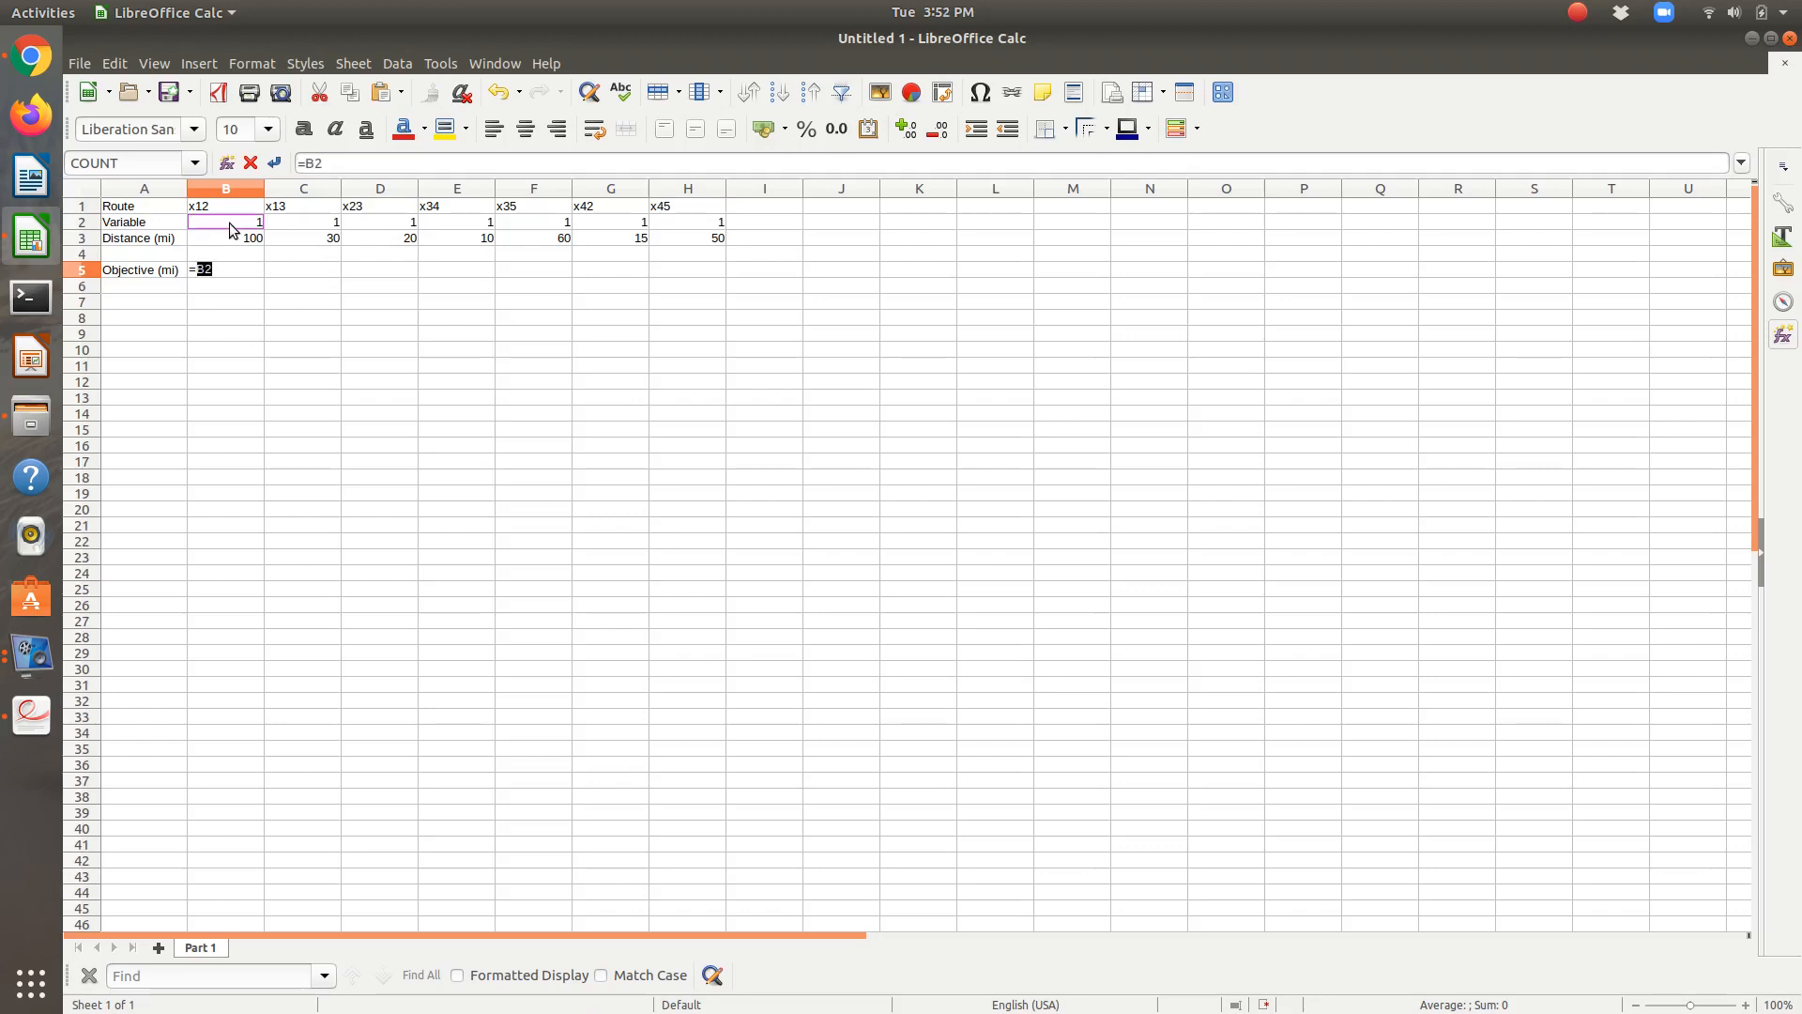
type("*")
left_click(238, 241)
type("+")
left_click(298, 225)
type("*")
left_click(306, 239)
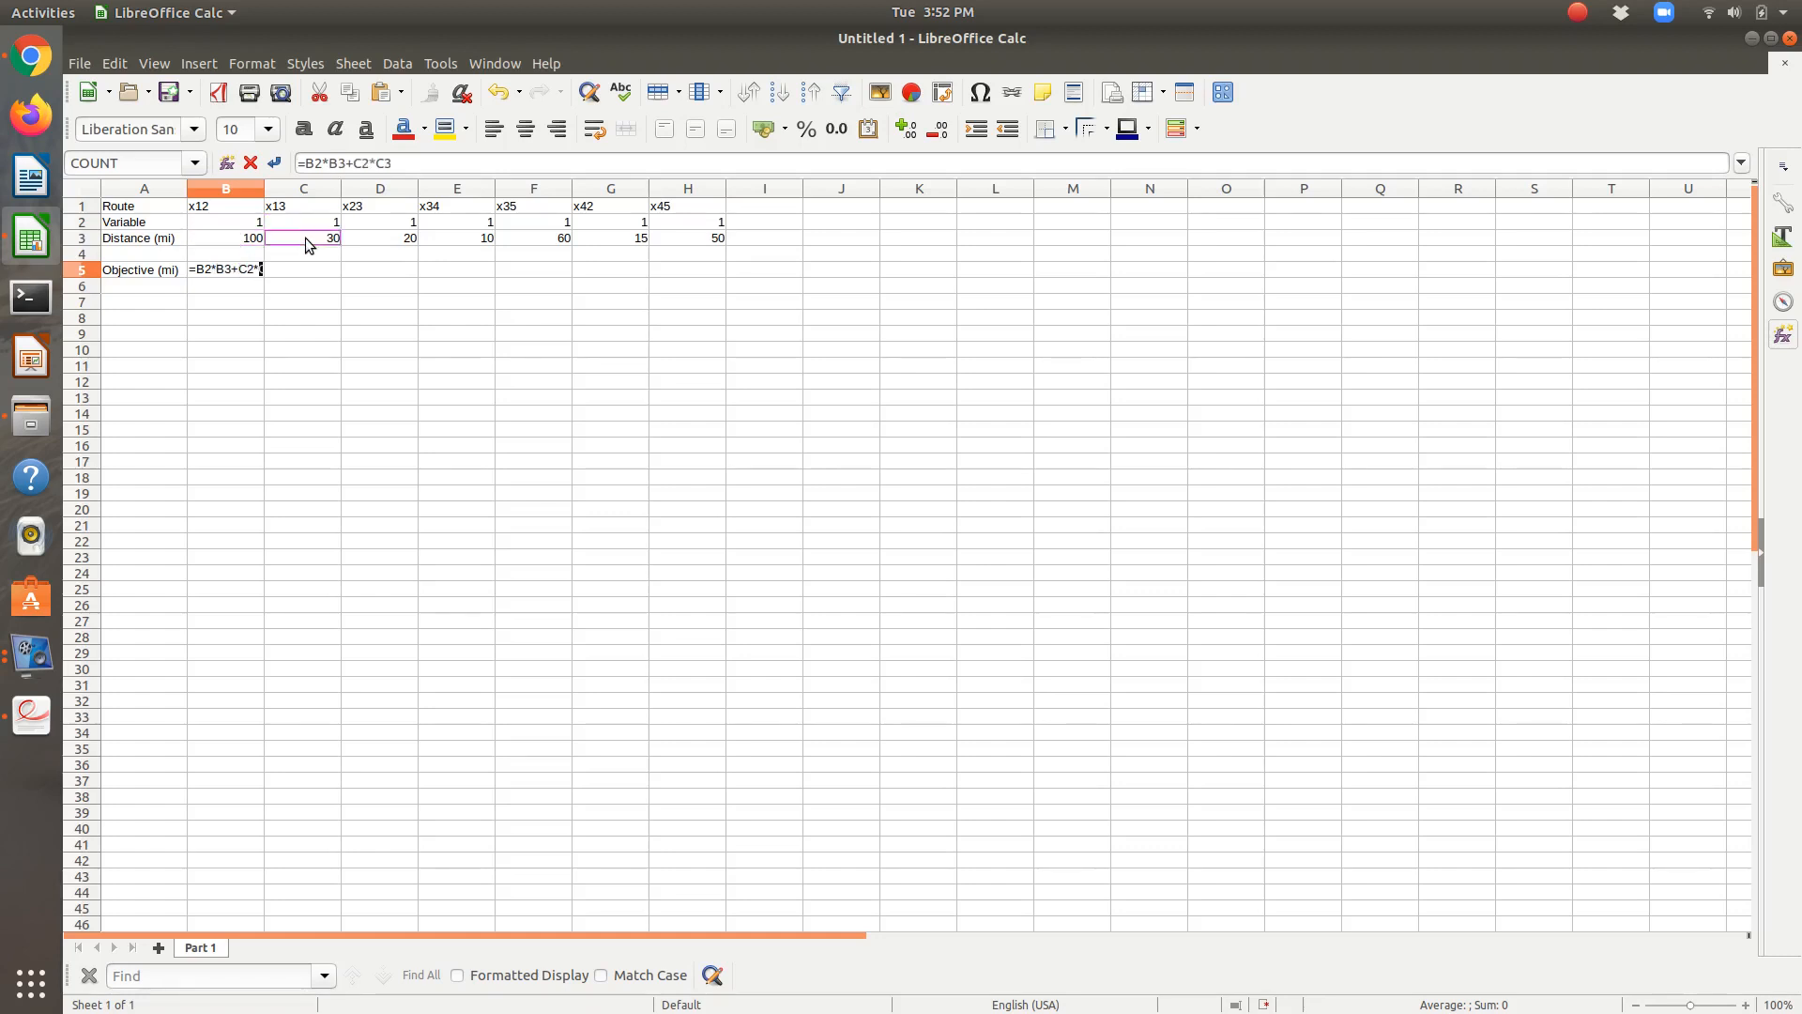
type("+")
left_click(388, 228)
type("*")
left_click(391, 240)
type("+")
left_click(446, 220)
type("*")
left_click(447, 239)
type("+")
left_click(515, 222)
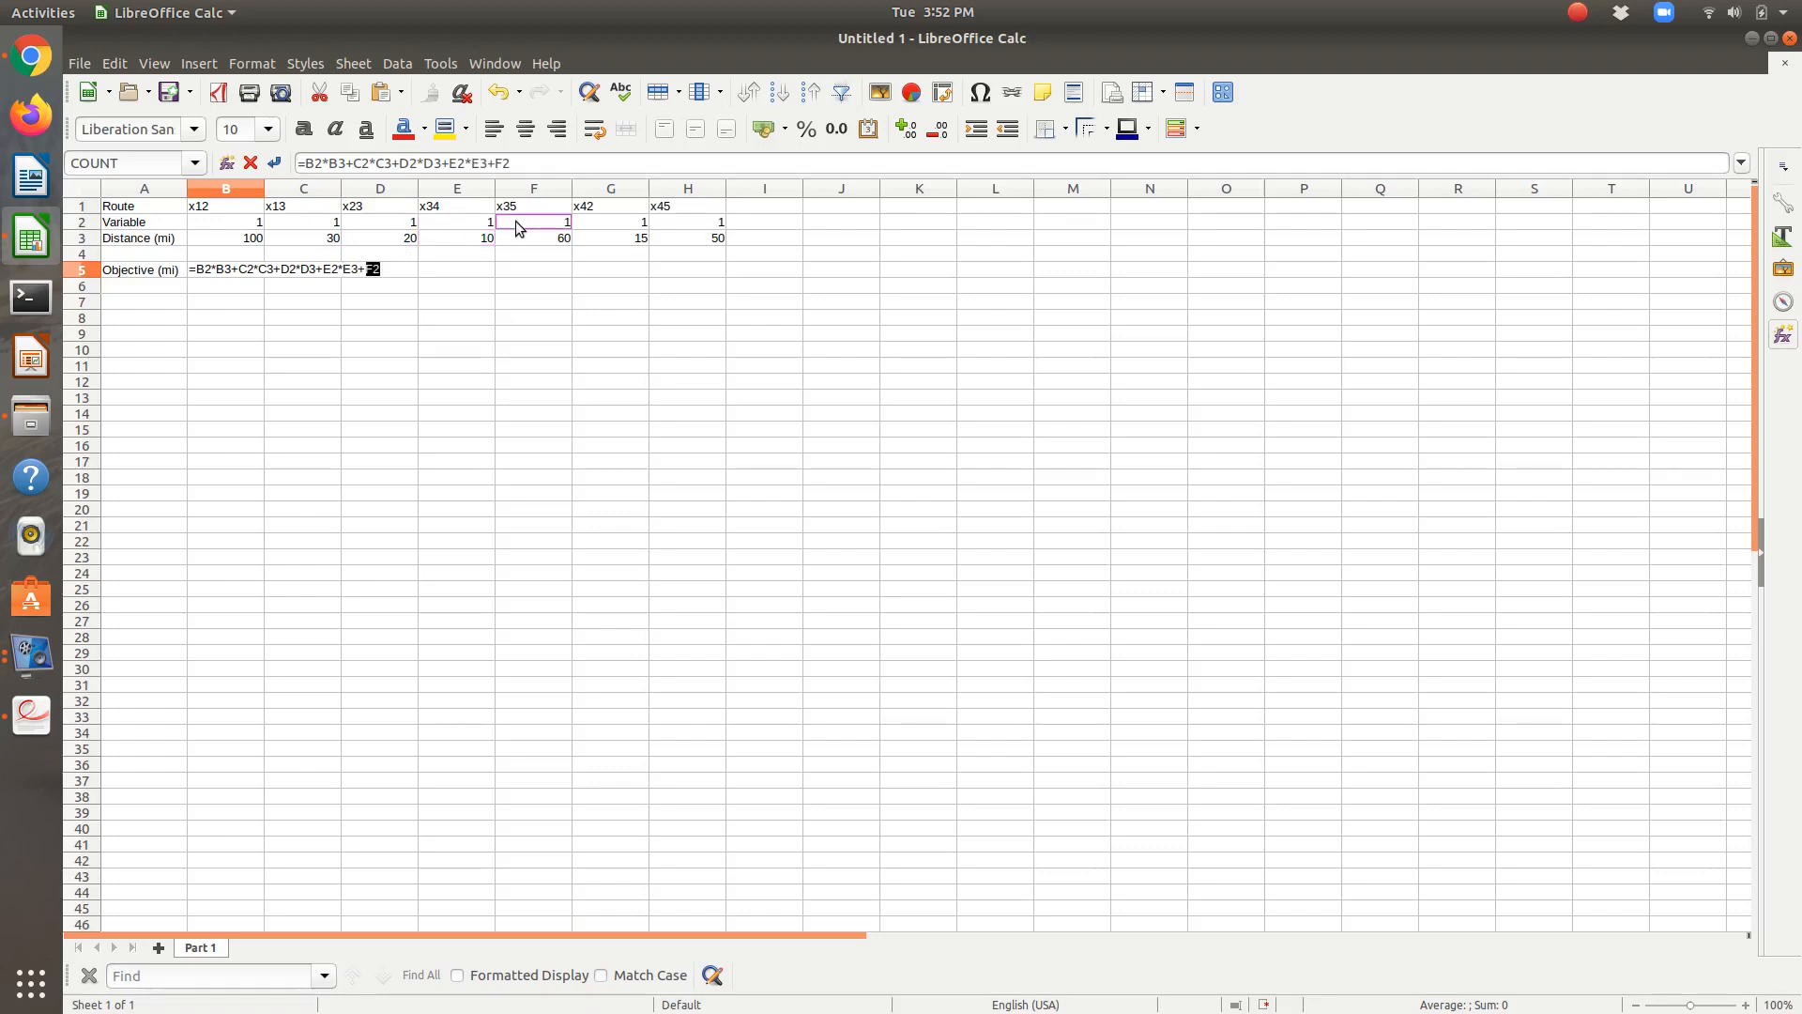
type("*")
left_click(526, 235)
type("+")
left_click(606, 216)
type("*")
left_click(624, 238)
type("+")
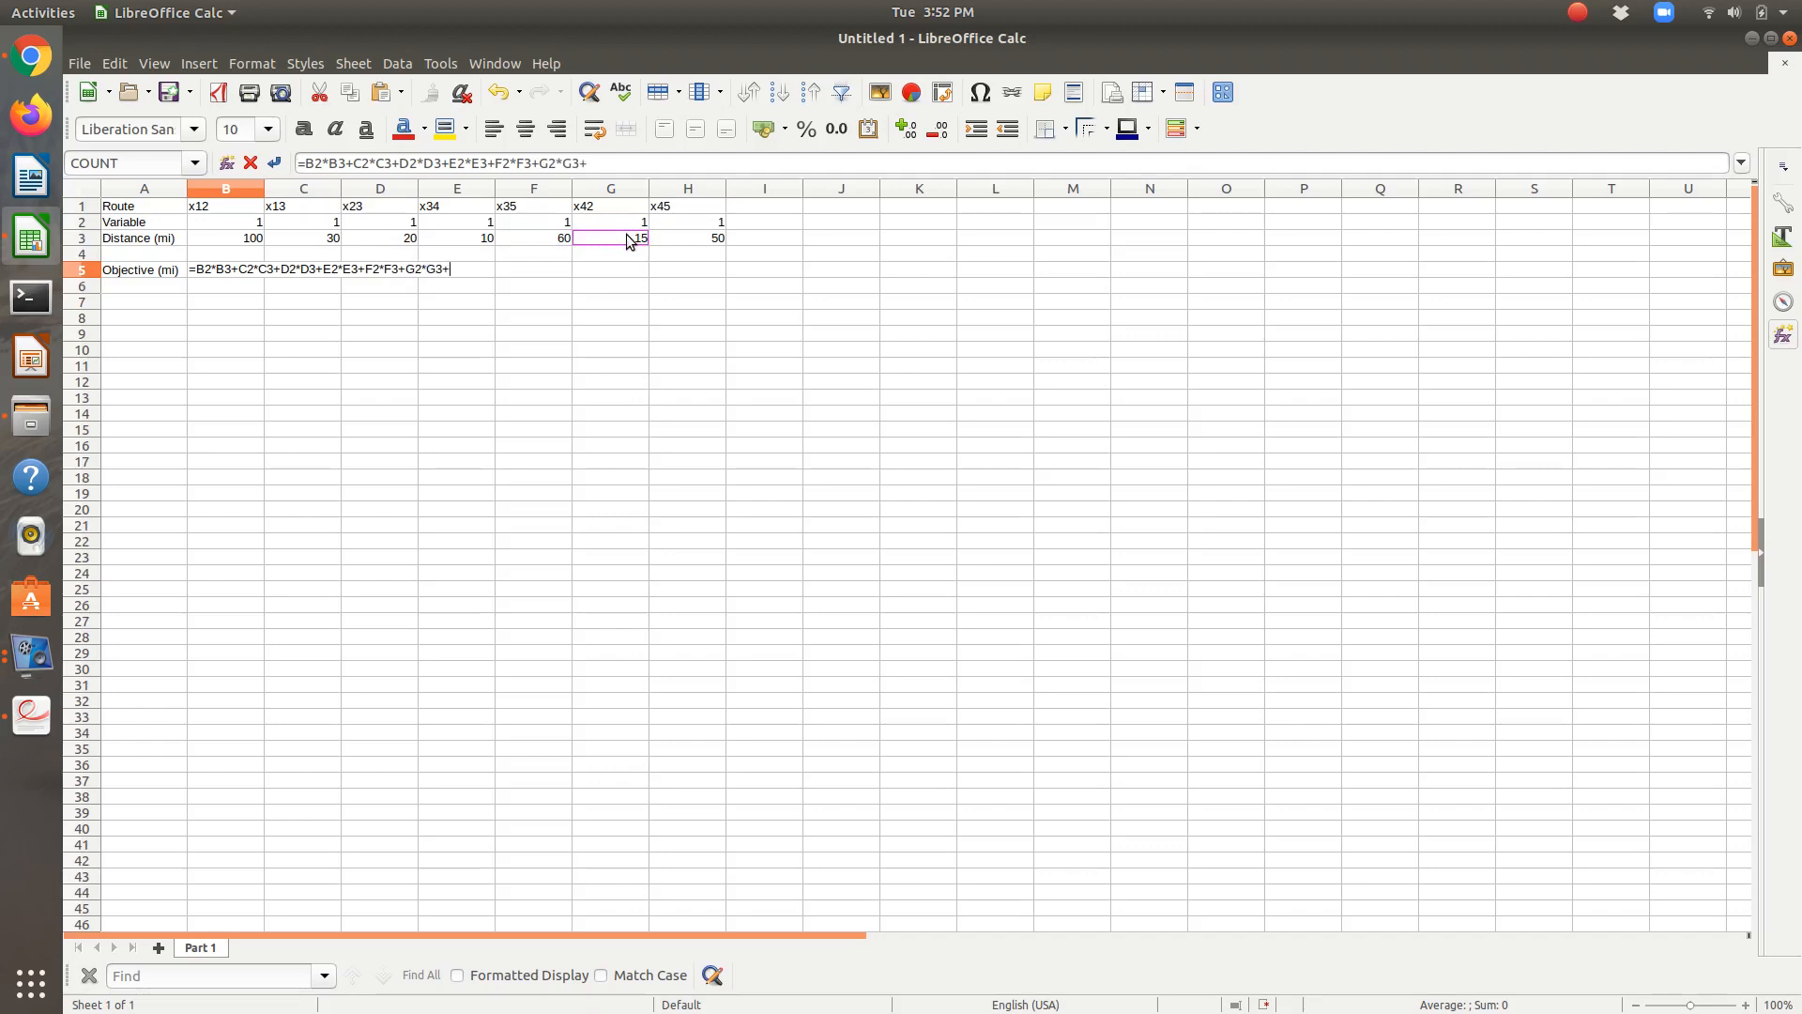
left_click(690, 233)
left_click(695, 227)
left_click(697, 241)
key("Return")
Step: In C5, enter the equivalent objective formula =SUMPRODUCT(B3:H3,B2:H2)
key("Up")
key("Right")
key("Right")
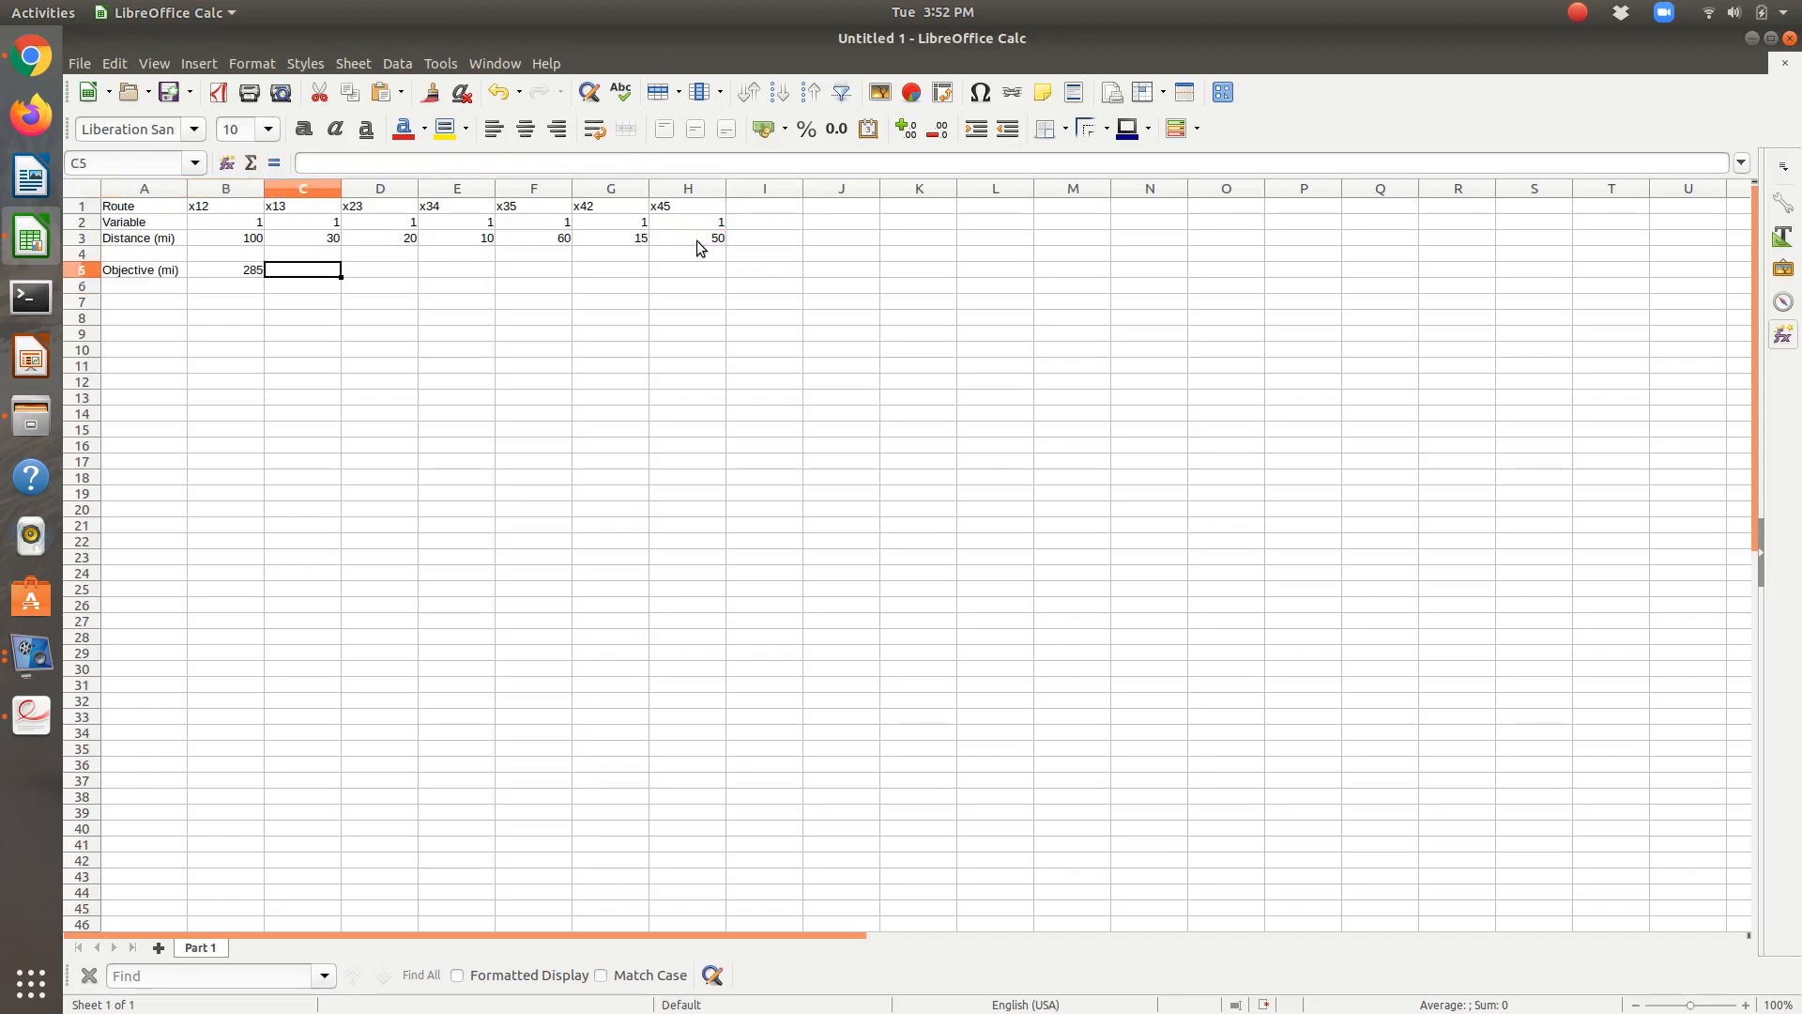
type("=sump")
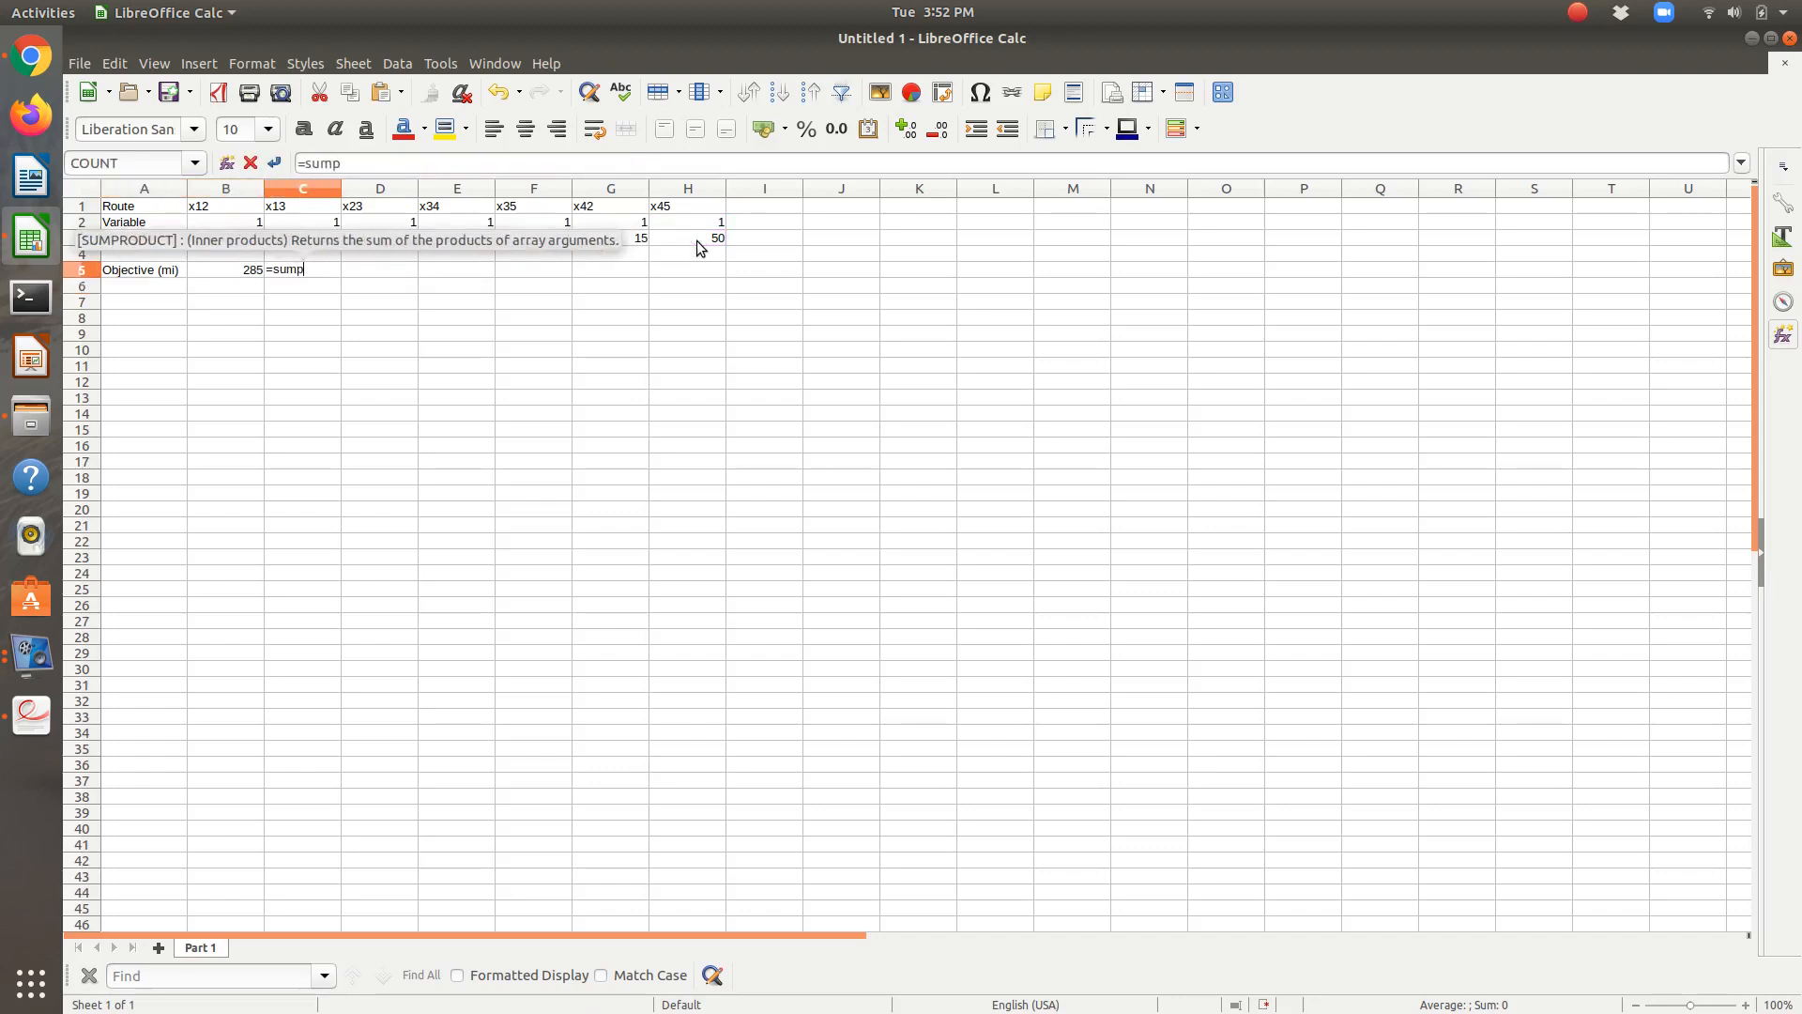
type("roduct(")
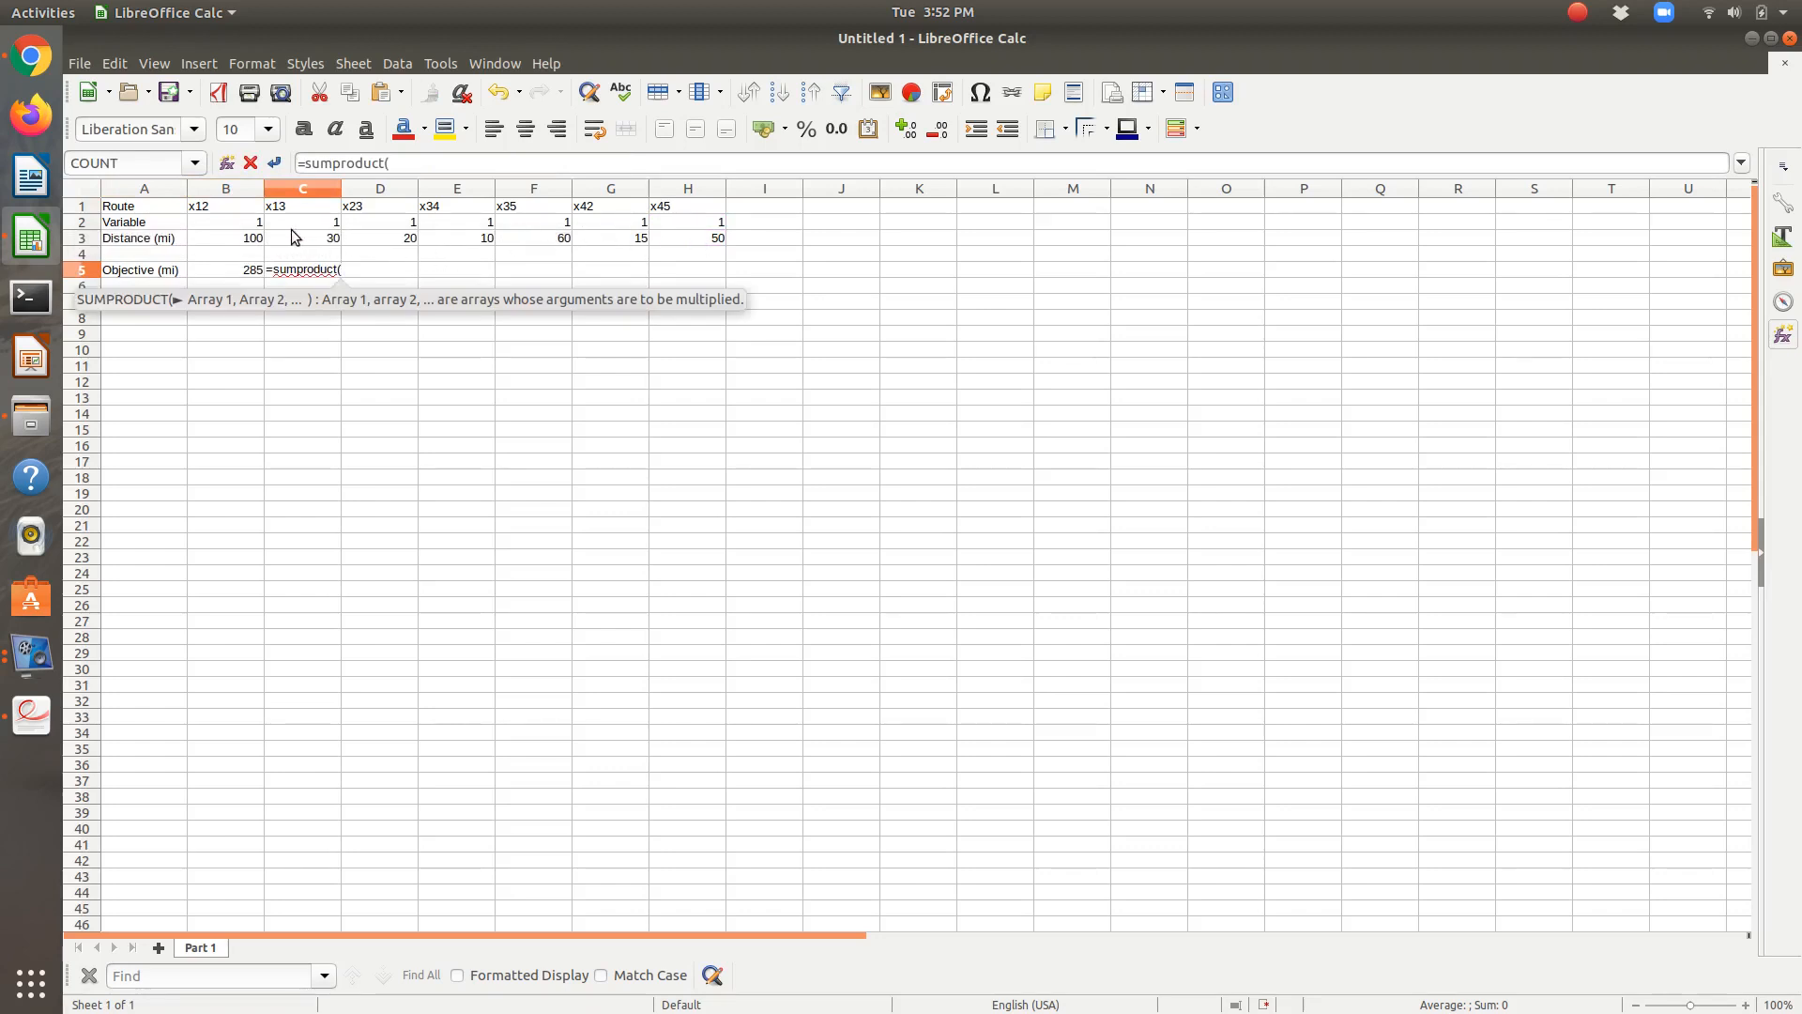
left_click_drag(240, 239, 680, 246)
type(",")
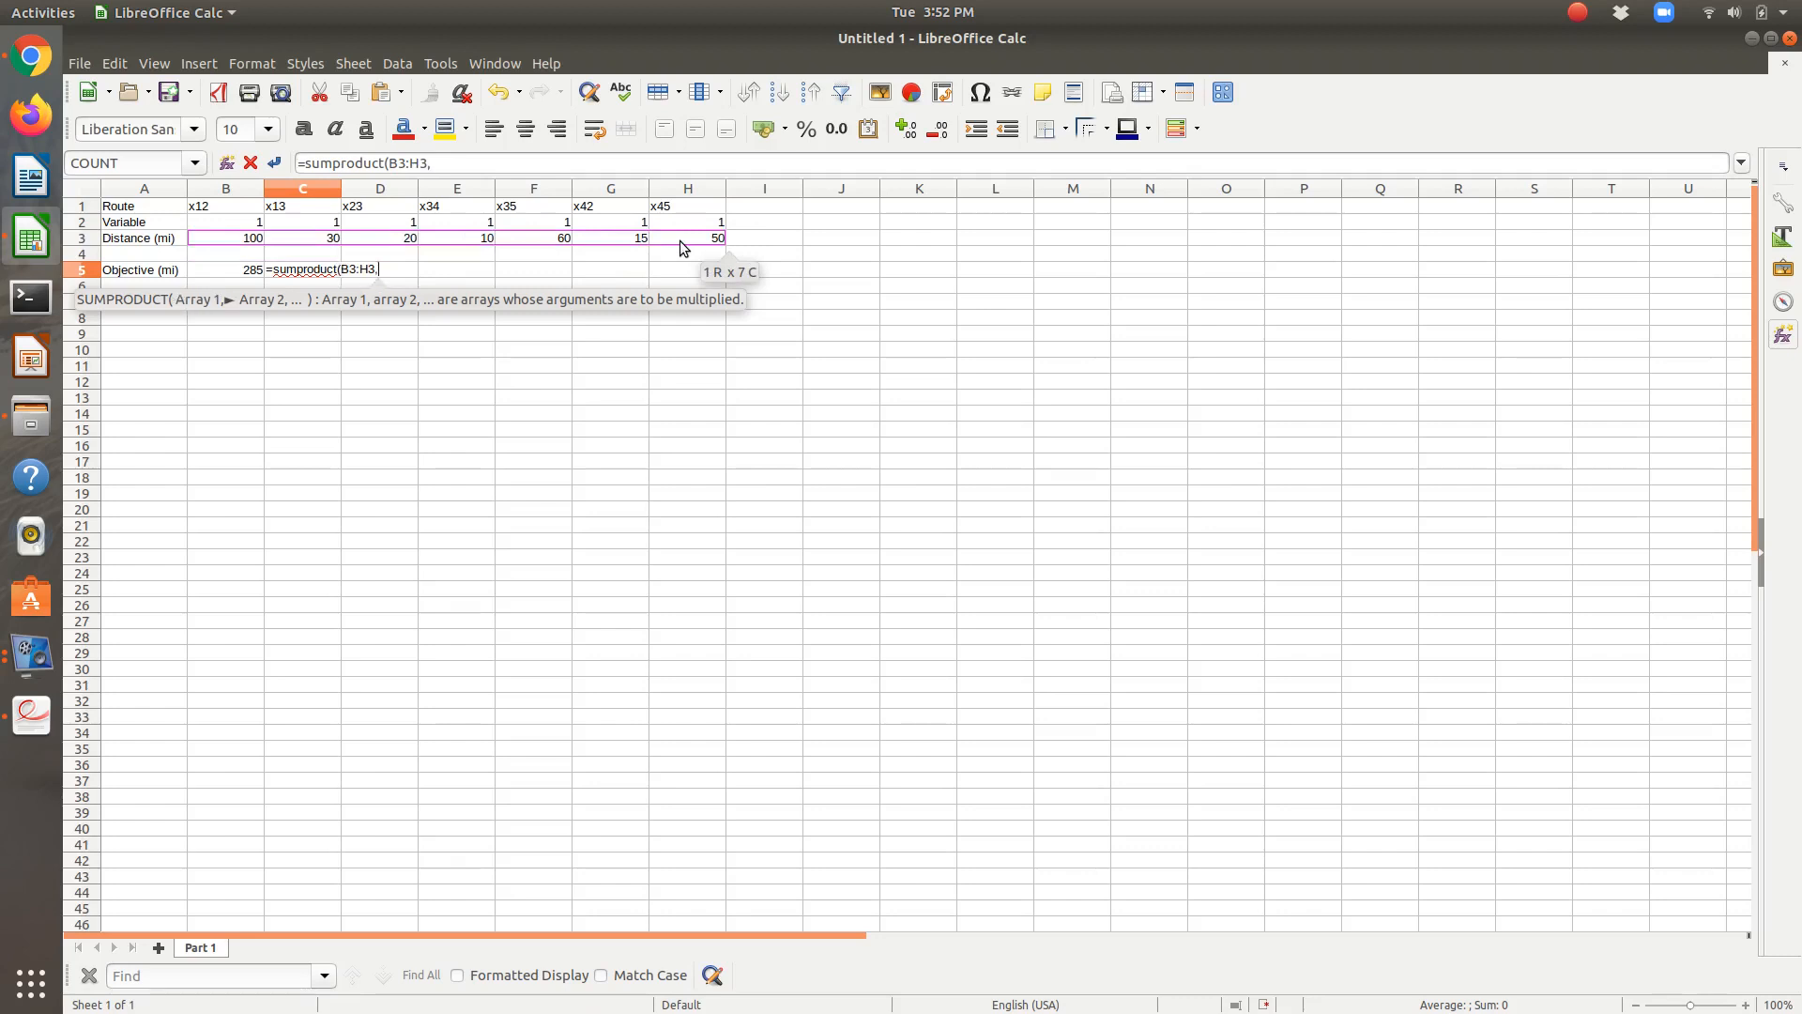
left_click_drag(249, 222, 691, 230)
type(")")
key("Return")
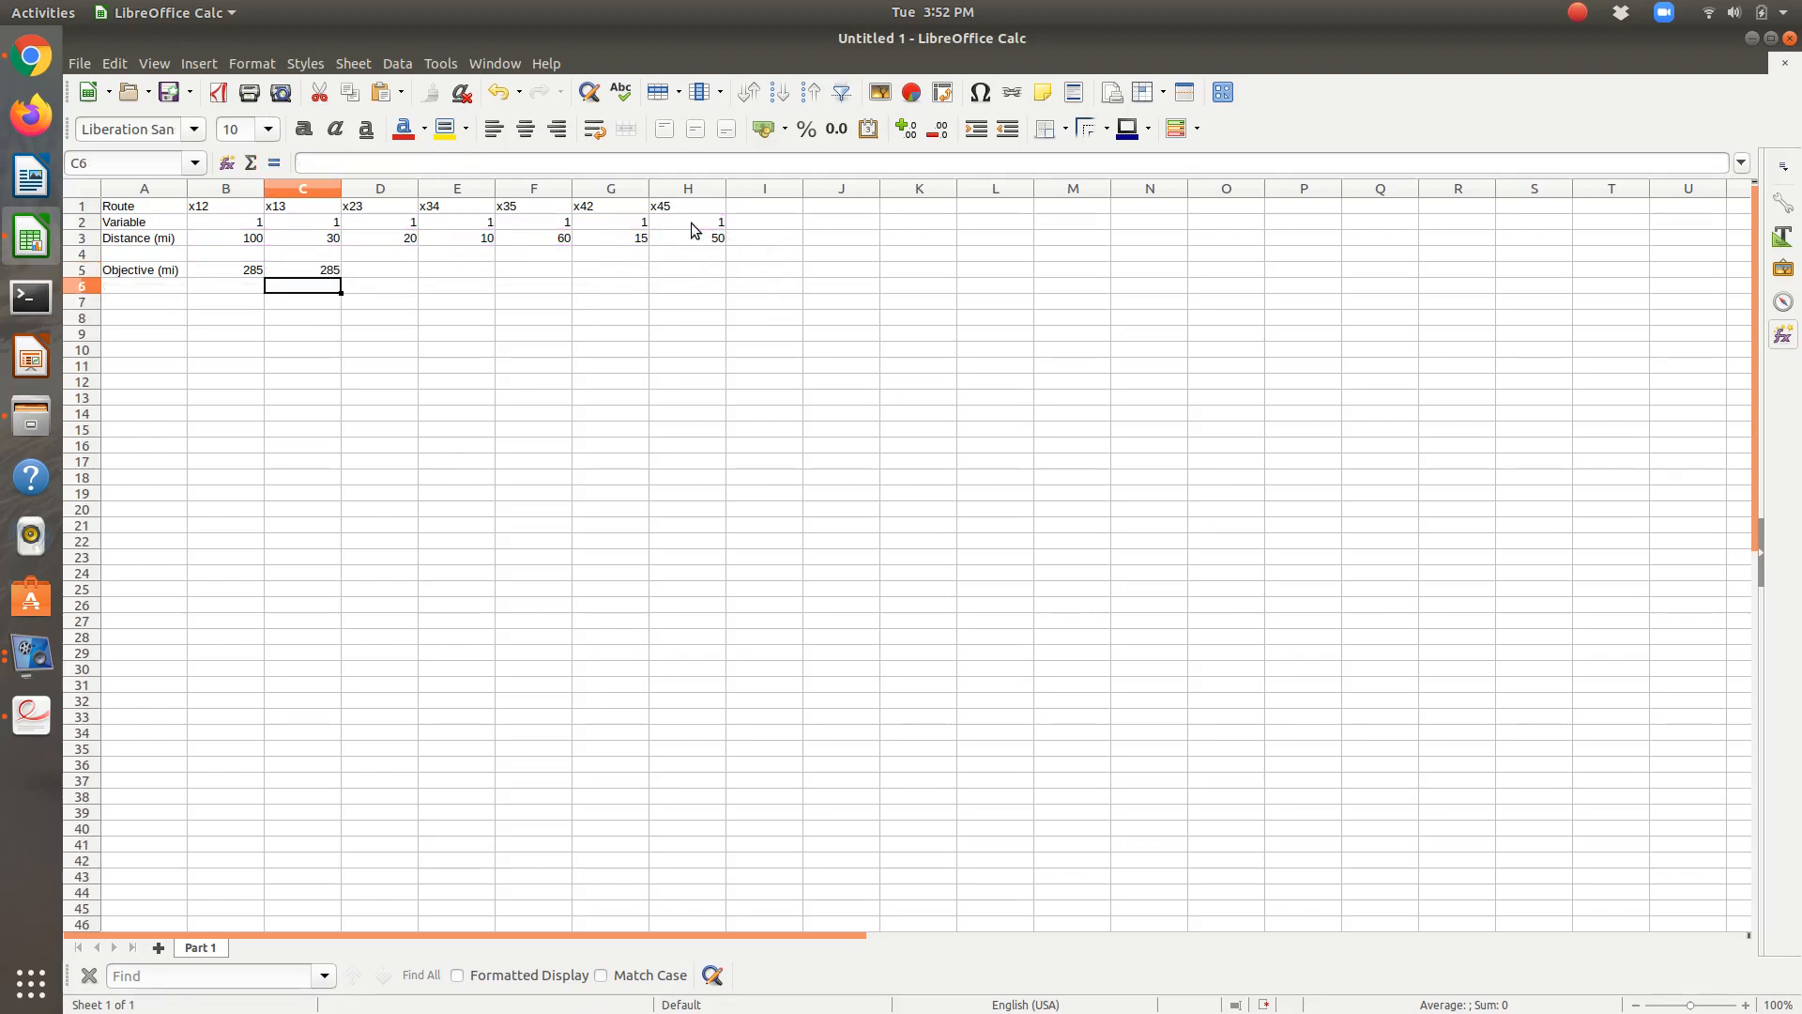
Step: Delete the SUMPRODUCT formula from C5
key("Up")
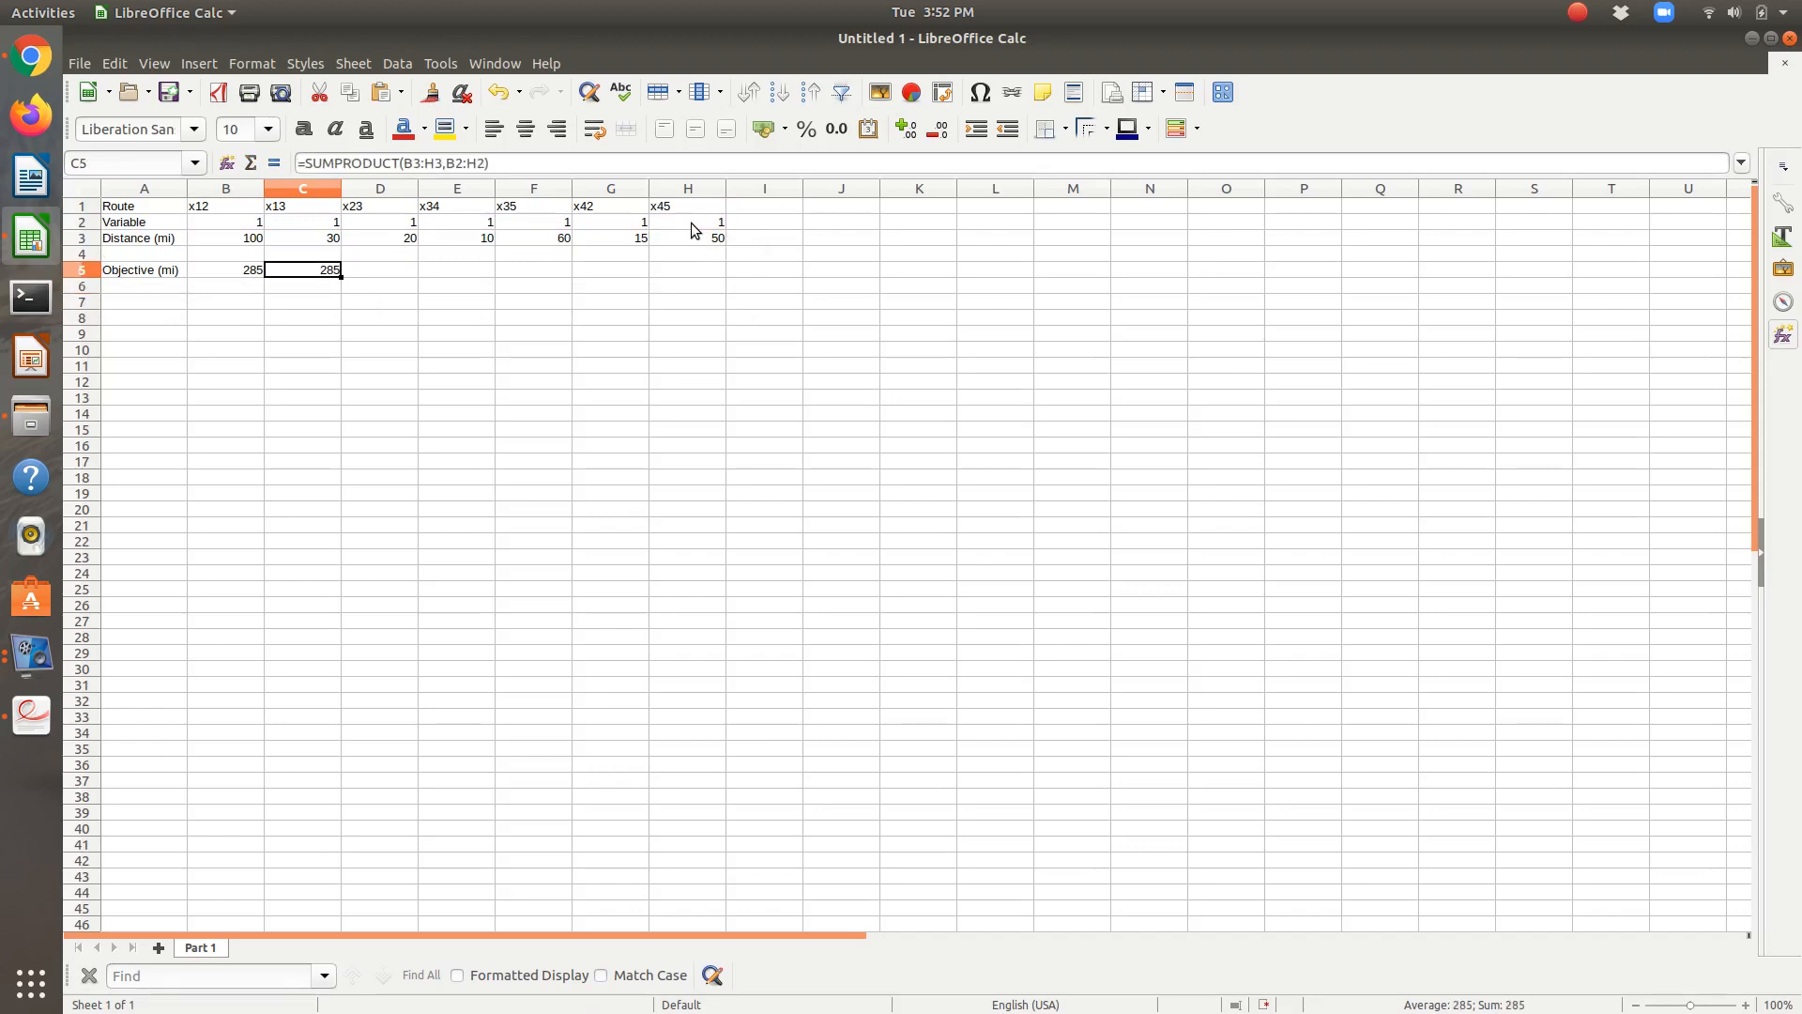
key("Left")
key("Right")
key("Delete")
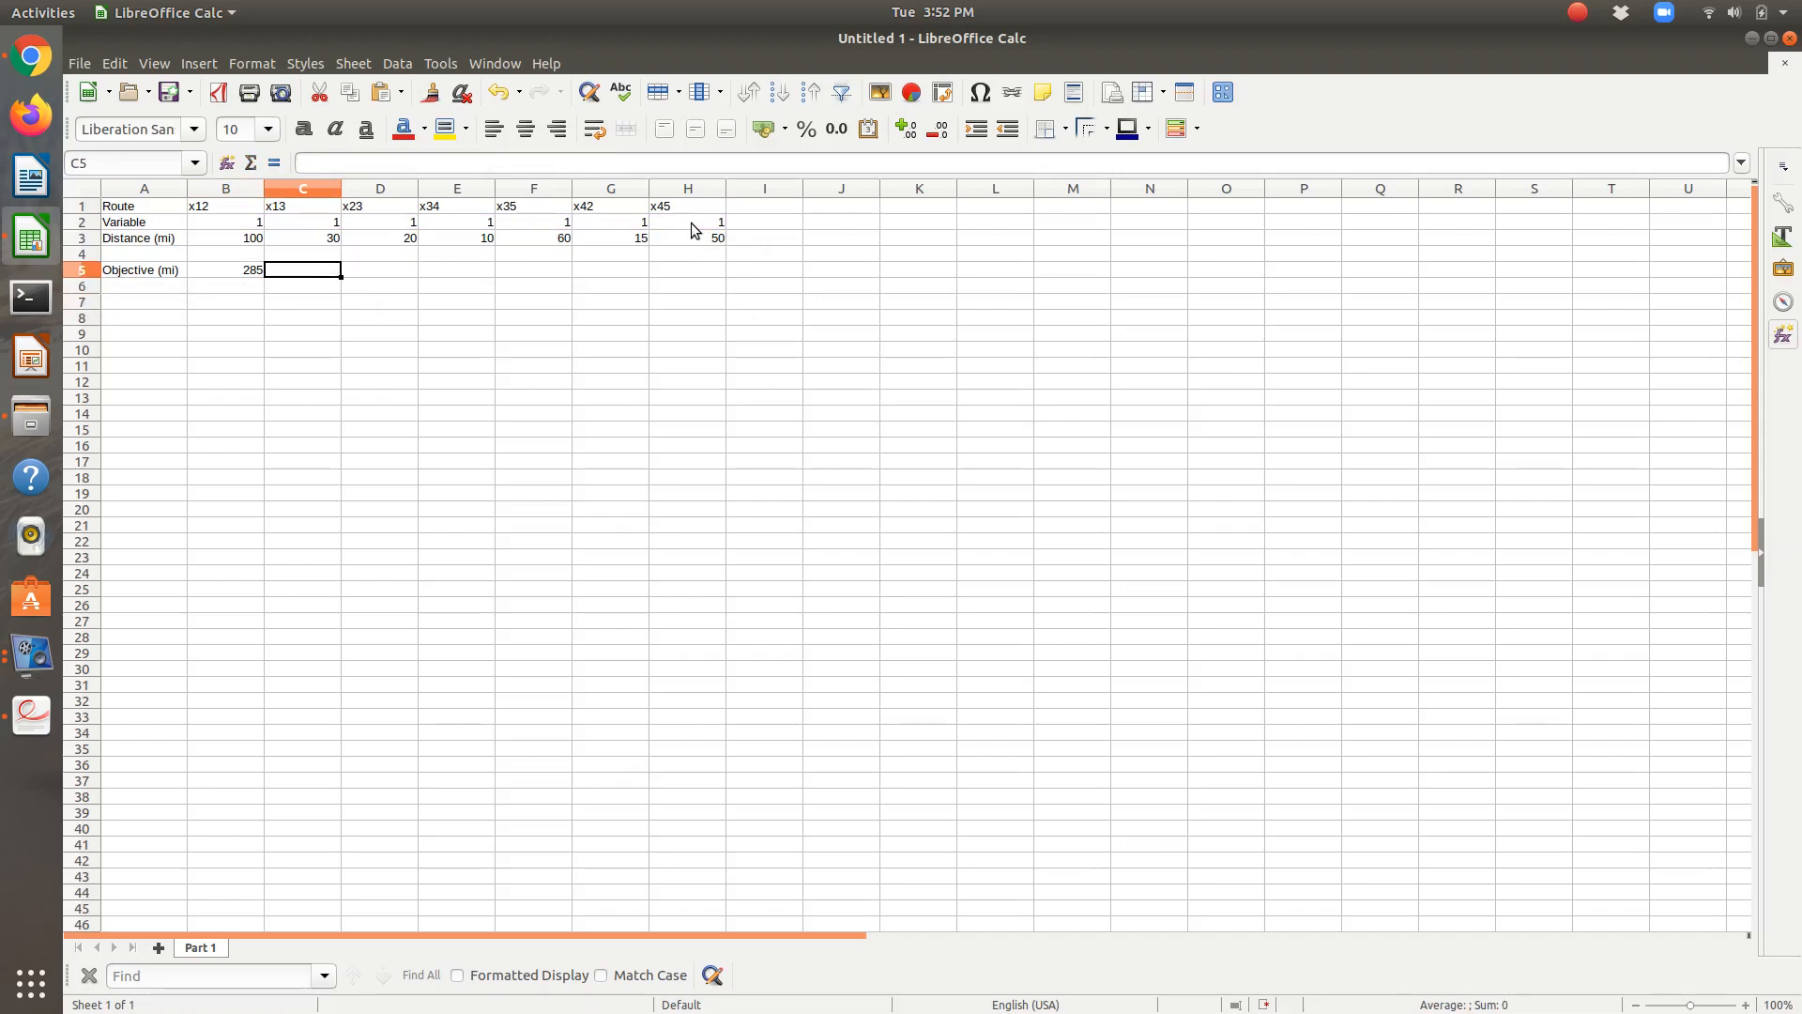
Step: Enter the heading "Constaints:" in A7 and number the constraint rows 1 to 5 in A8:A12
key("Down")
key("Down")
key("Left")
key("Left")
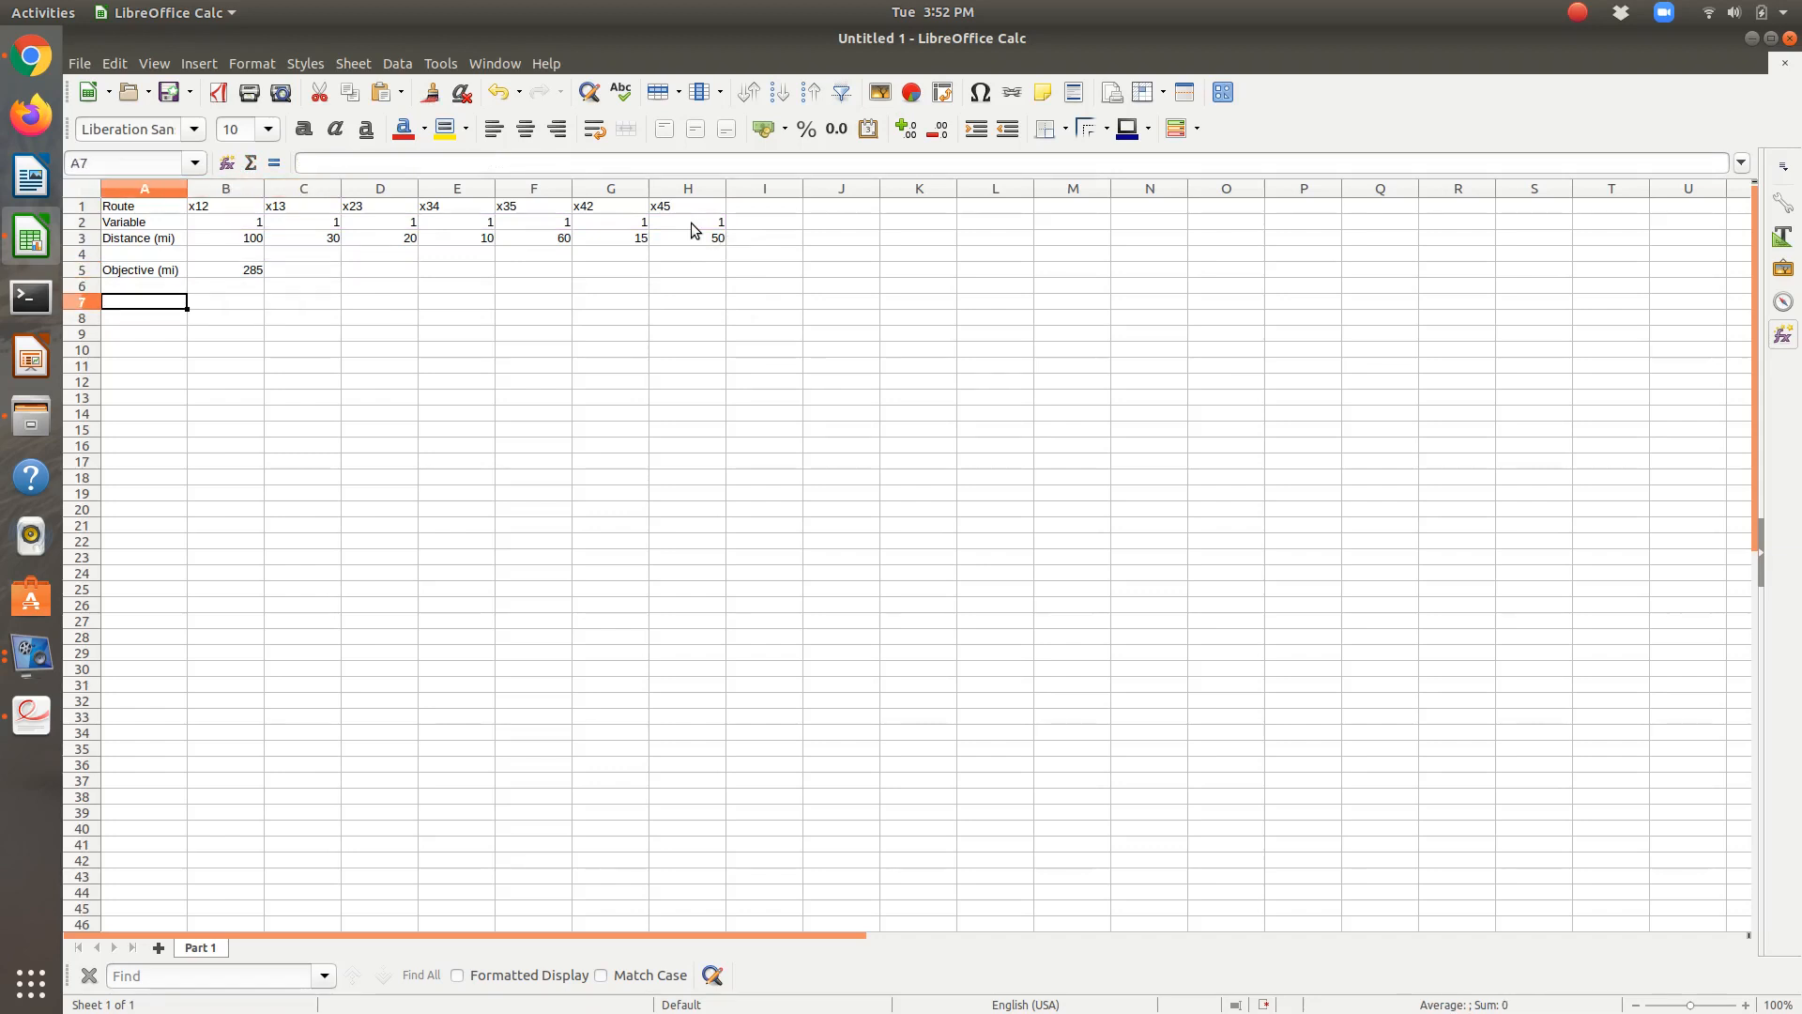
type("Constaints")
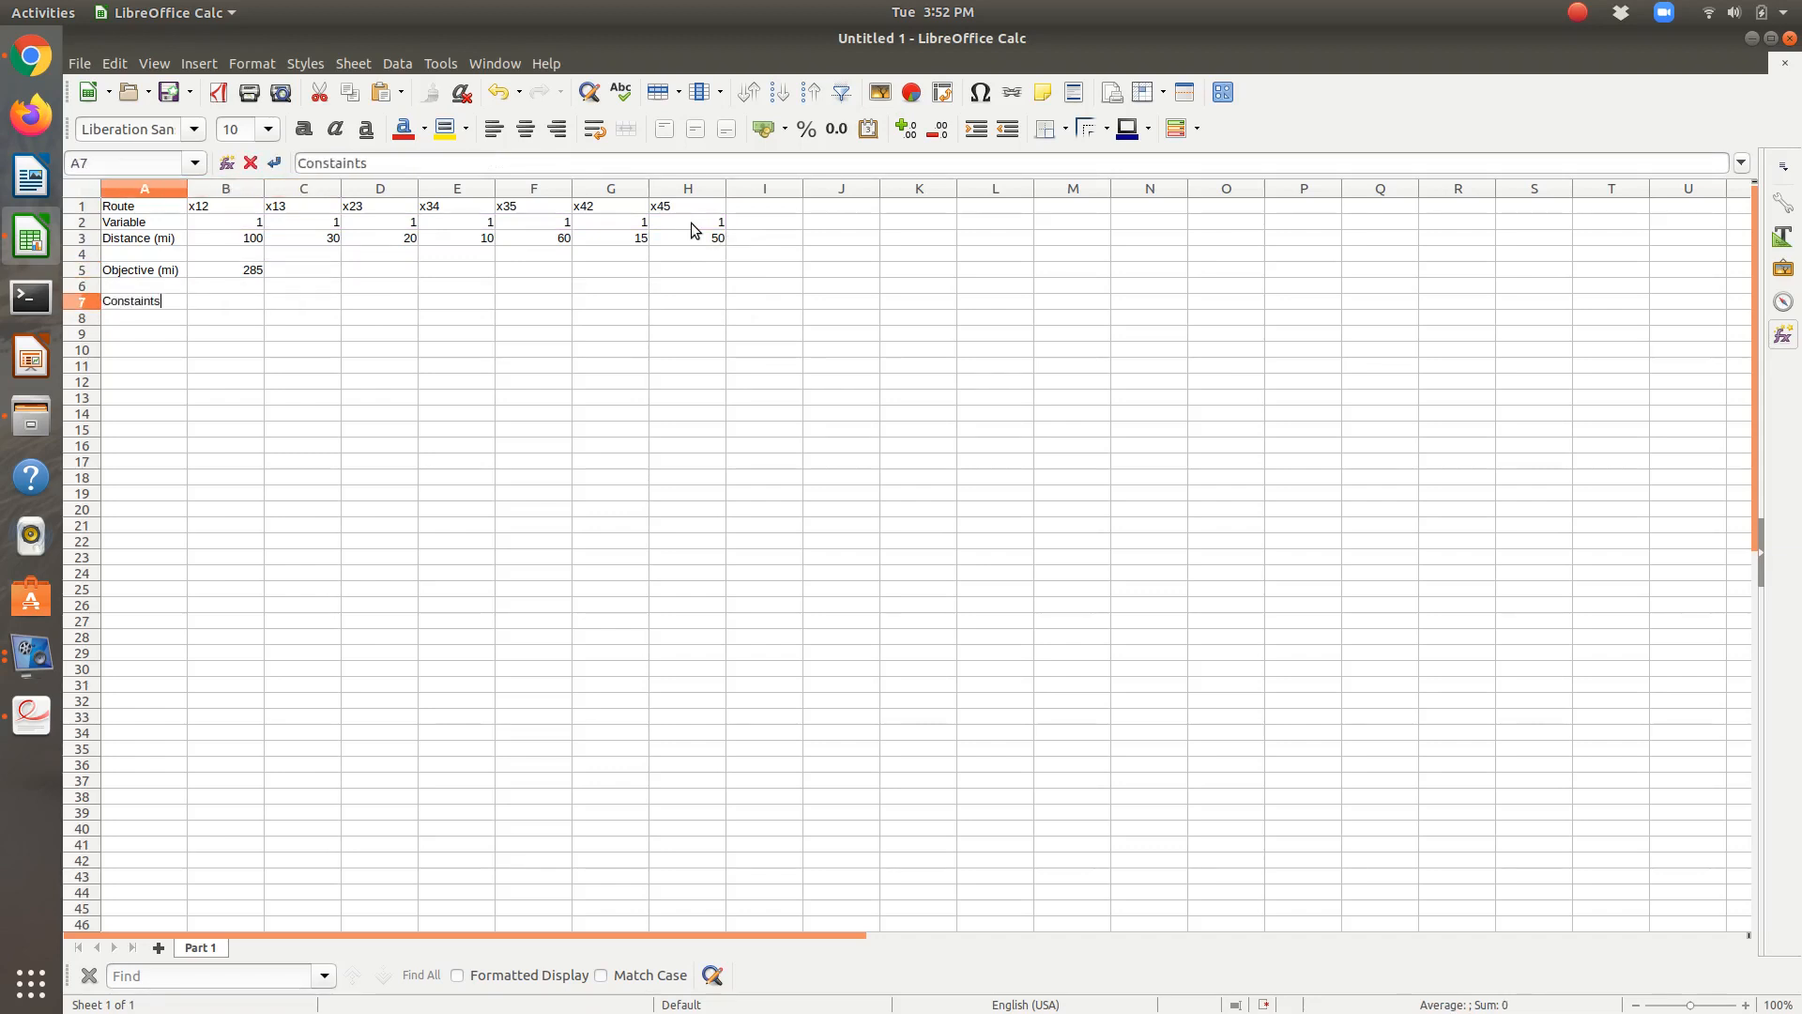
type(":")
key("Return")
type("1")
key("Return")
type("2")
key("Return")
type("3")
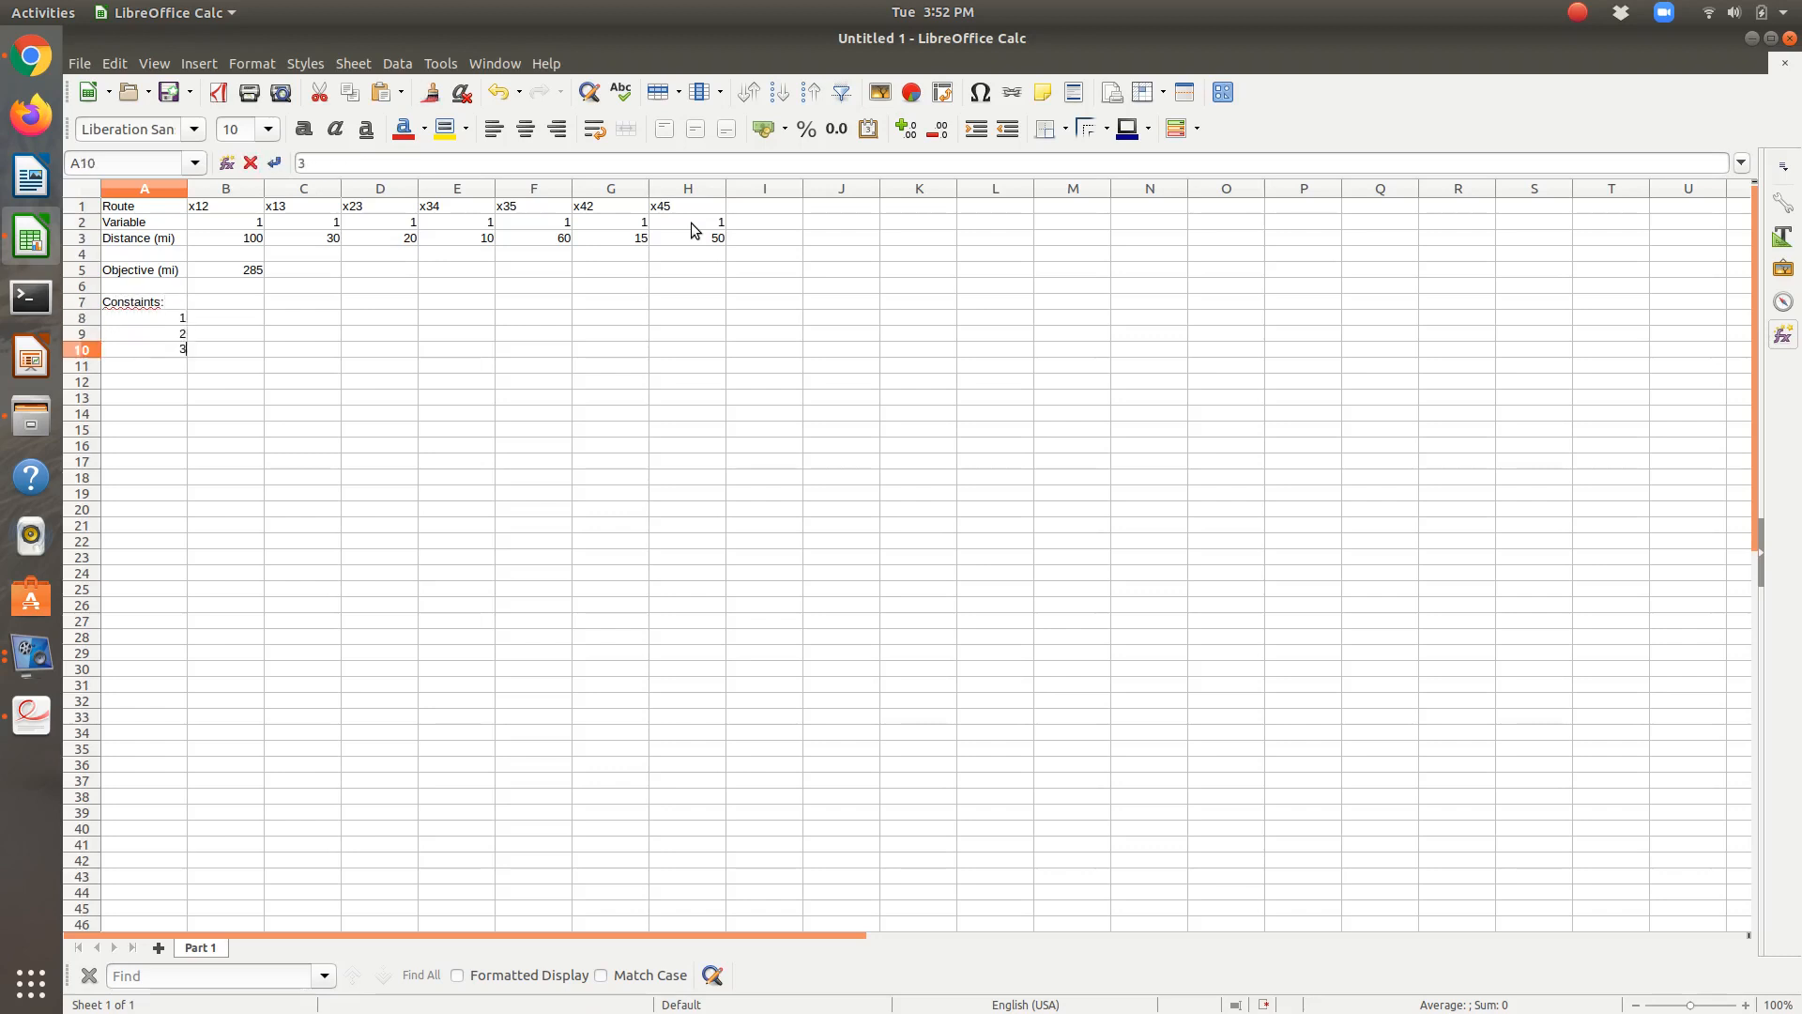
key("Return")
type("4")
key("Return")
type("5")
key("Return")
Step: Add the column headers "In" in B7 and "Out" in C7 for the constraints table
key("Right")
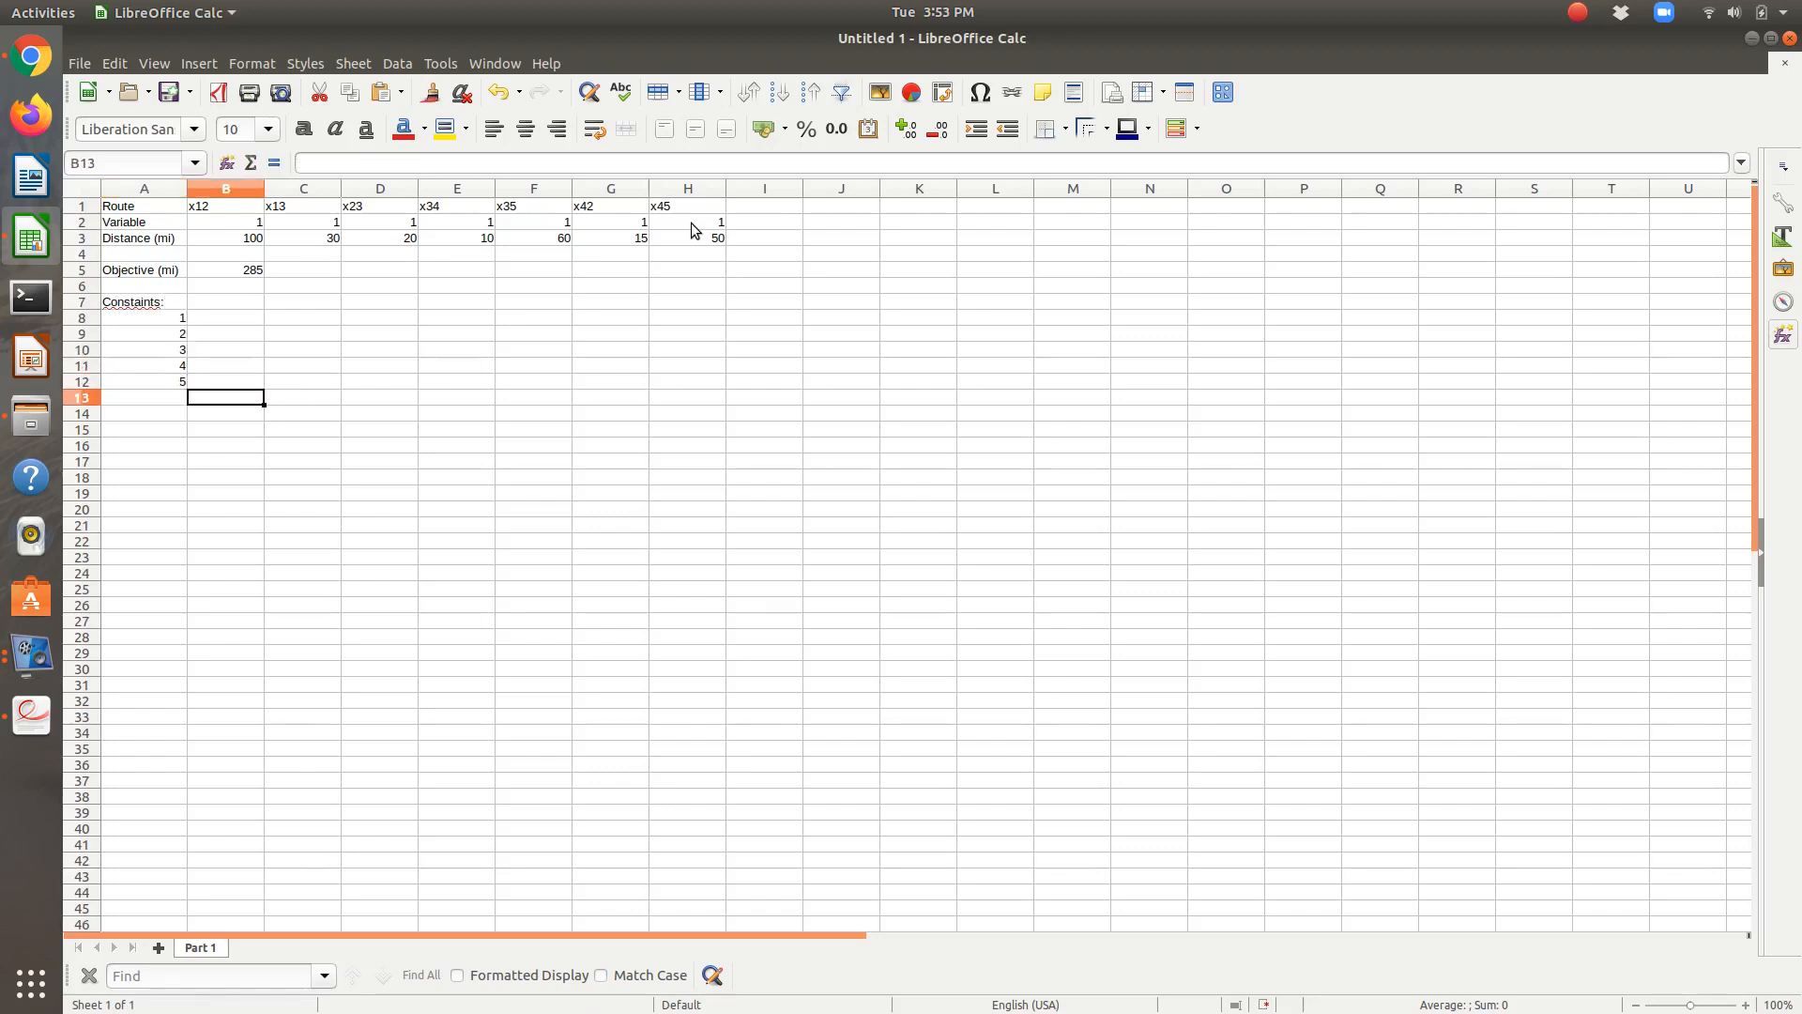
key("Up")
key("Up")
key("Up")
key("Up")
key("Up")
key("Up")
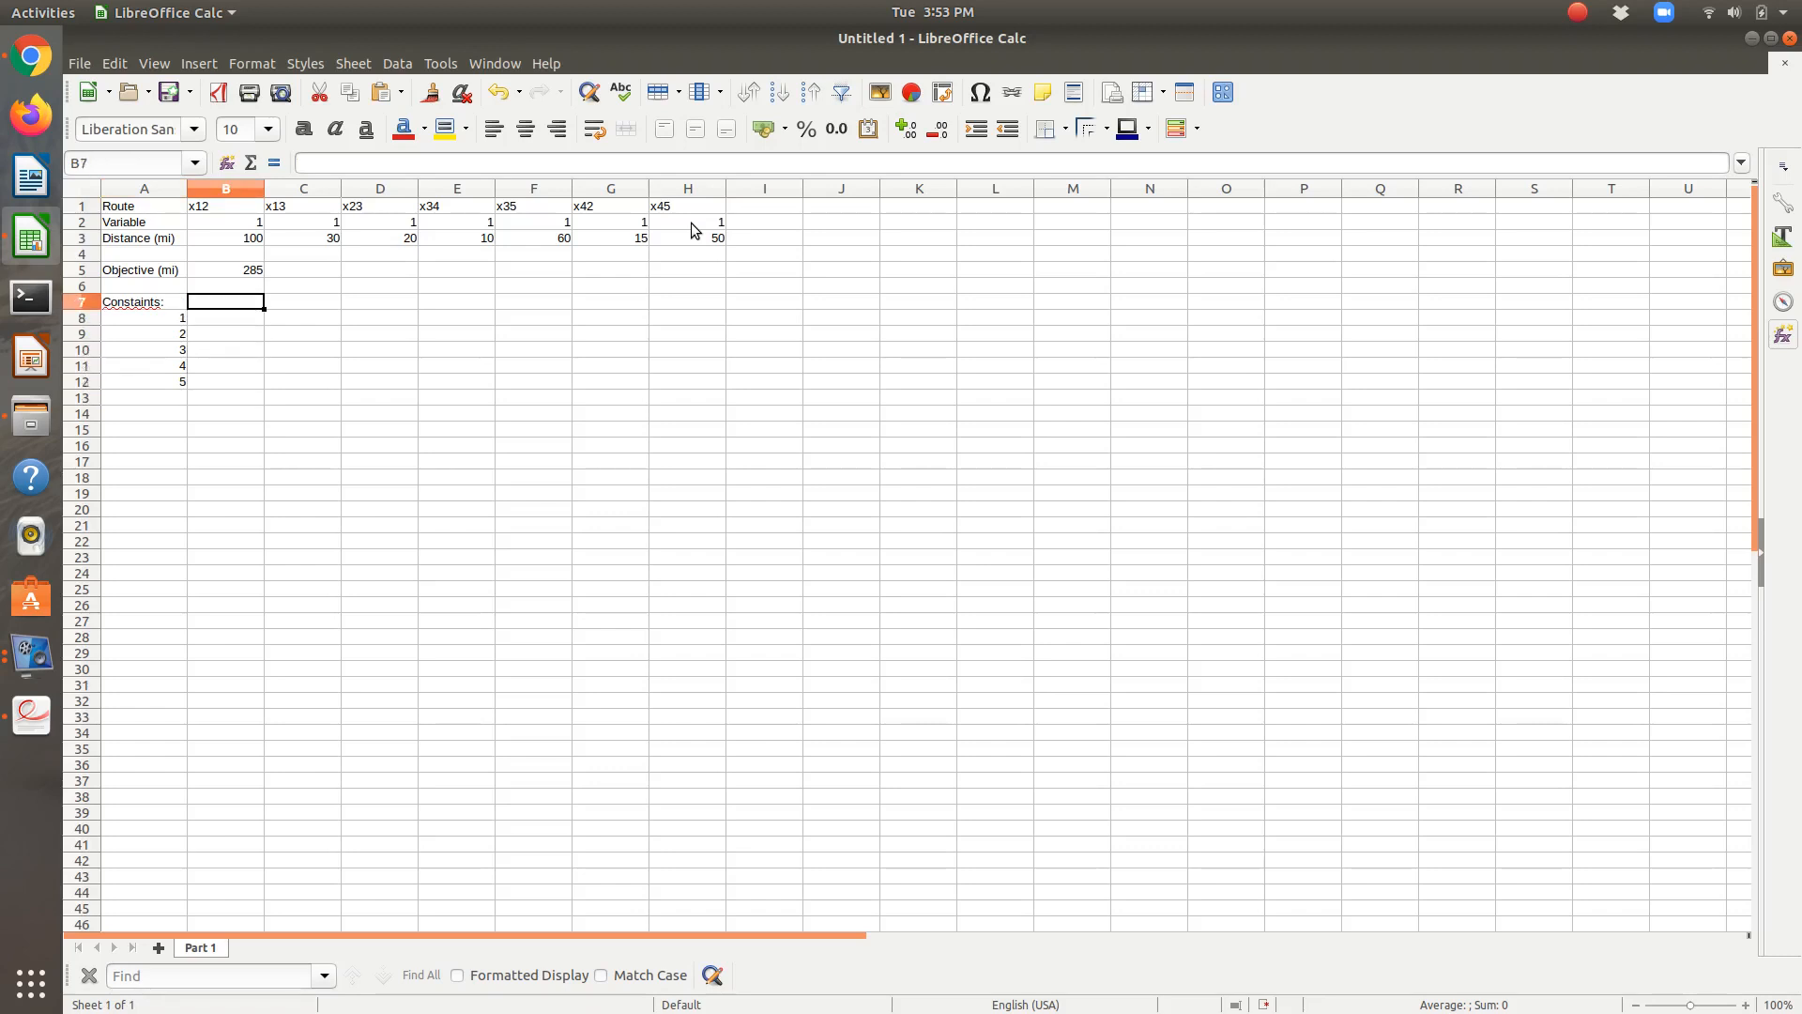
type("In")
key("Tab")
type("Out")
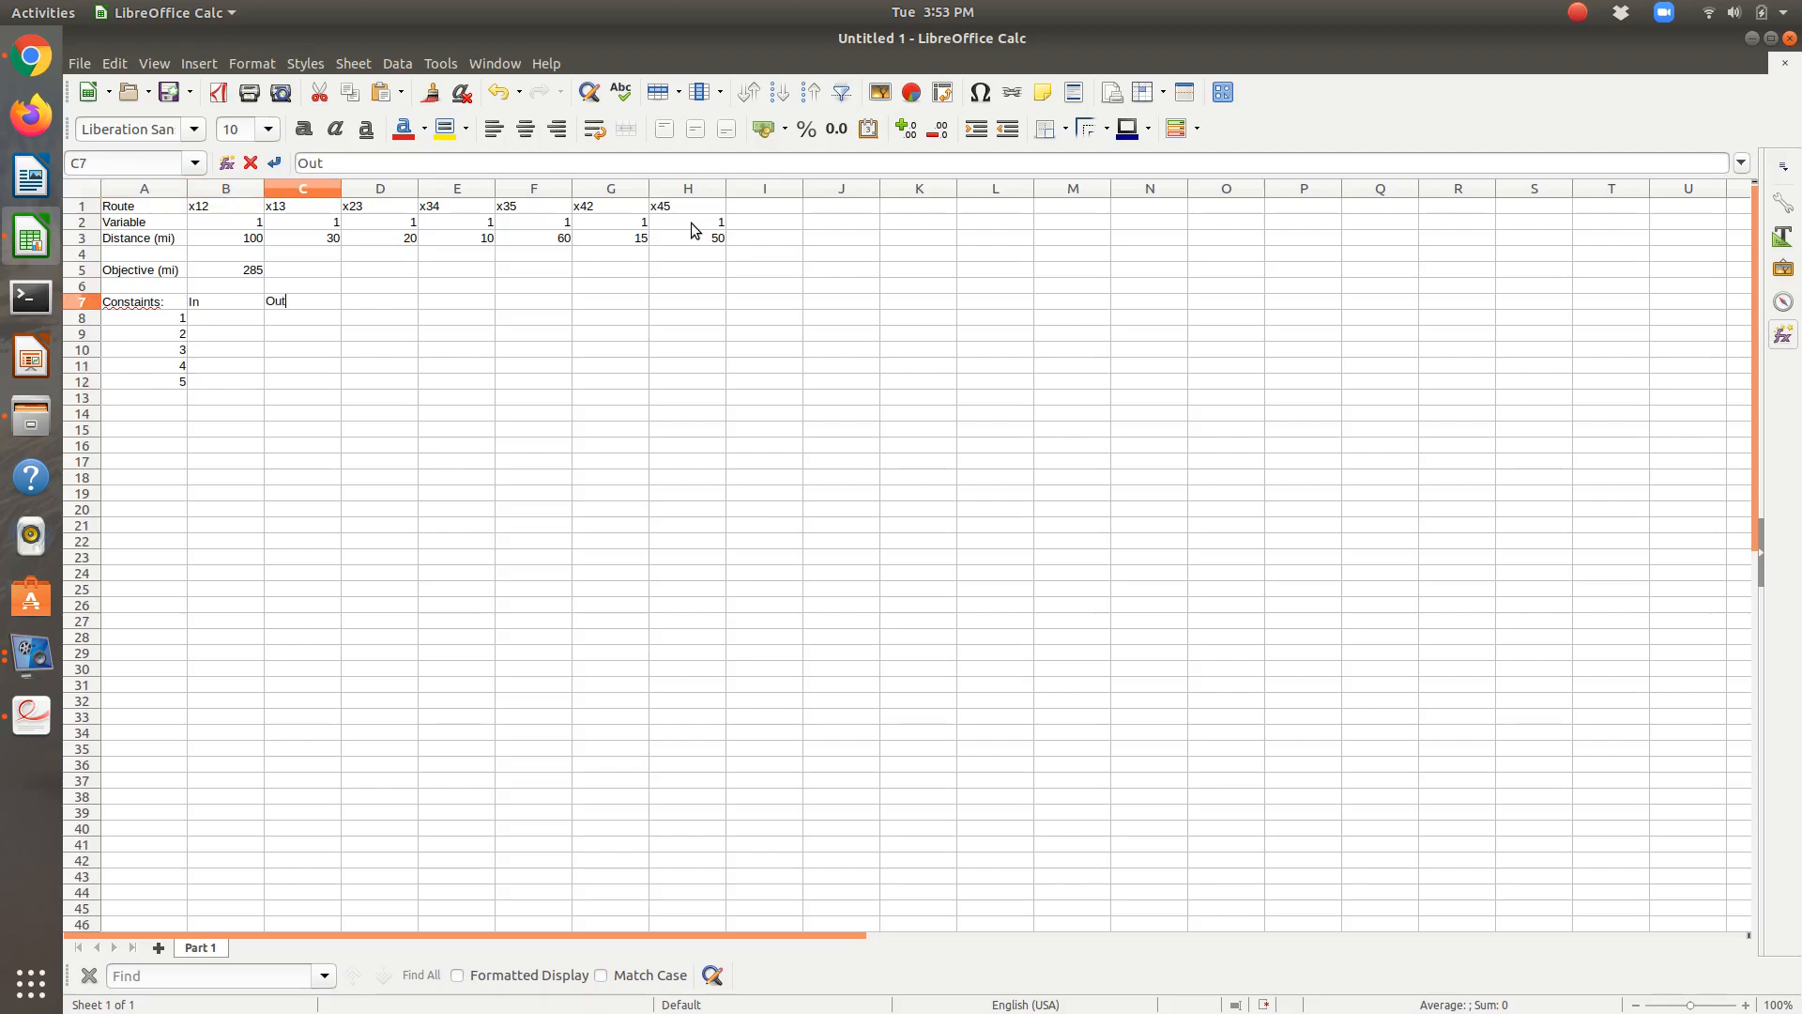
Step: Consult the Part 1 constraints in the week_10_example_1_ip.pdf notes in Document Viewer, and enter 1 as constraint 1's inflow in B8 of the Calc sheet
key("Return")
key("alt+Tab")
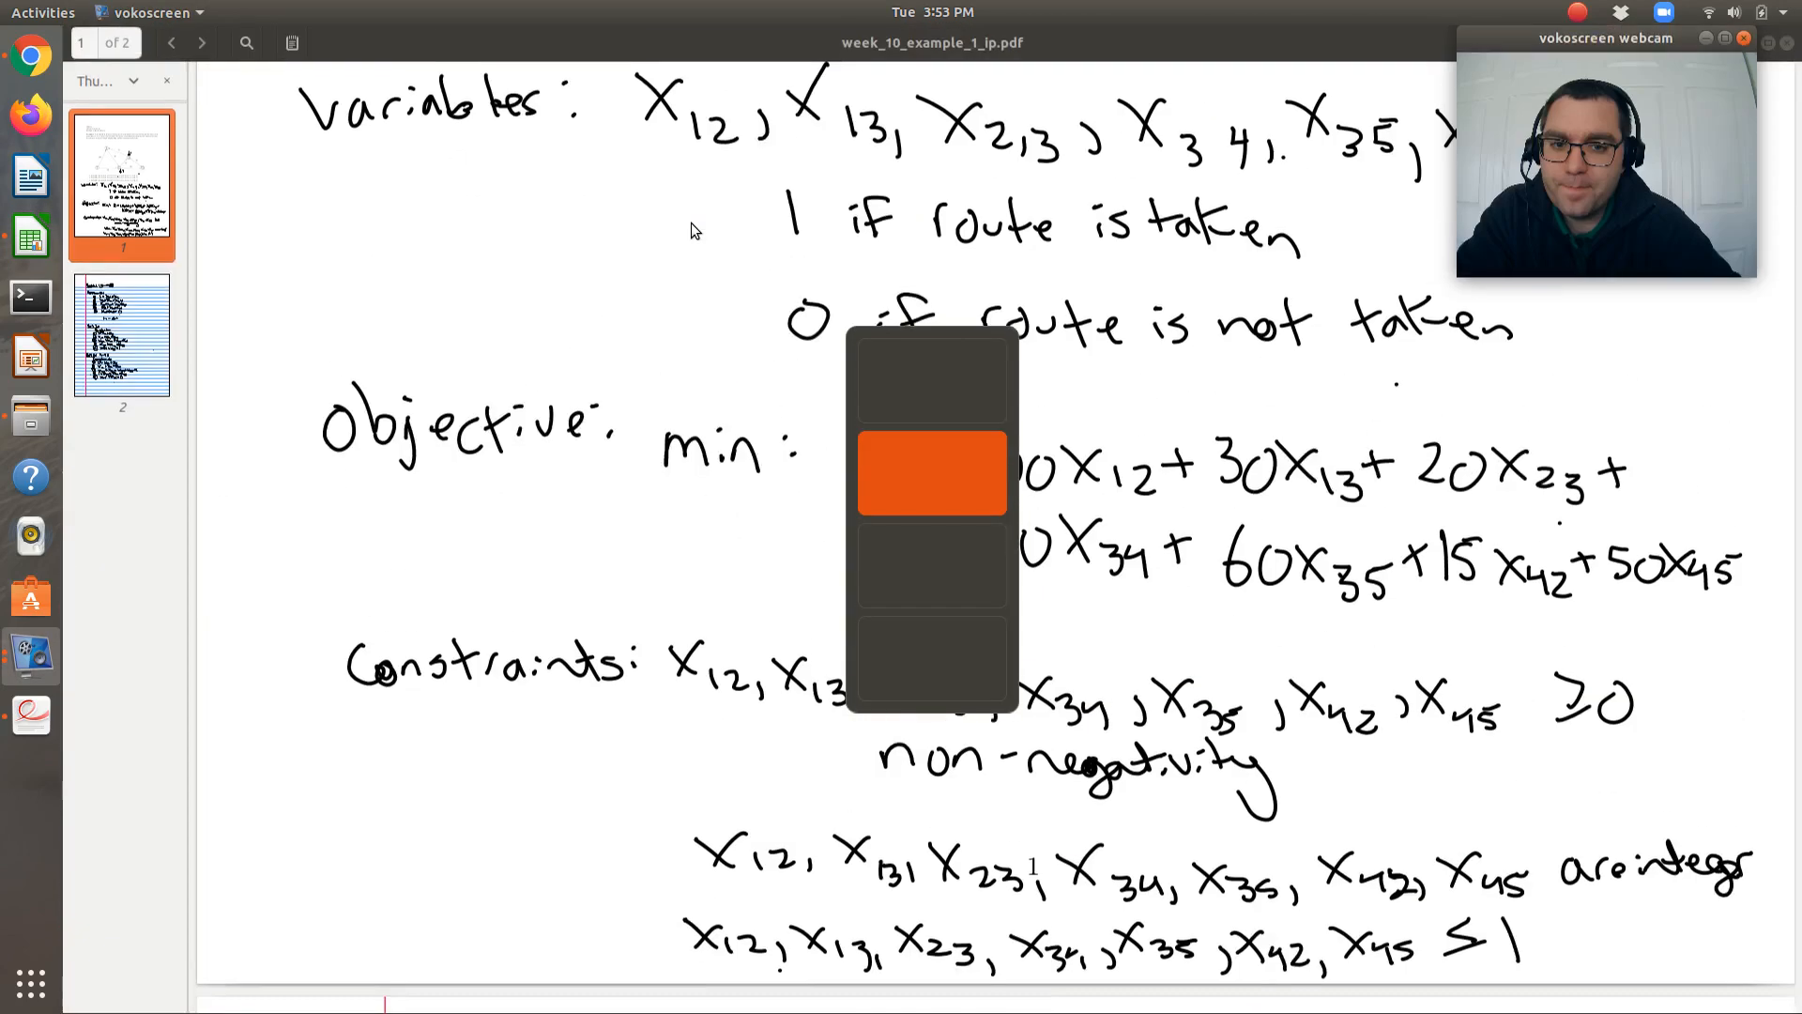
scroll(522, 530, "down", 10)
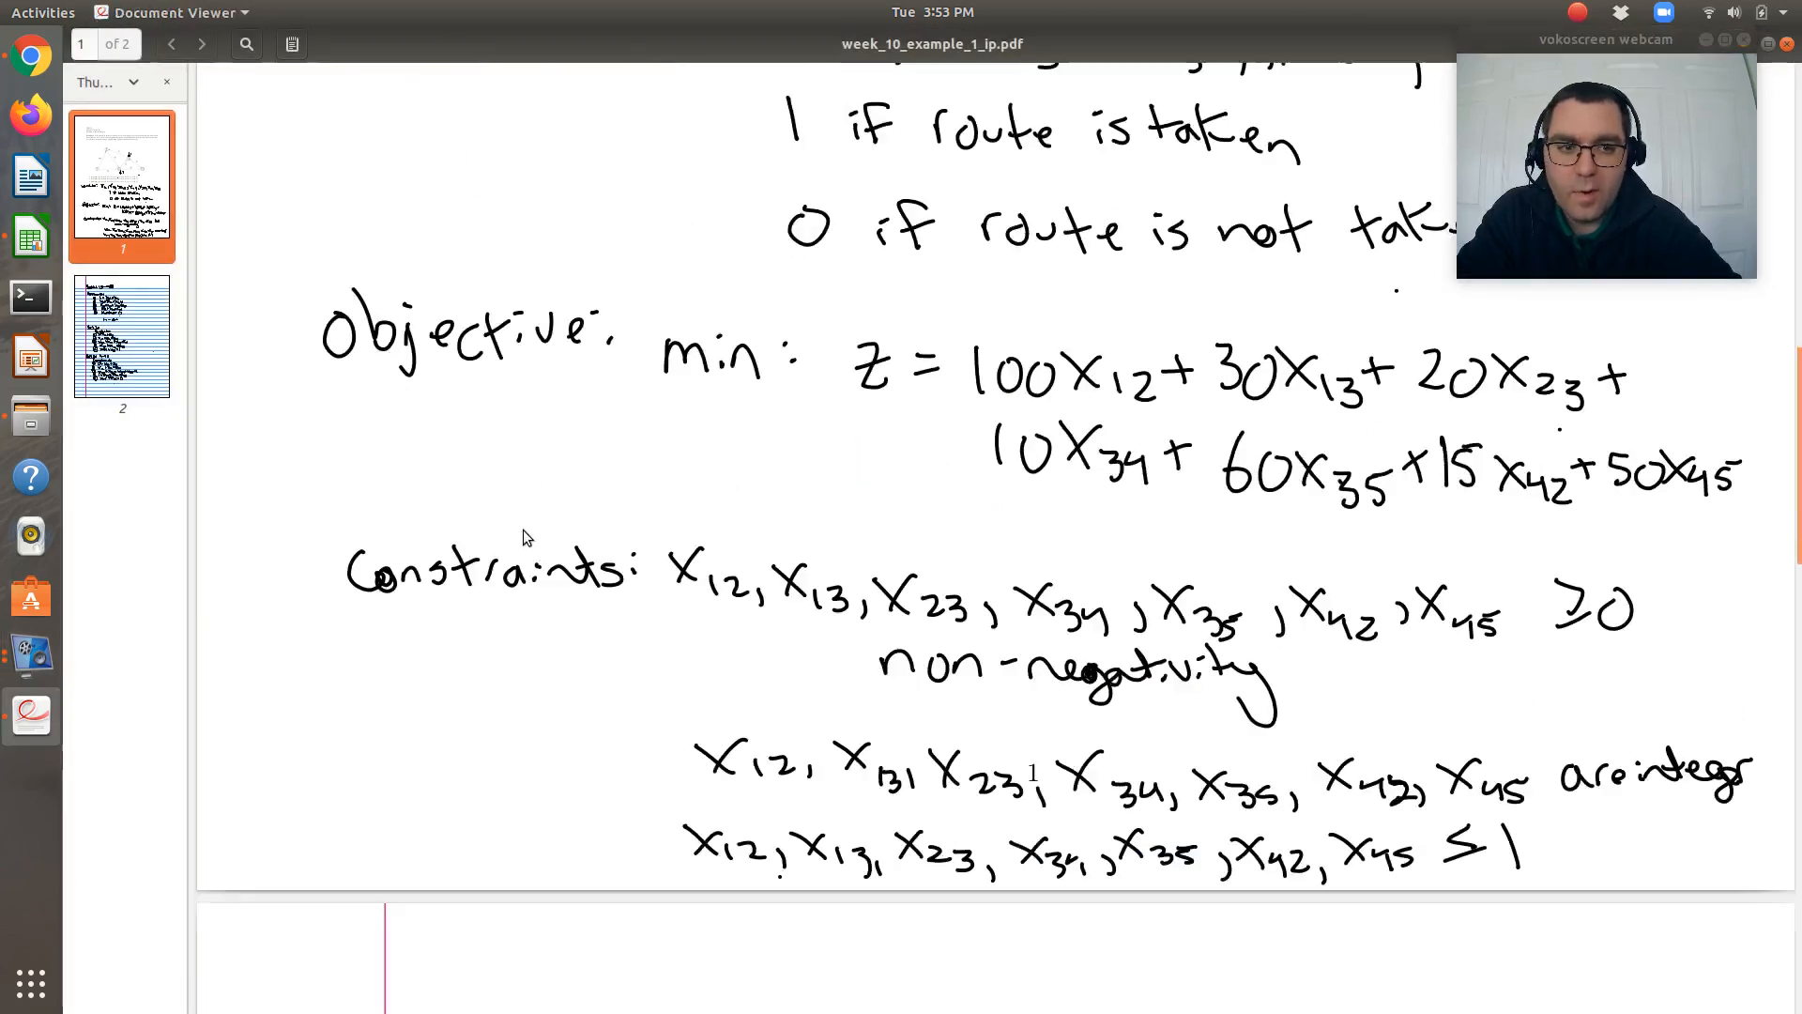
scroll(521, 529, "down", 2)
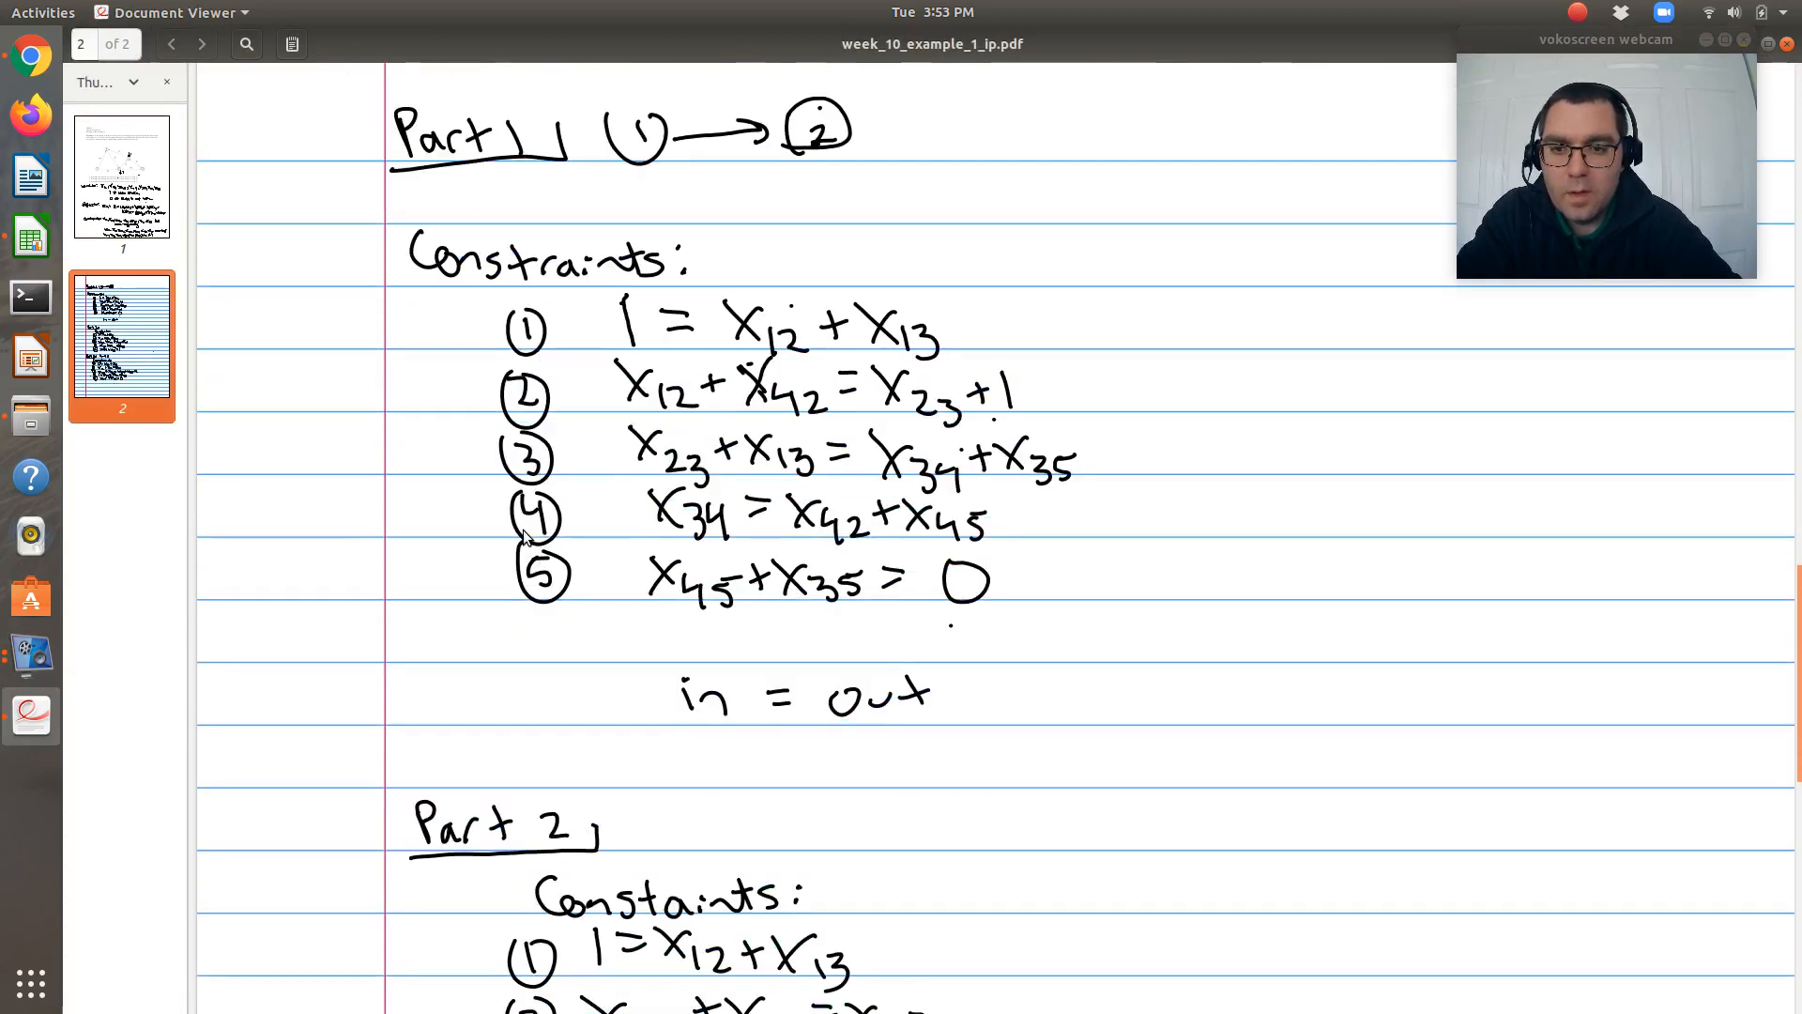
scroll(521, 529, "up", 2)
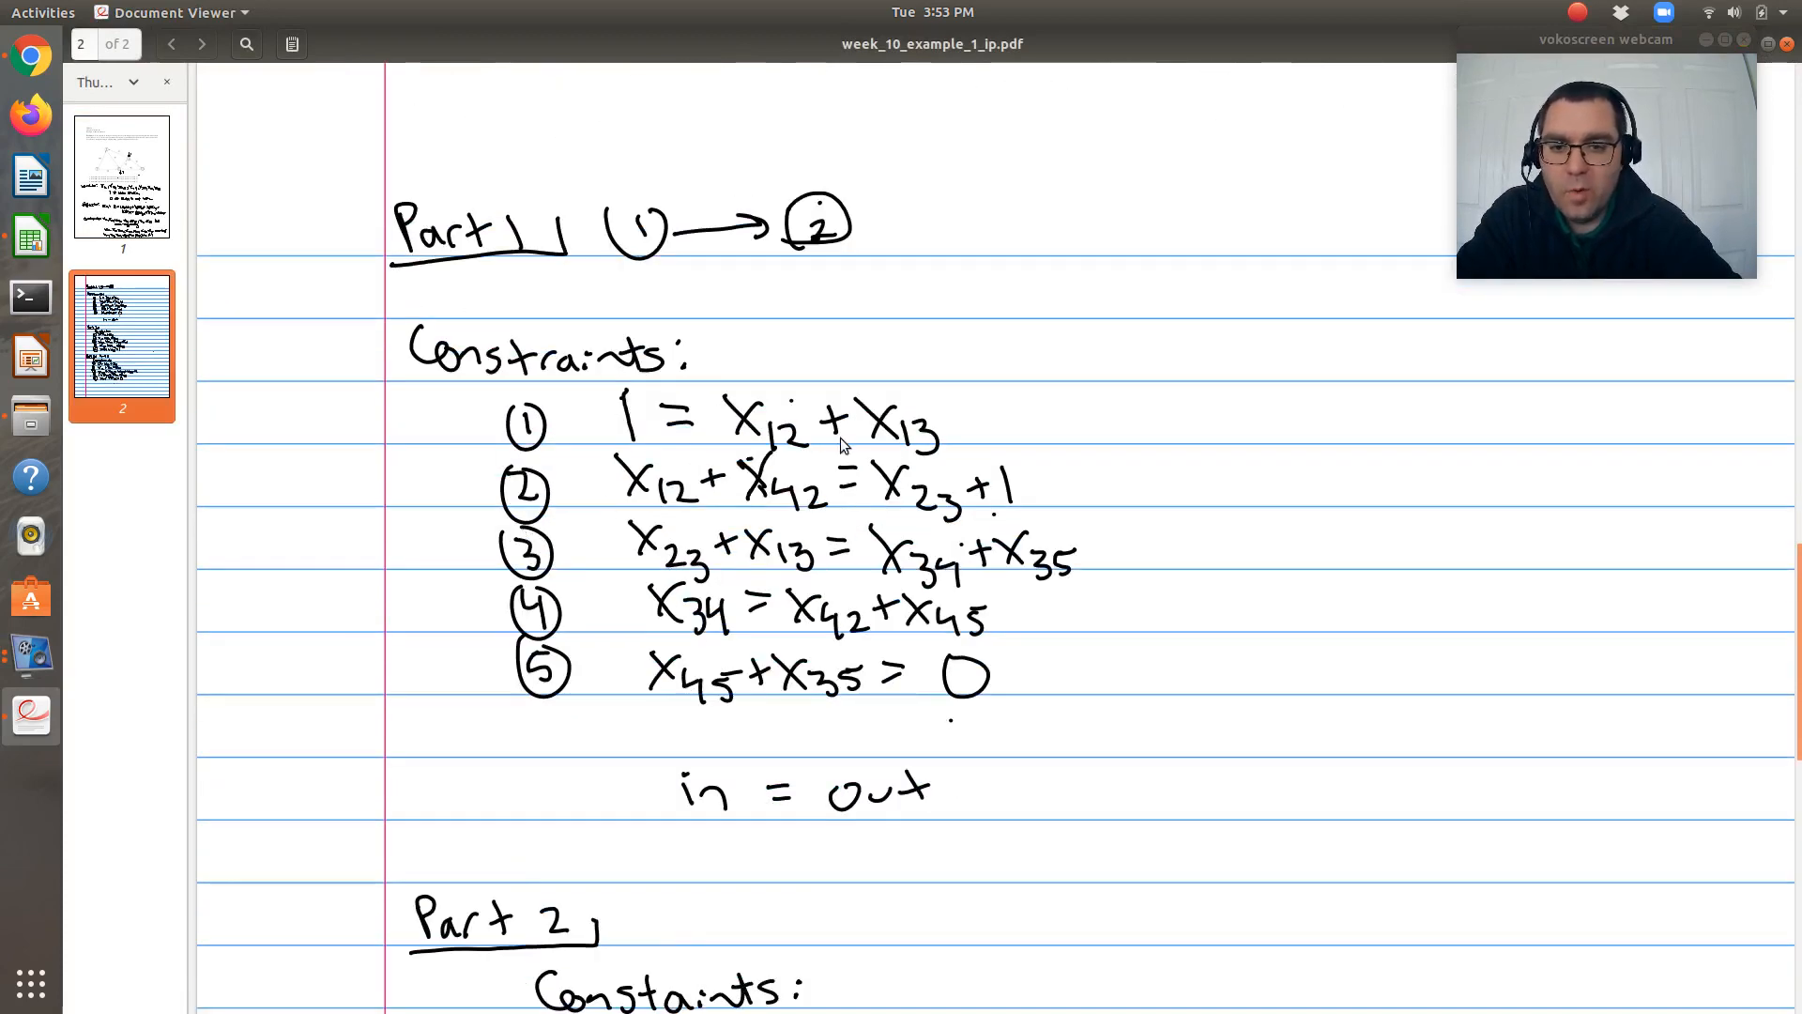
key("alt+Tab")
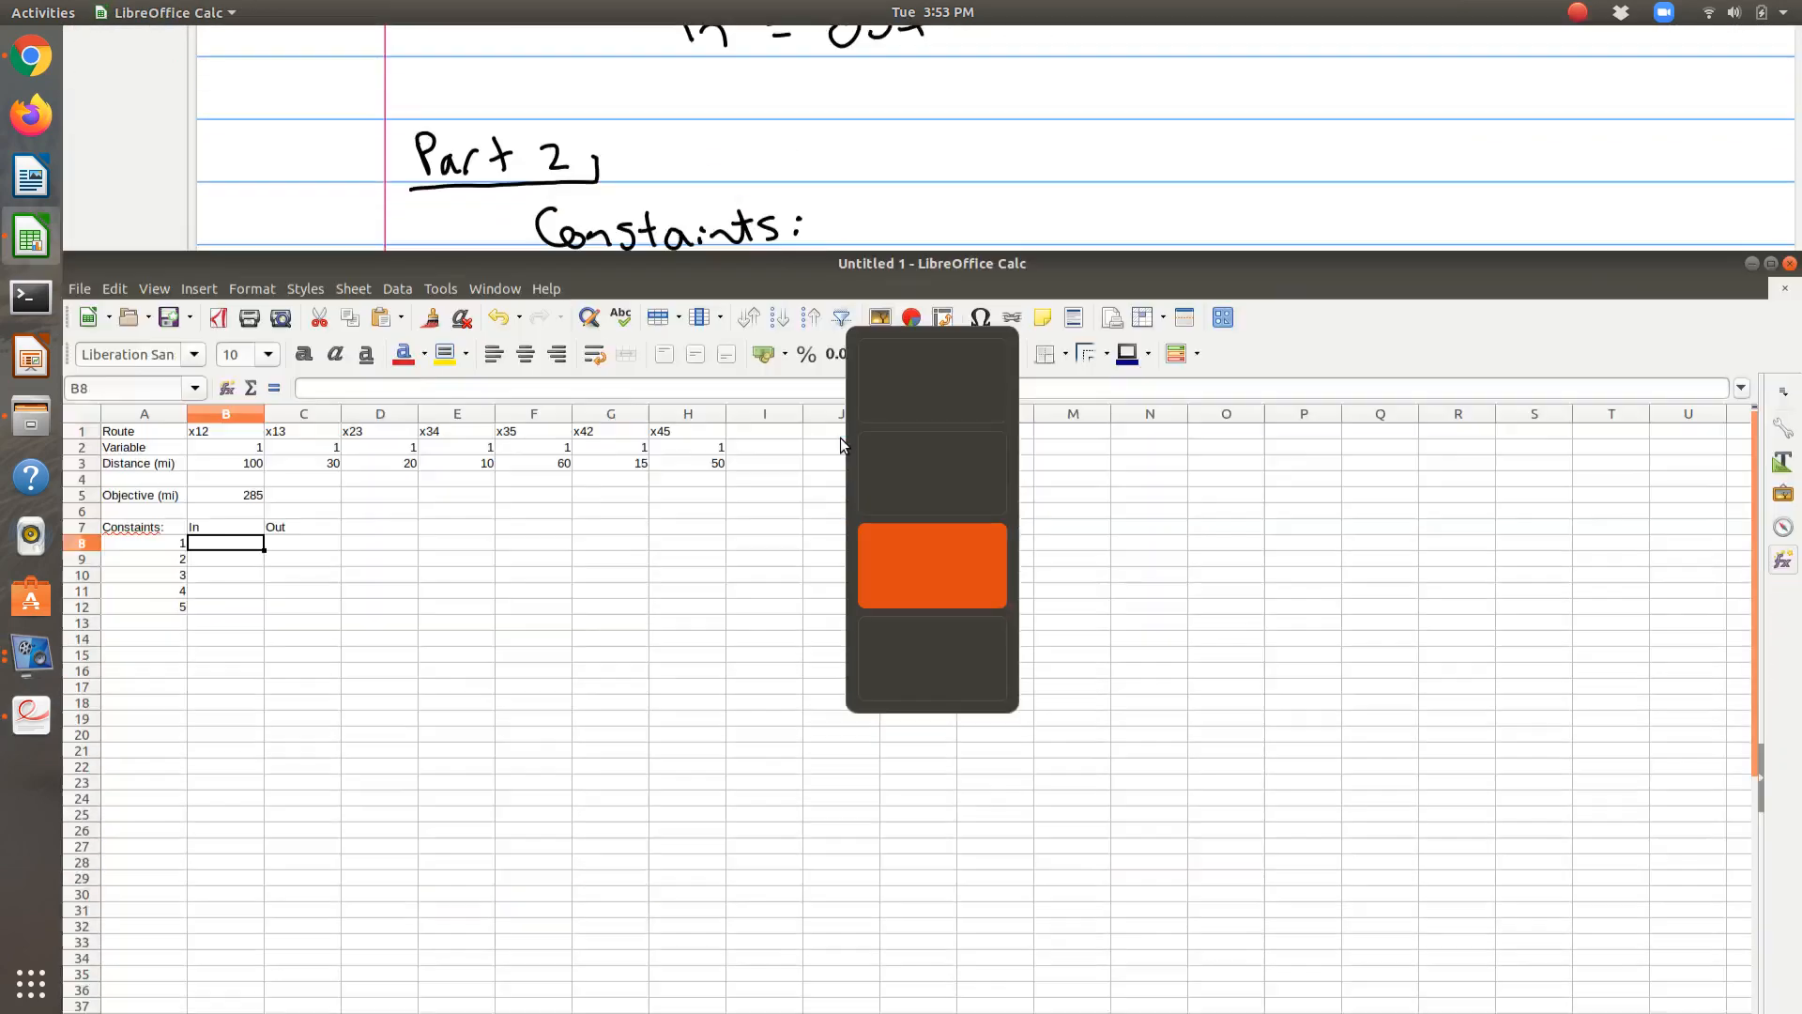
key("Right")
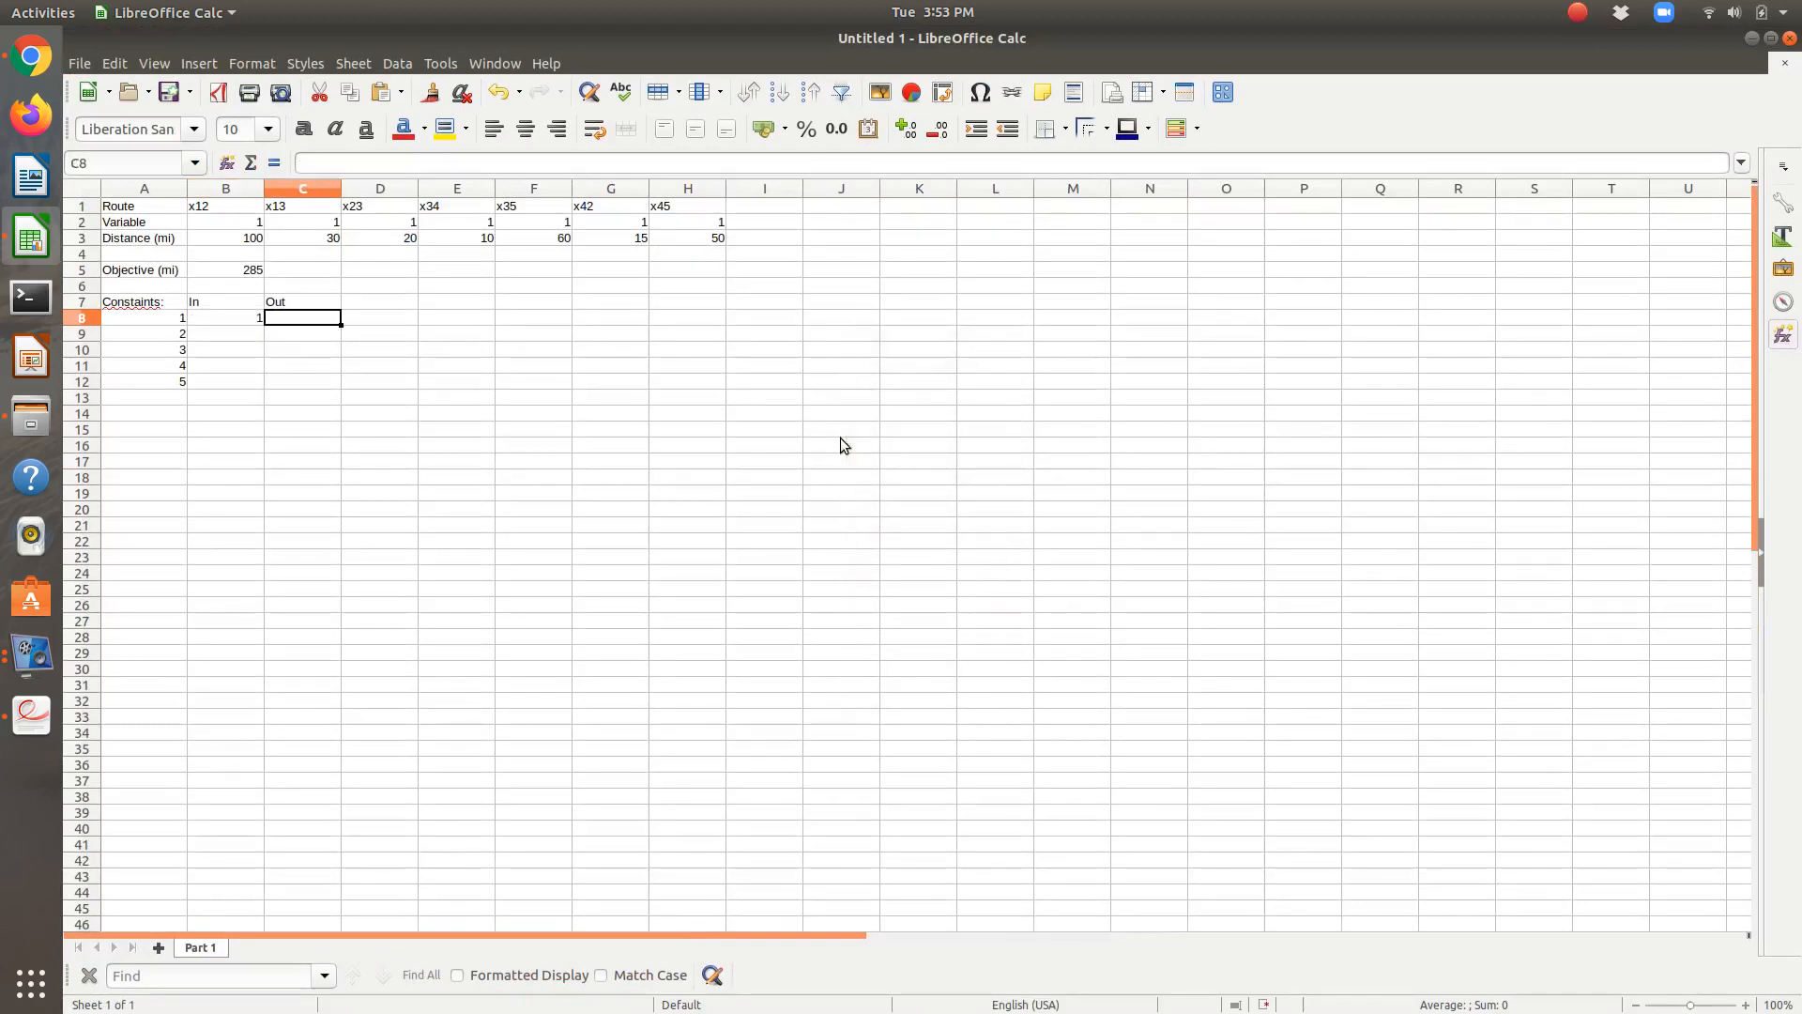
Step: In C8, enter constraint 1's outflow x12 + x13 as the formula =B2+C2
type("=")
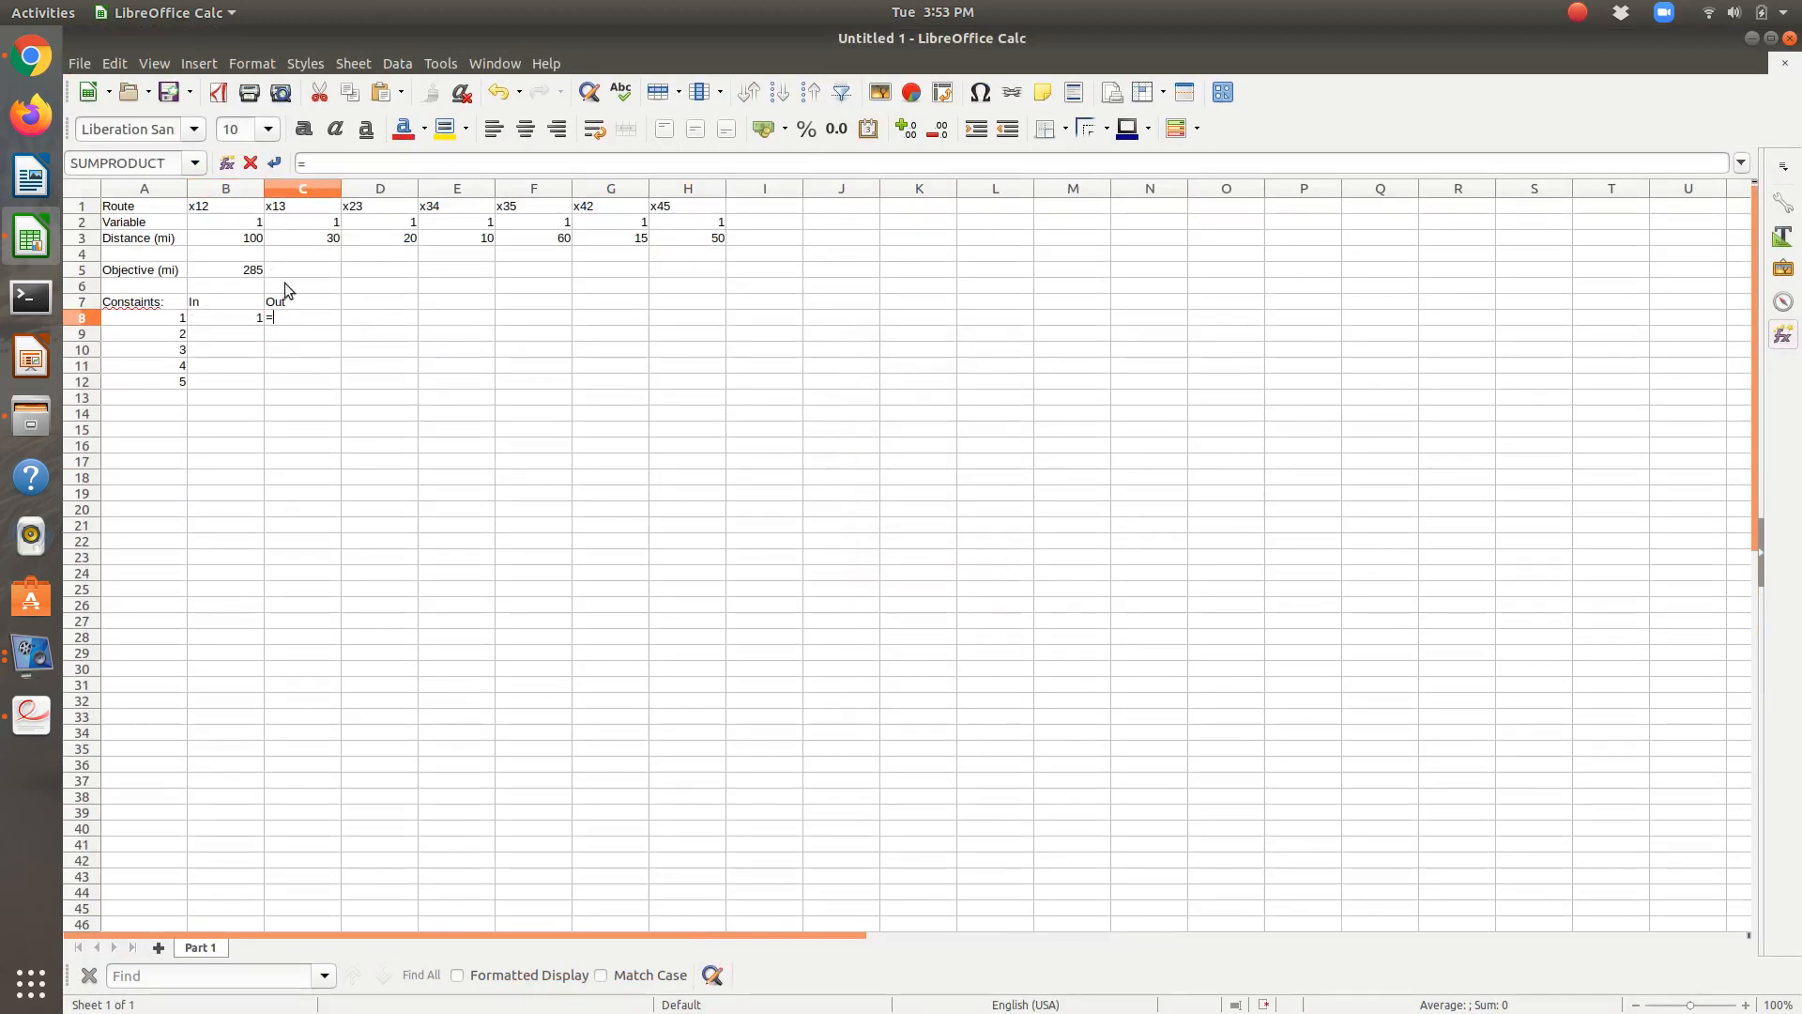
left_click(246, 223)
type("+")
left_click(289, 223)
key("Return")
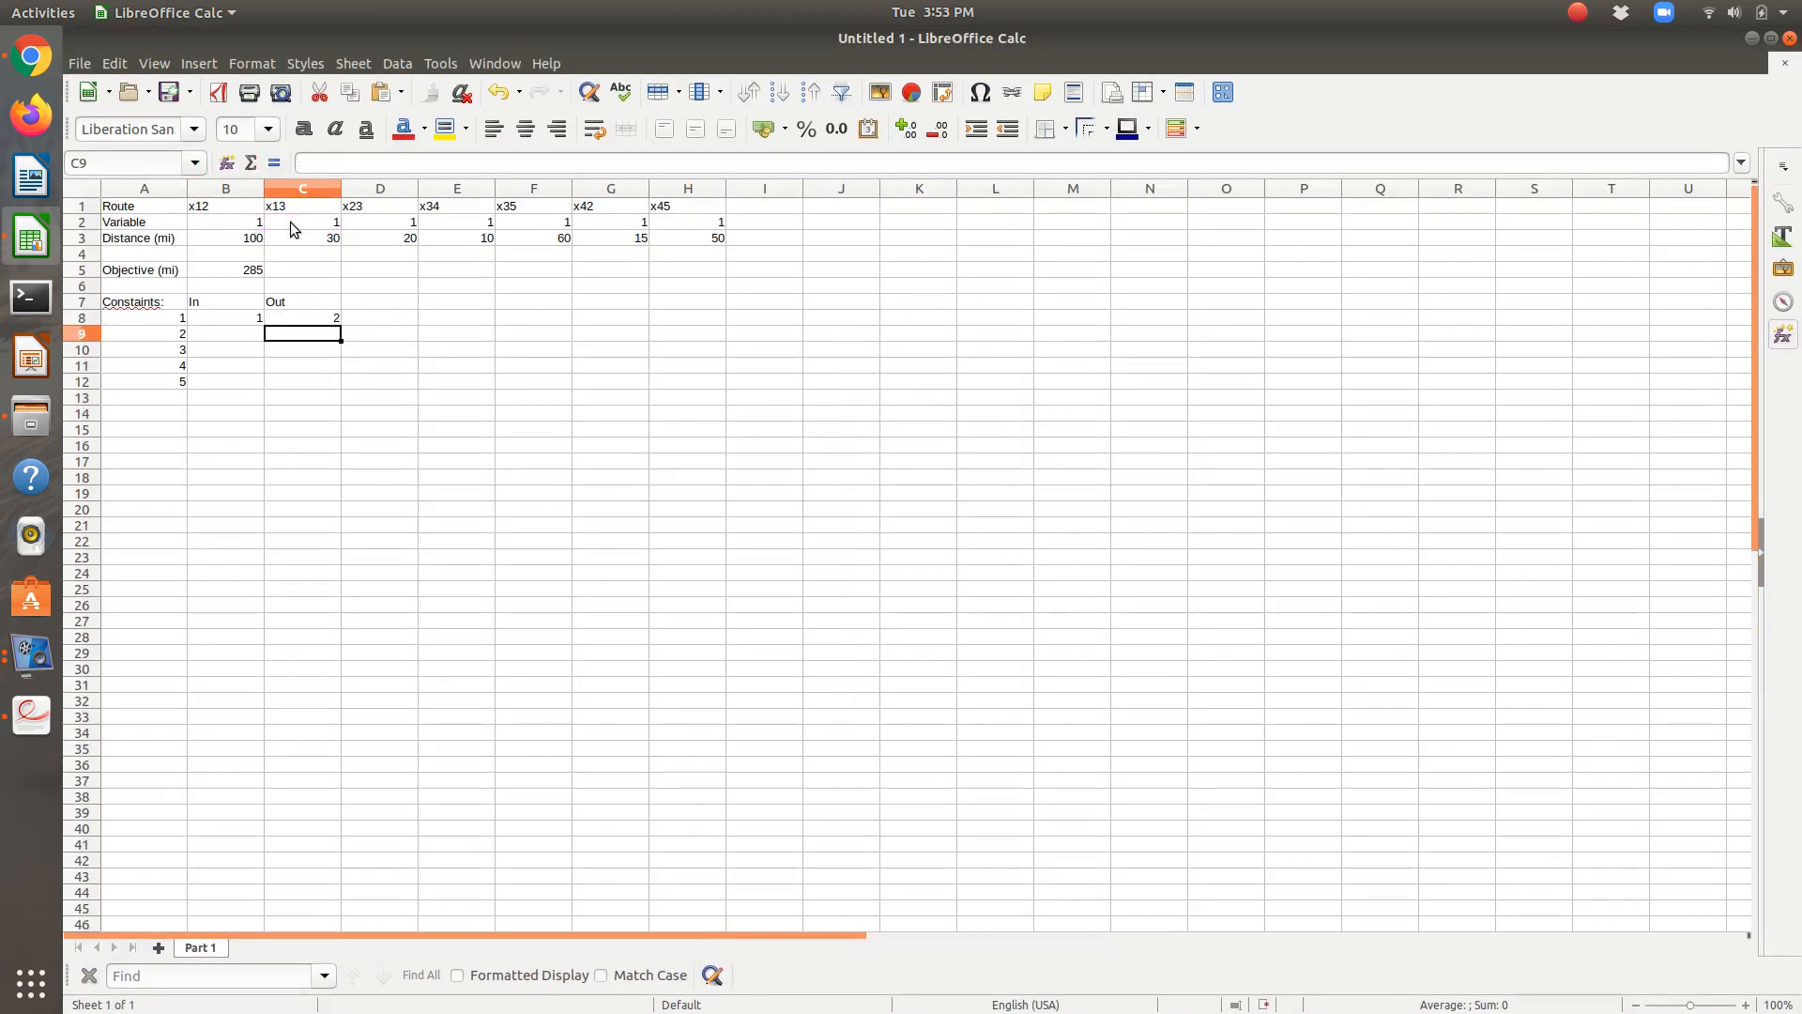
key("Up")
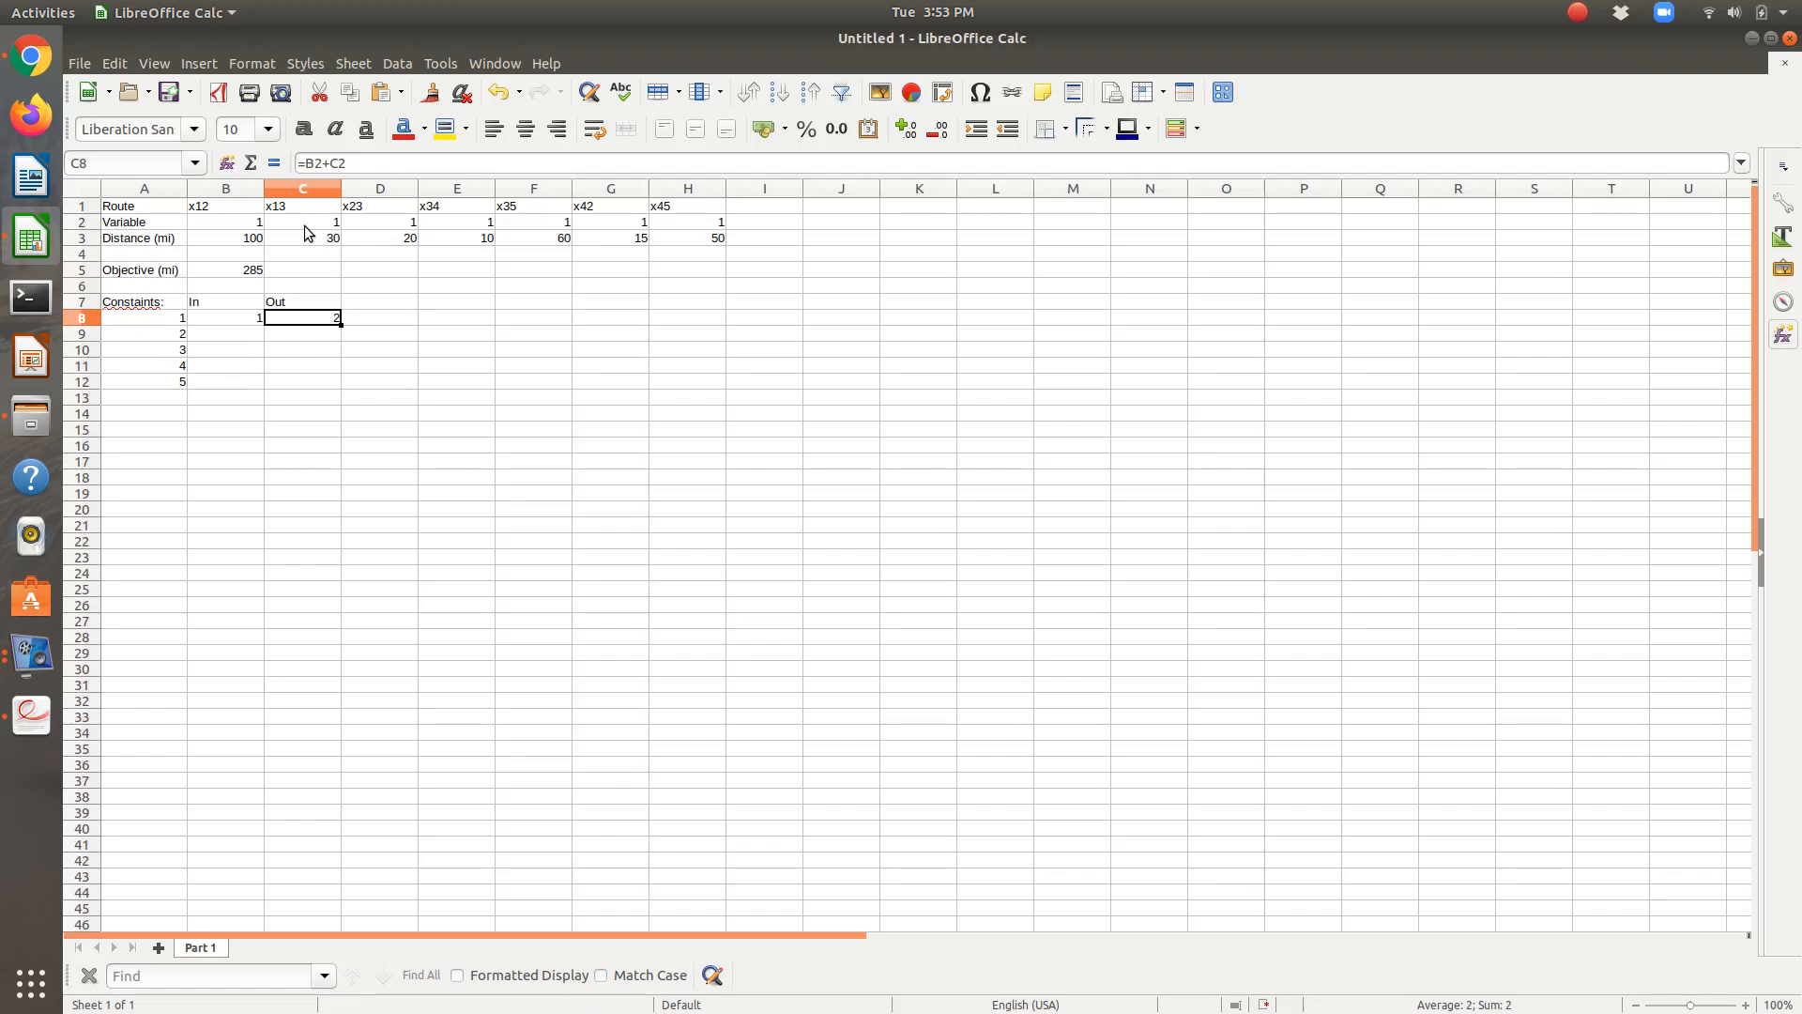
Step: In B9, enter constraint 2's inflow x12 + x42 as the formula =B2+G2
left_click(244, 333)
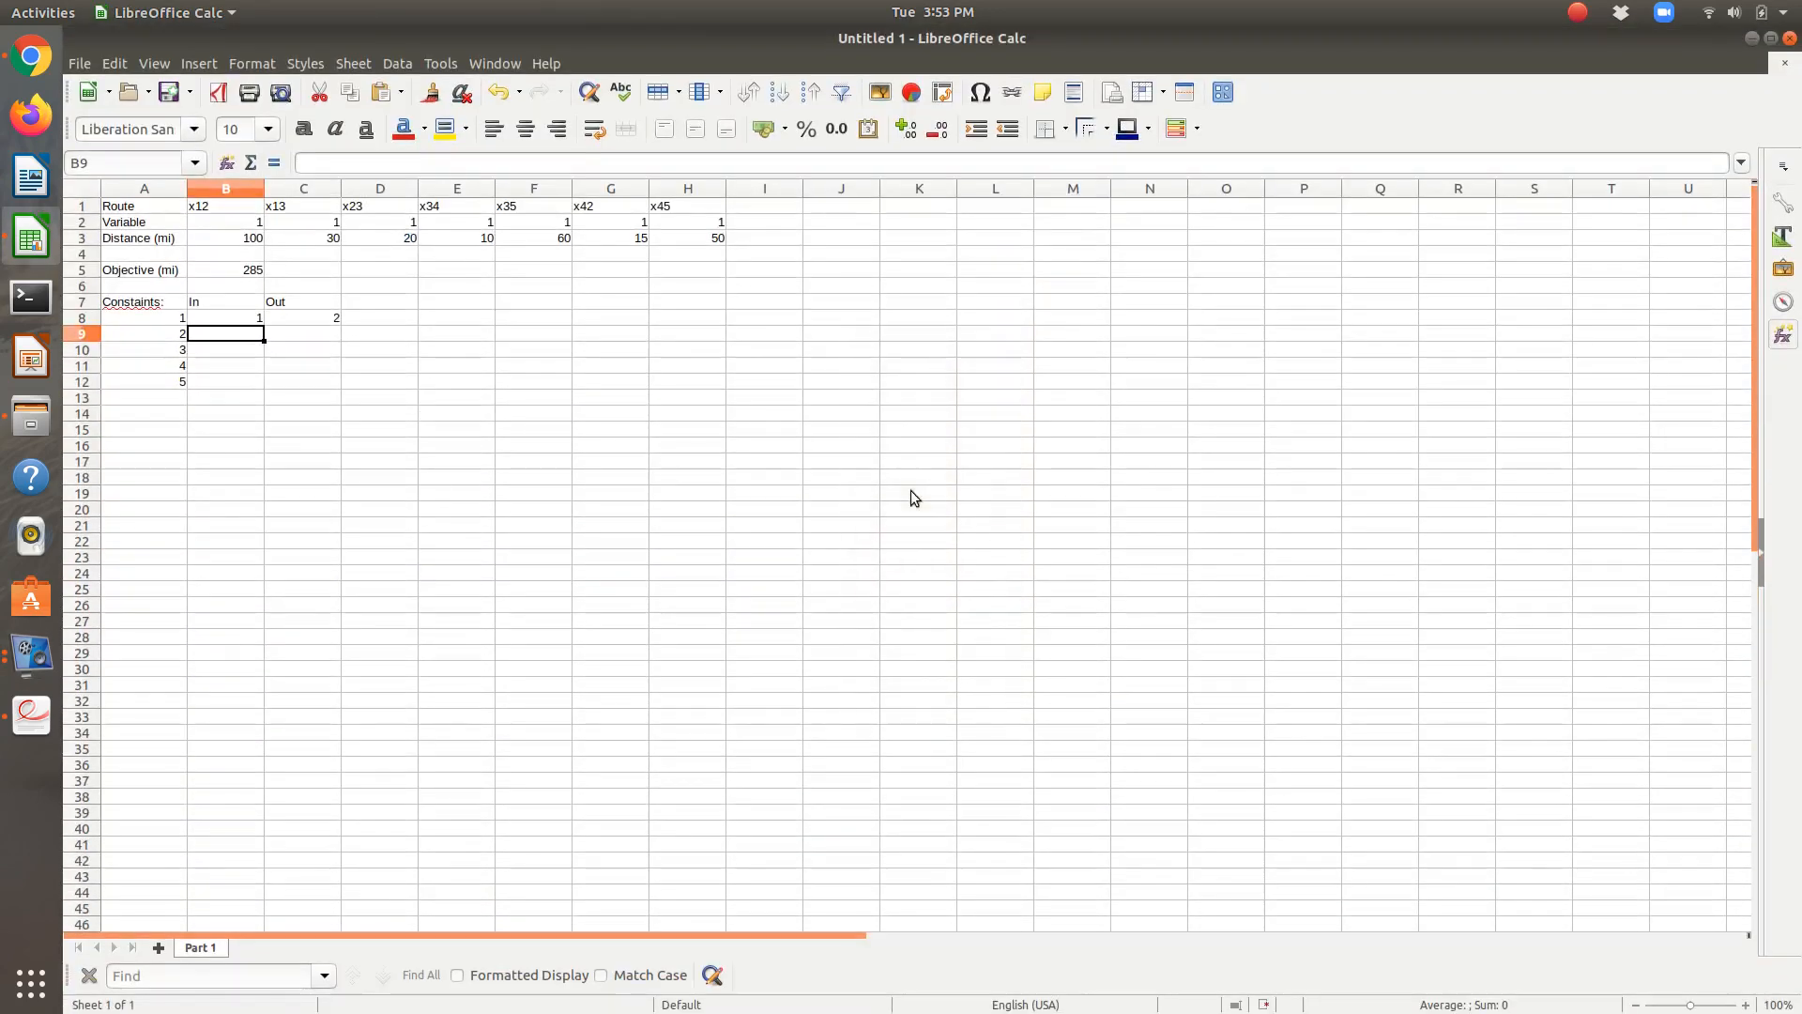
type("=")
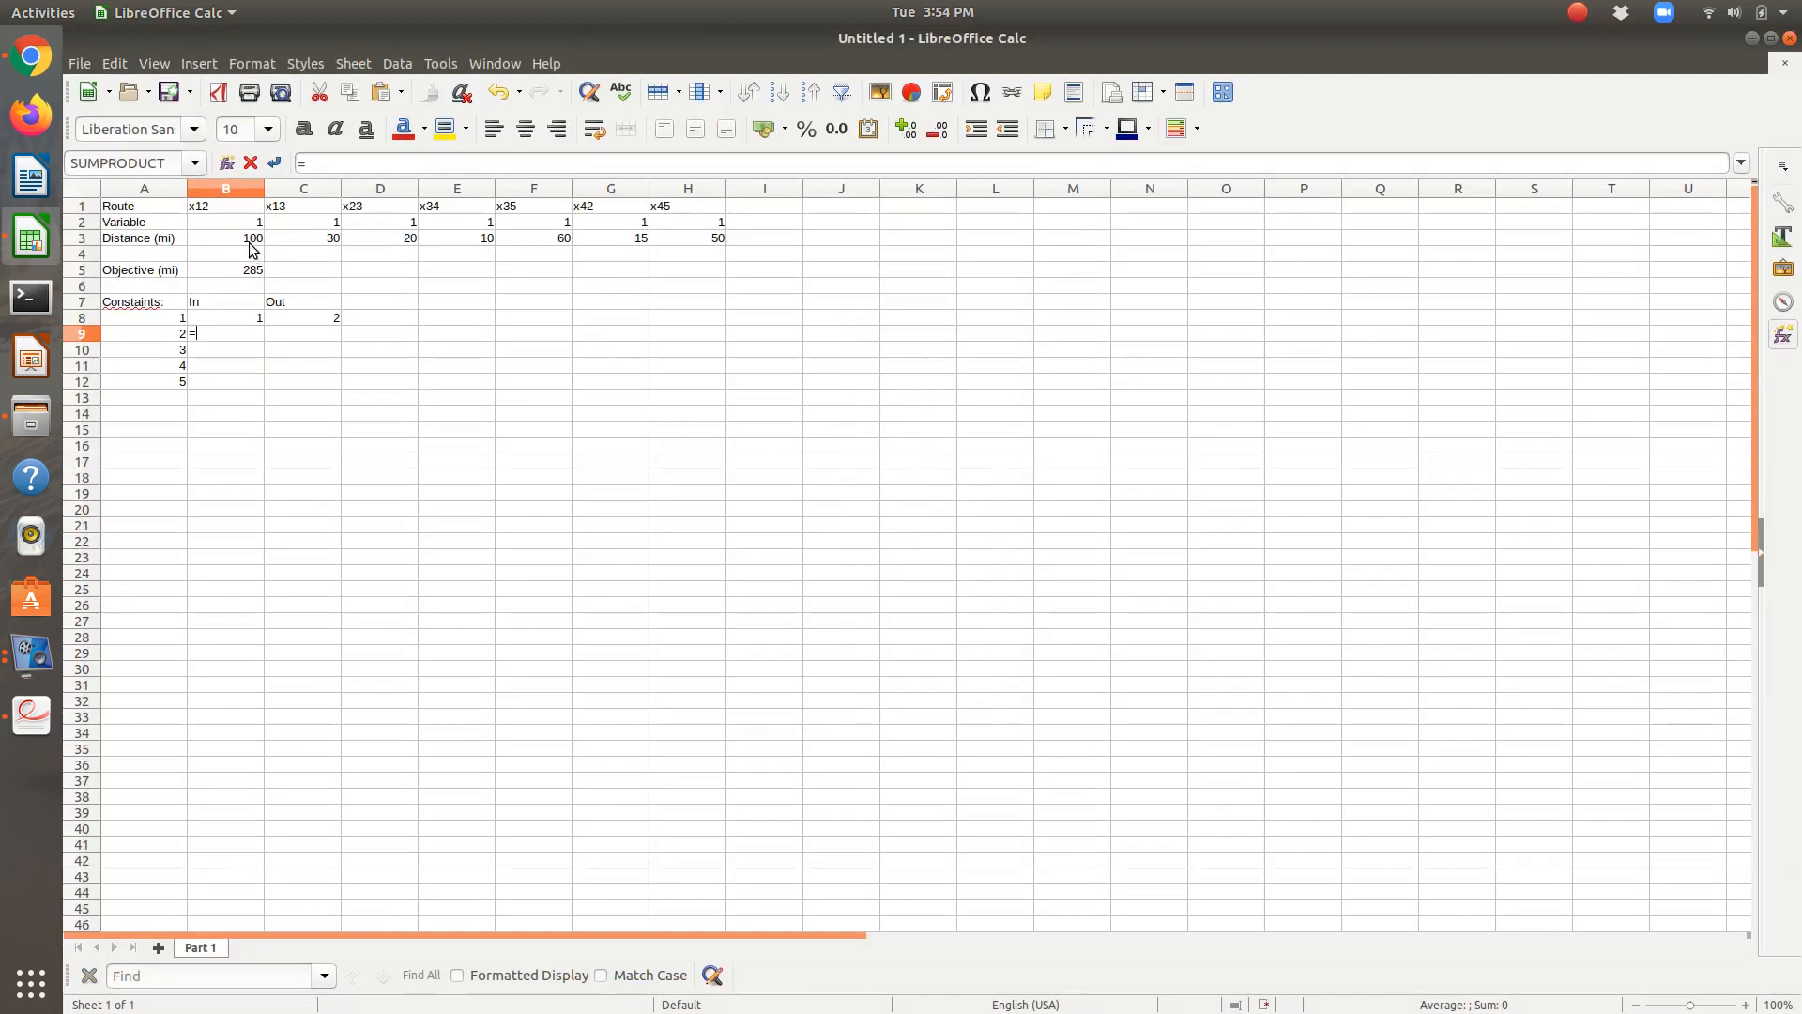
left_click(250, 226)
type("+")
left_click(593, 218)
key("Tab")
Step: Check constraint 2 in the PDF notes and enter its outflow x23 + 1 as a formula in C9
key("alt+Tab")
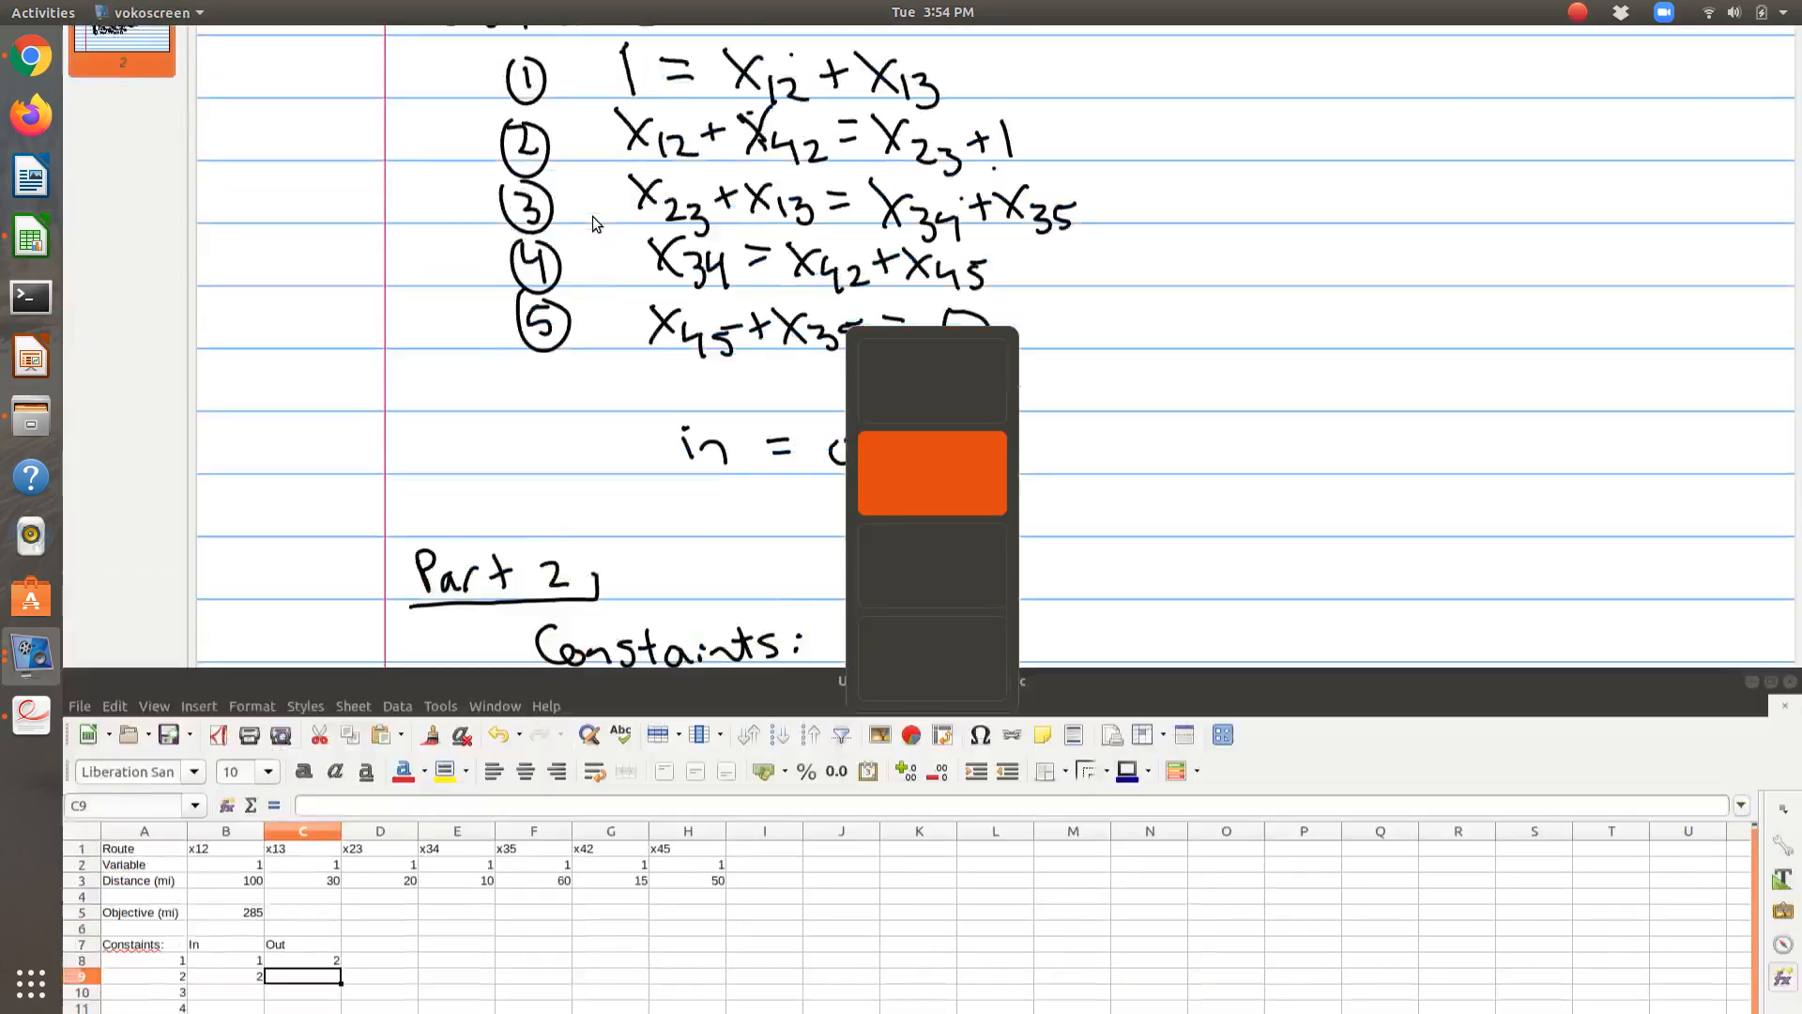
key("alt+Tab")
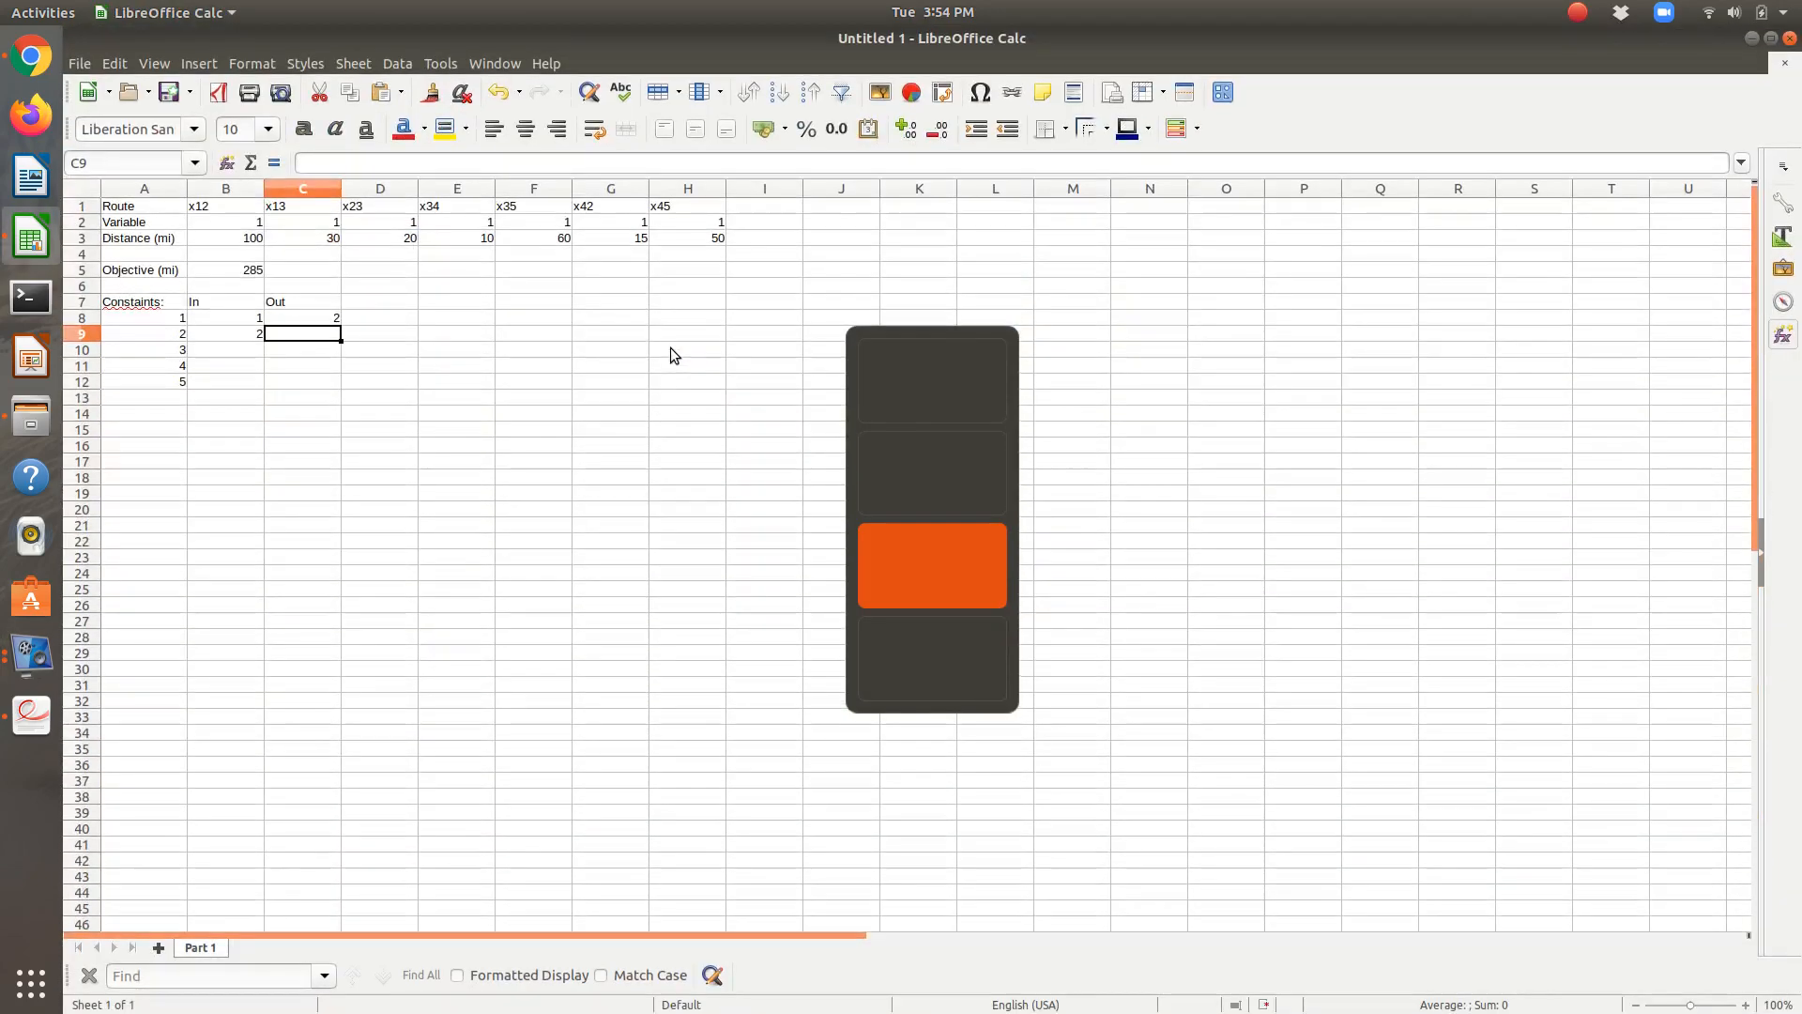
type("=")
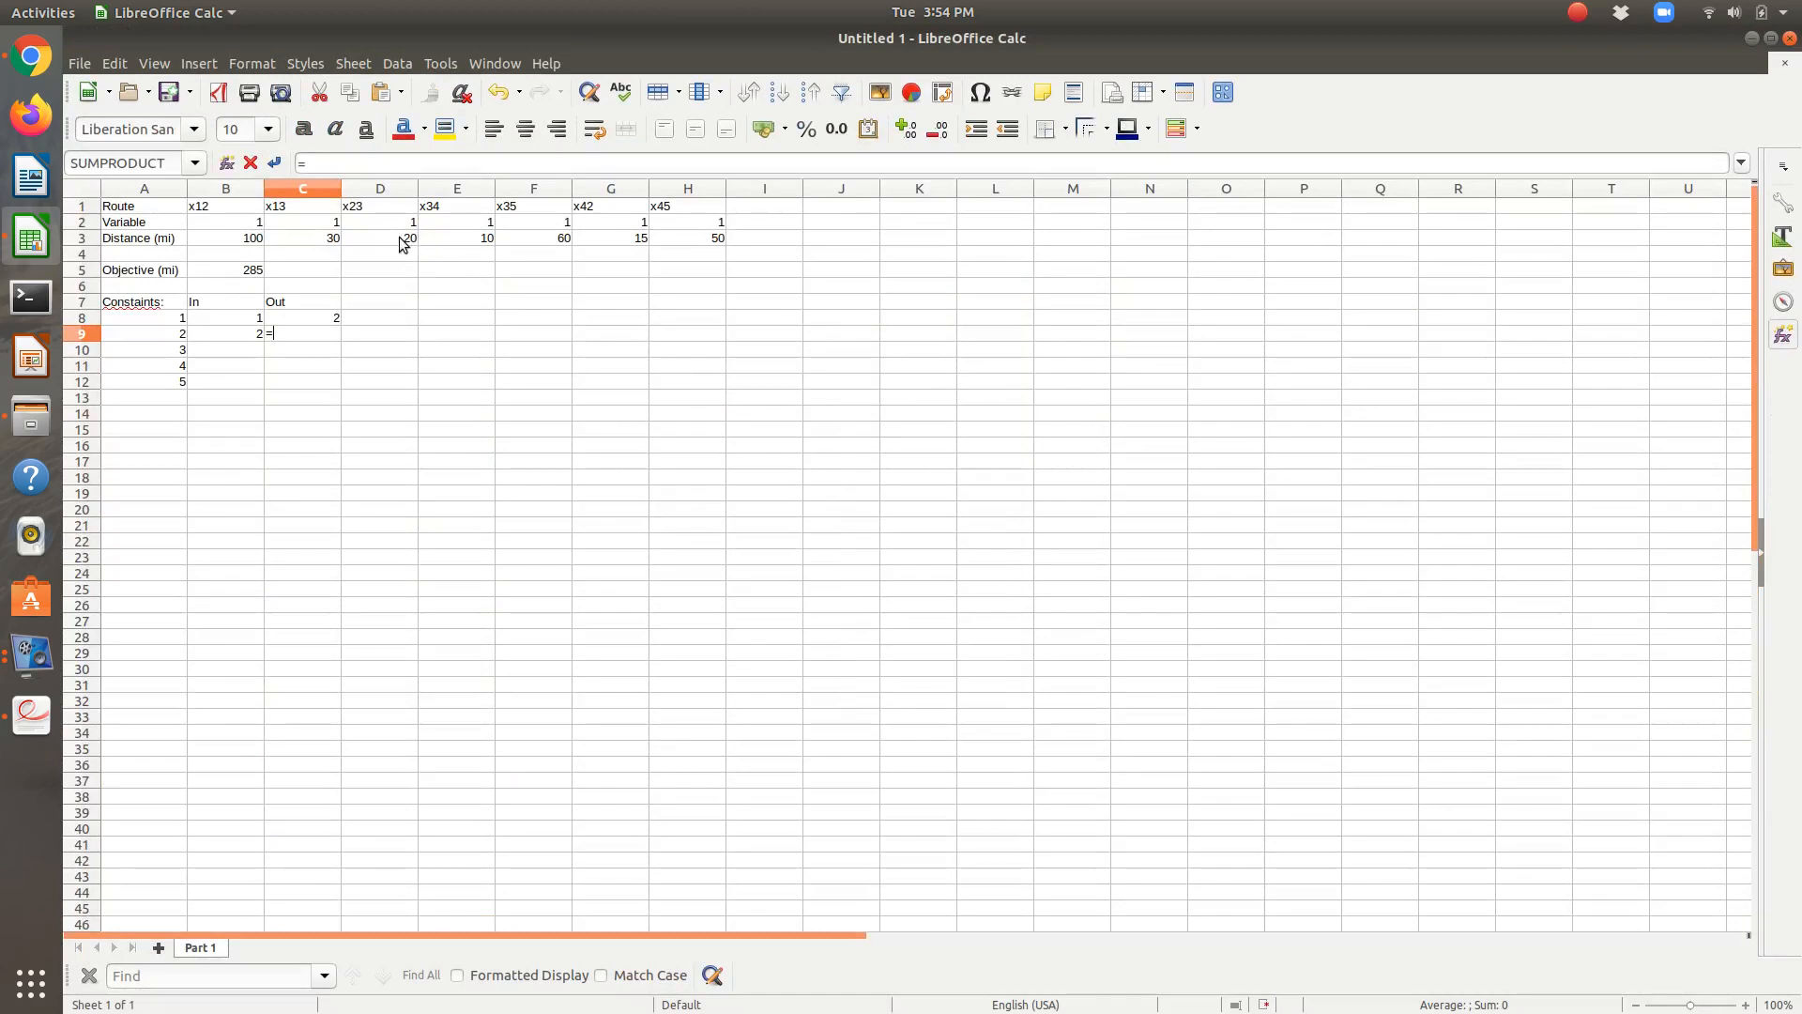
left_click(397, 223)
type("+E2")
key("Return")
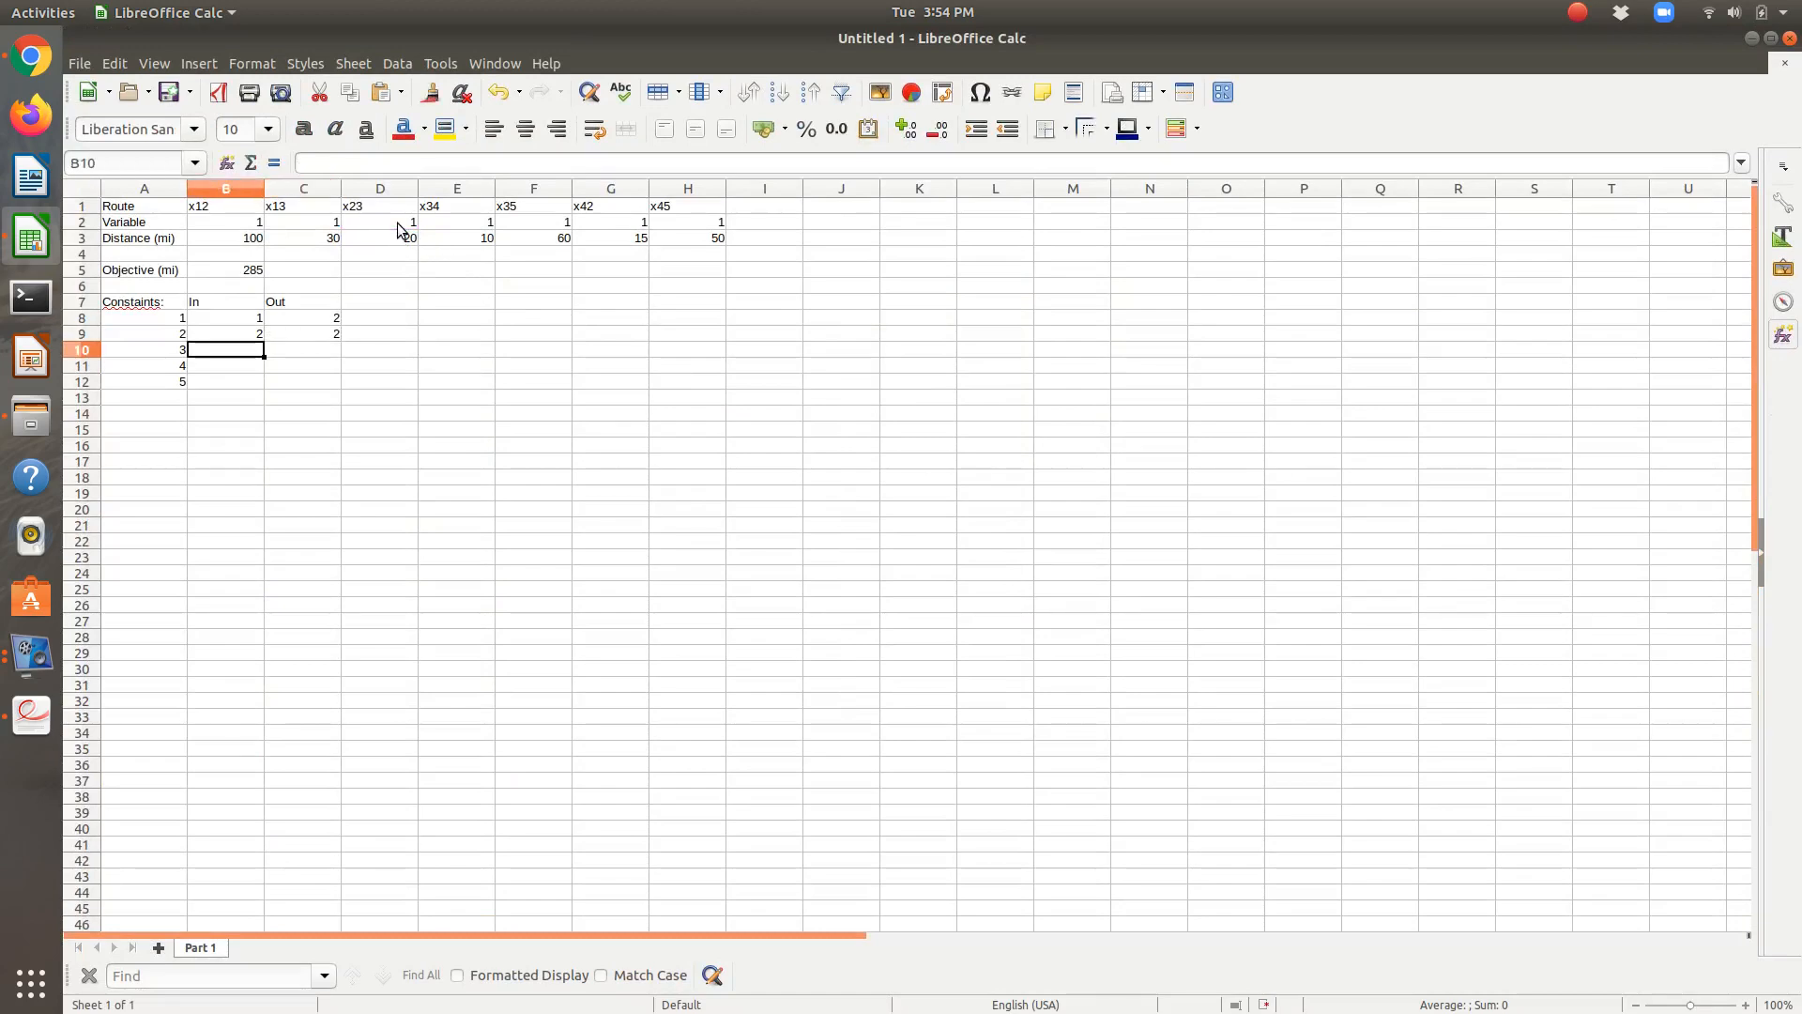
Step: Check constraint 3 in the PDF notes and enter its inflow x23 + x13 in B10 as =D2+C2
key("alt+Tab")
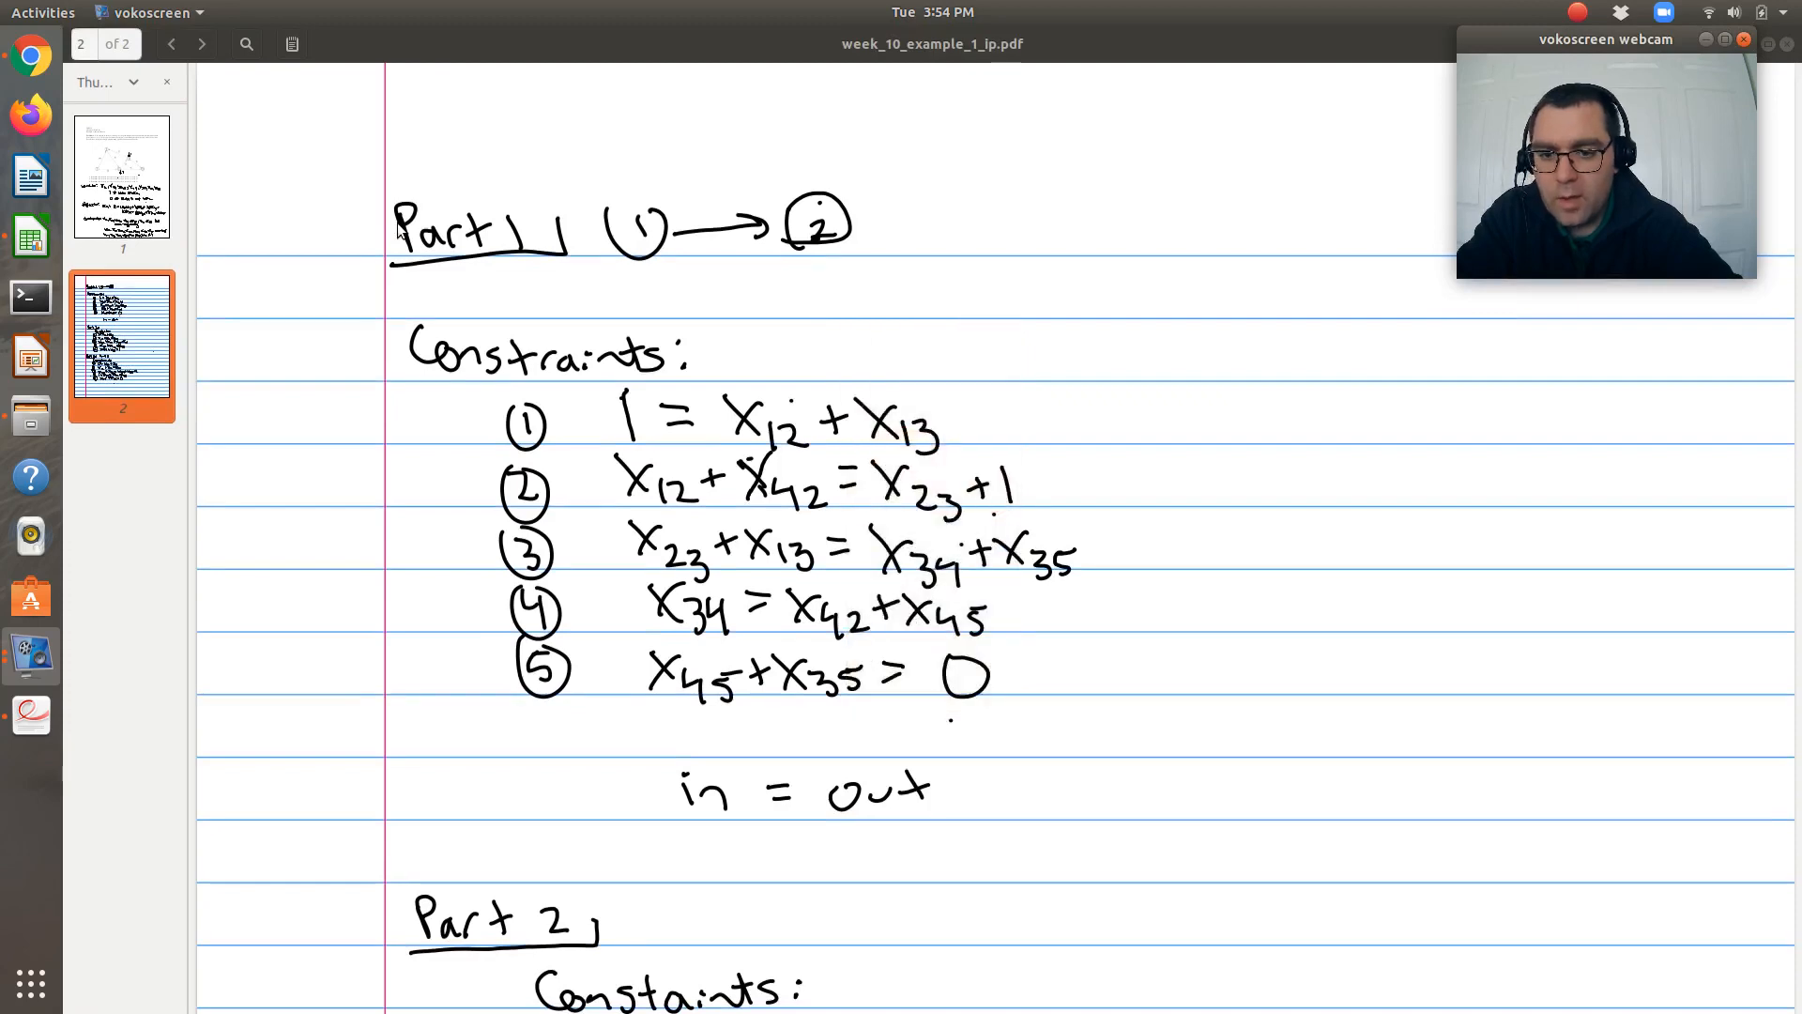
key("alt+Tab")
type("=")
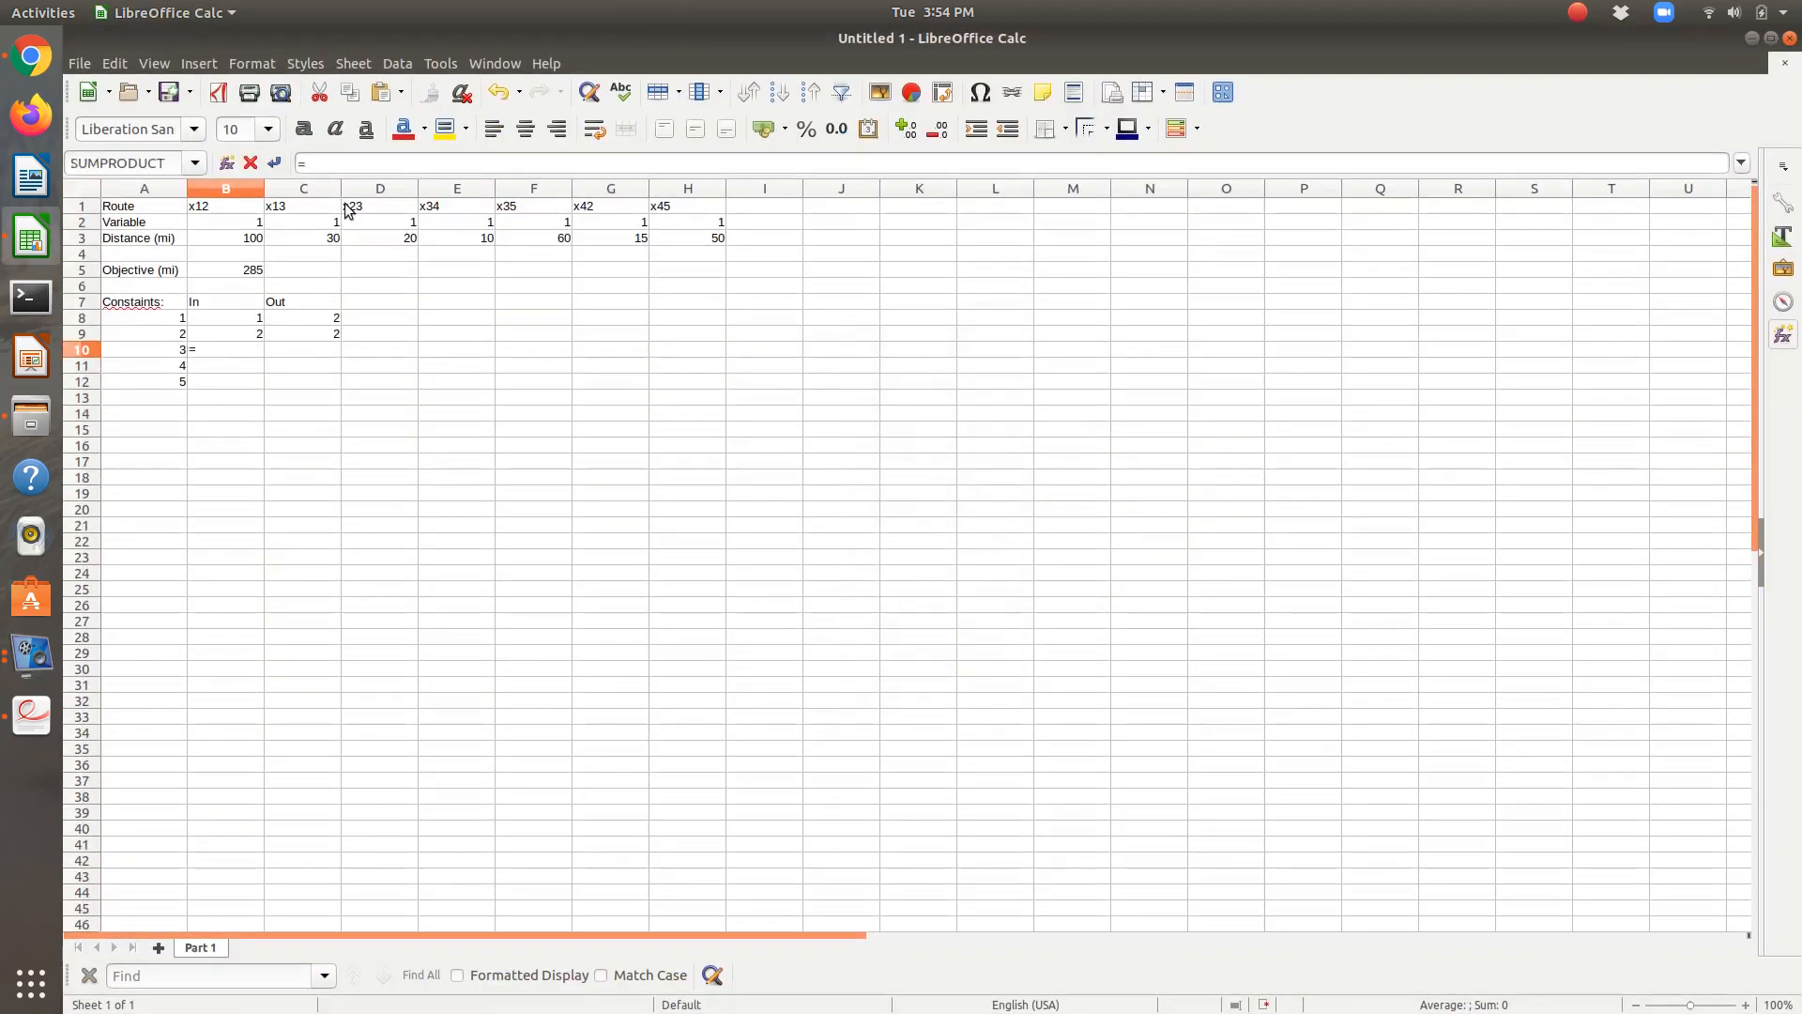
left_click(375, 244)
type("+")
left_click(306, 223)
key("Tab")
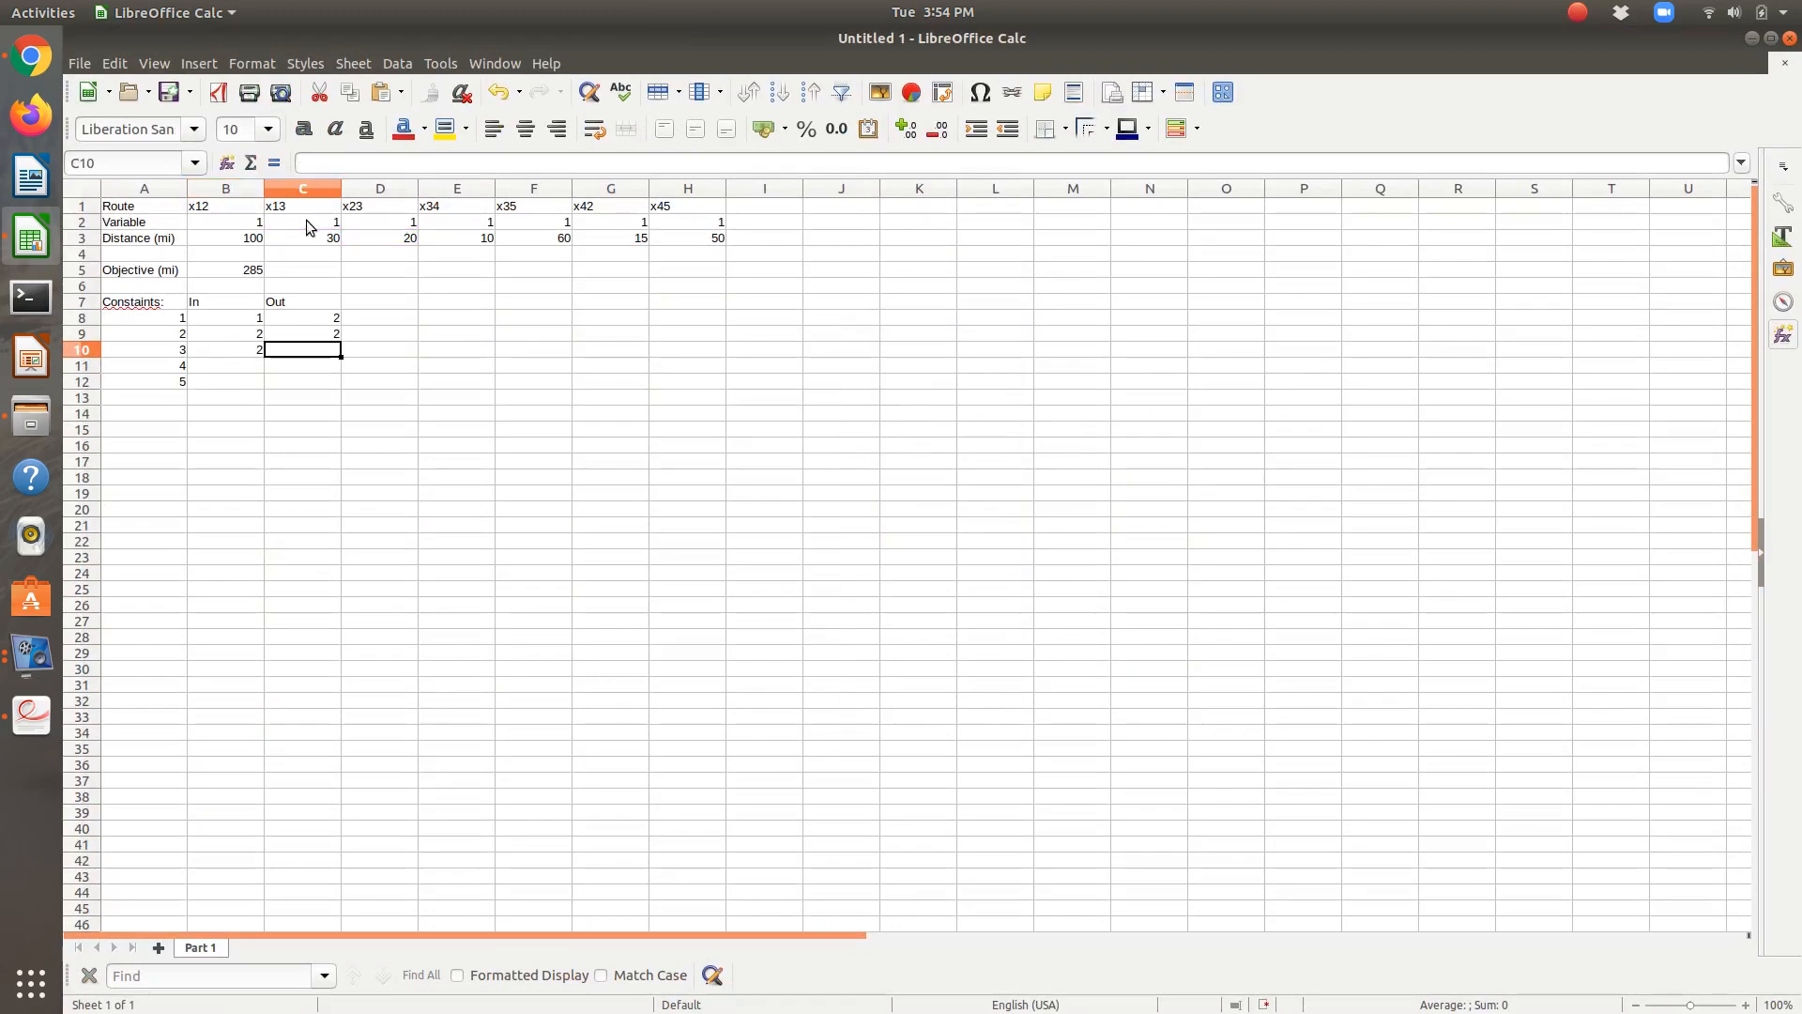
Step: Check constraint 3's outflow x34 + x35 in the PDF notes and enter it in C10 as =E2+F2
key("alt+Tab")
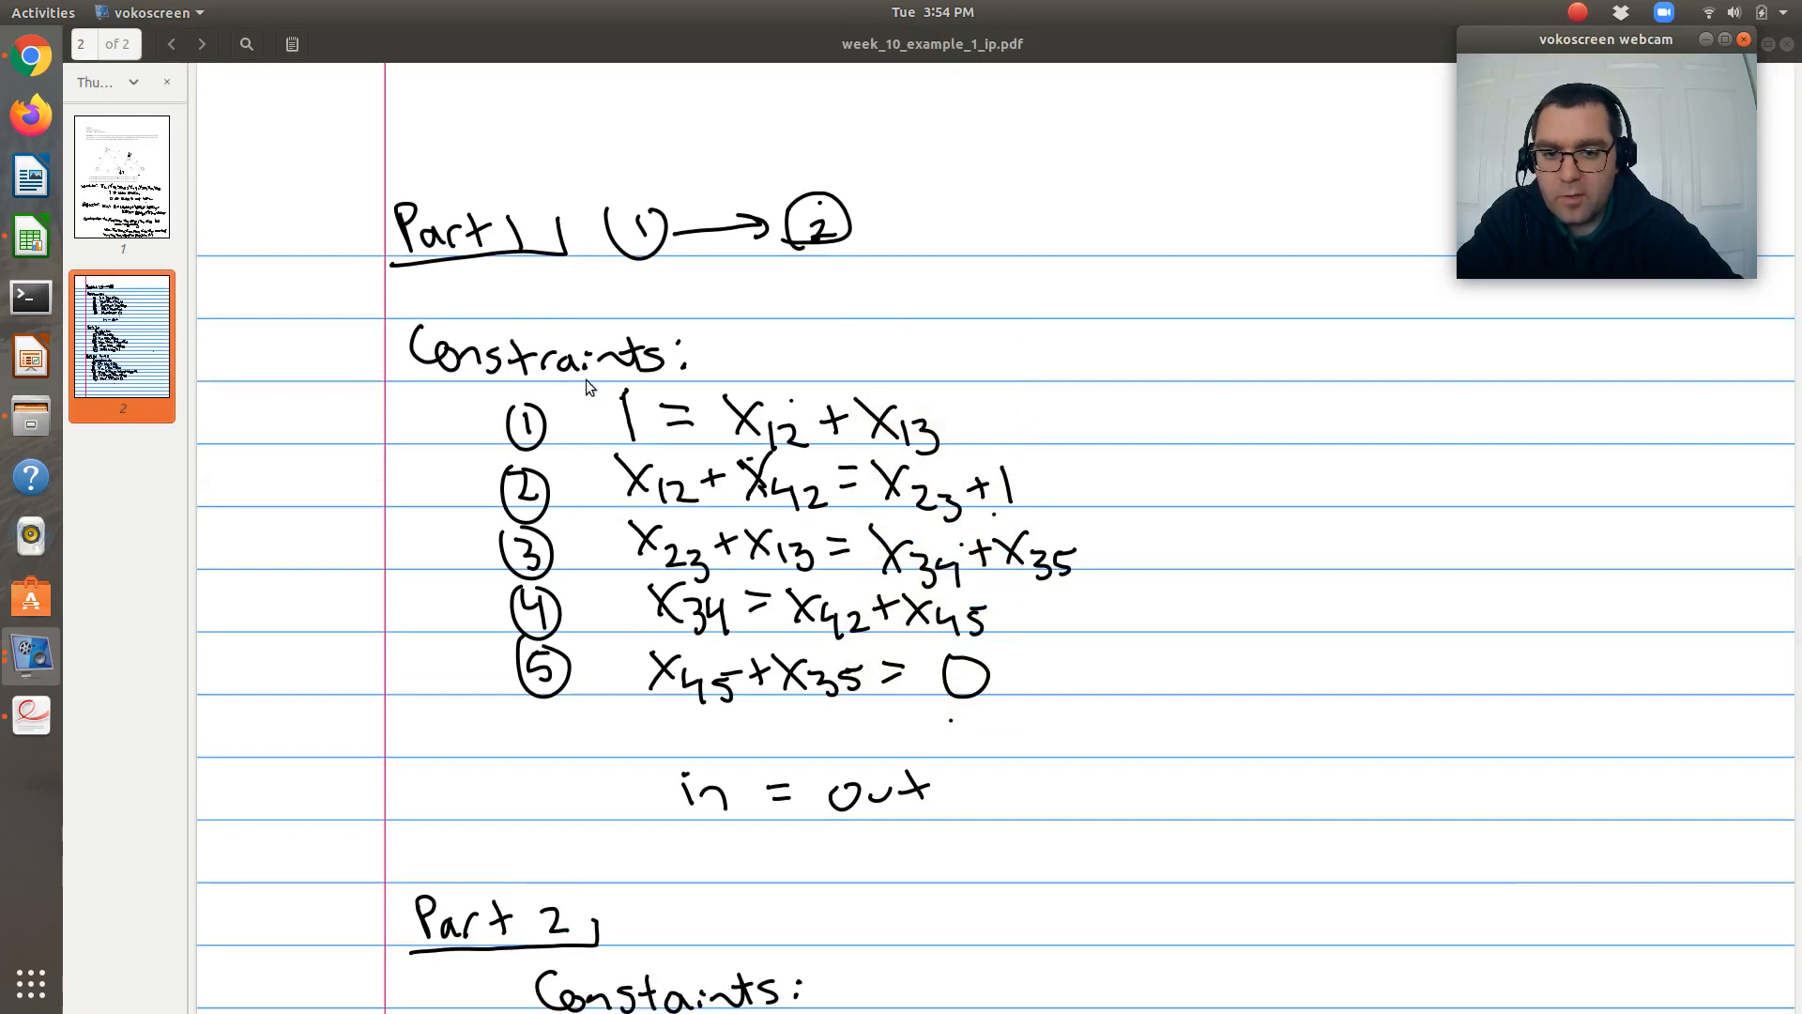
key("alt+Tab")
type("=")
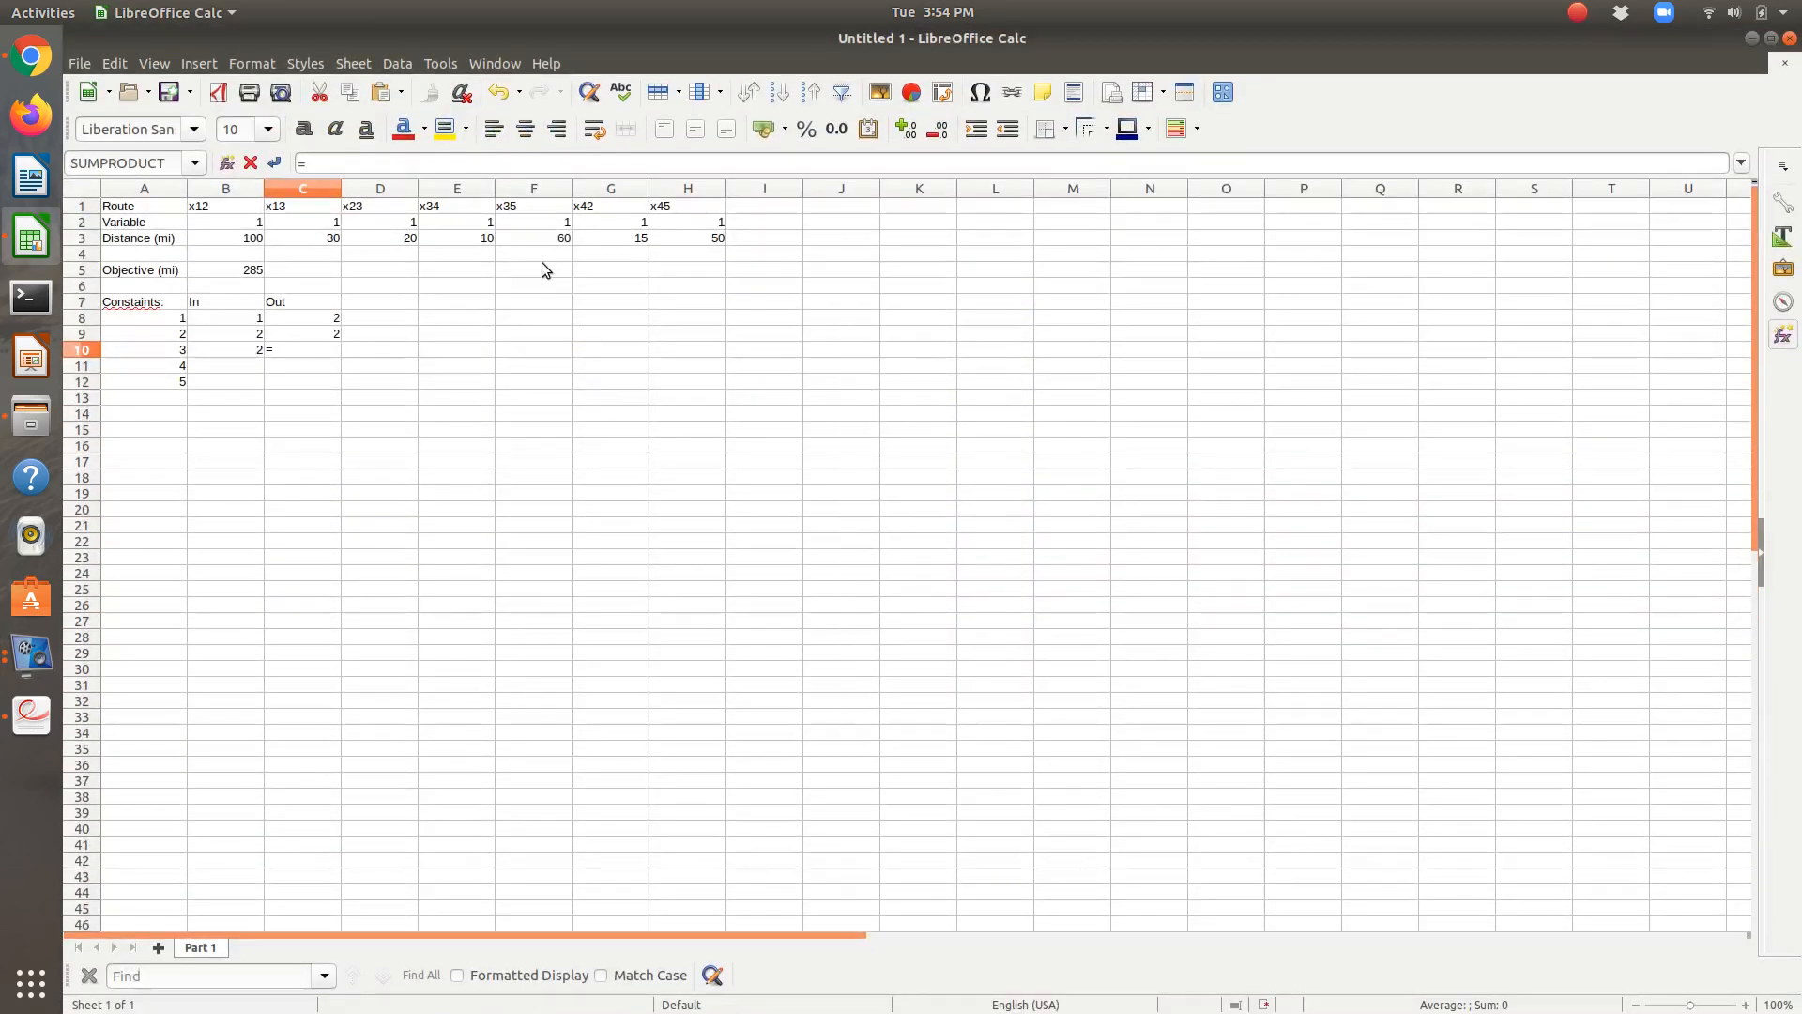
left_click(472, 241)
left_click(469, 225)
type("+")
left_click(522, 222)
key("Return")
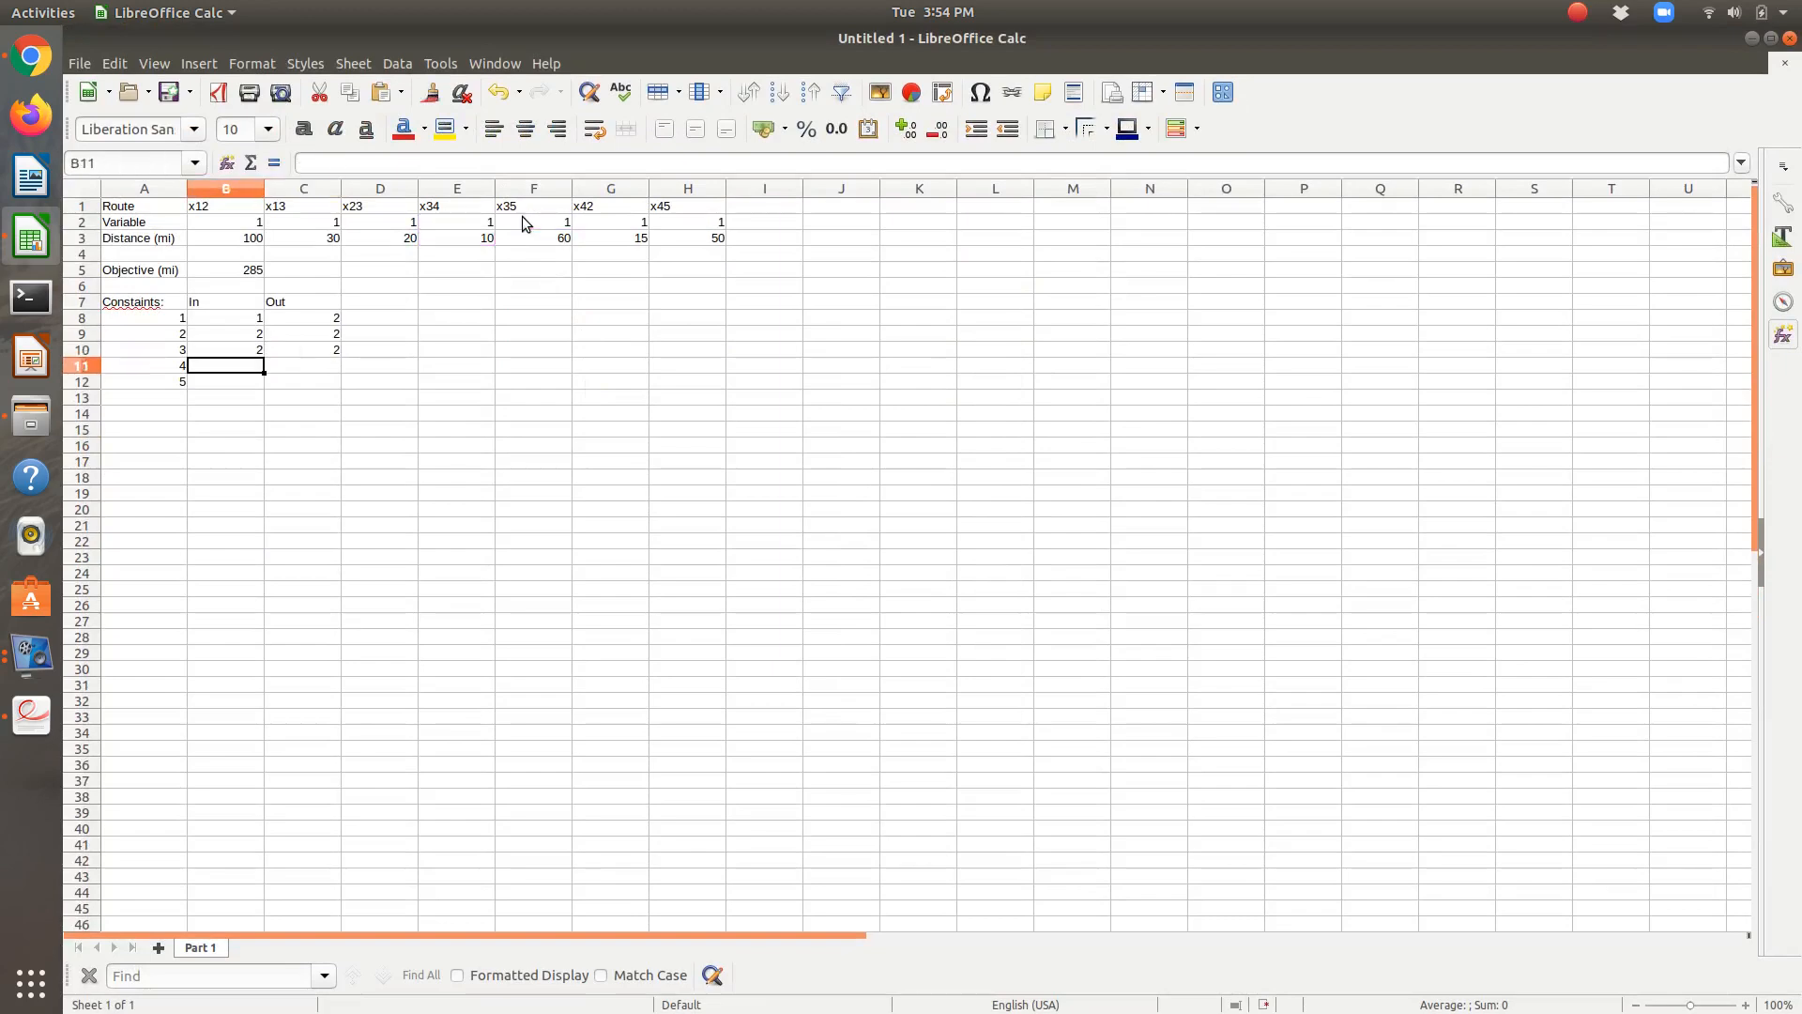
Step: Check constraint 4 in the PDF notes and enter its inflow x34 in B11 as =E2
key("alt+Tab")
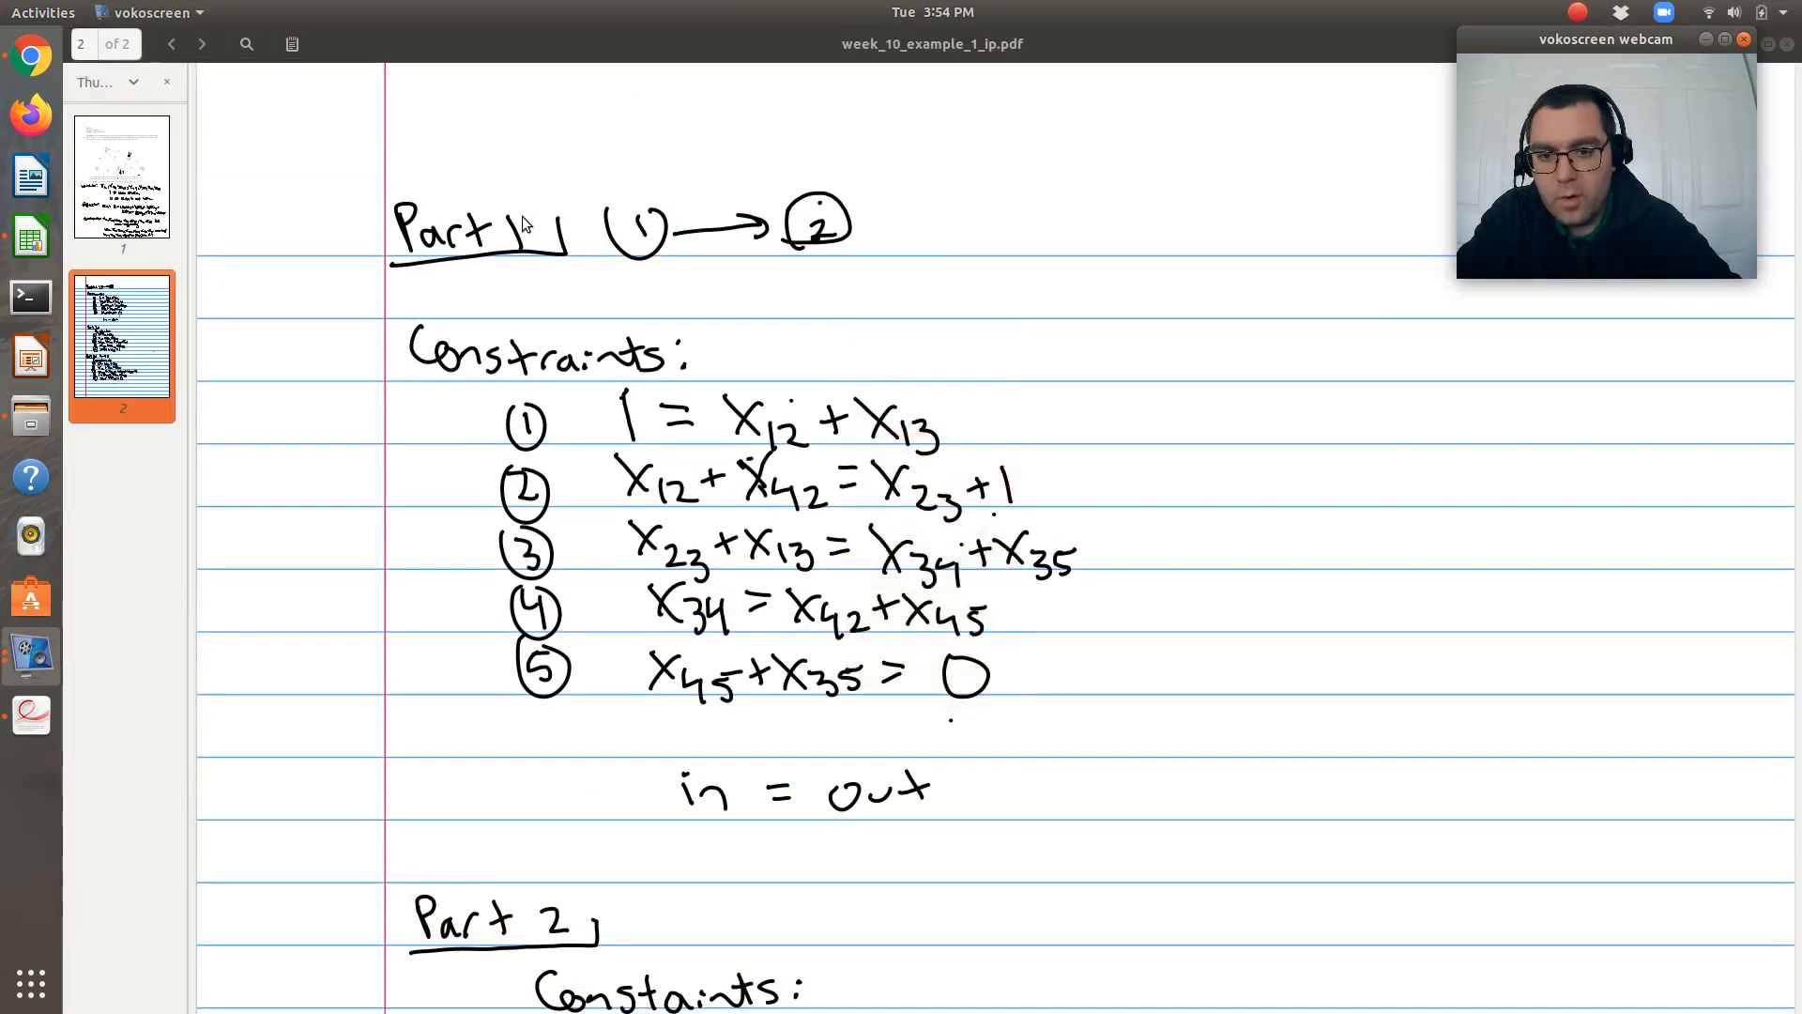
key("alt+Tab")
type("=")
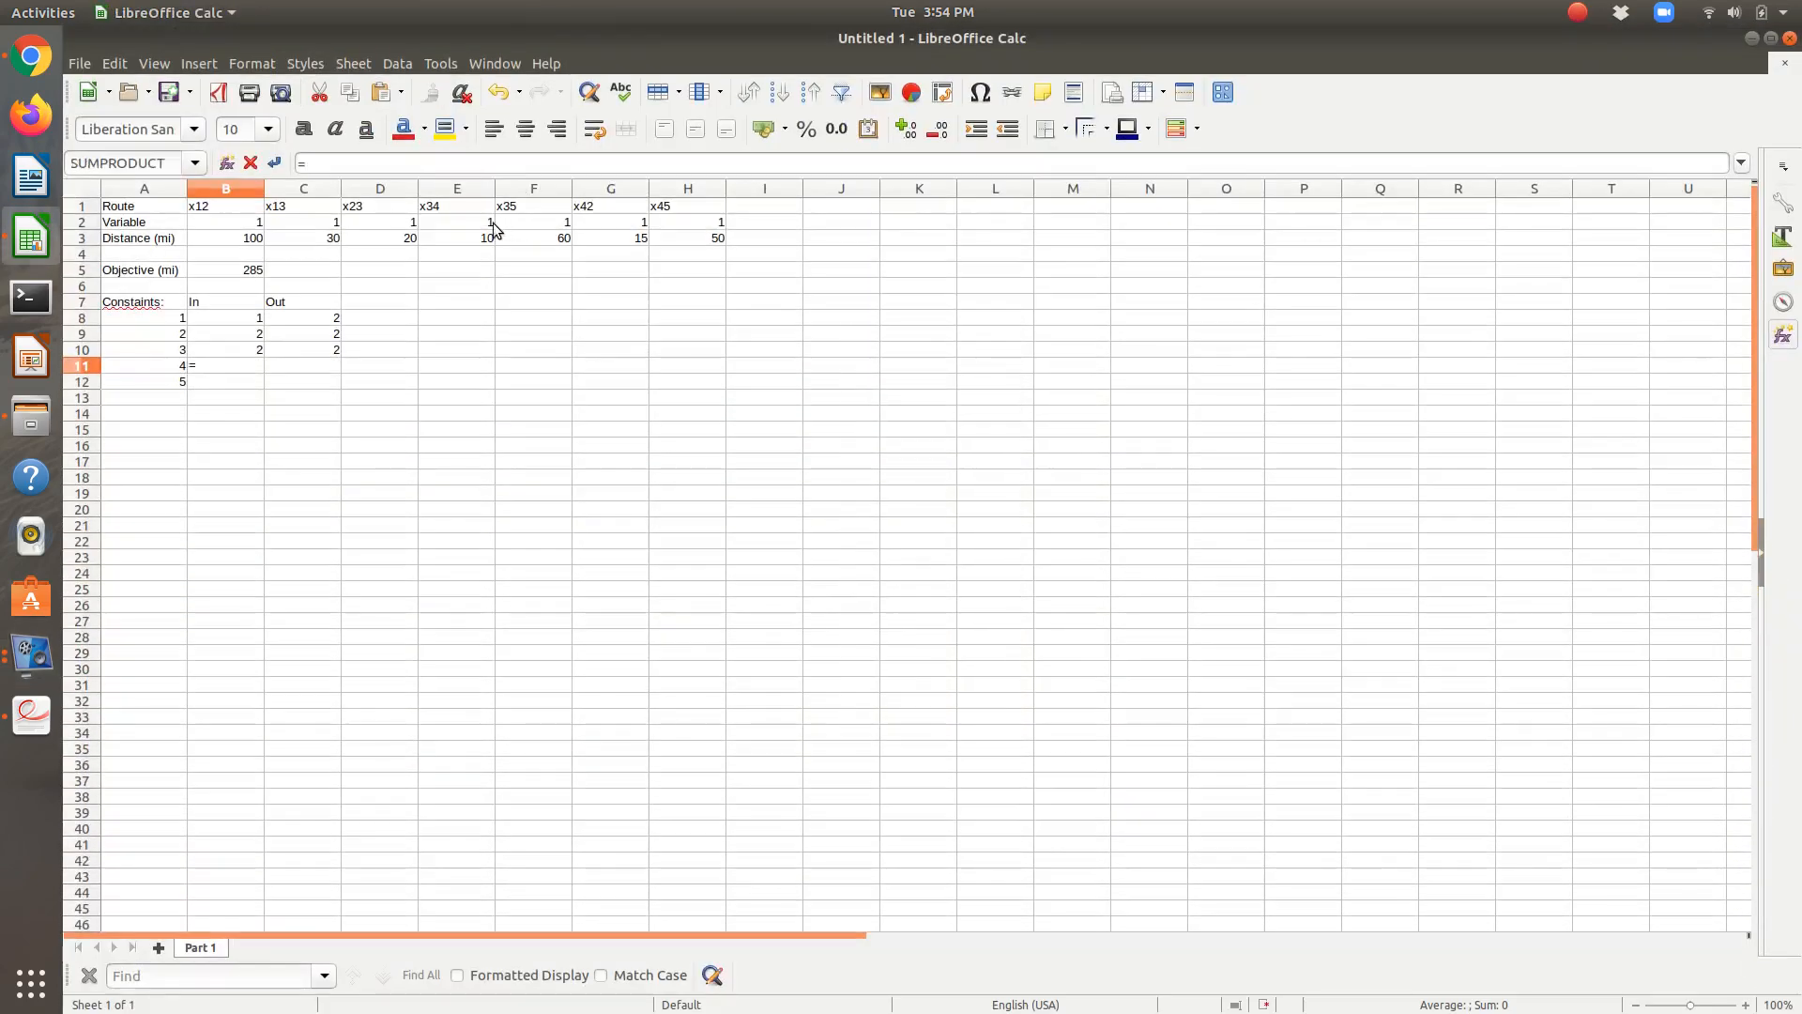
left_click(453, 234)
key("Tab")
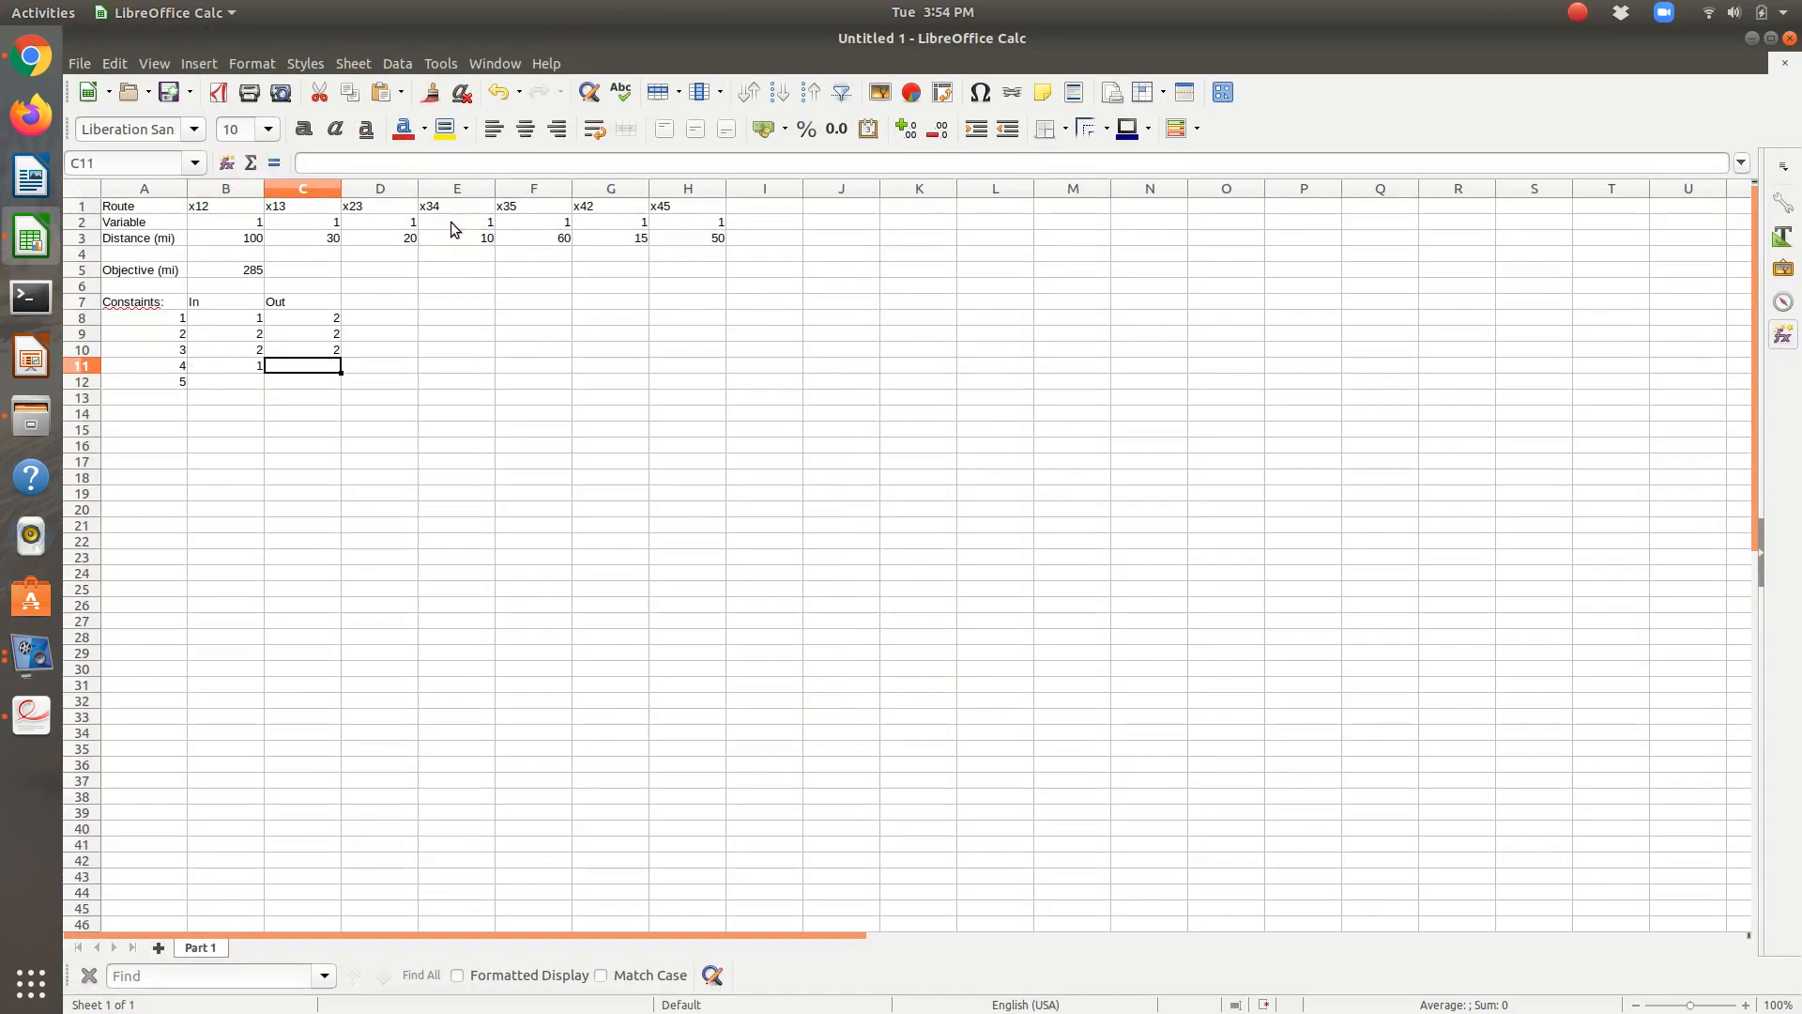
Step: Check constraint 4's outflow x42 + x45 in the PDF notes and enter it in C11 as =G2+H2
key("alt+Tab")
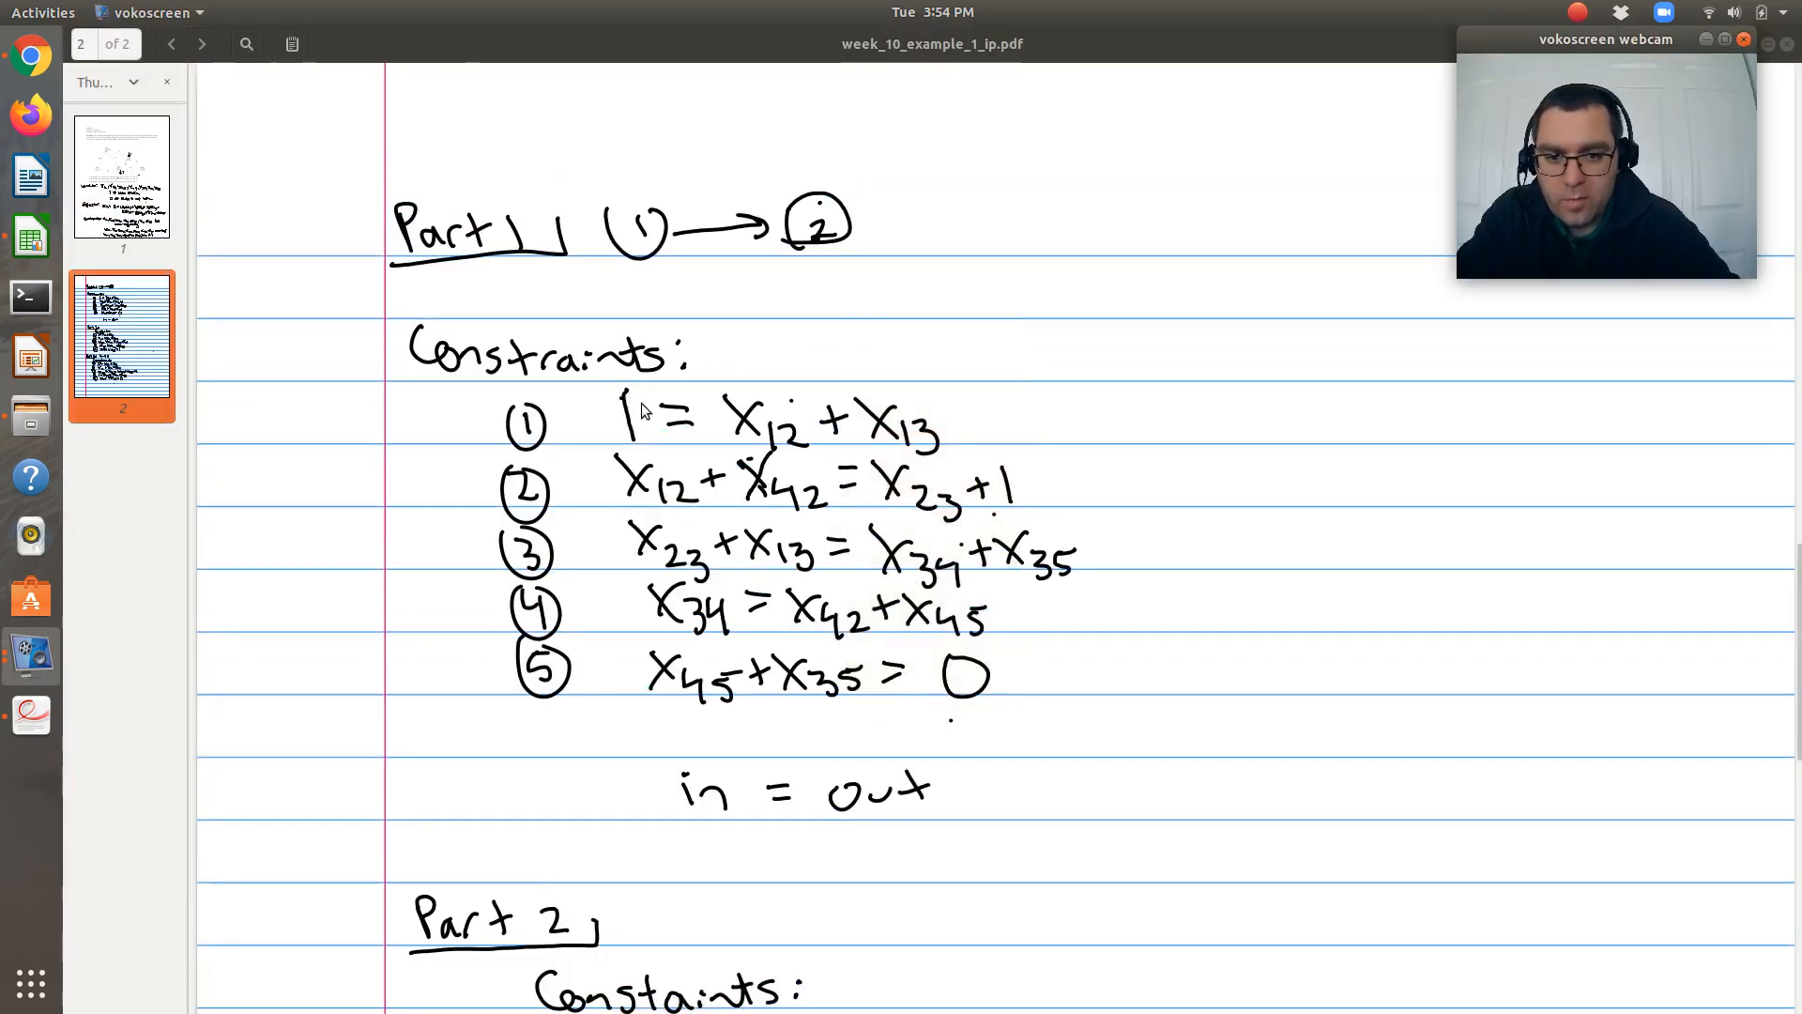
key("alt+Tab")
type("=")
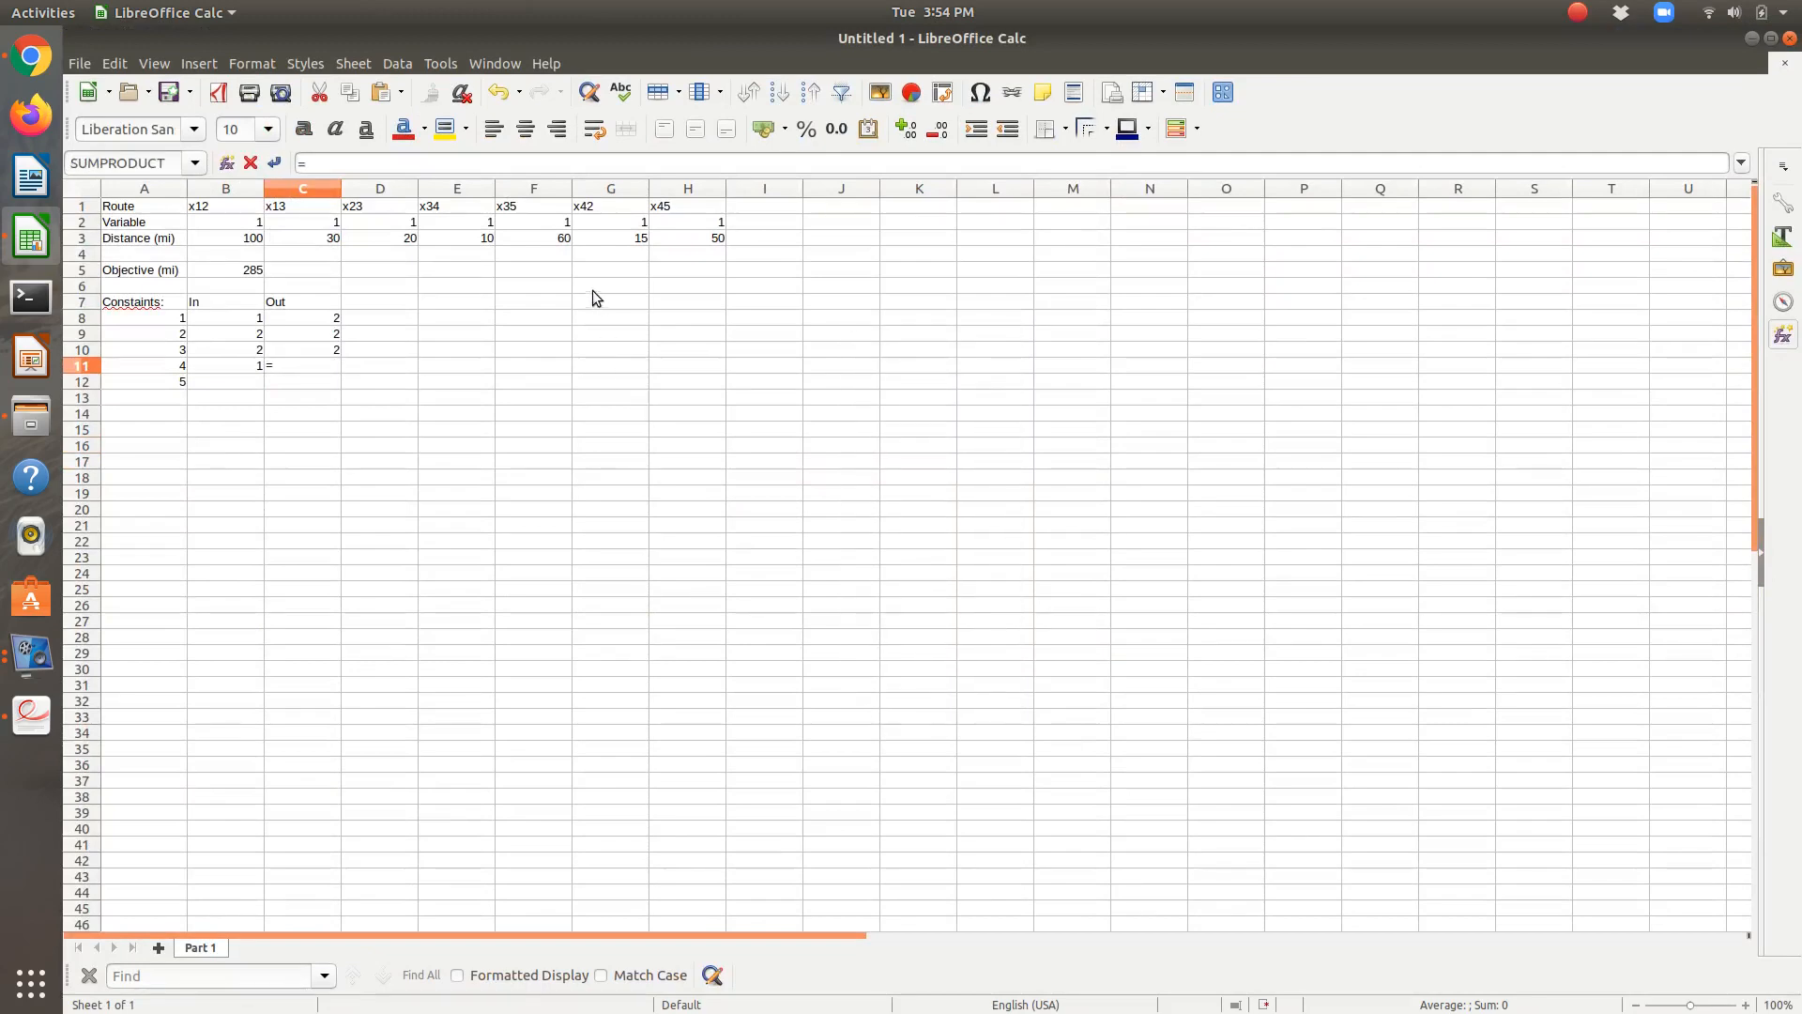
left_click(619, 230)
key("Return")
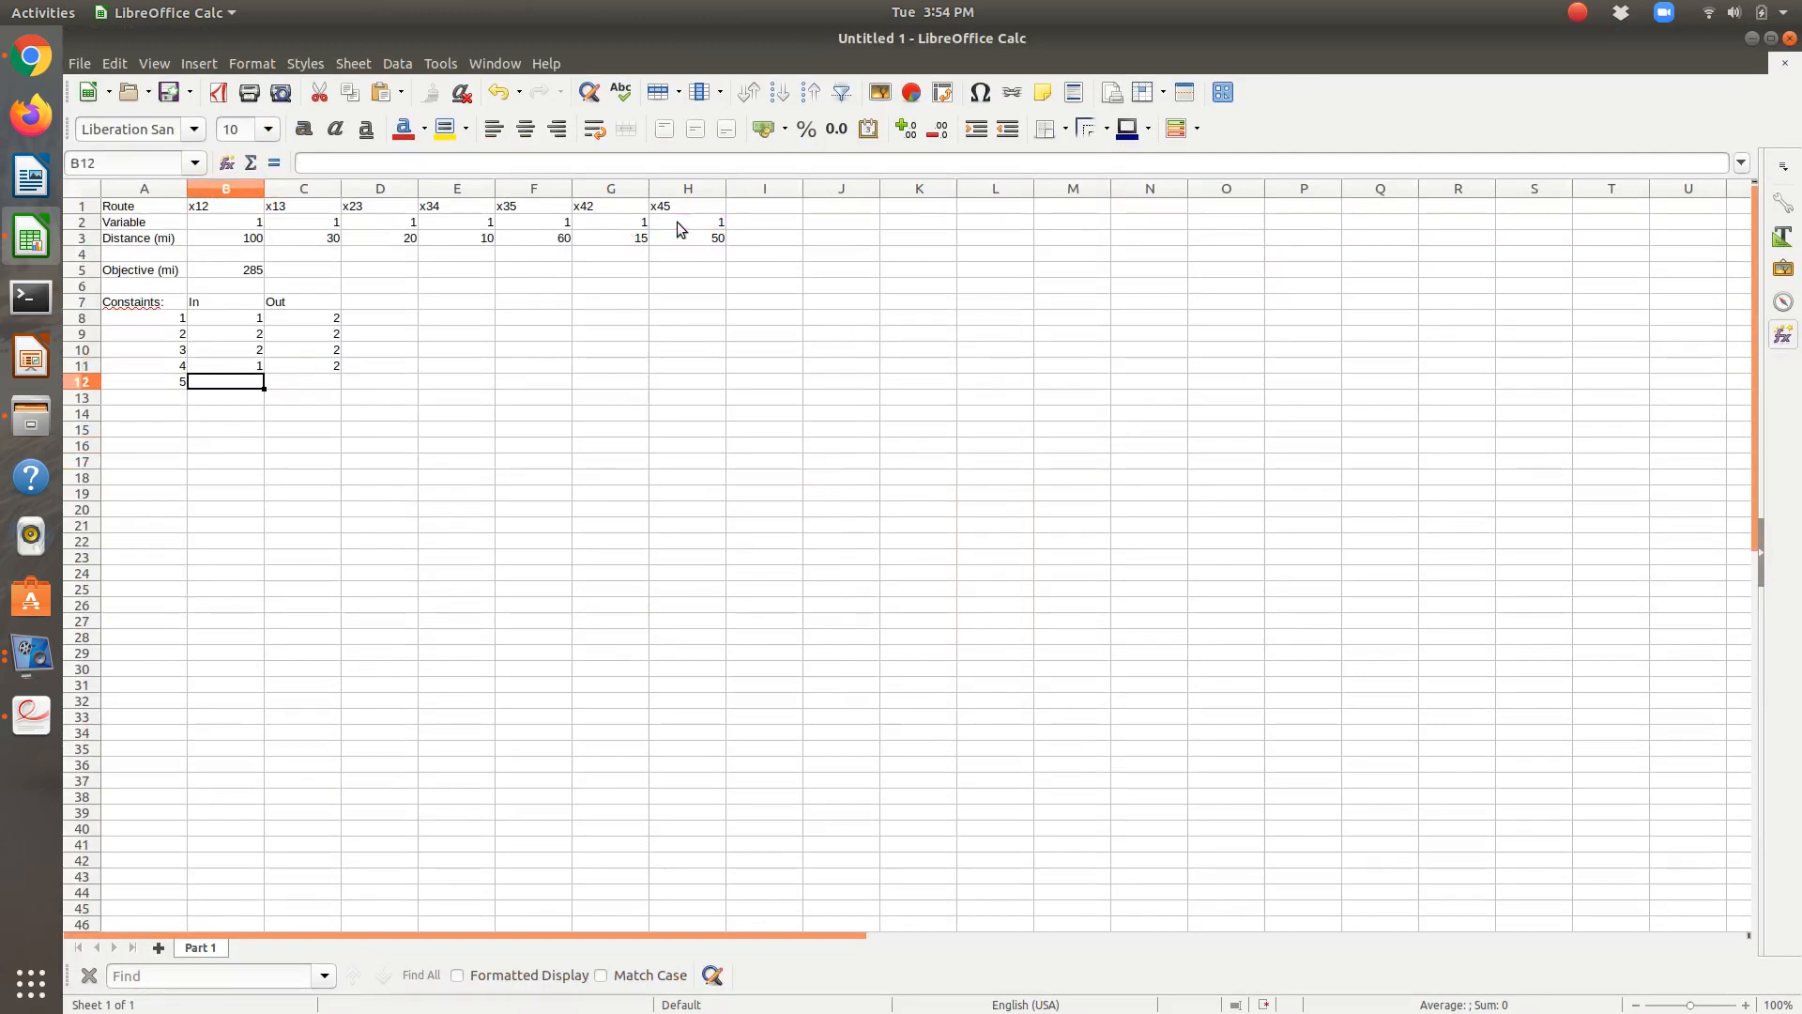
Step: Check constraint 5 in the PDF notes and begin its inflow formula in B12
key("alt+Tab")
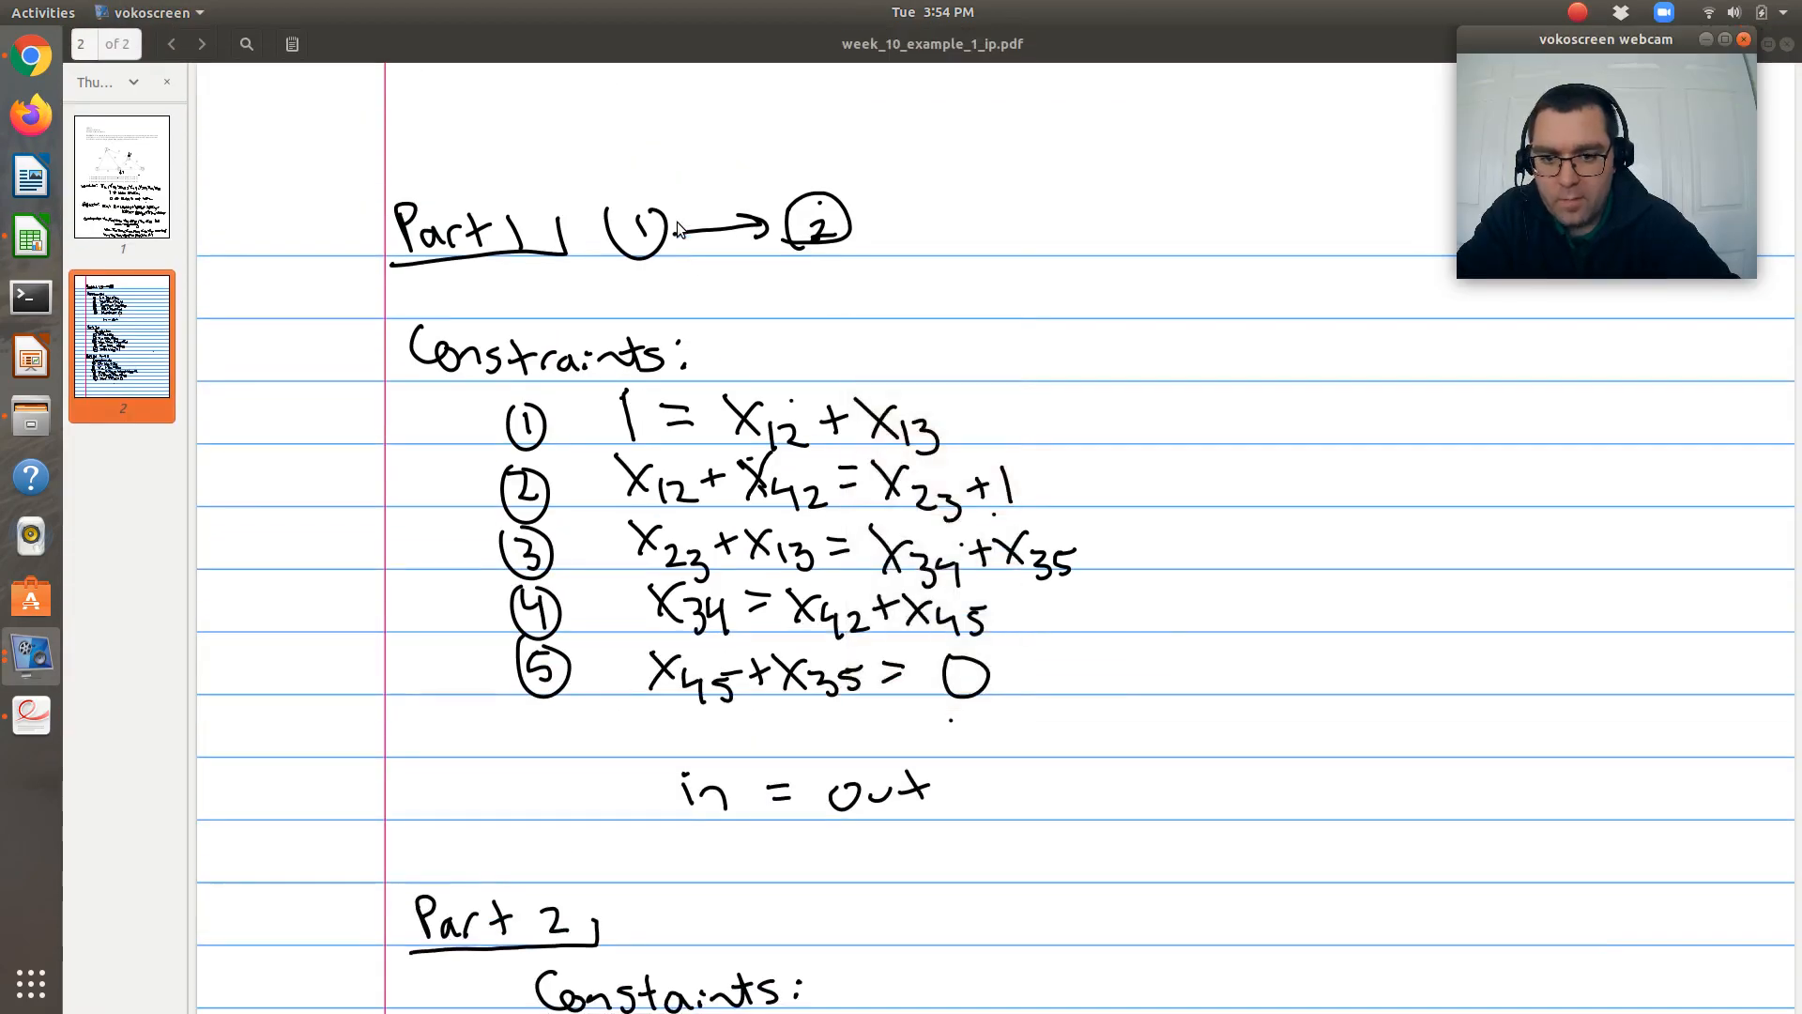
key("alt+Tab")
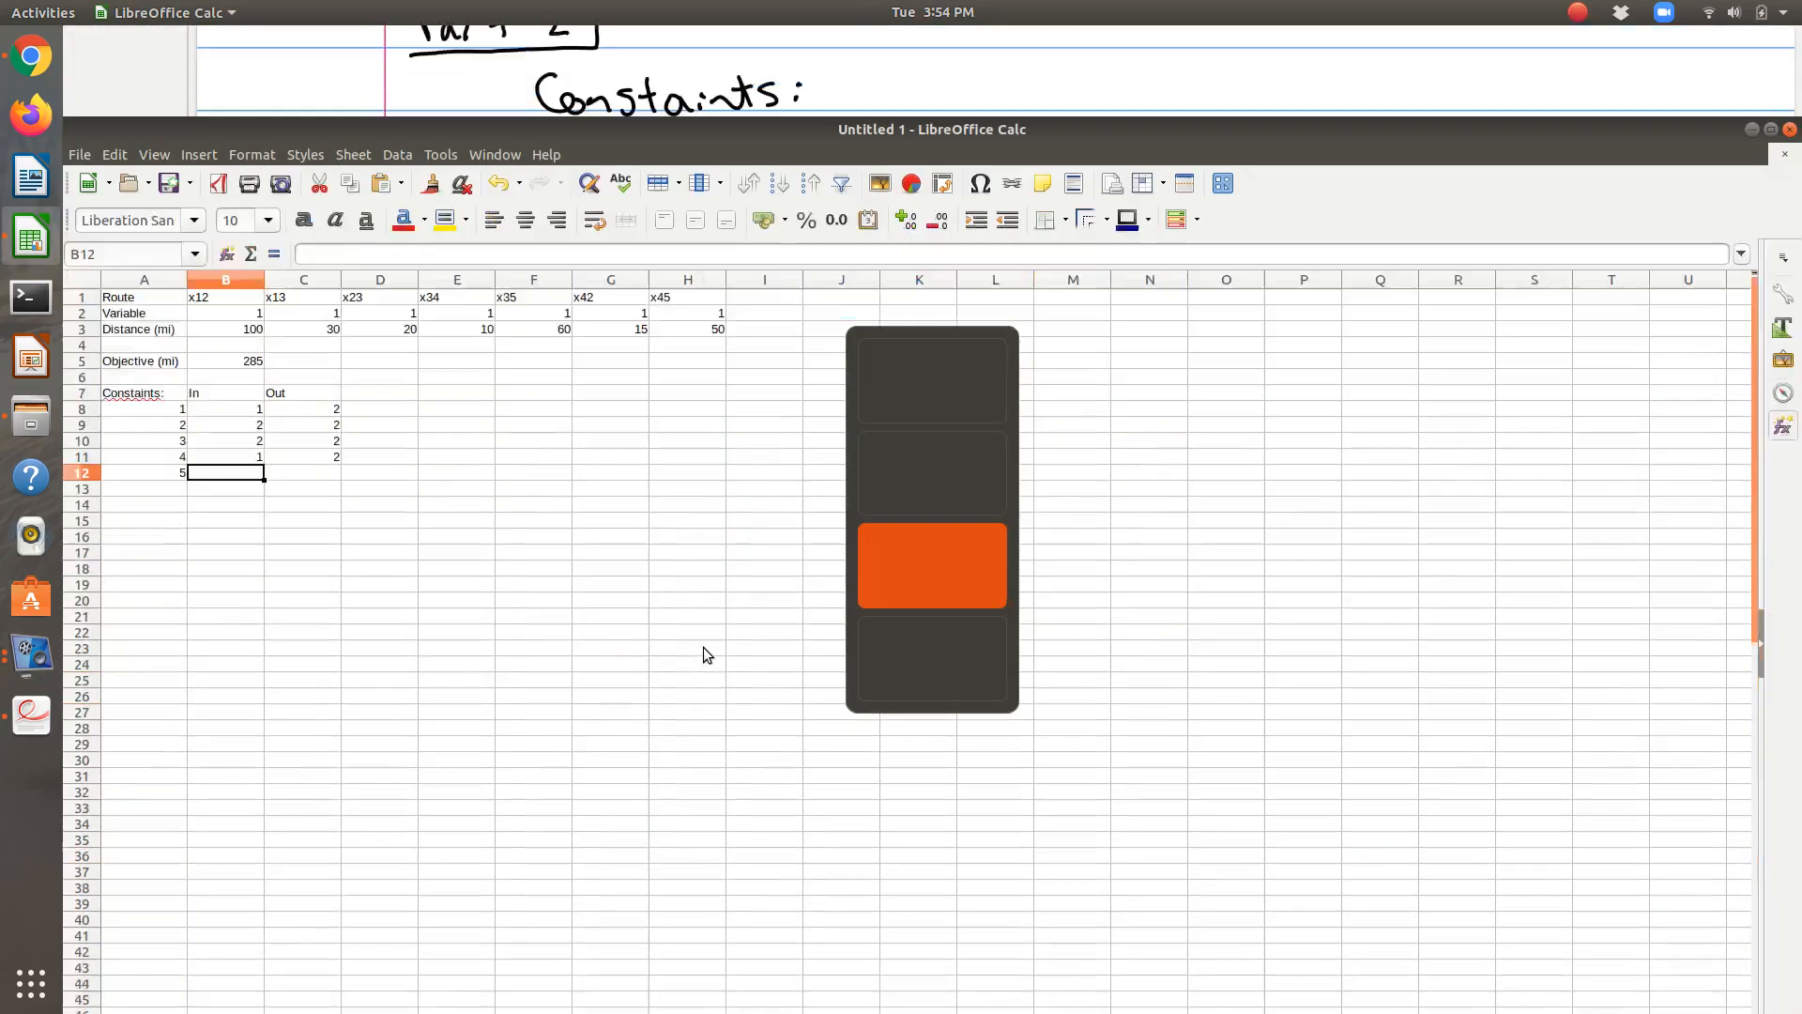
type("=")
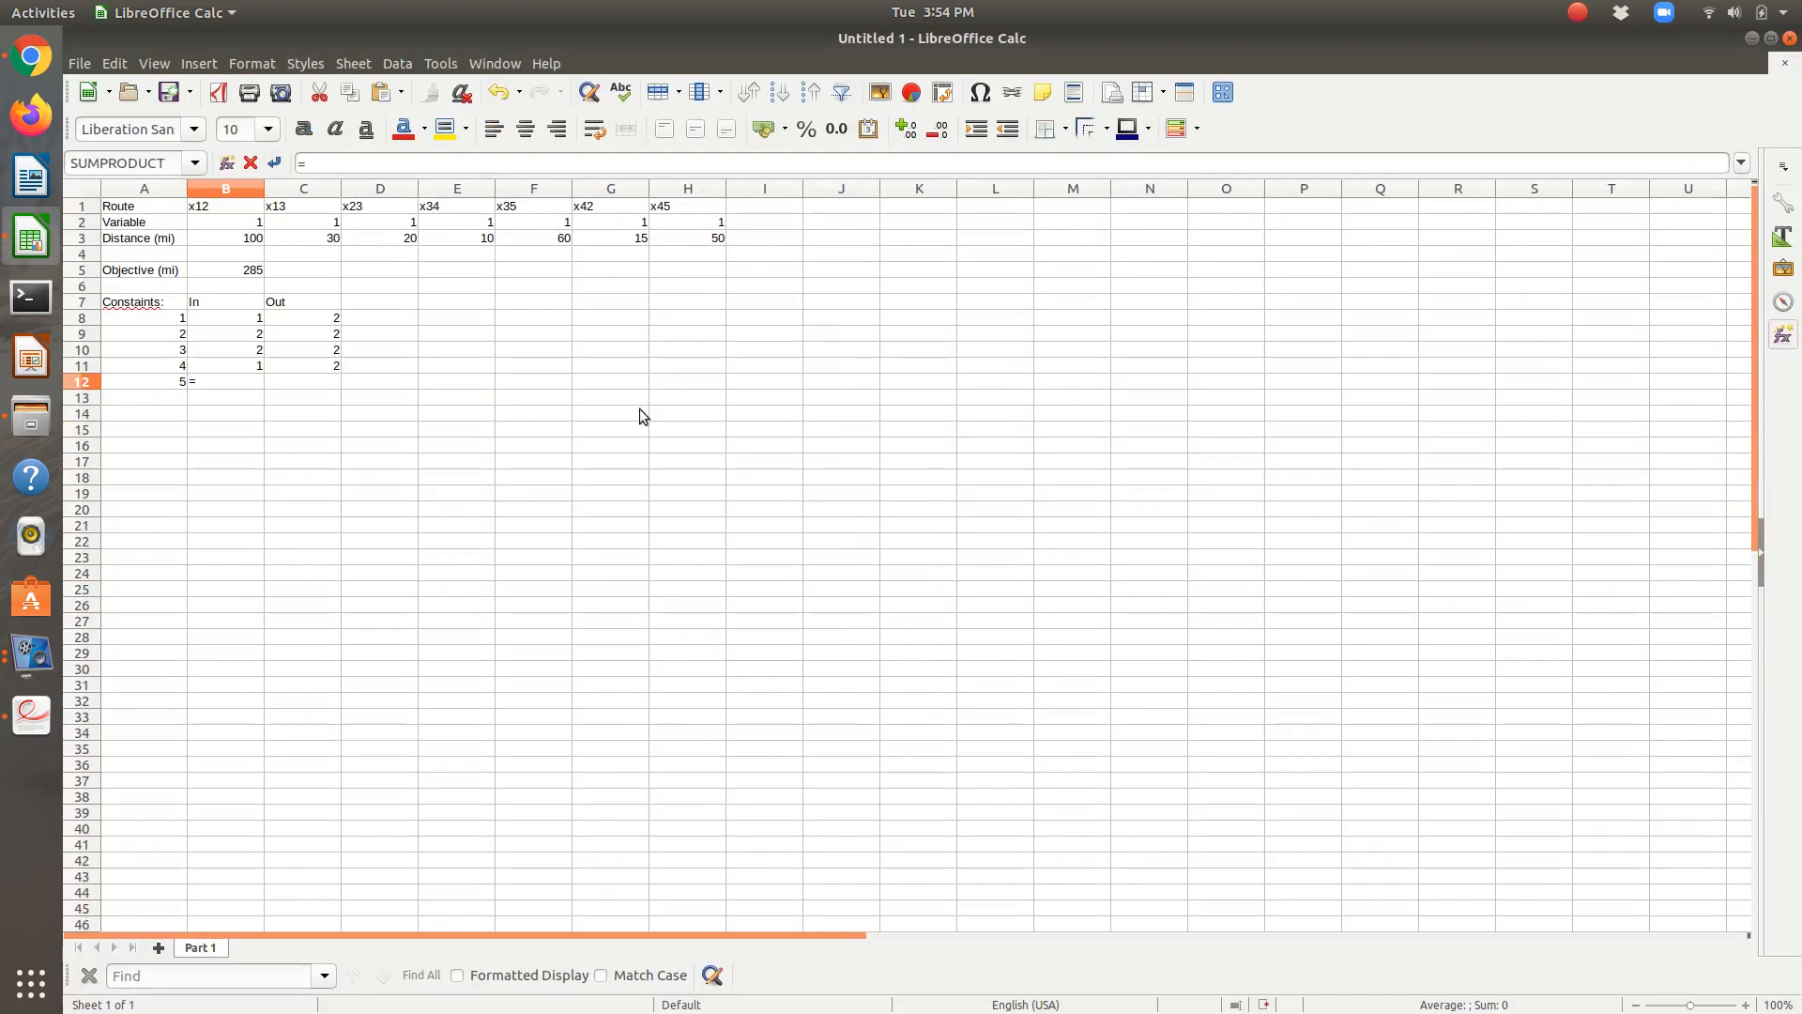
key("alt+Tab")
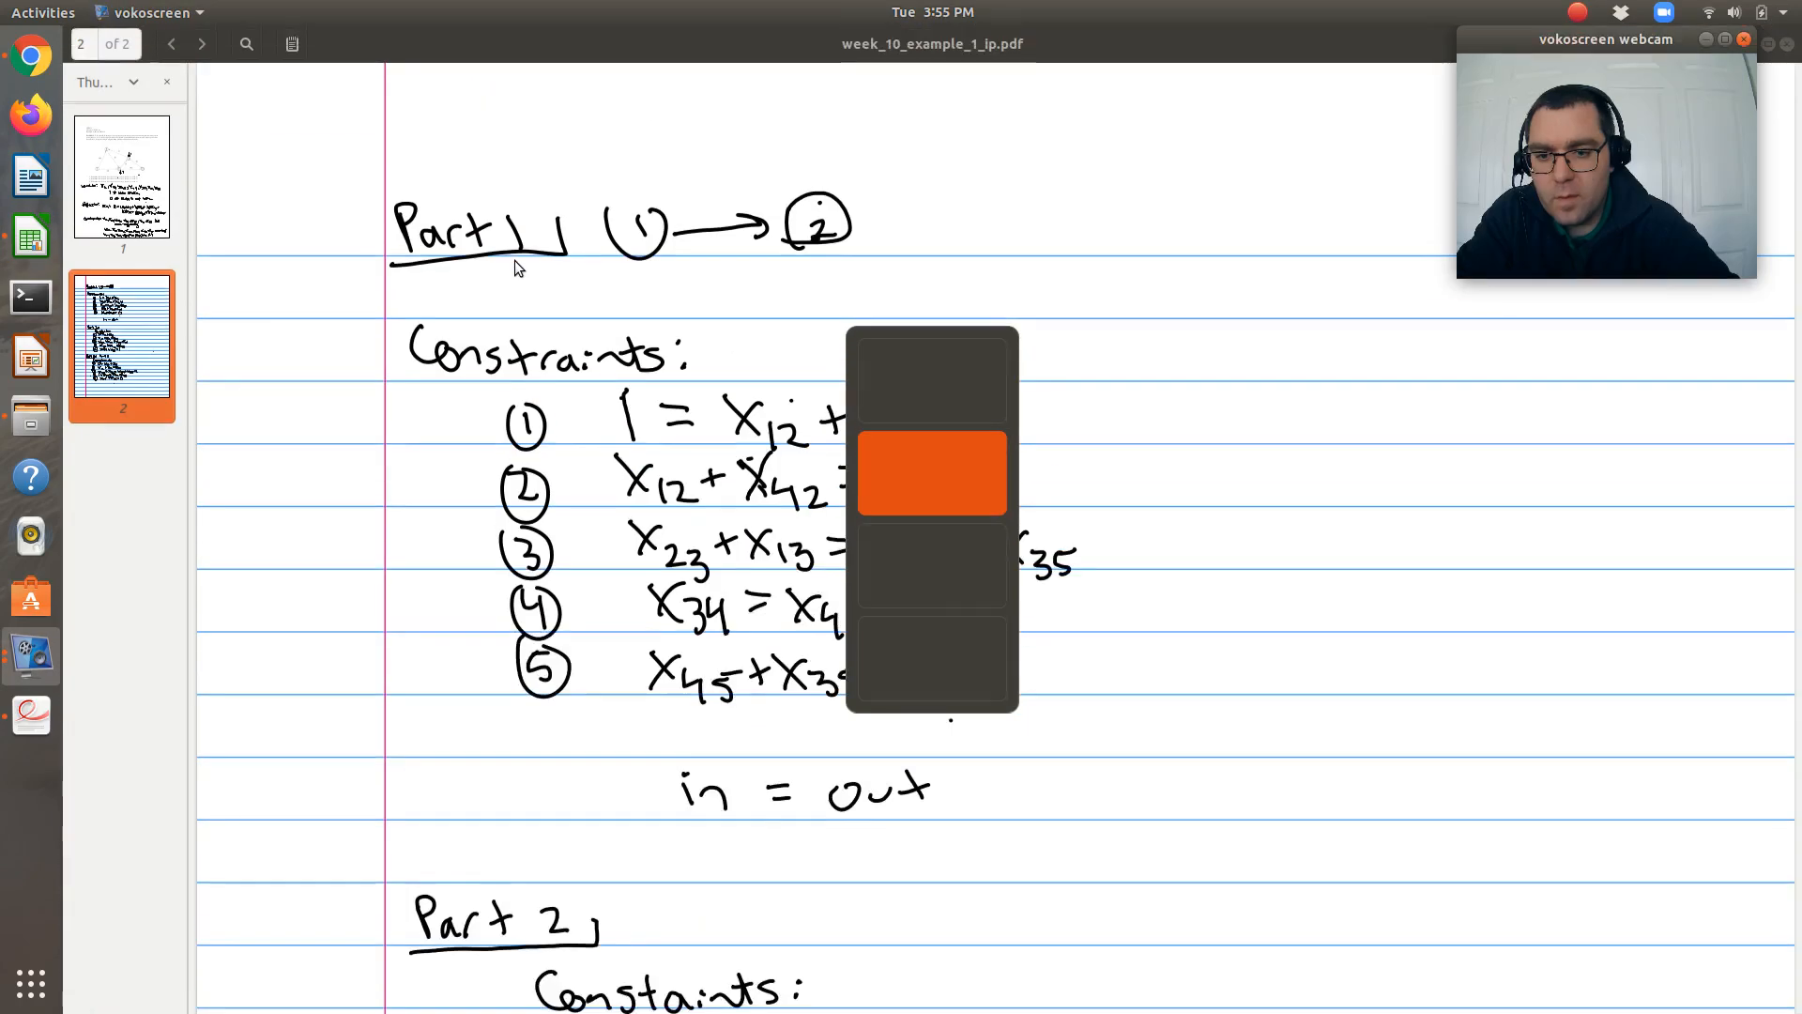
key("alt+Tab")
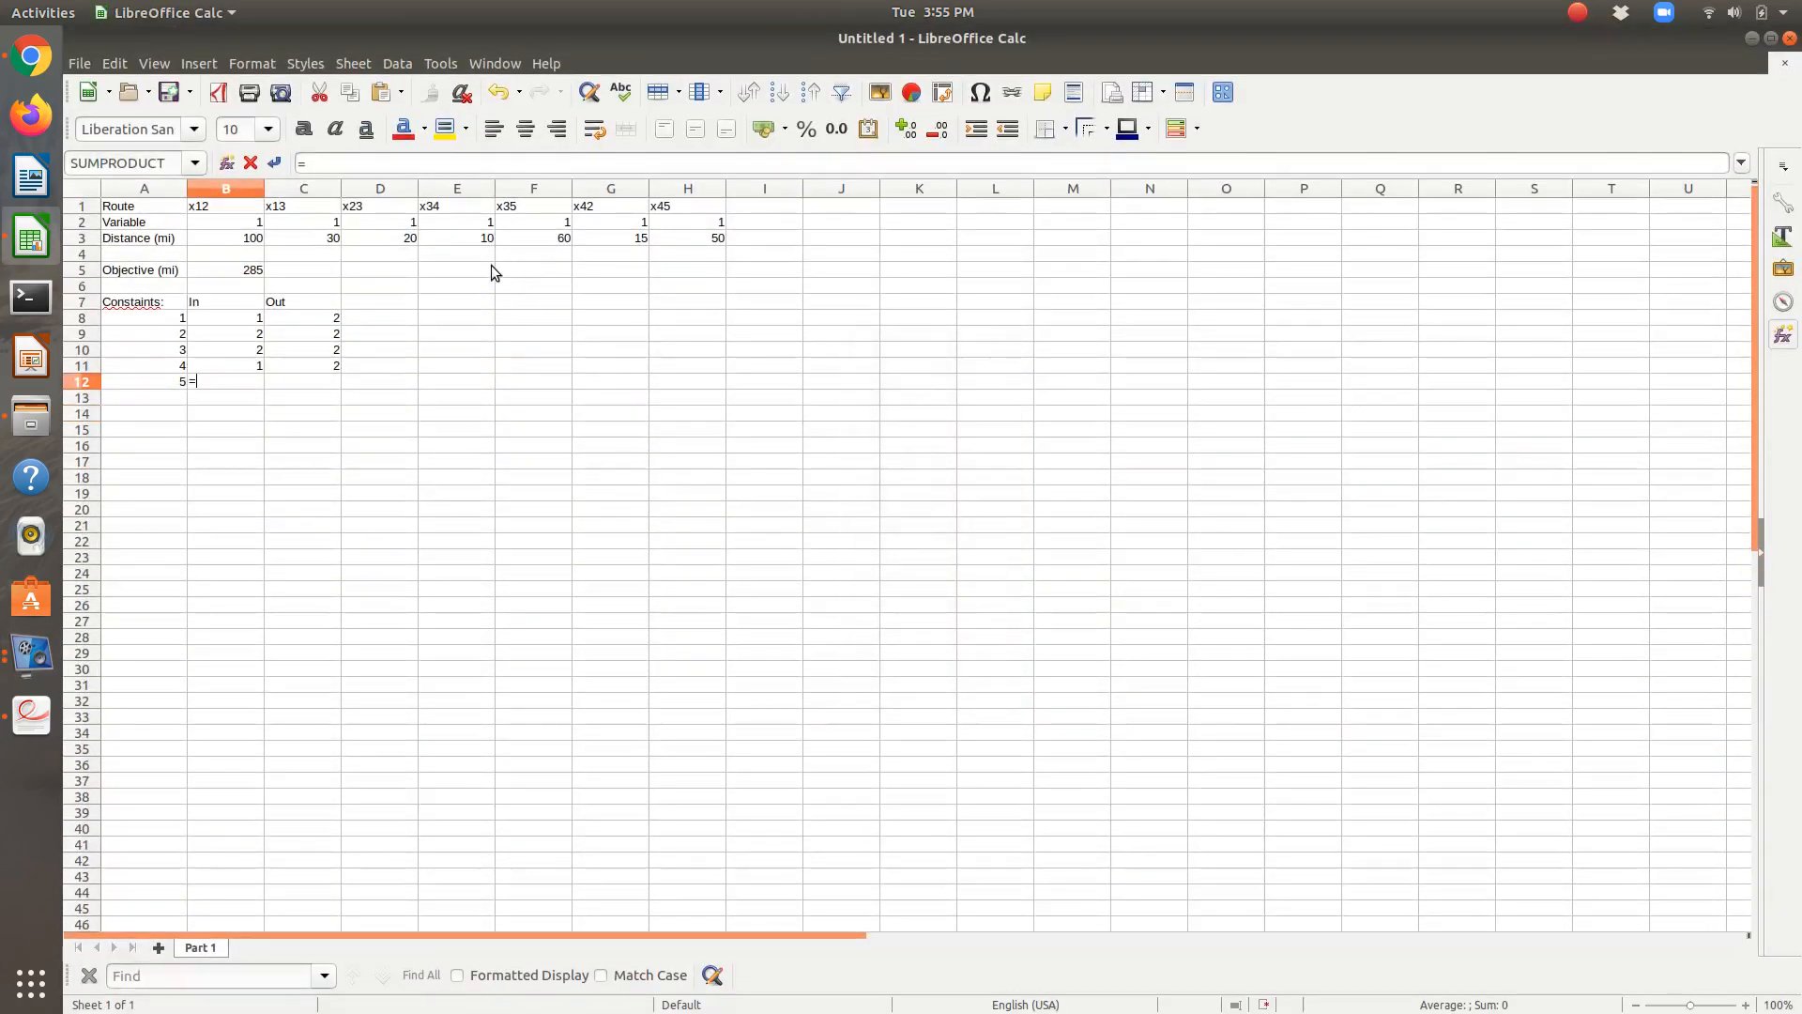
left_click(695, 238)
type("+")
left_click(533, 244)
key("BackSpace")
key("BackSpace")
key("BackSpace")
key("BackSpace")
Step: Complete constraint 5's inflow x45 + x35 in B12 as =H2+F2, and enter 0 as its outflow in C12
left_click(671, 223)
type("+")
left_click(557, 225)
key("Tab")
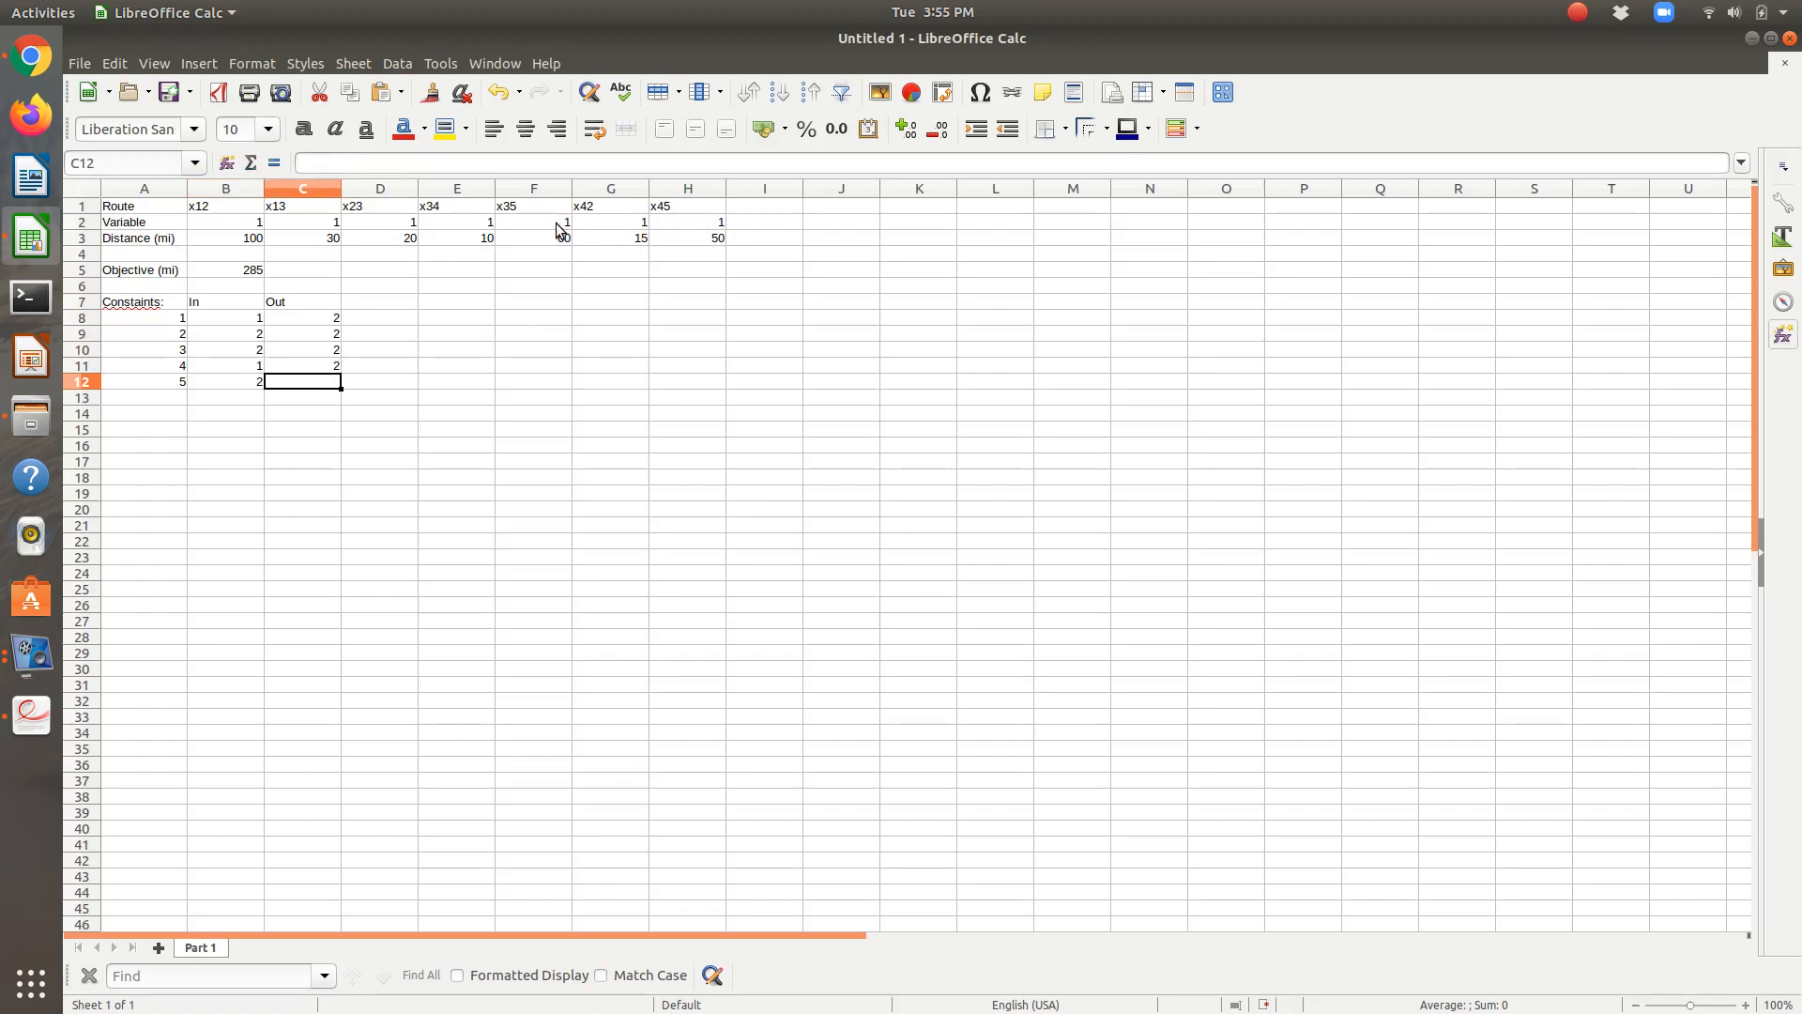
type("0")
key("Return")
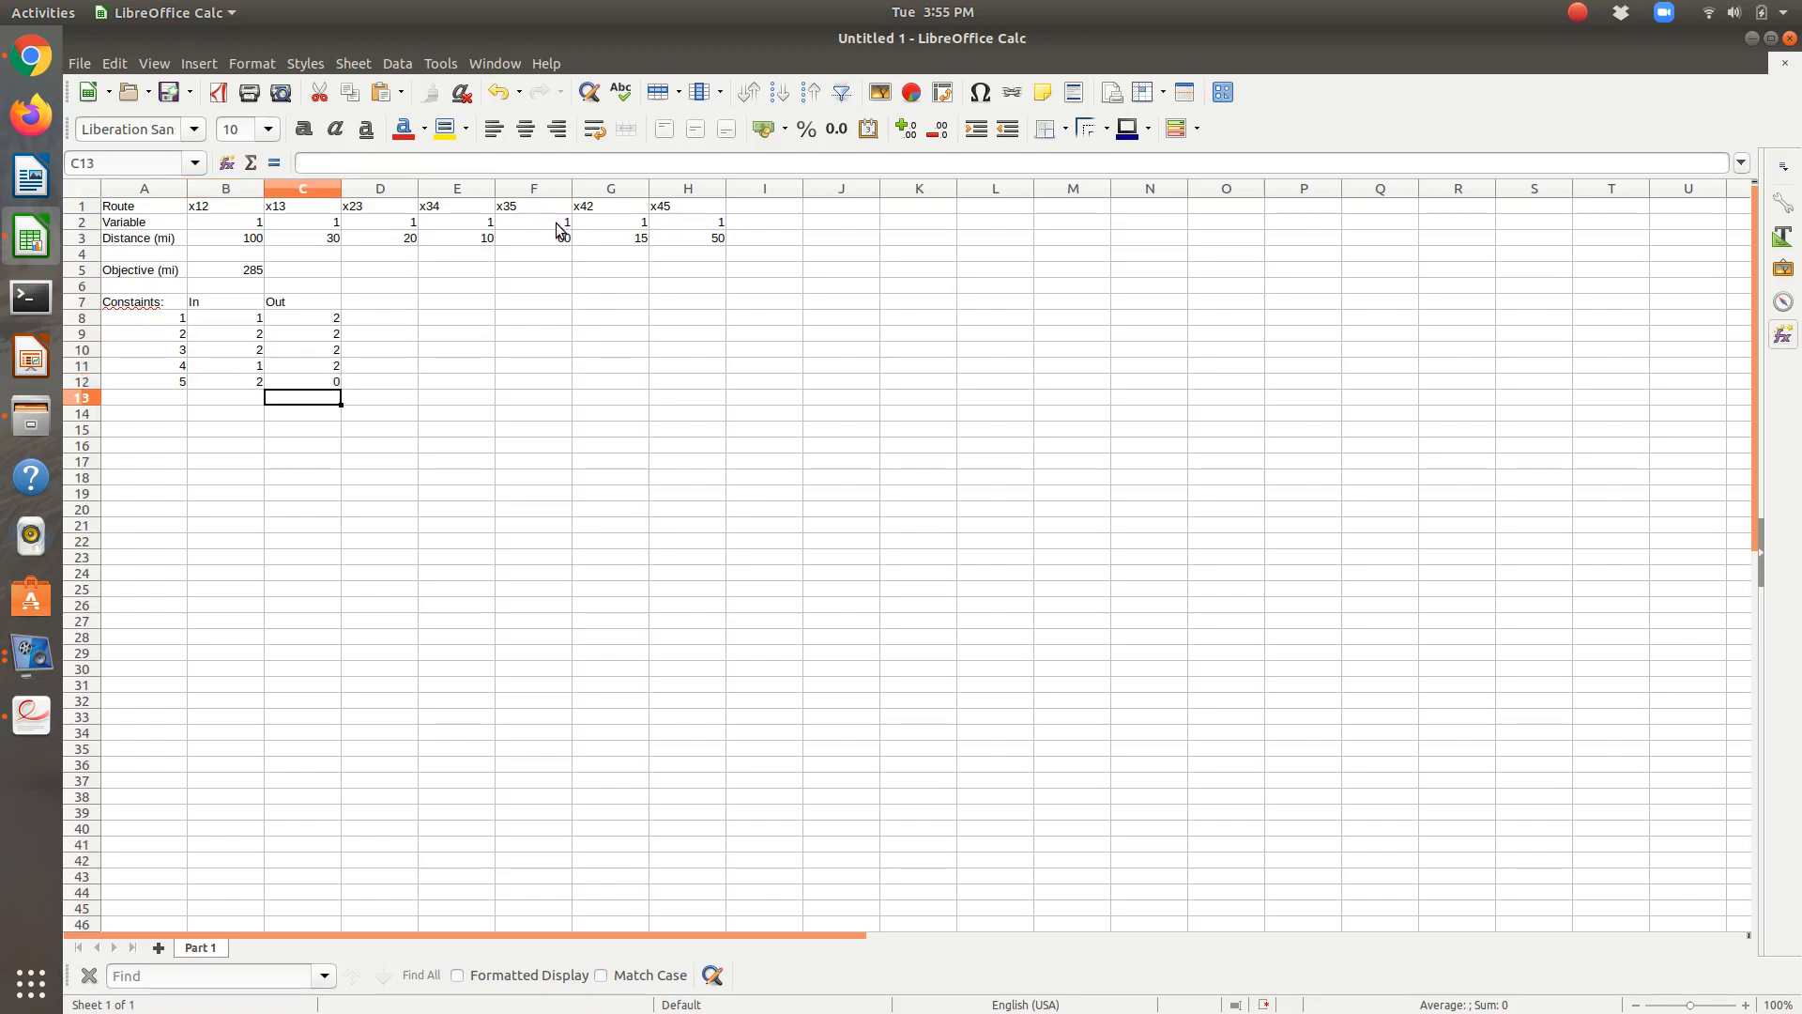
Step: Review the formulas in the Out column of the constraints table, working upward from row 12
key("Up")
key("Up")
key("Up")
key("Up")
key("Up")
key("Up")
key("Up")
key("Up")
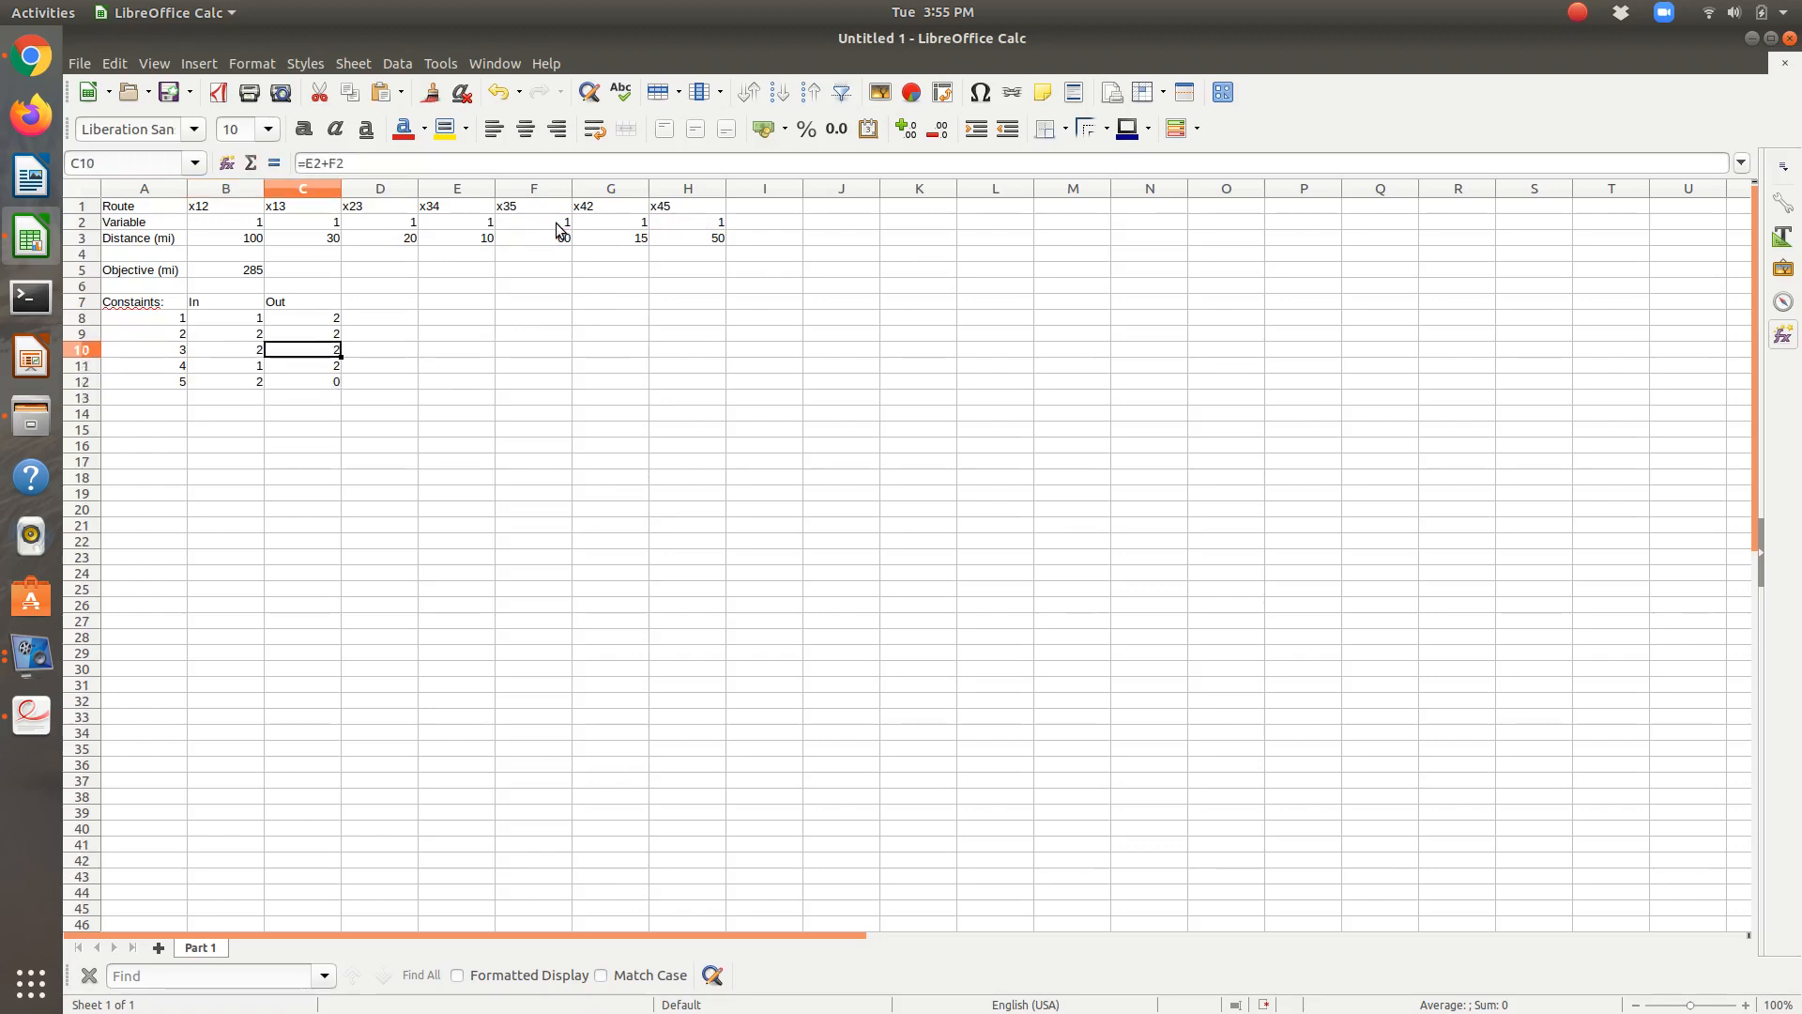
Step: Open the Solver for target cell B5, optimize to Minimum, and set the changing cells to the route variables B2:H2
key("Left")
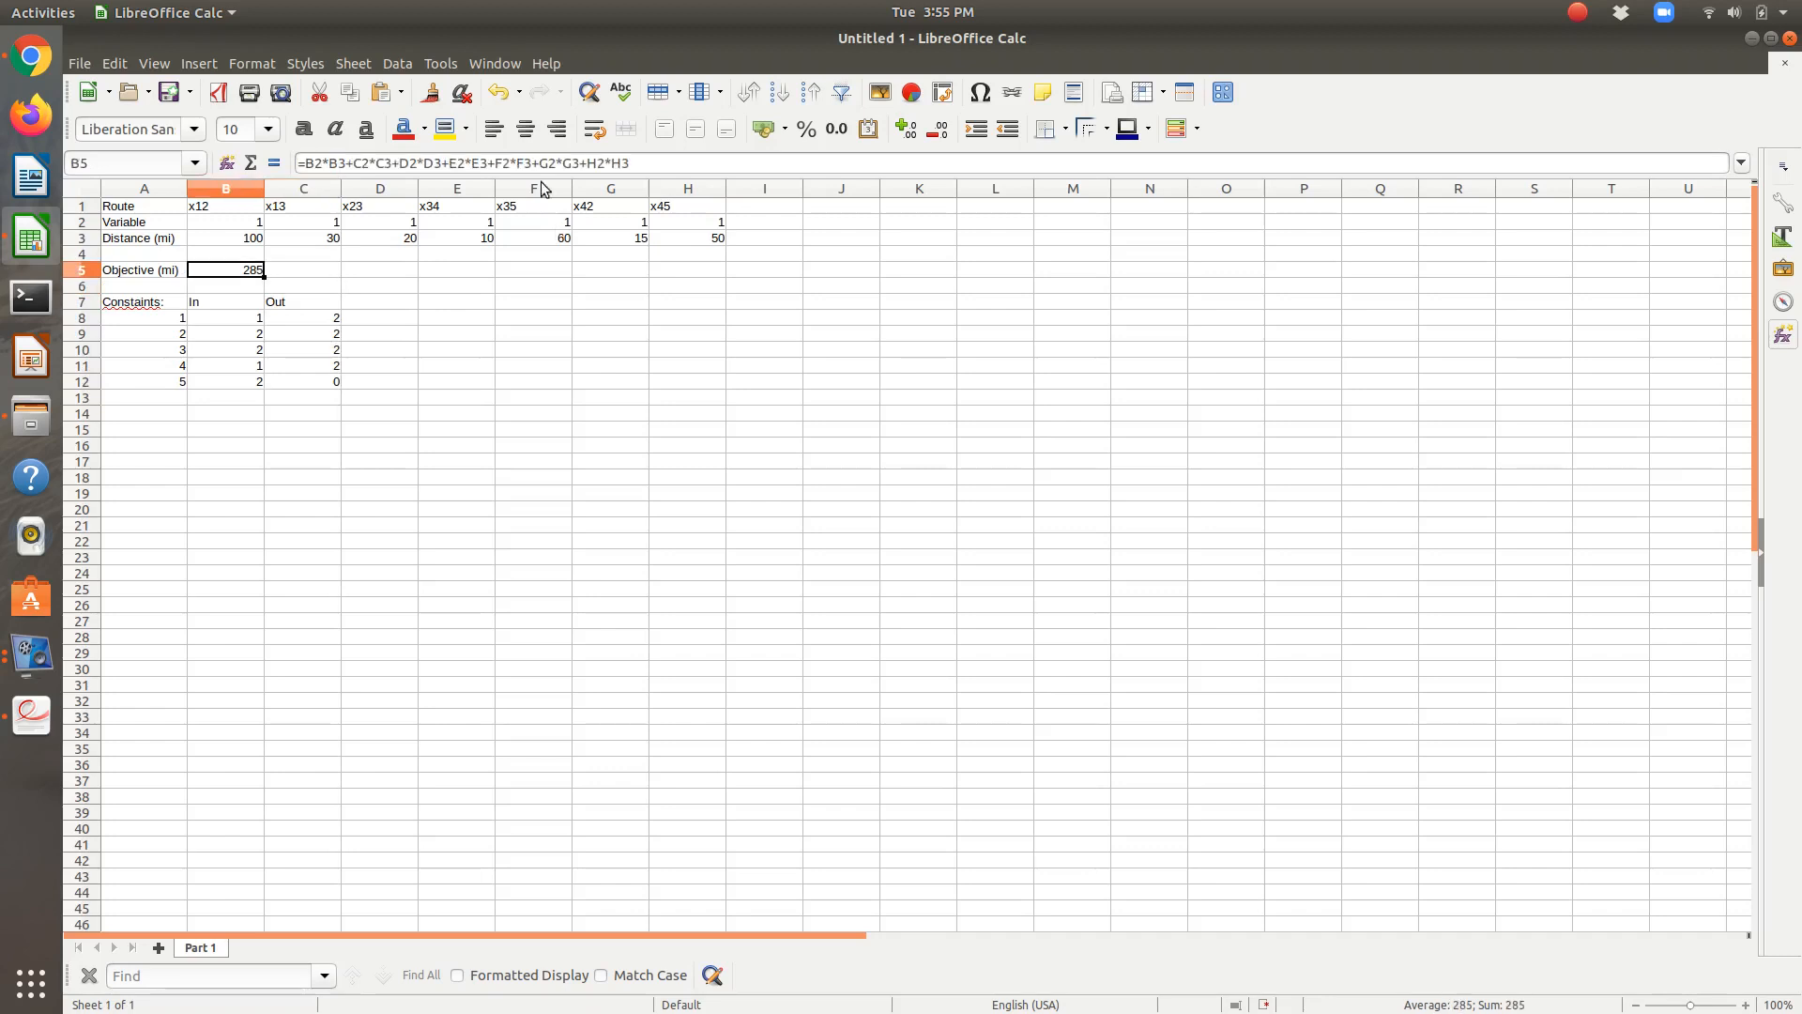
left_click(433, 64)
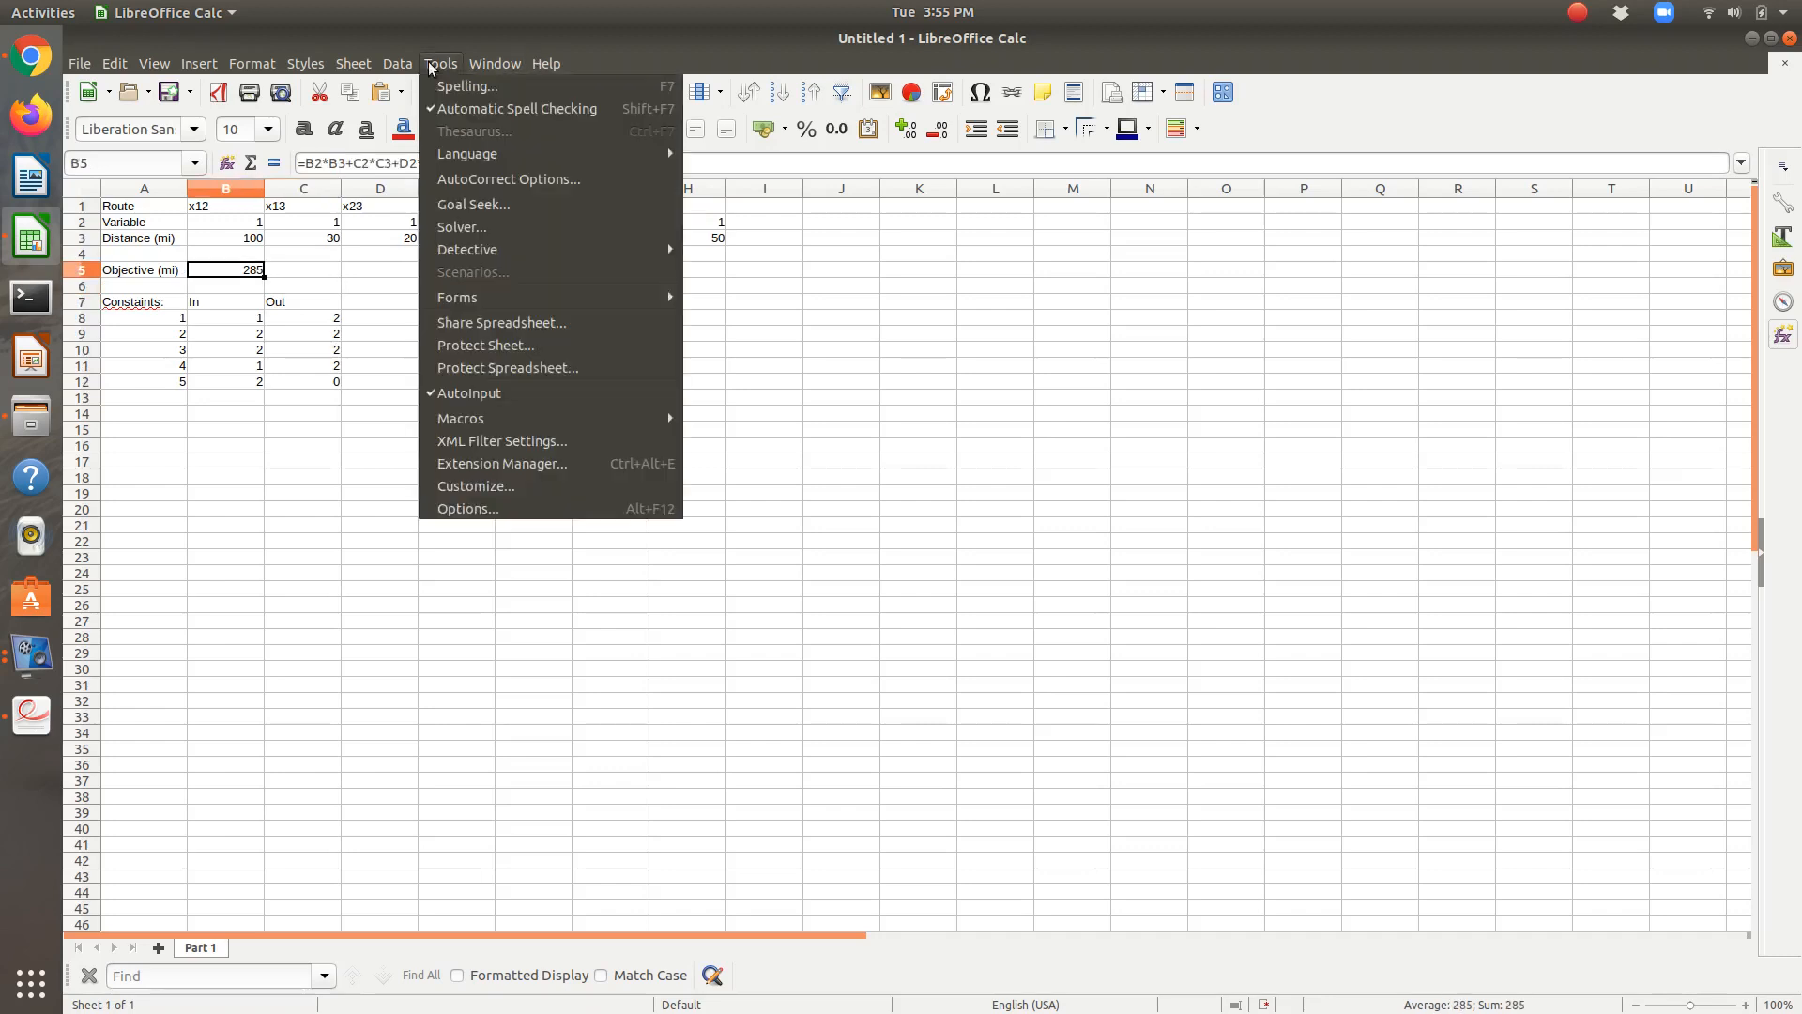
left_click(475, 221)
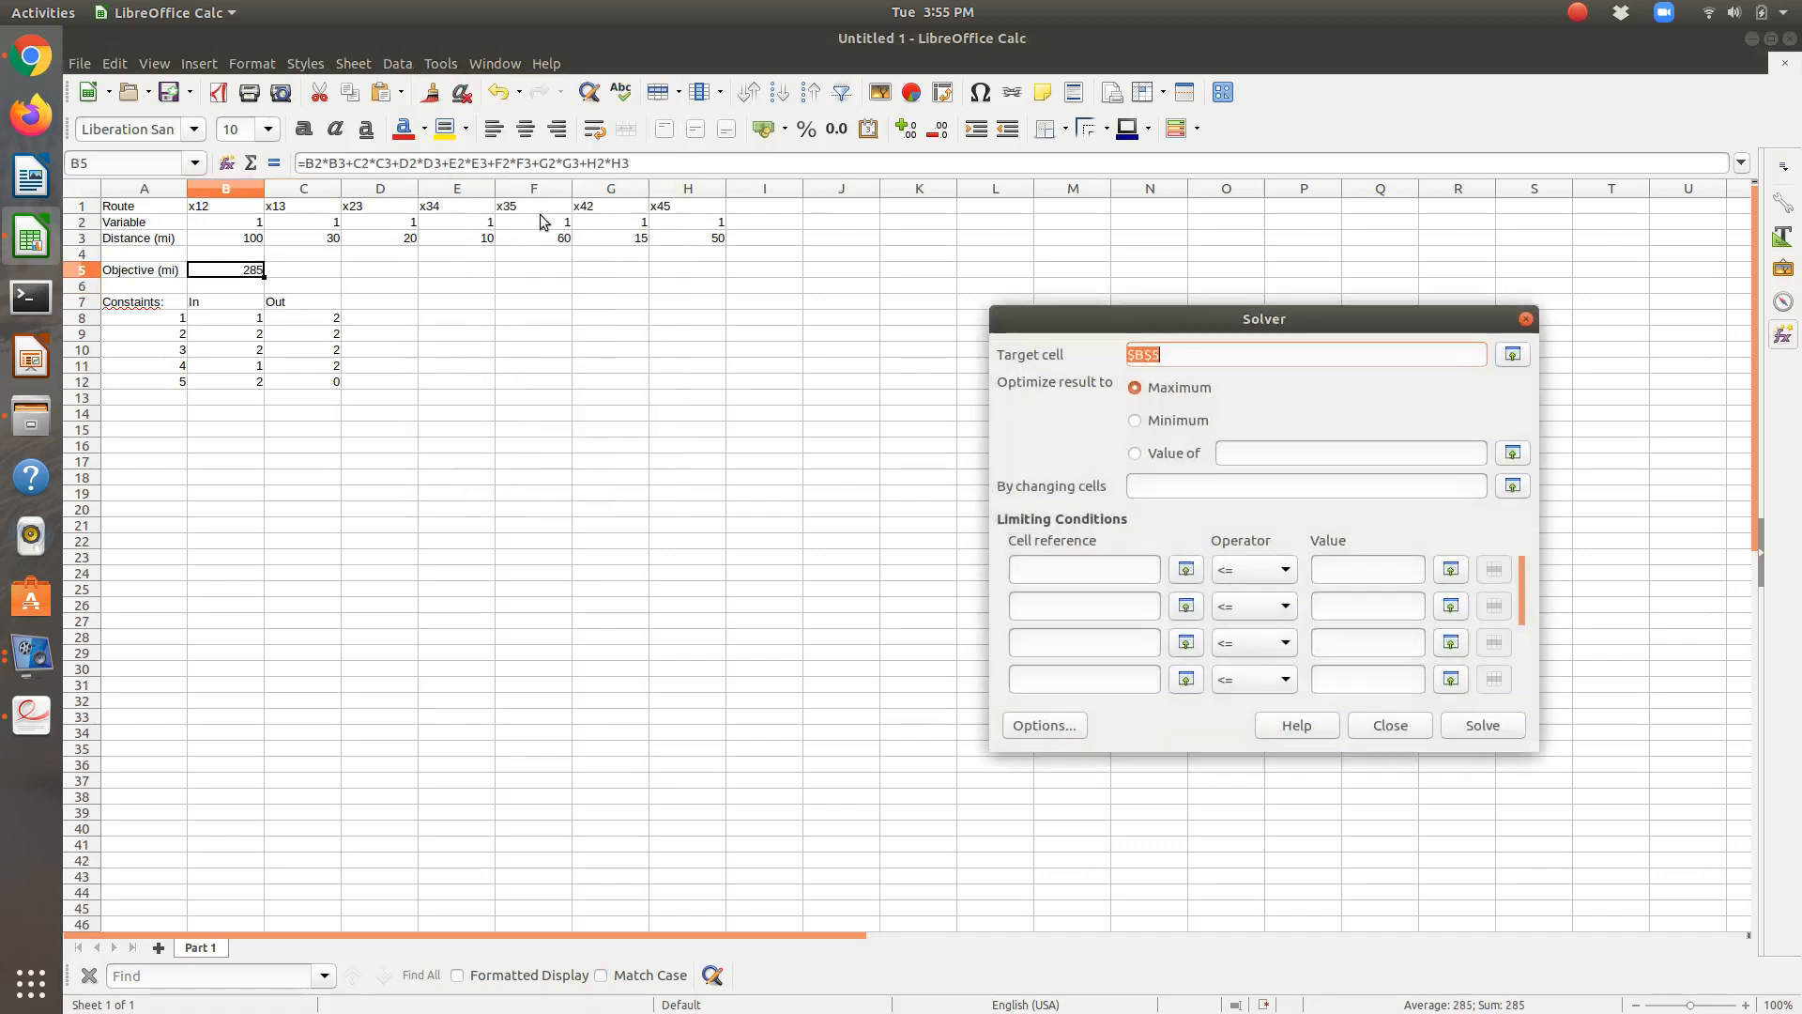
left_click(1150, 424)
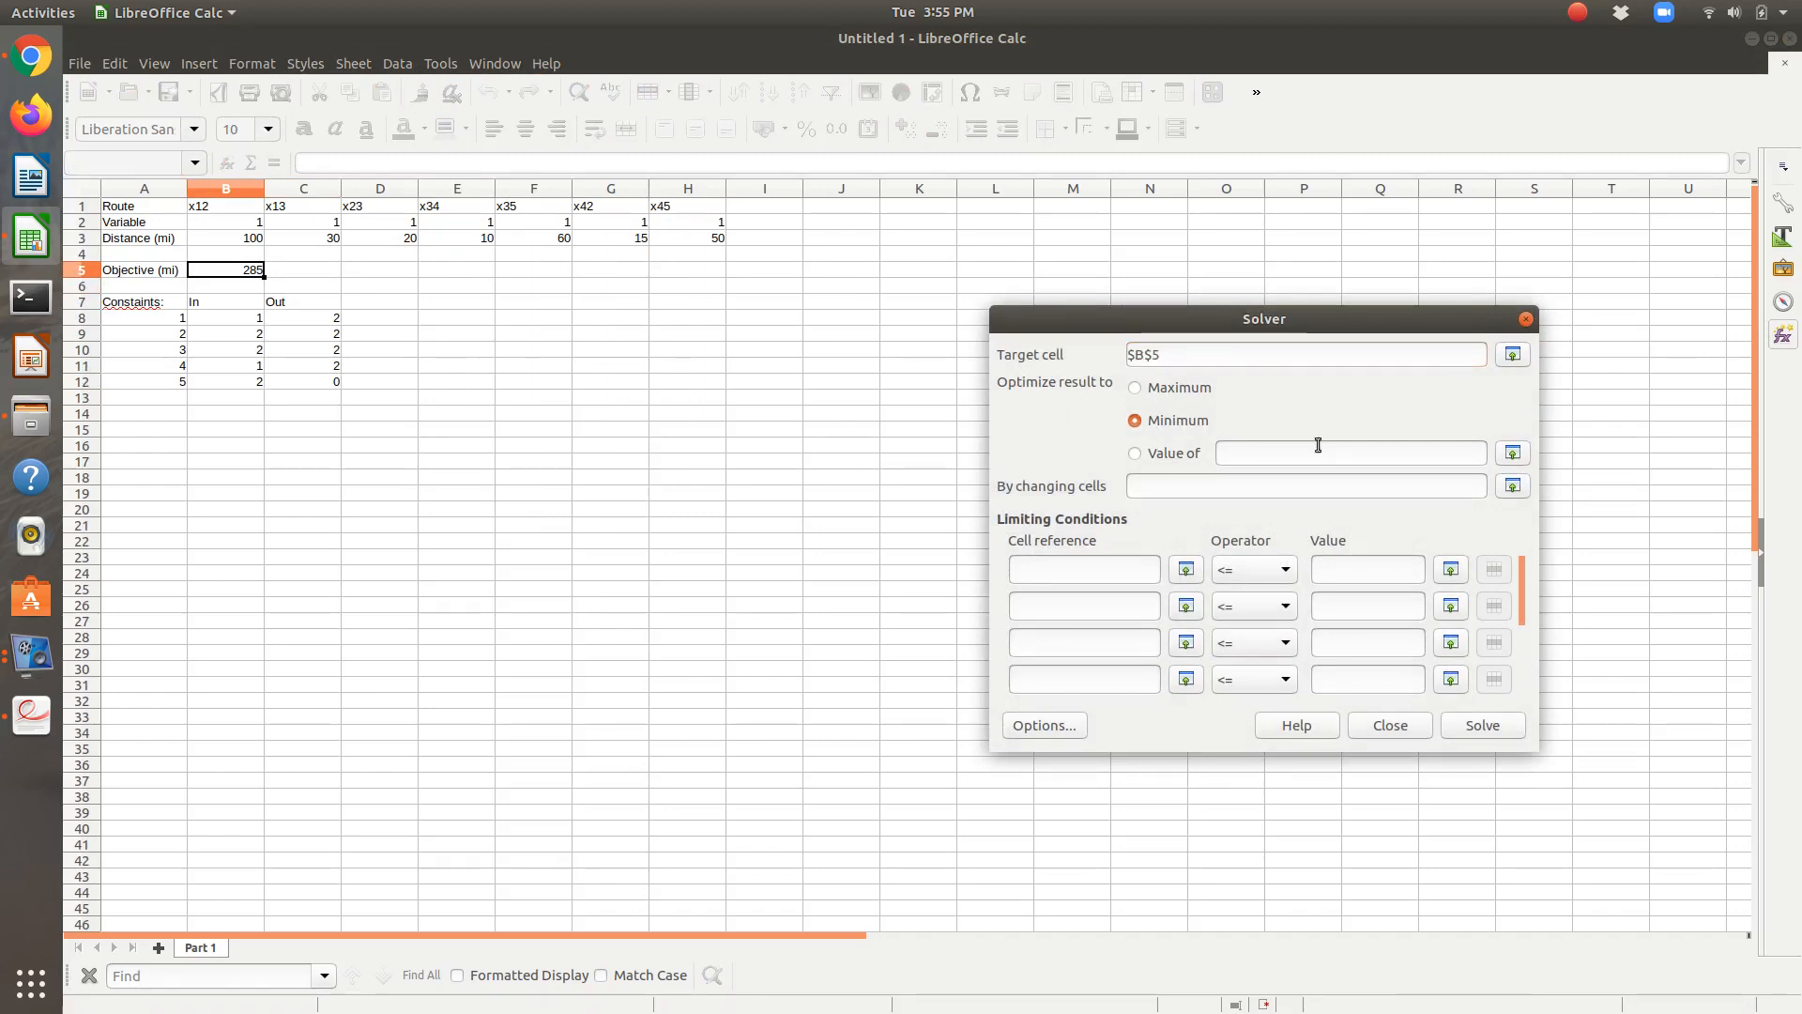
left_click(1511, 485)
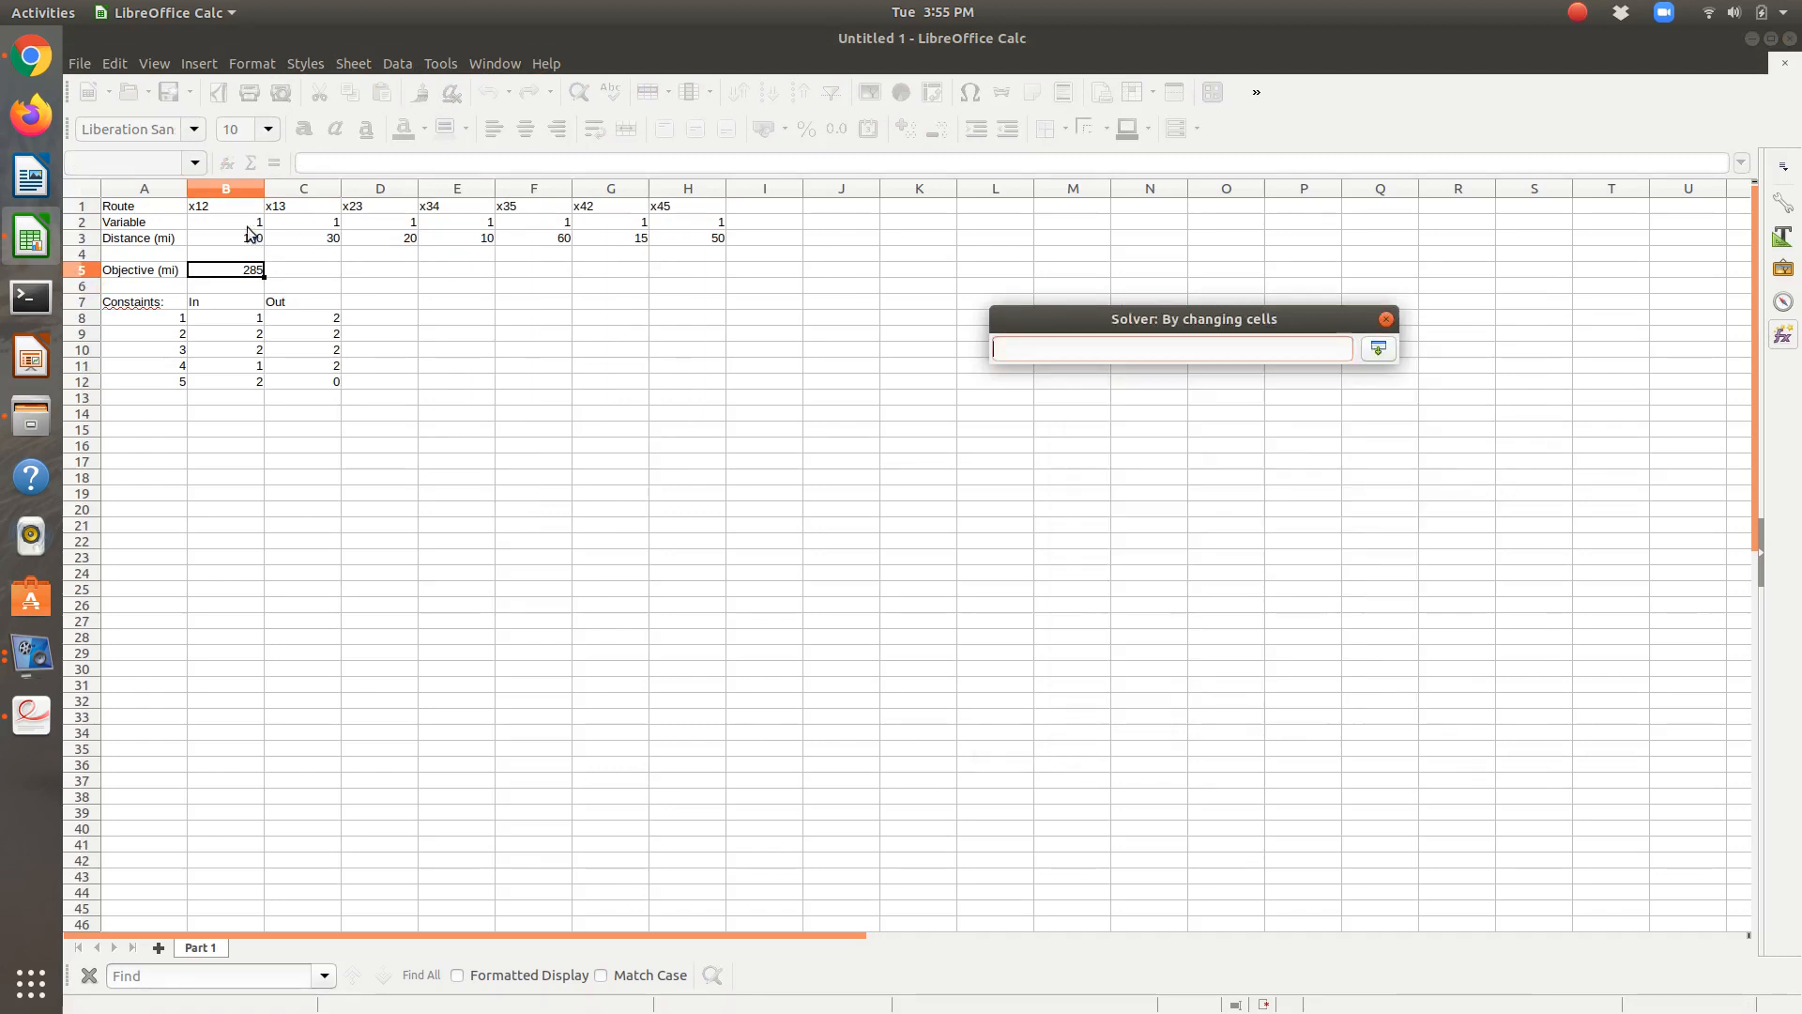
left_click_drag(225, 222, 672, 218)
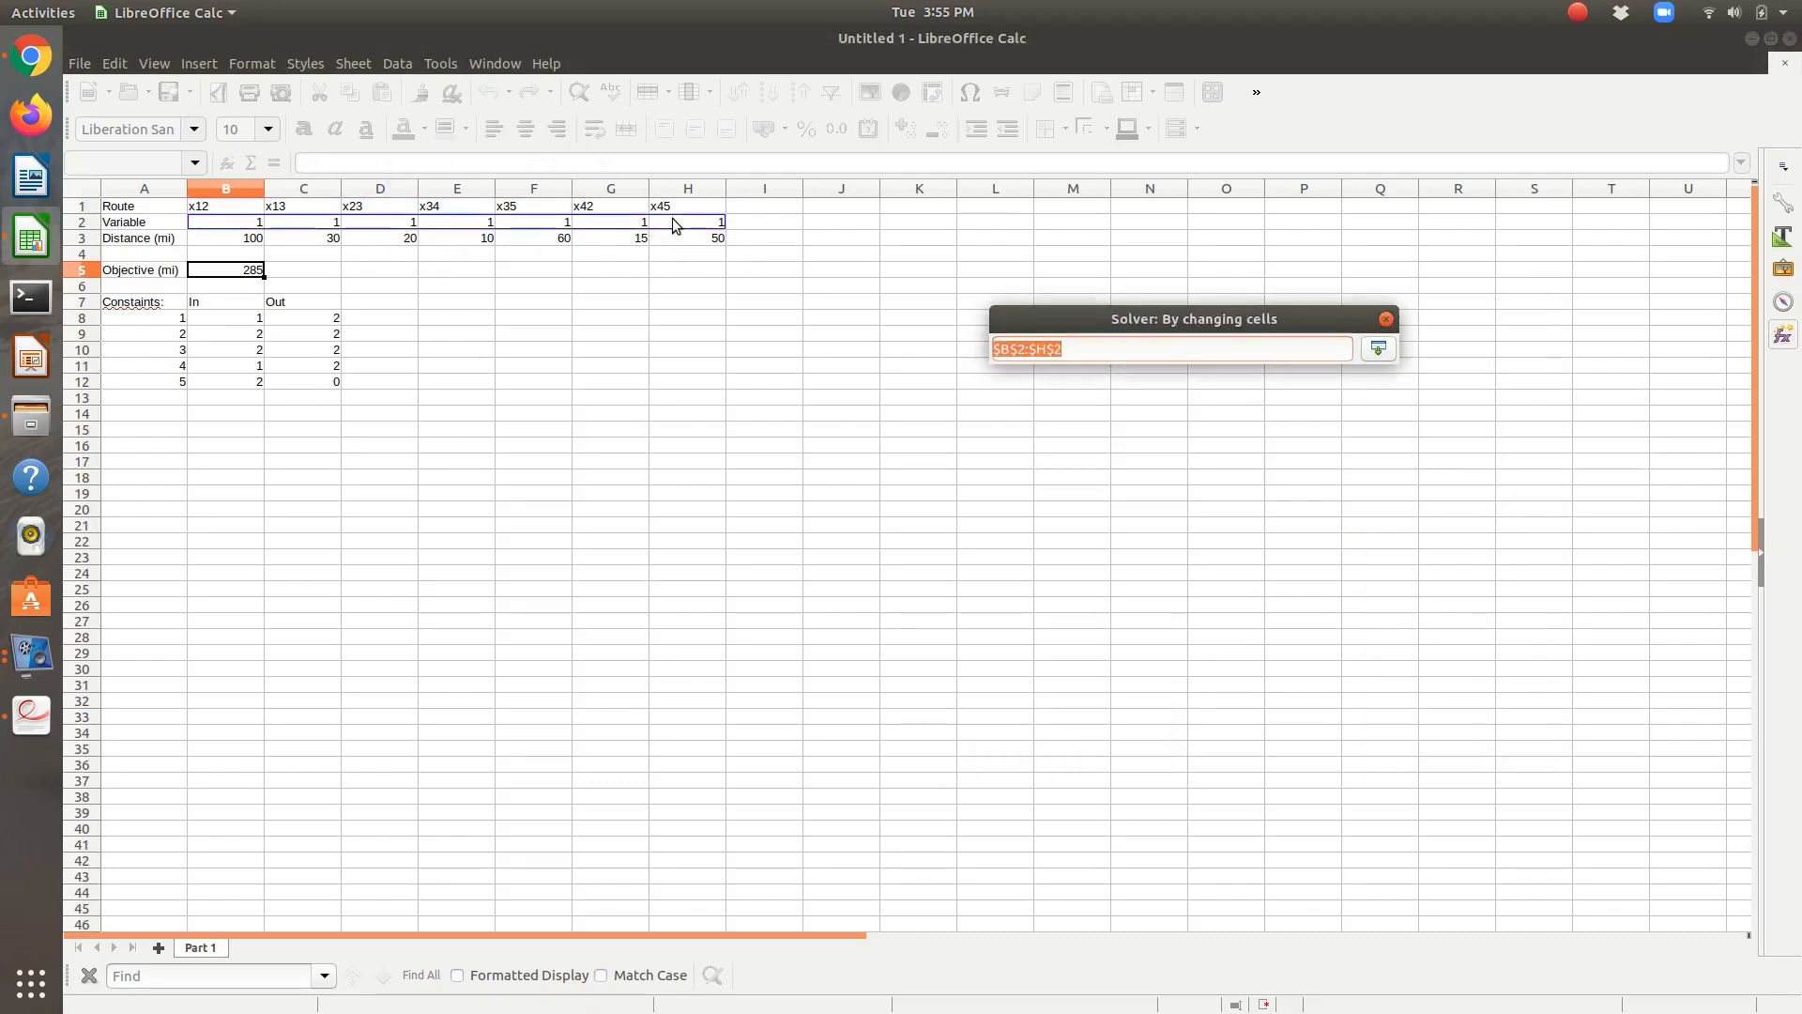
key("Return")
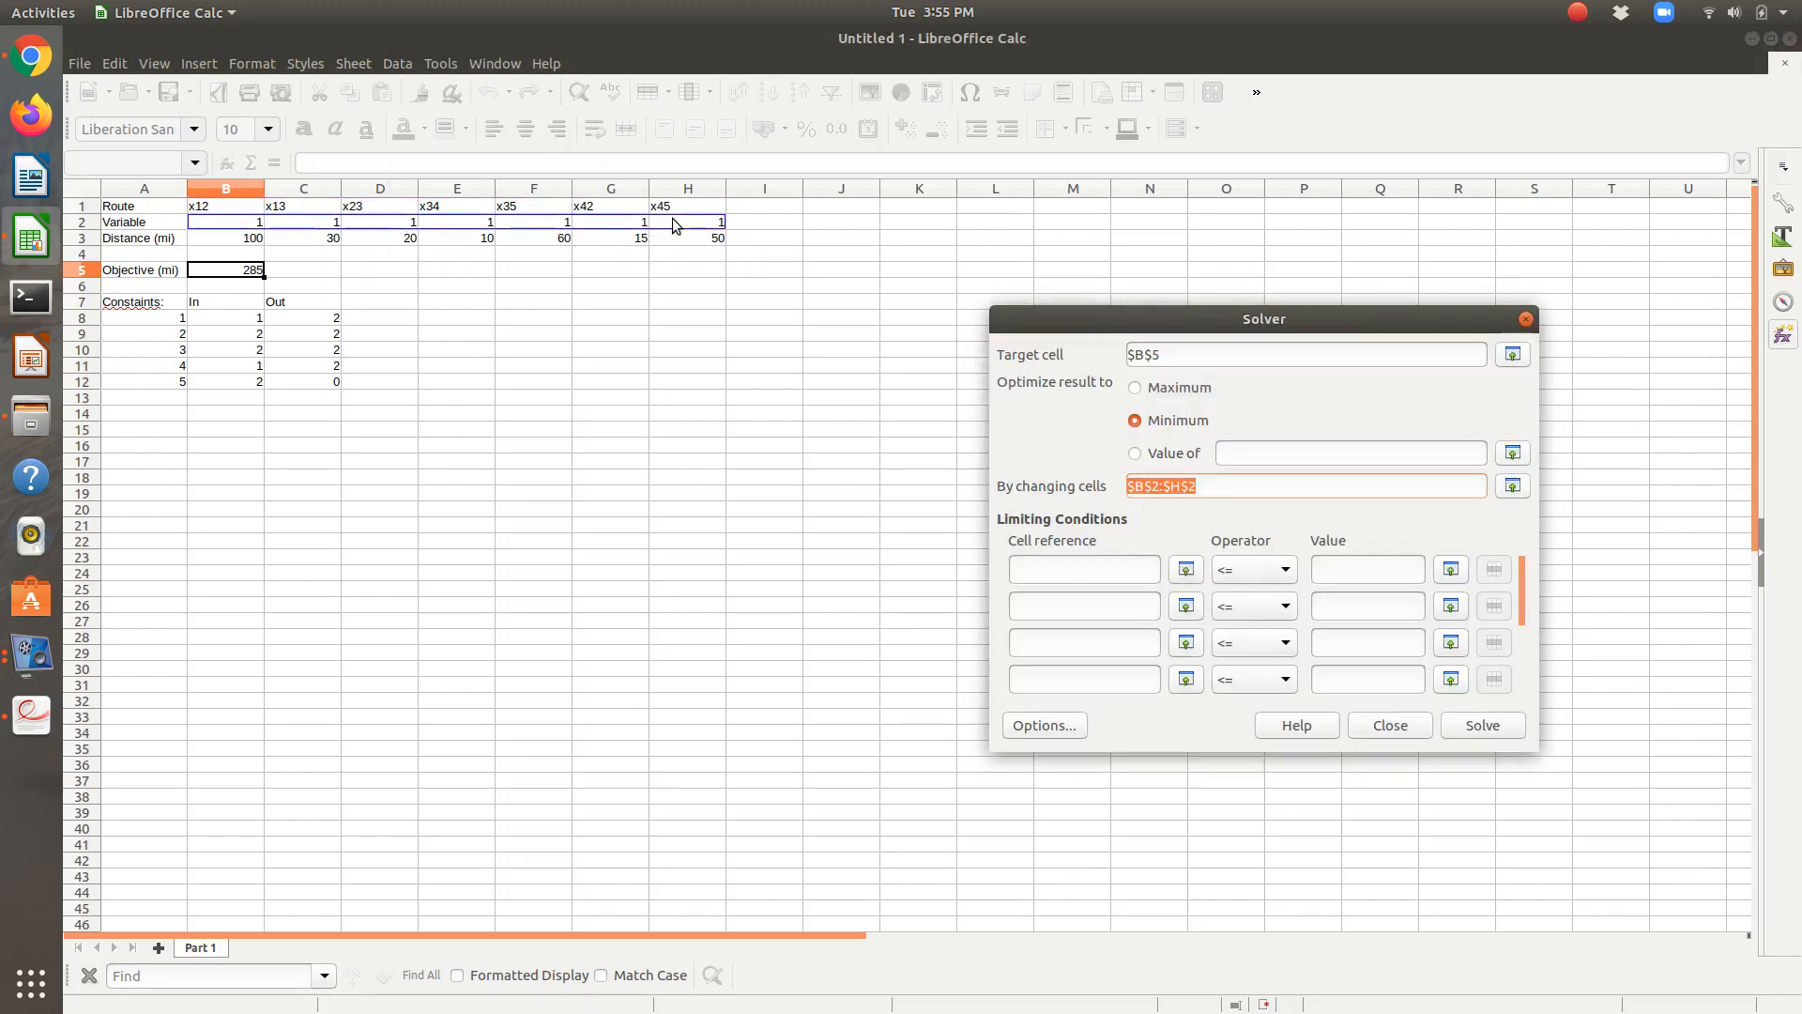
Step: Add a limiting condition that the variables B2:H2 are <= 1
left_click(1188, 575)
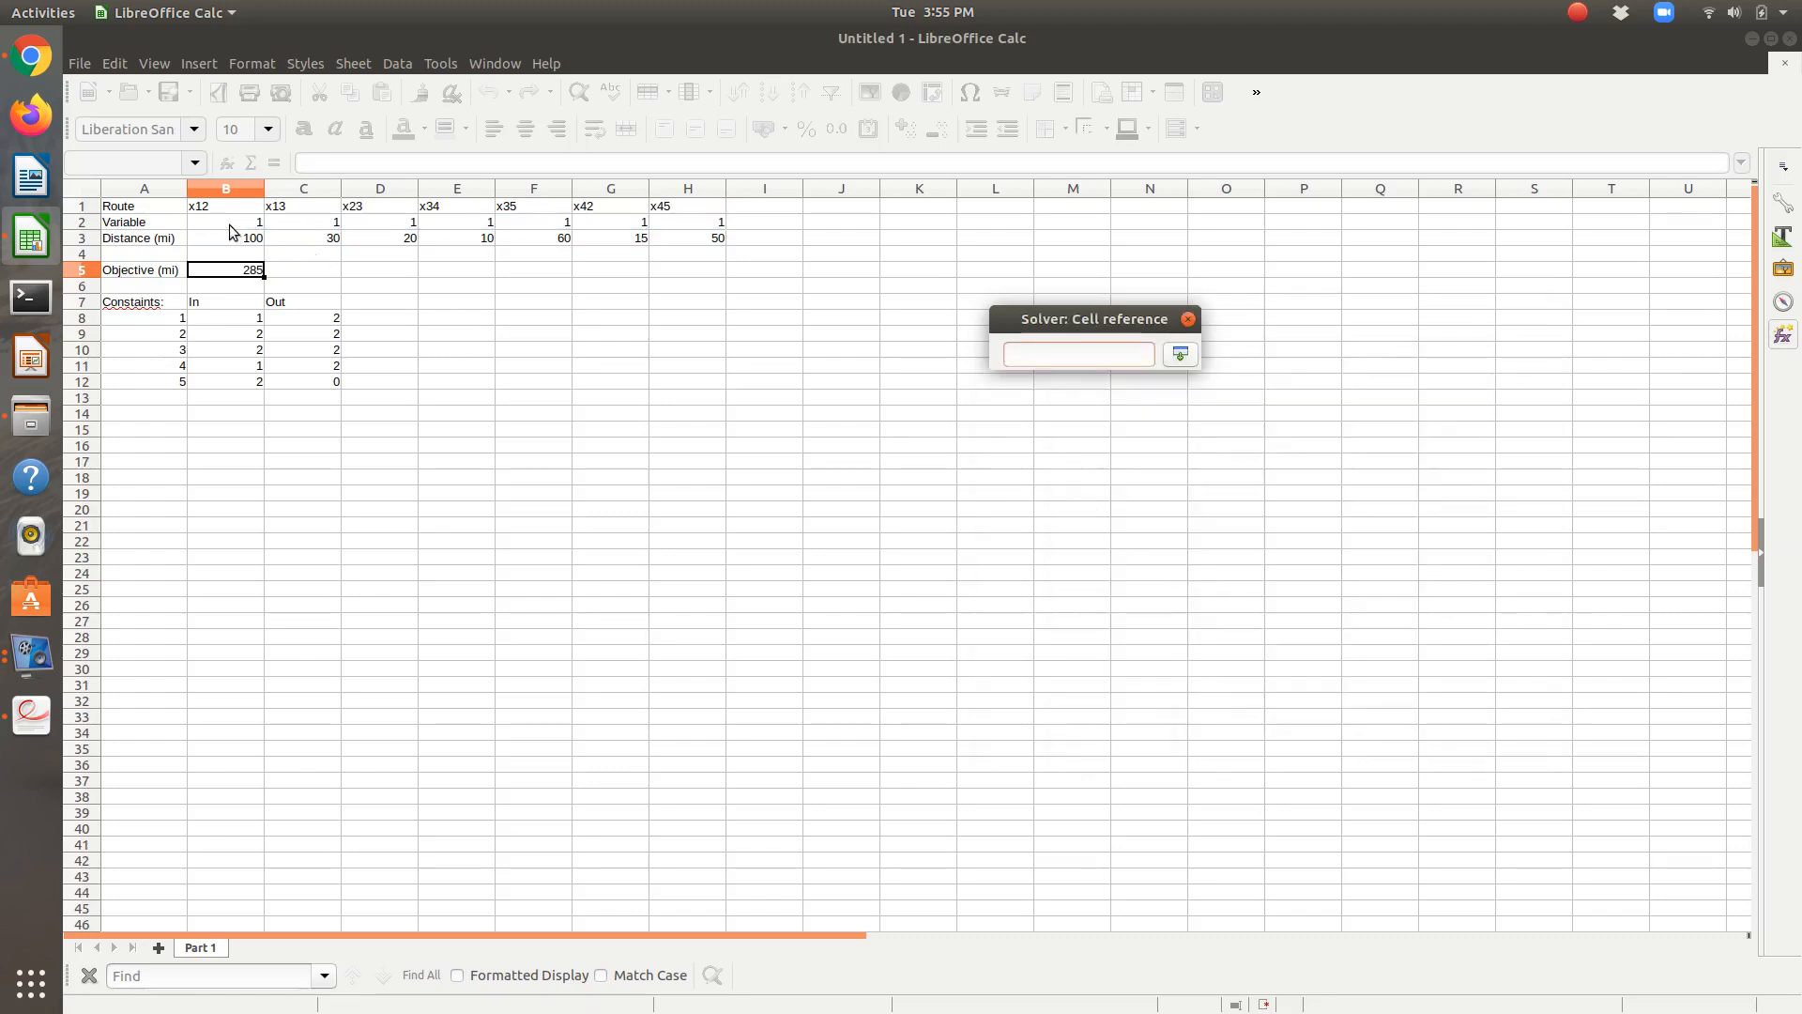
left_click_drag(229, 222, 678, 232)
key("Return")
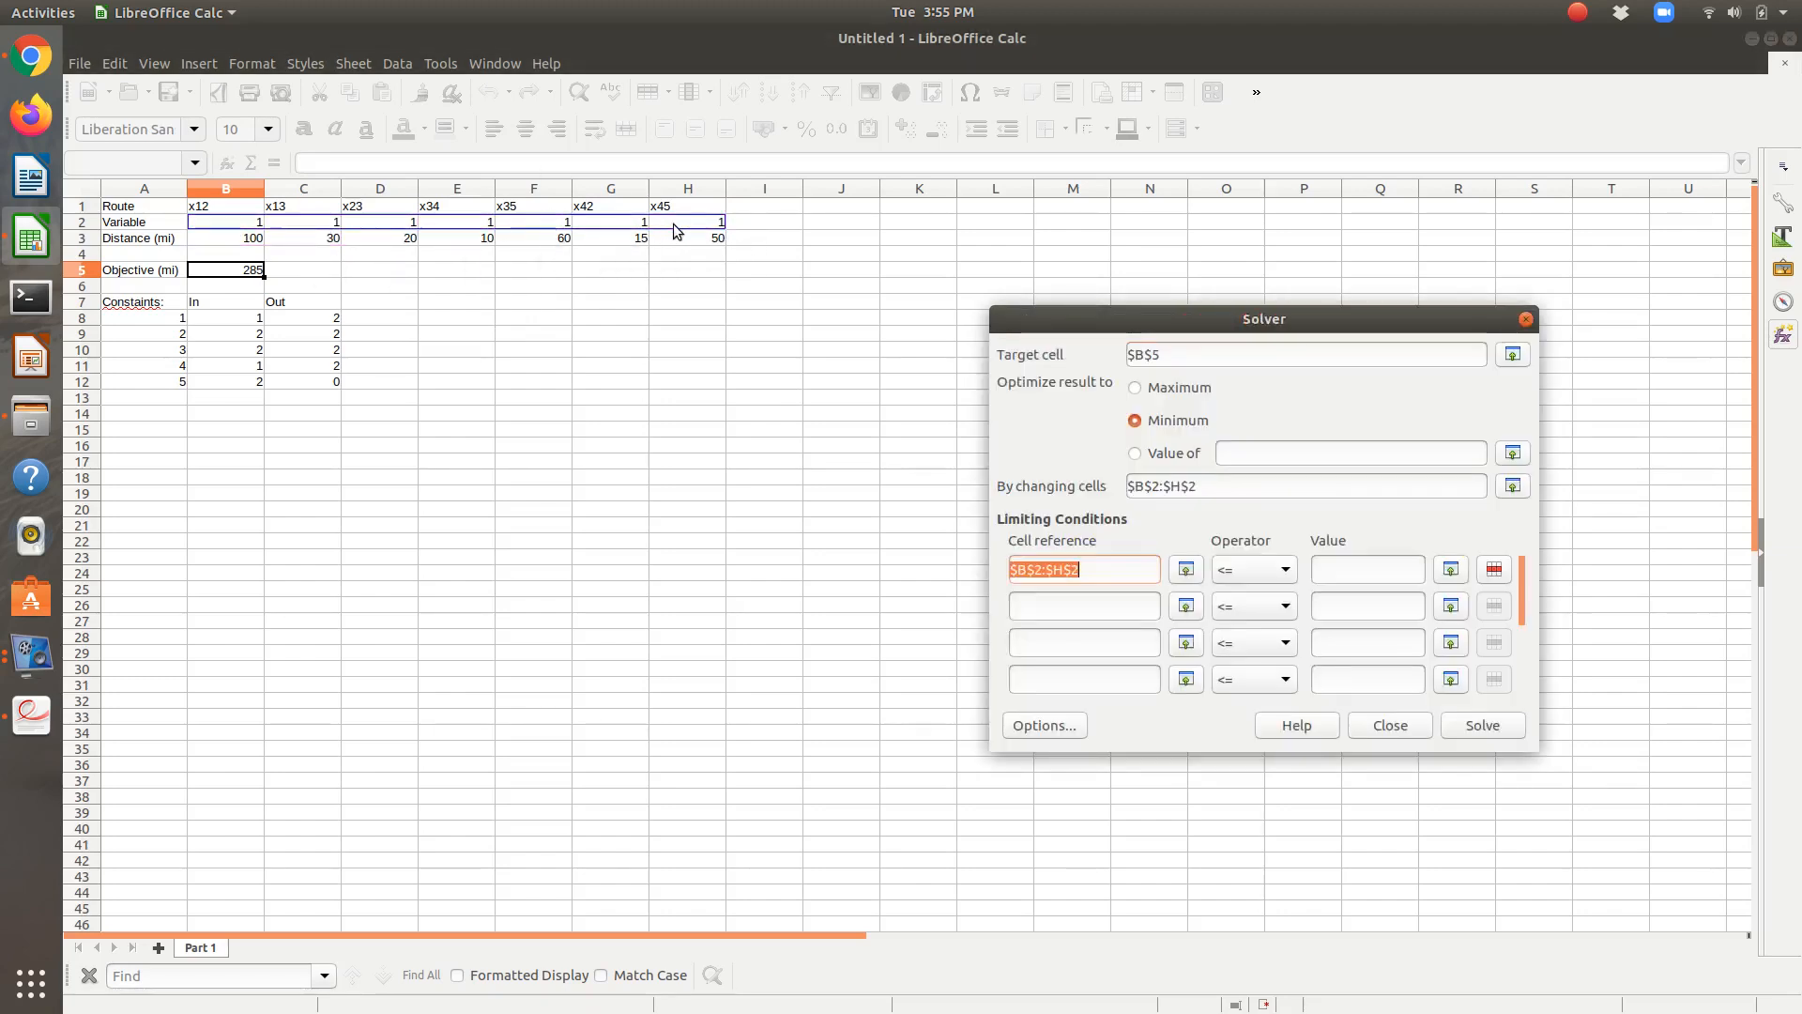
left_click(1323, 569)
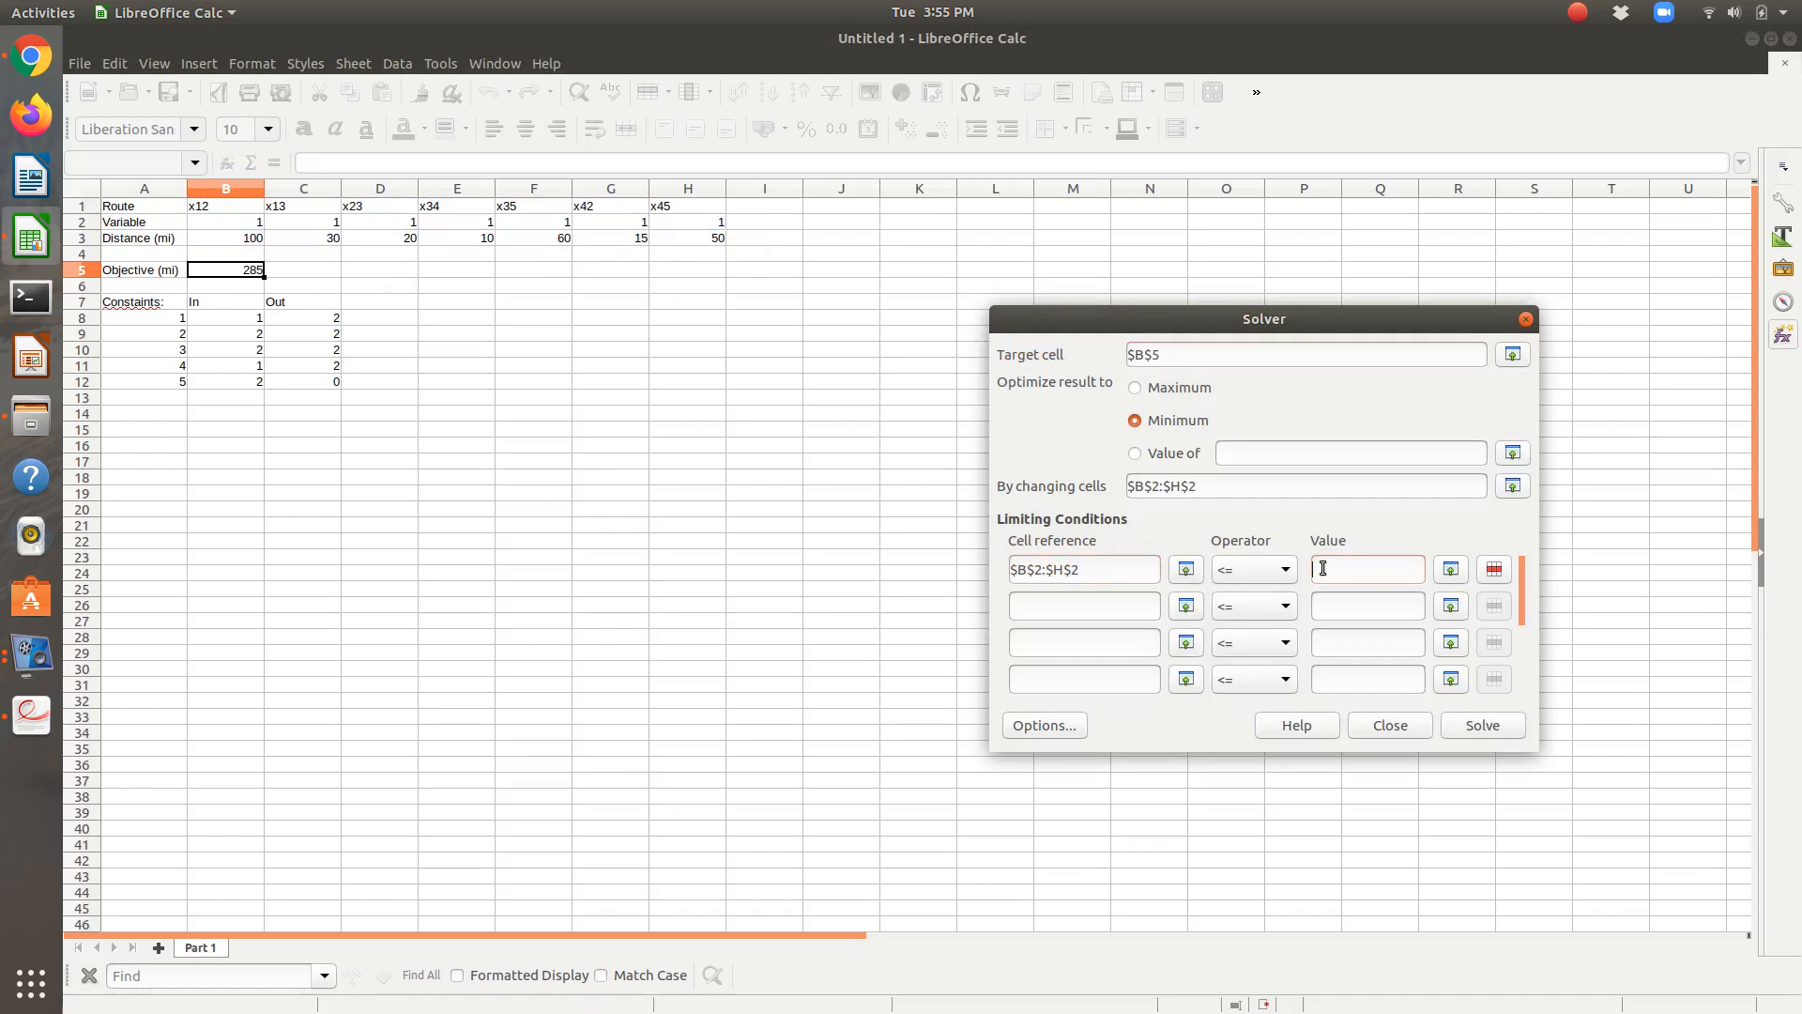
type("1")
Step: Add a second limiting condition that makes the variables B2:H2 Integer
left_click(1186, 605)
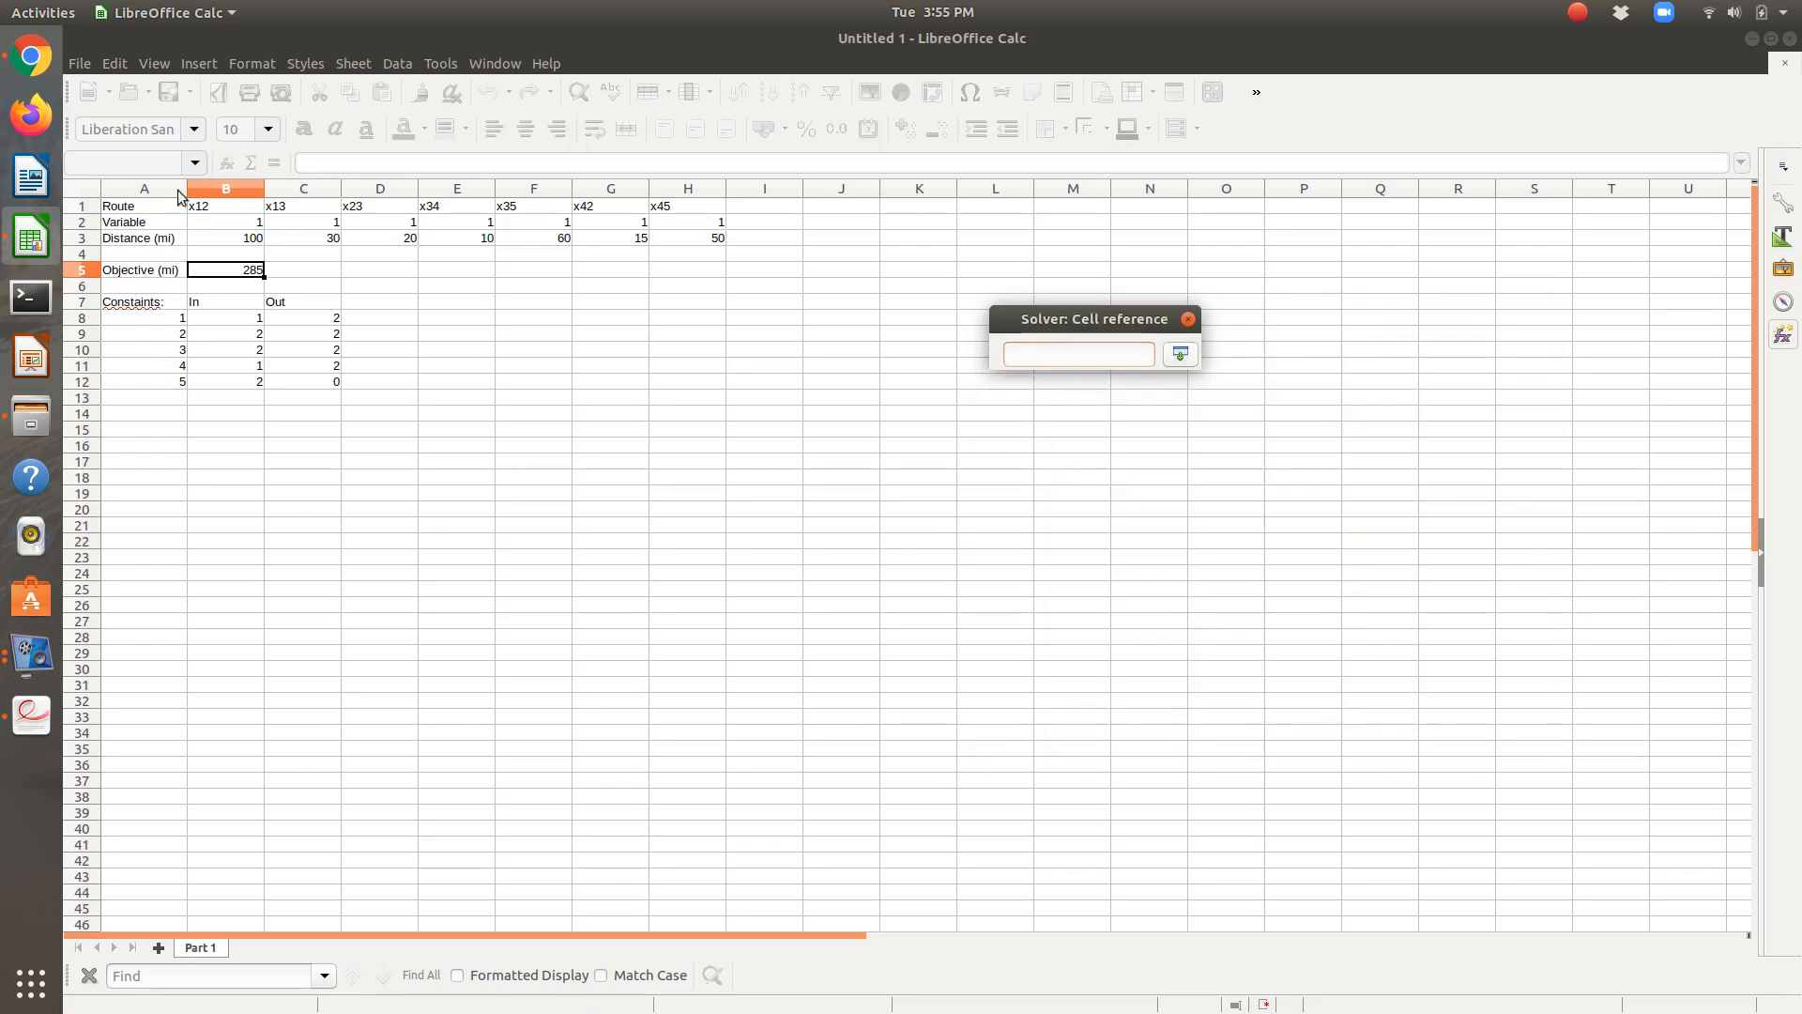
left_click_drag(218, 225, 685, 235)
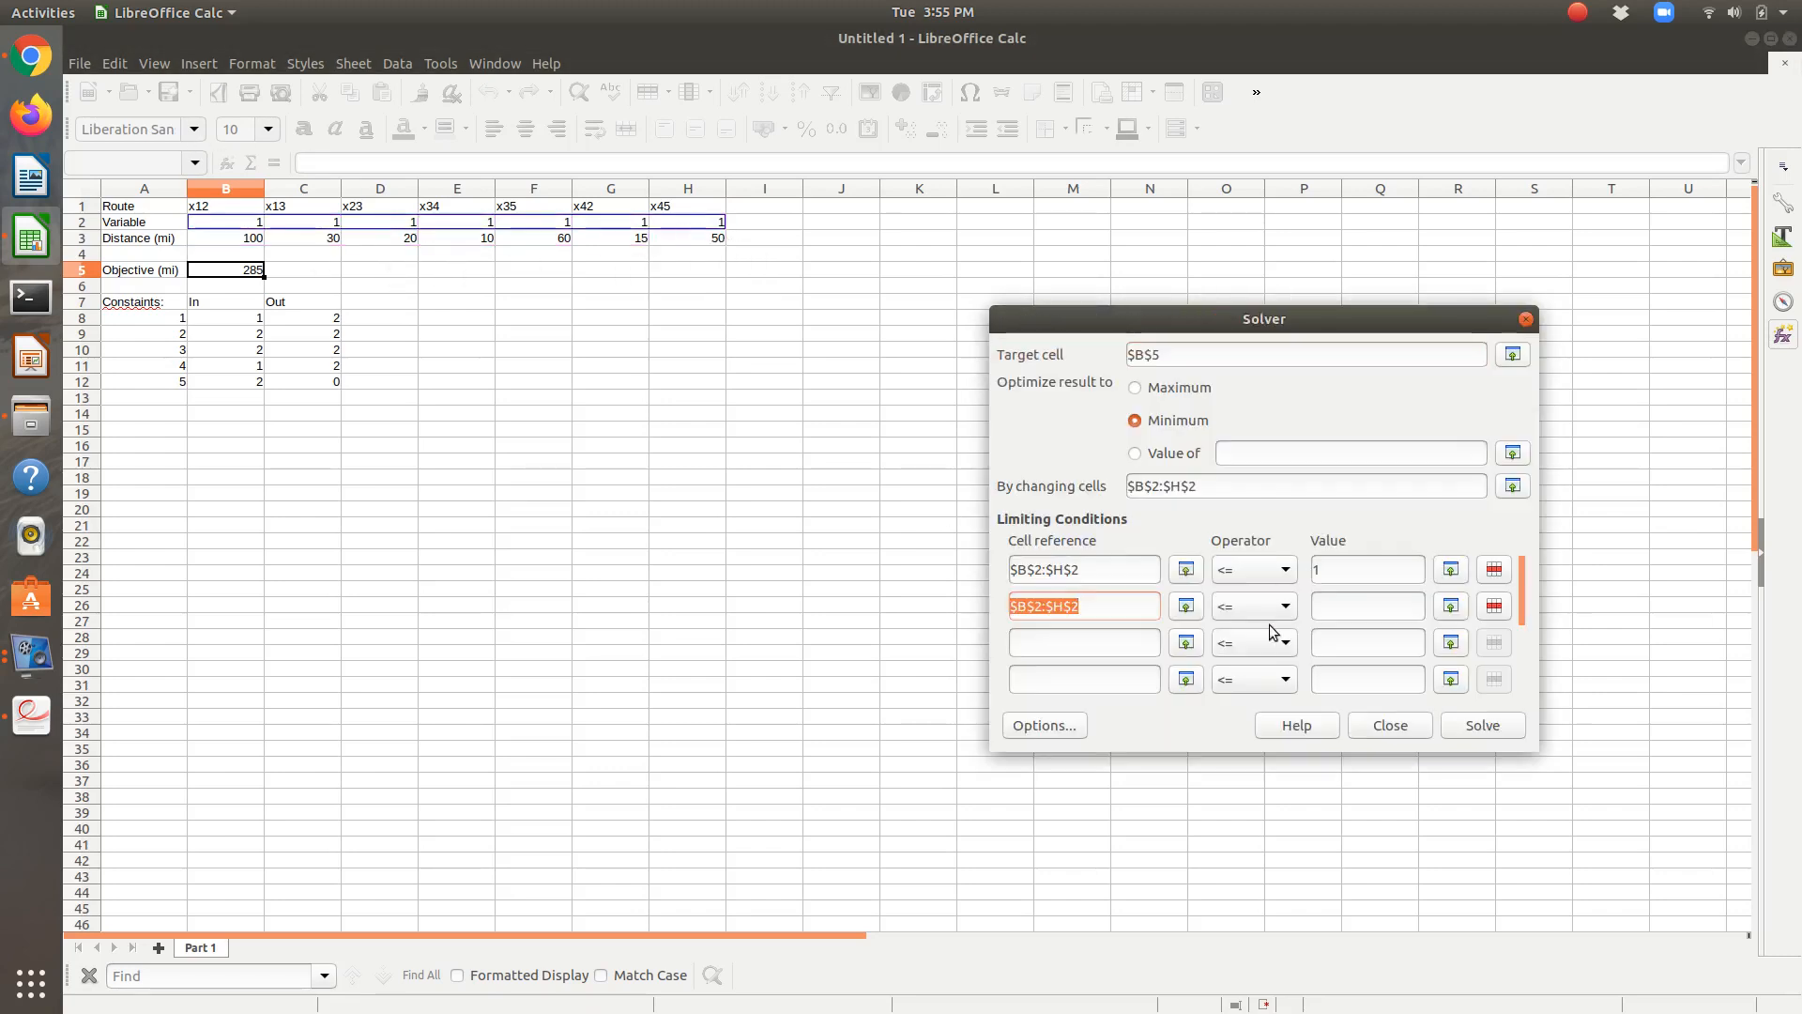
left_click(1256, 611)
left_click(1252, 667)
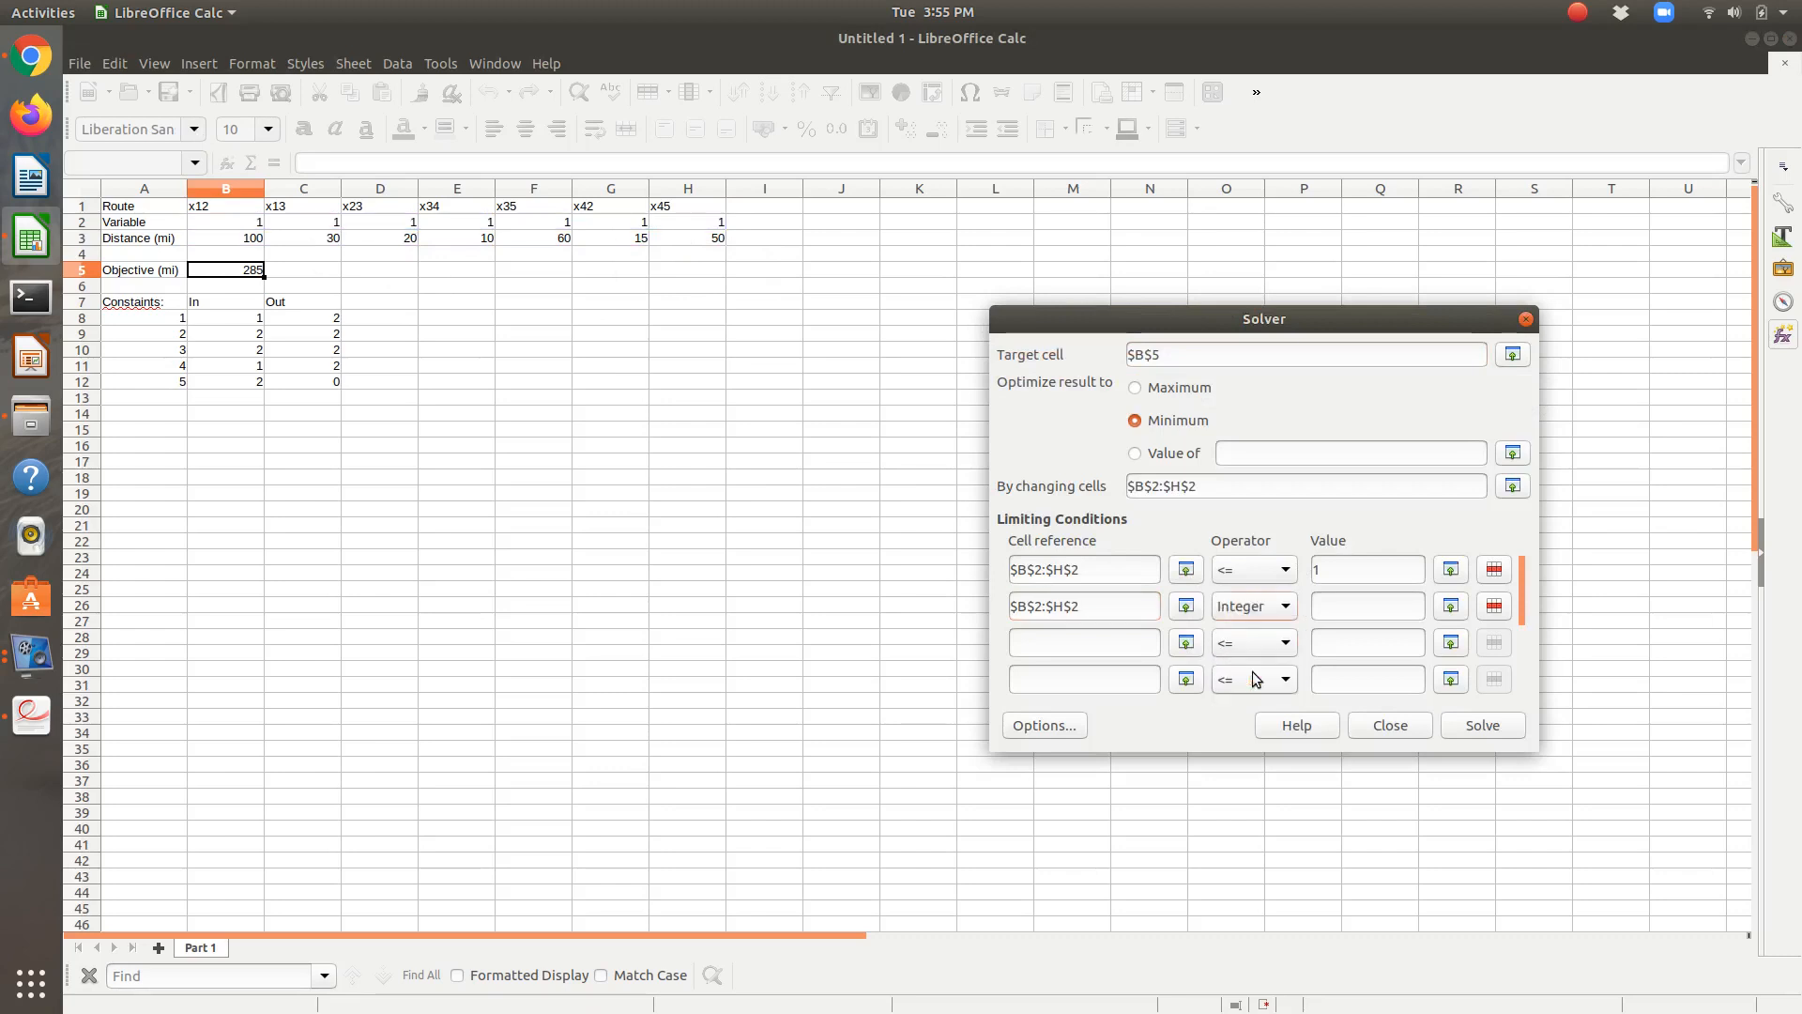
Step: Add a third limiting condition that B2:H2 is => 0, and check the Solver options without changing them
left_click(1187, 644)
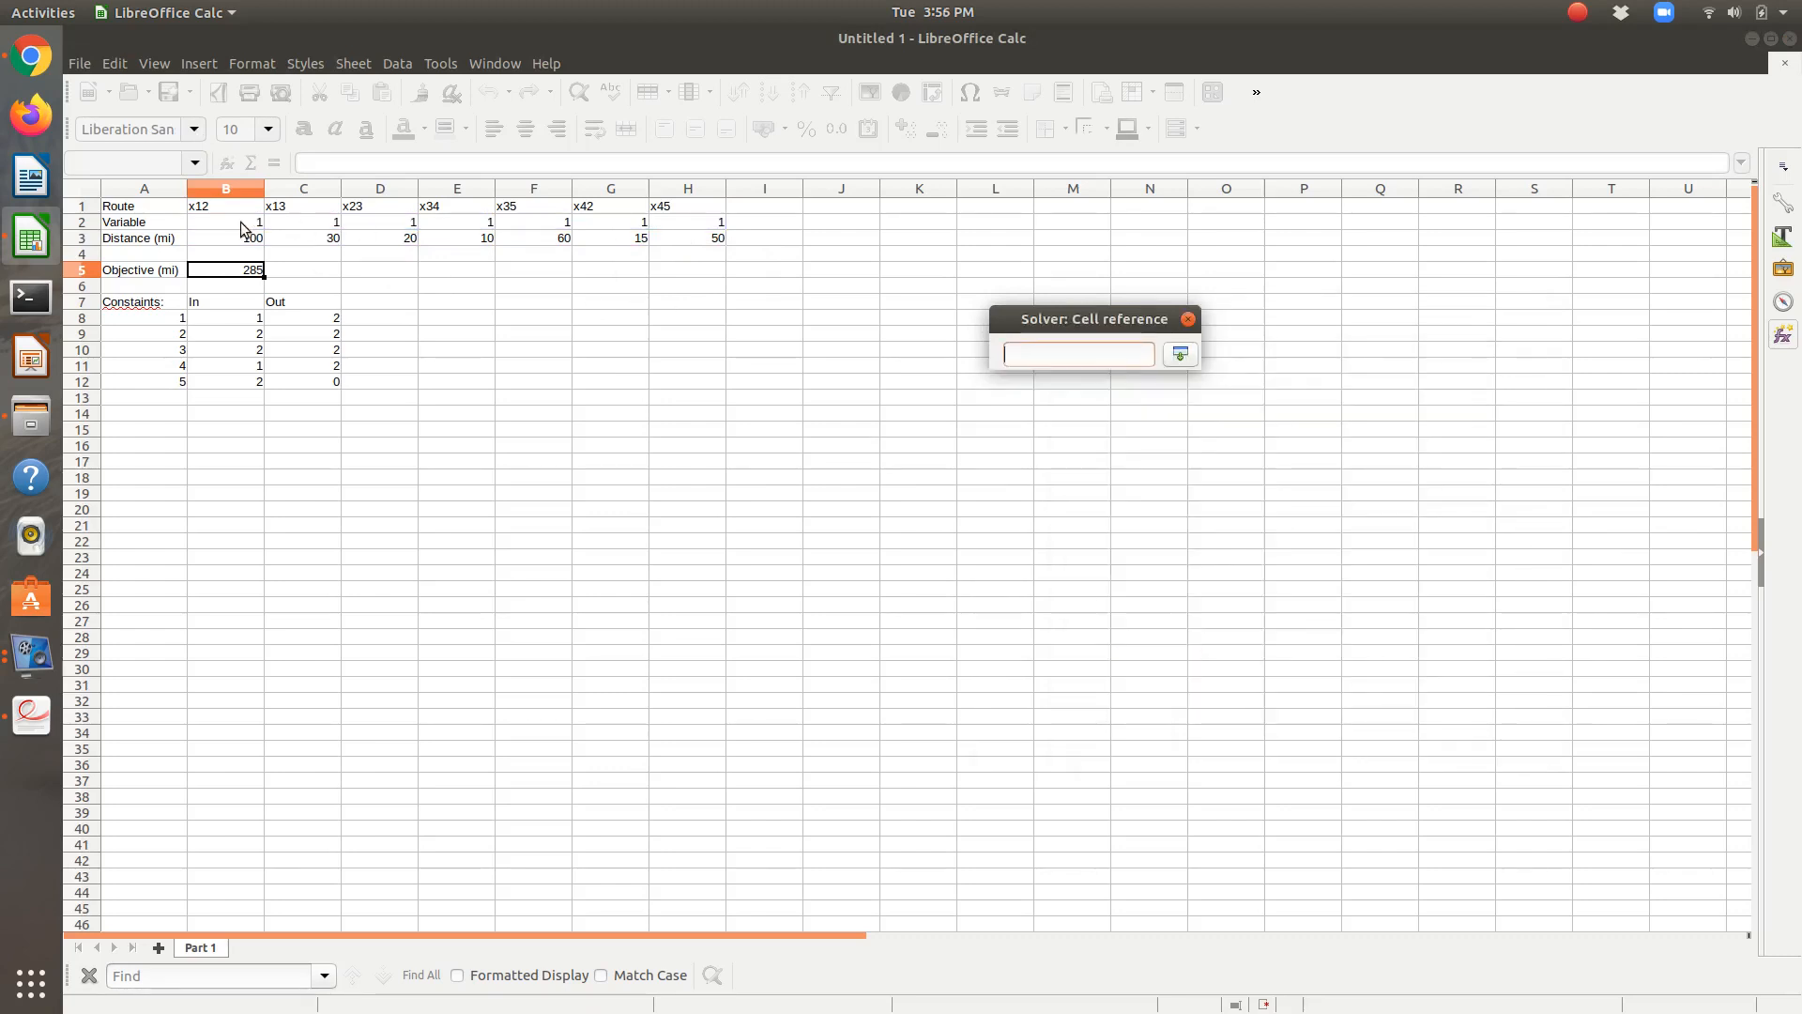
left_click_drag(240, 222, 683, 228)
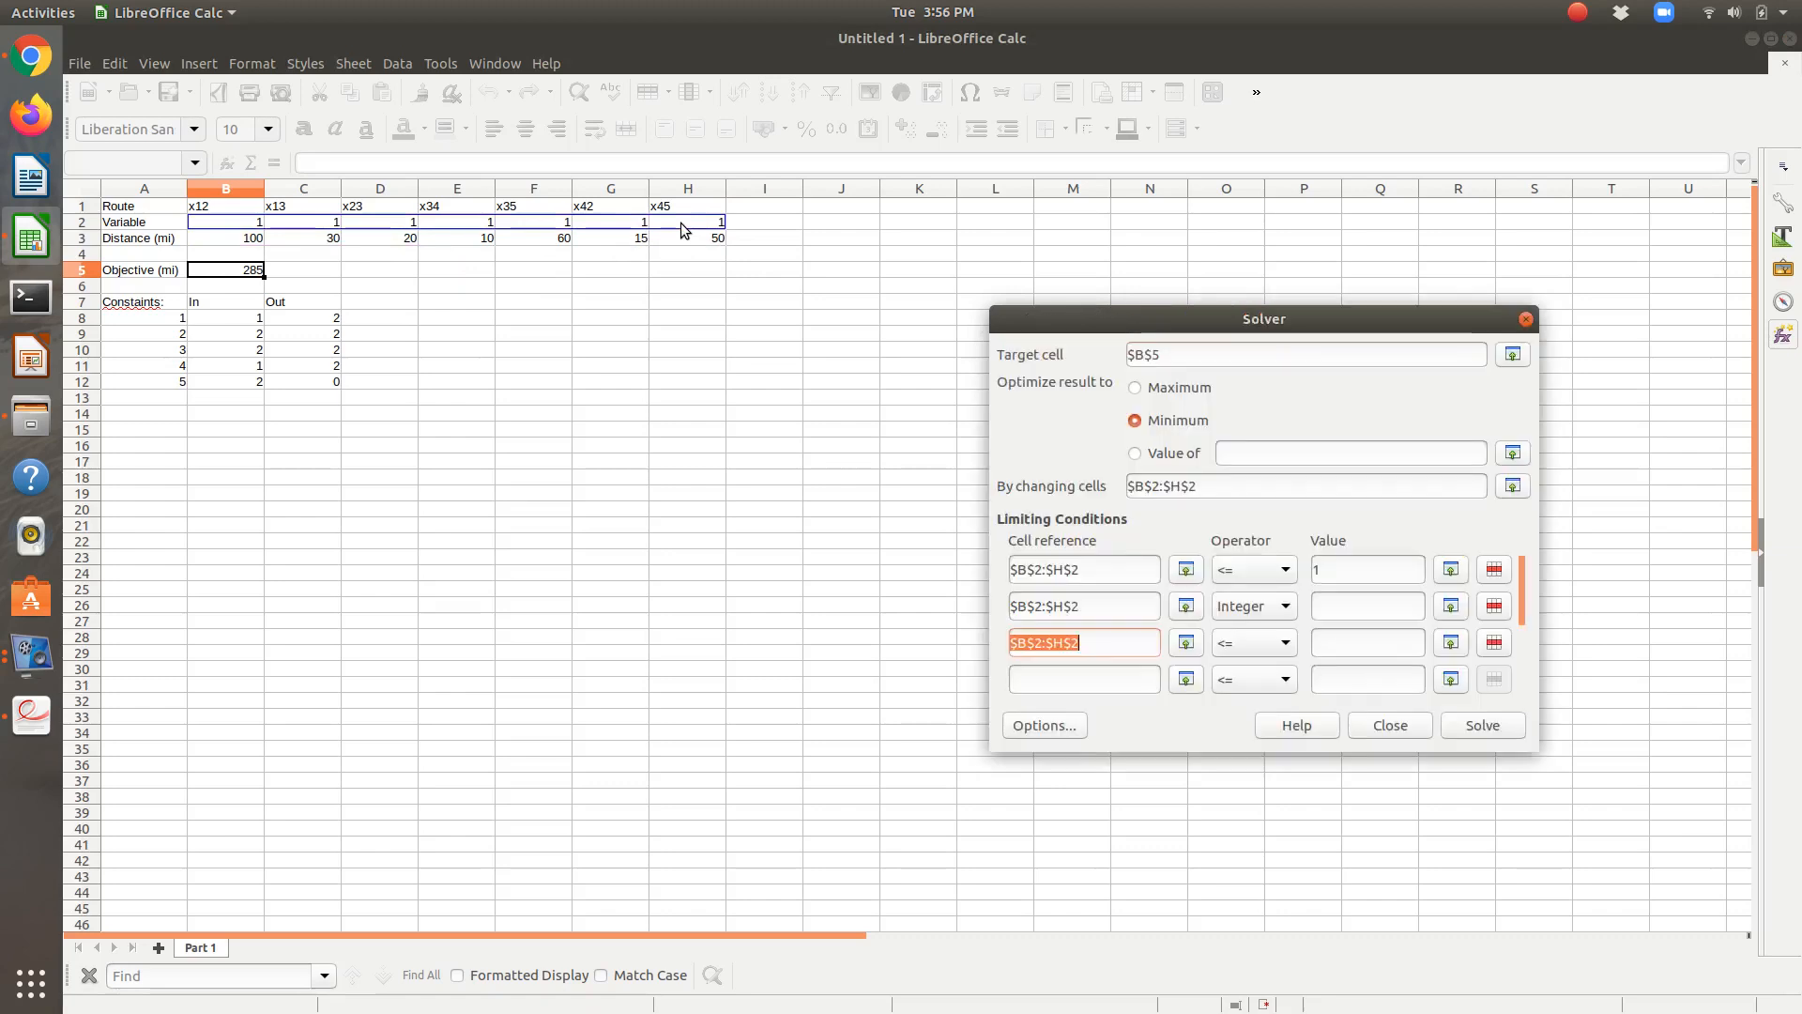
left_click(1266, 645)
left_click(1258, 685)
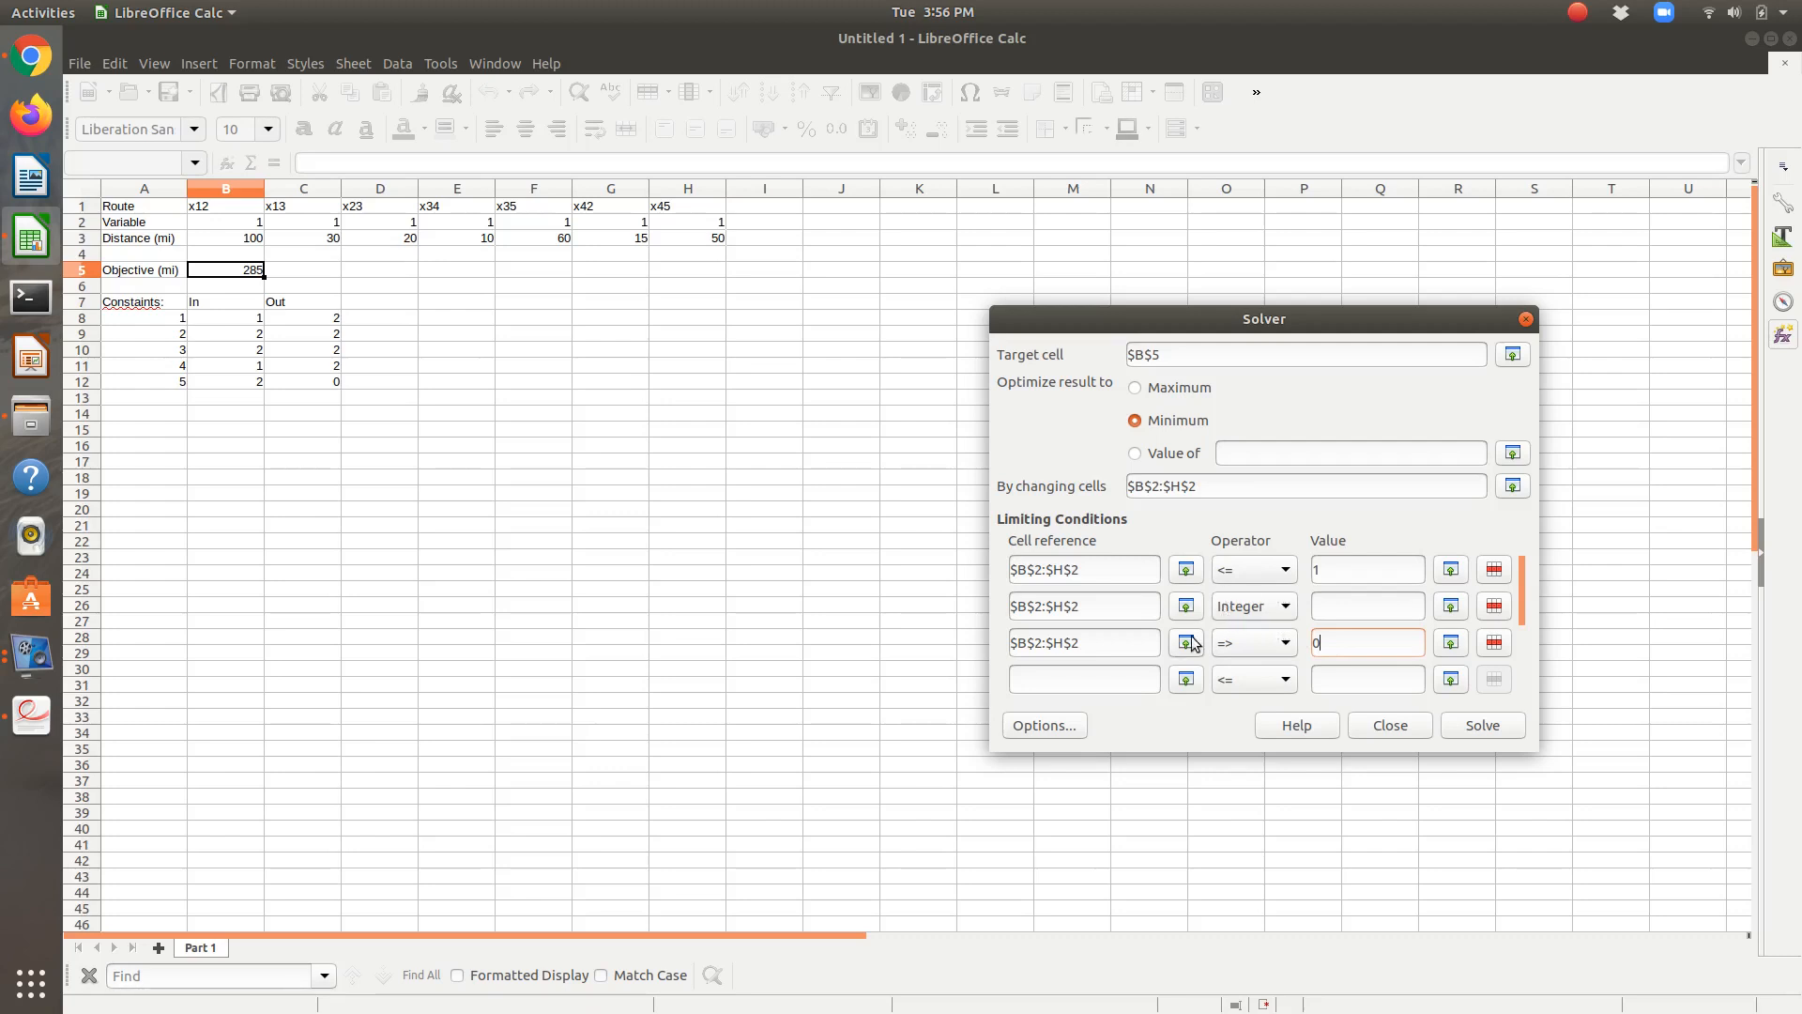
left_click(1044, 724)
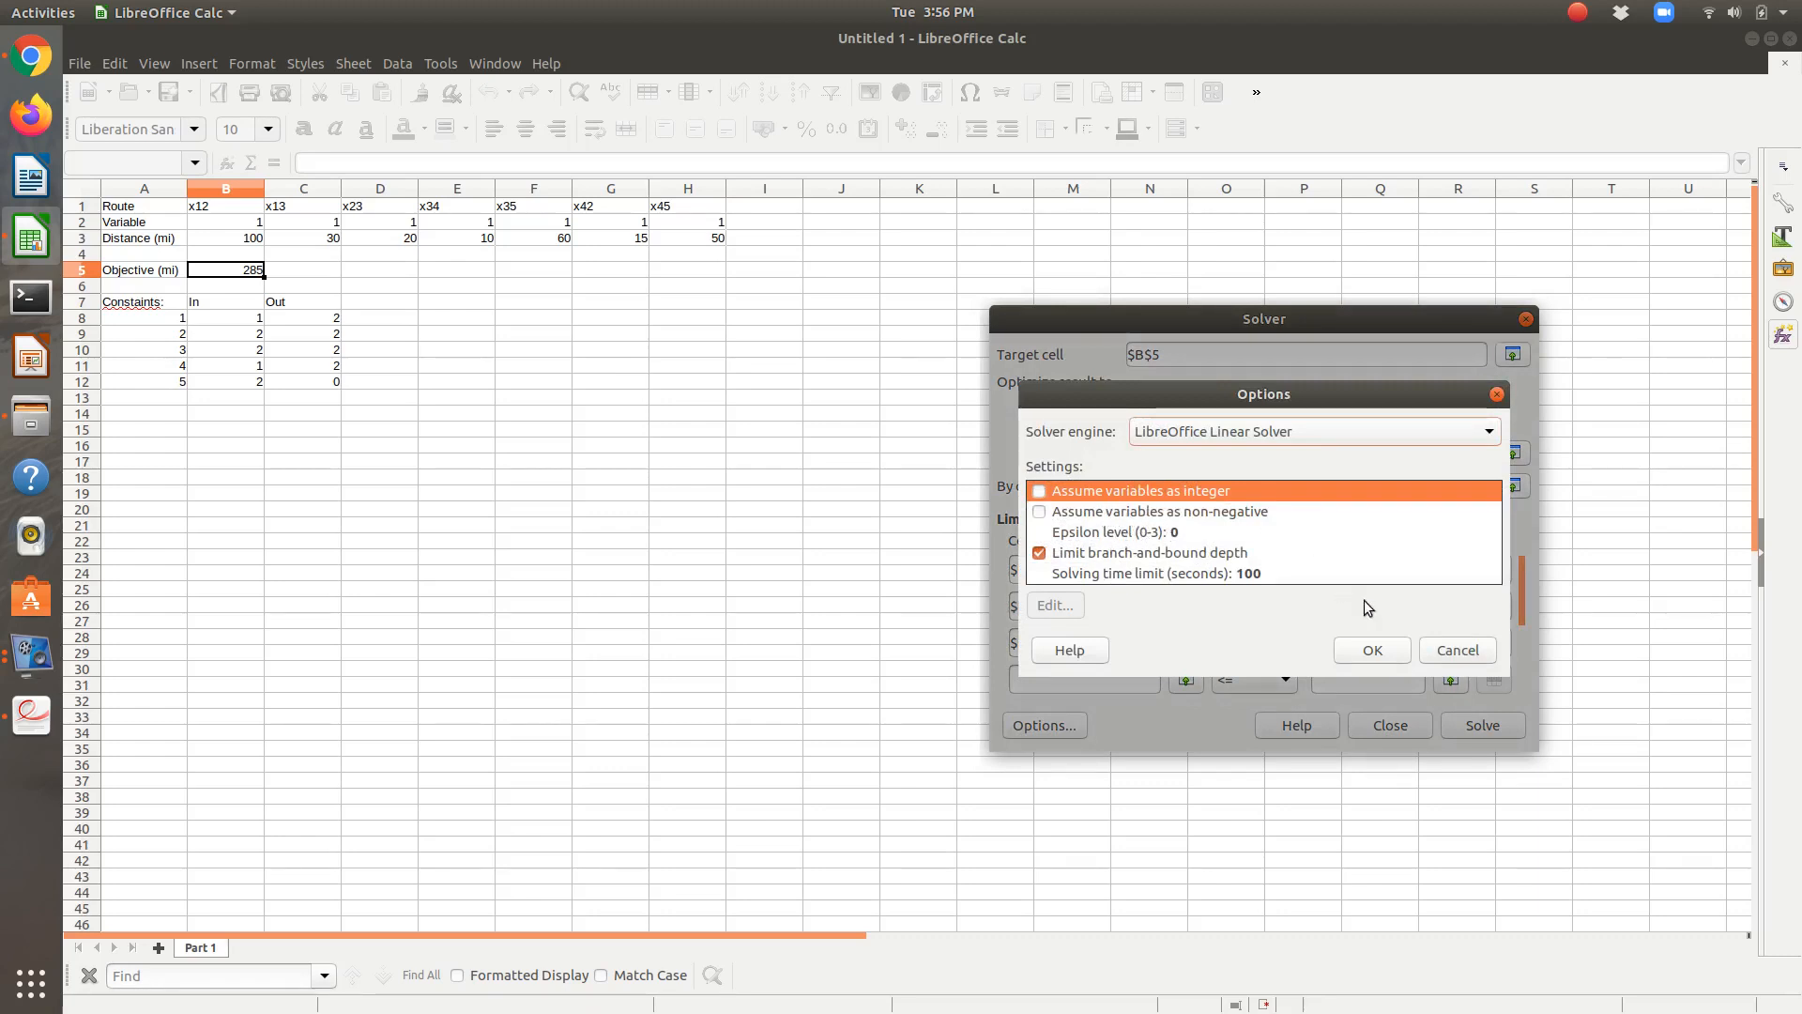
left_click(1457, 649)
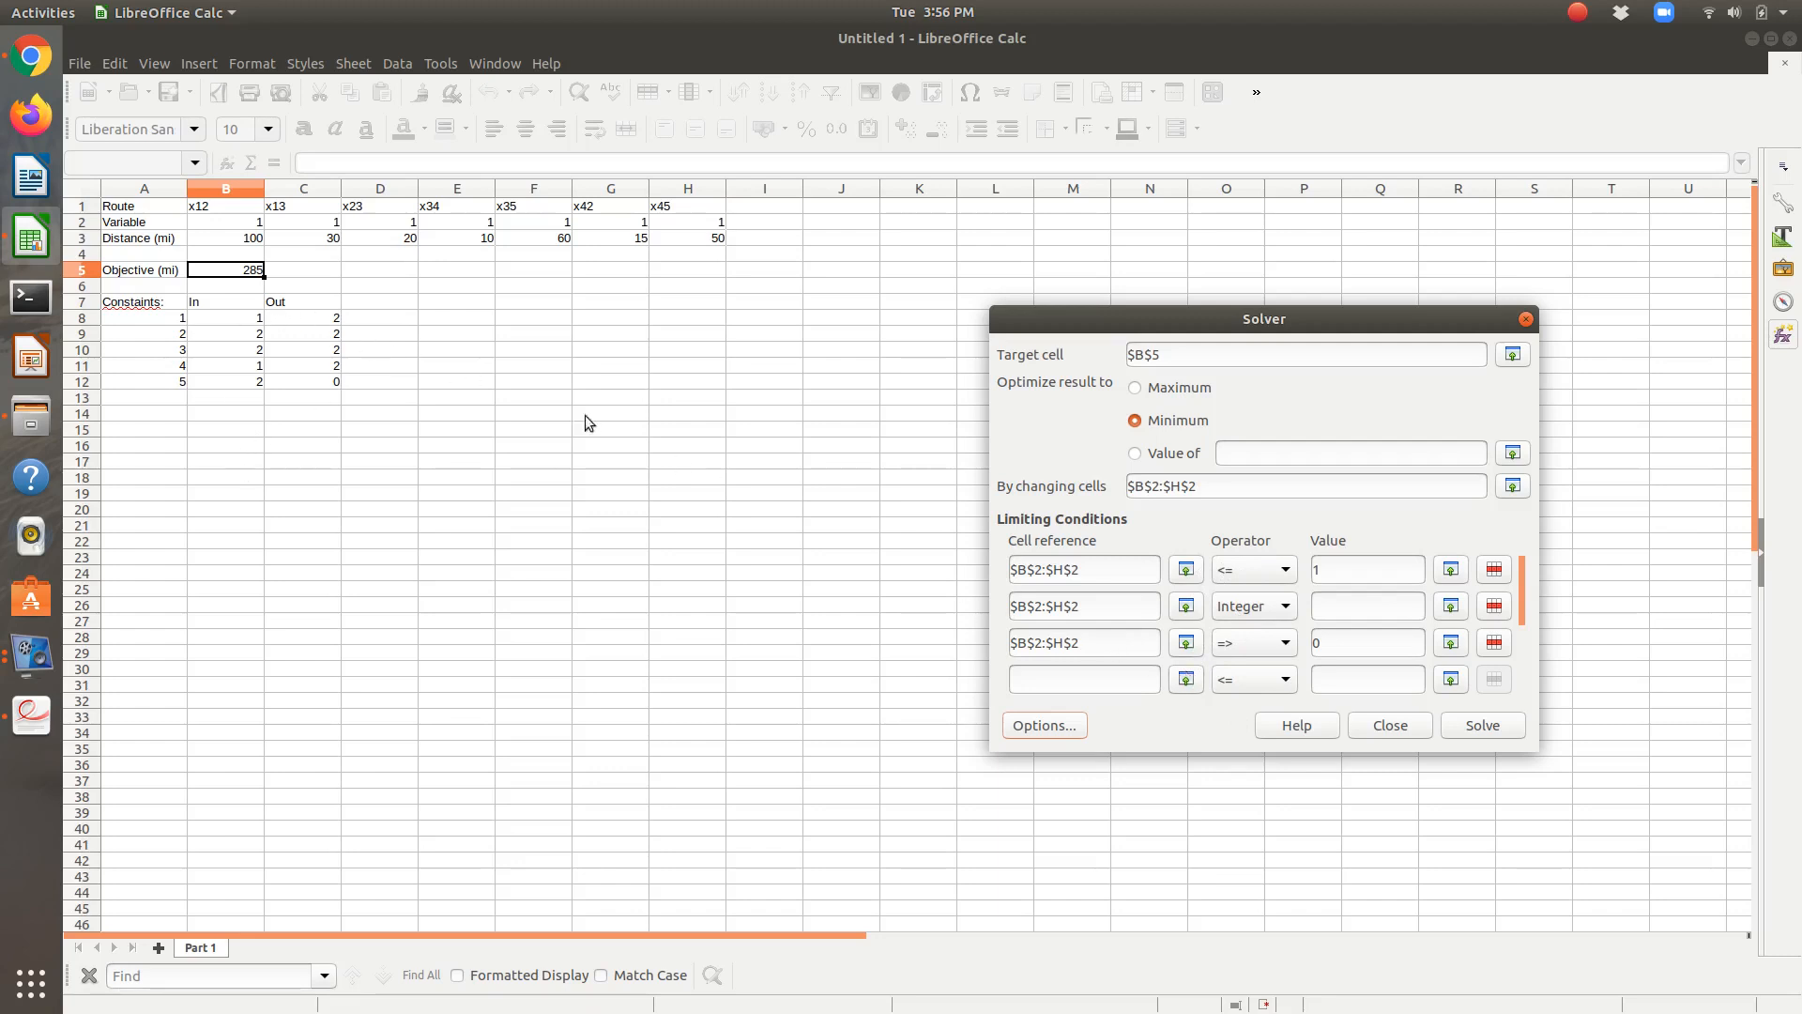
Step: Add the condition that the In cells B8:B12 = the Out cells C8:C12, and solve the model, keeping the result
left_click(1188, 680)
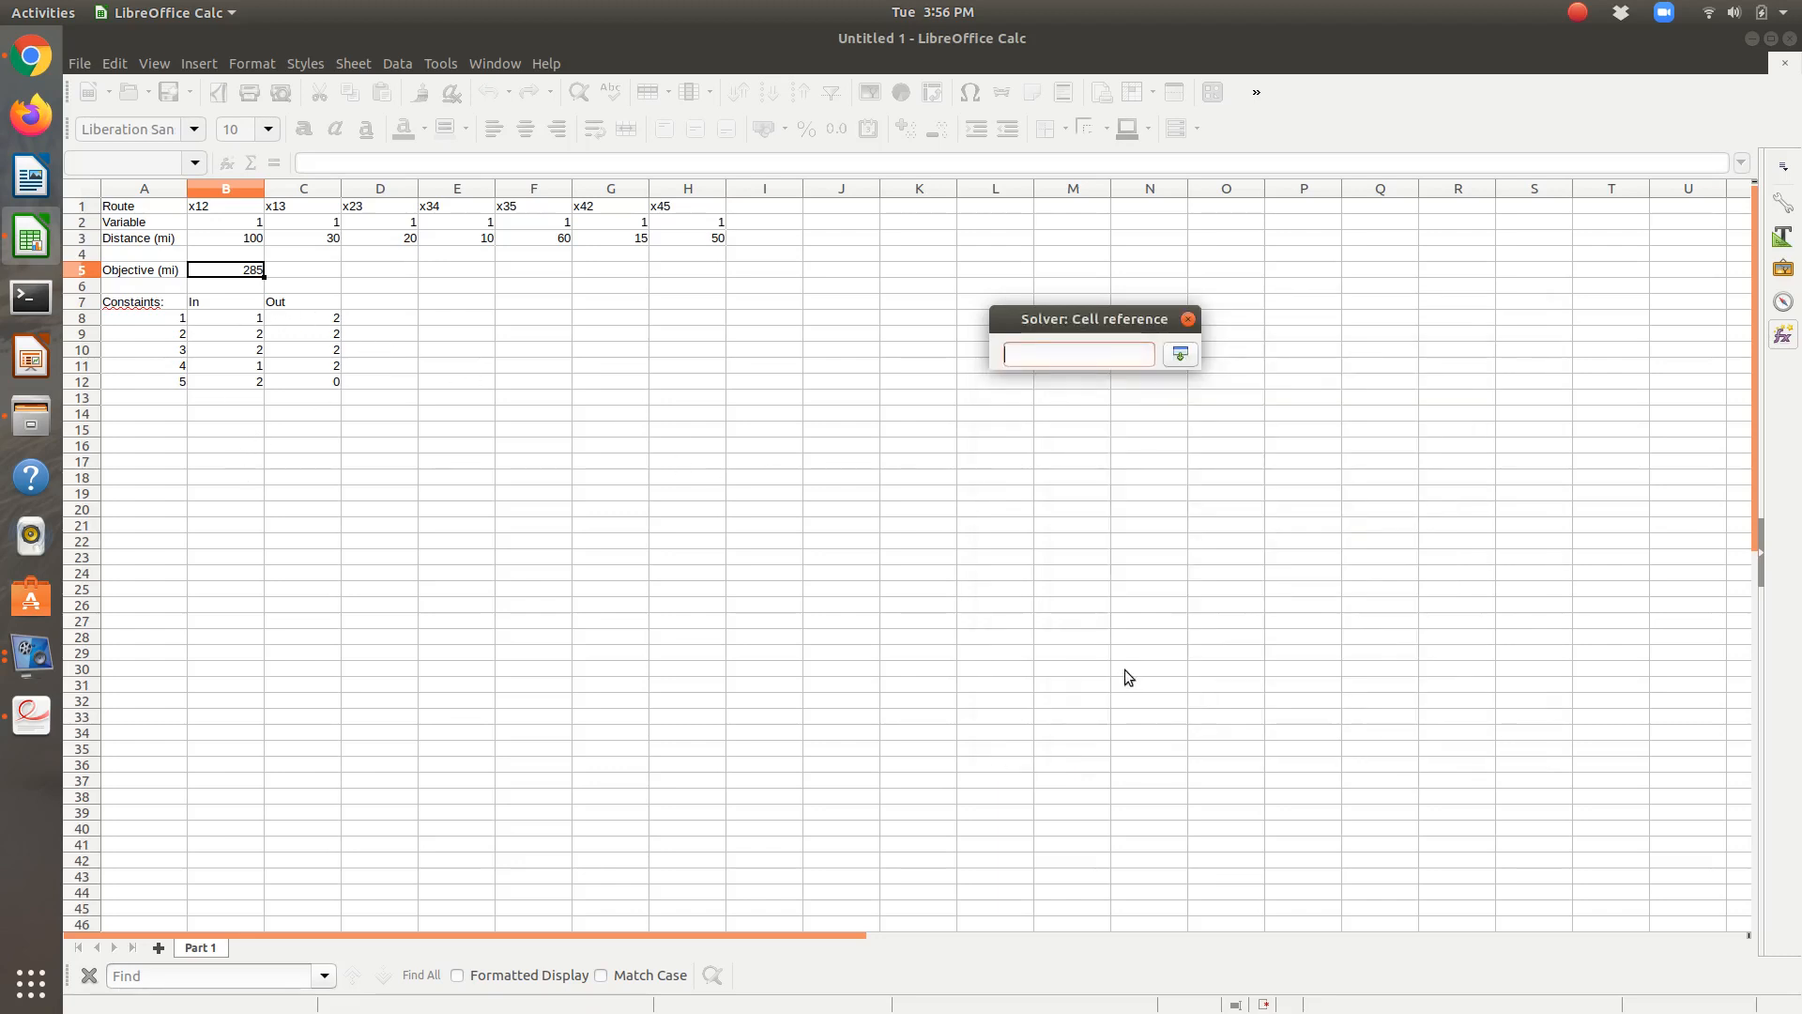
left_click_drag(227, 323, 236, 380)
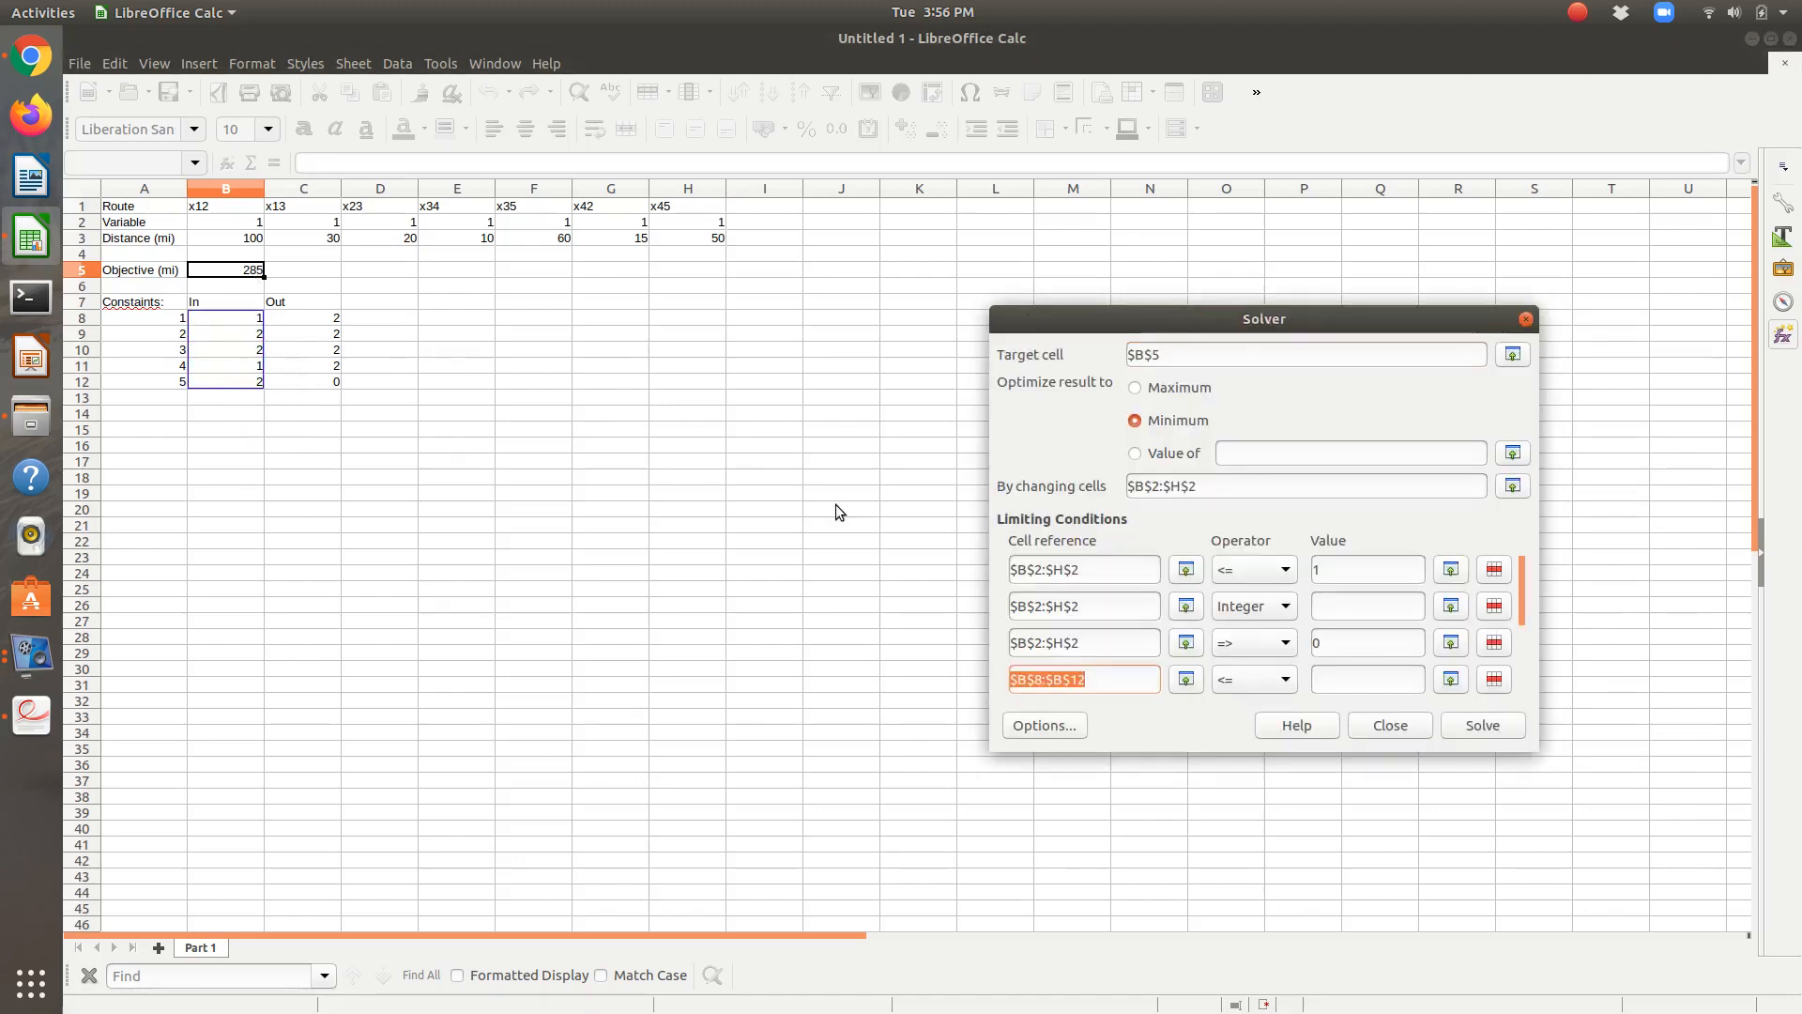
left_click(1248, 680)
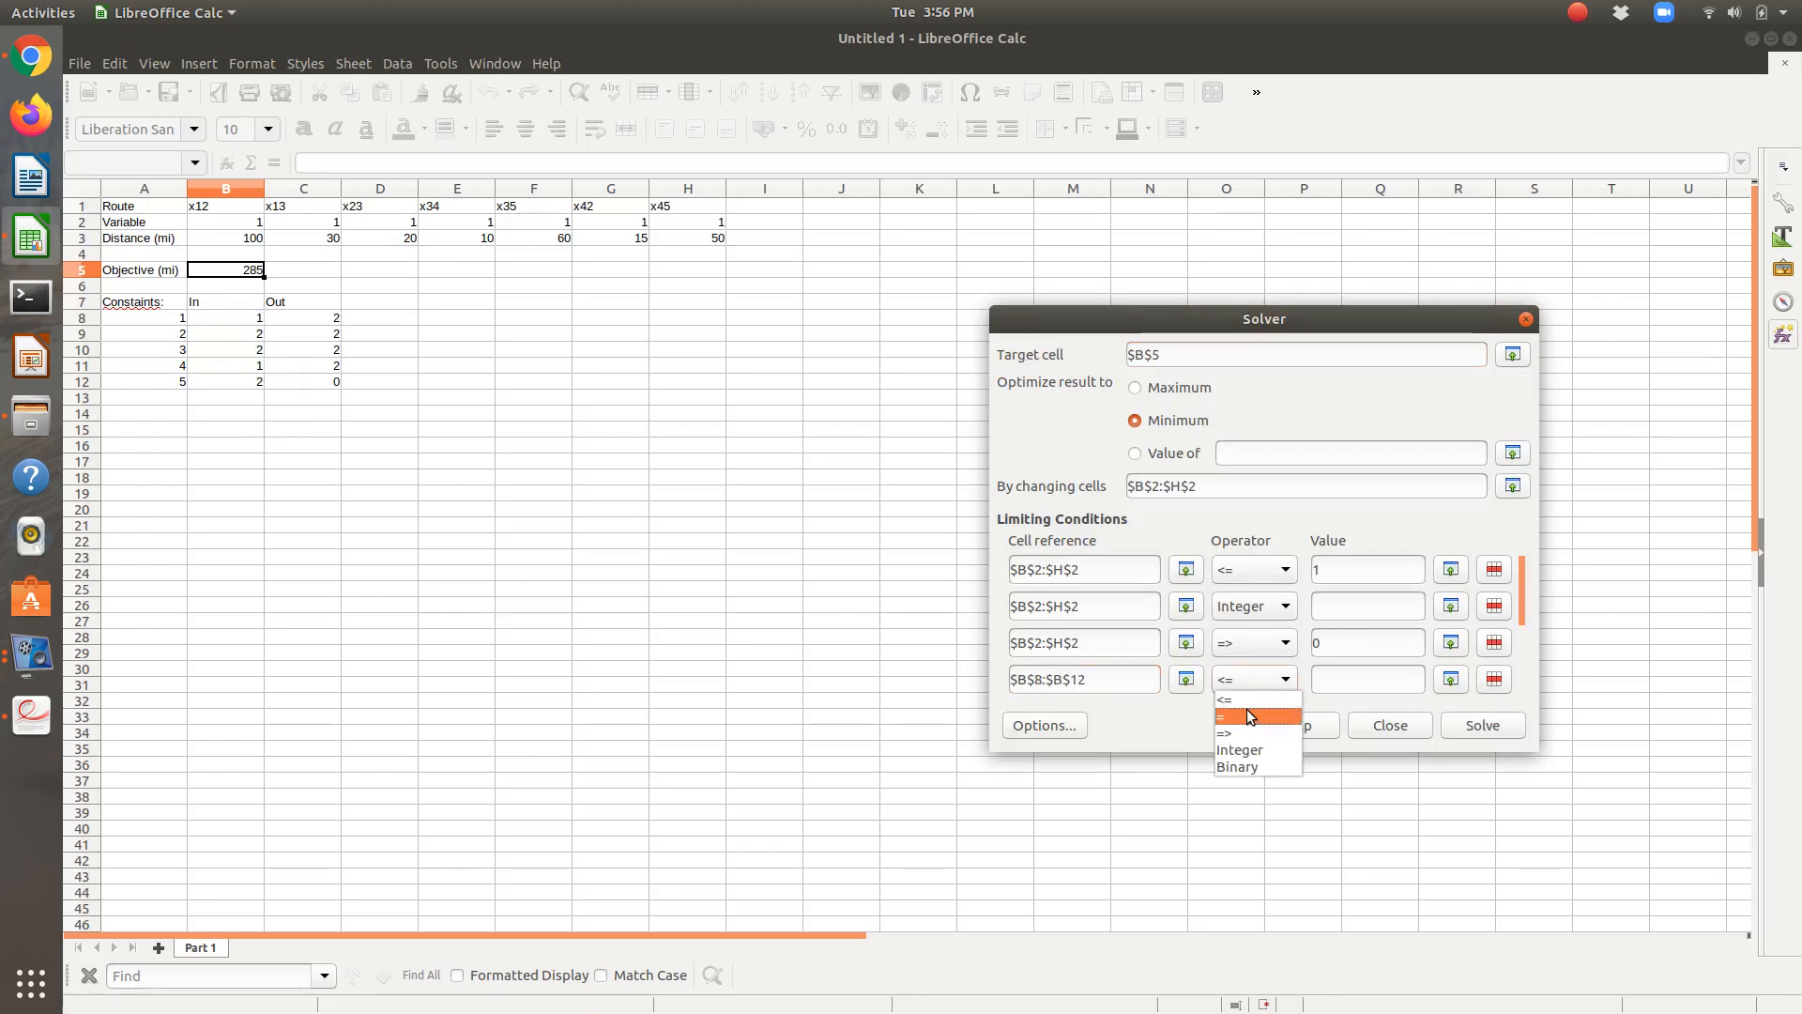
left_click(1247, 715)
left_click(1451, 680)
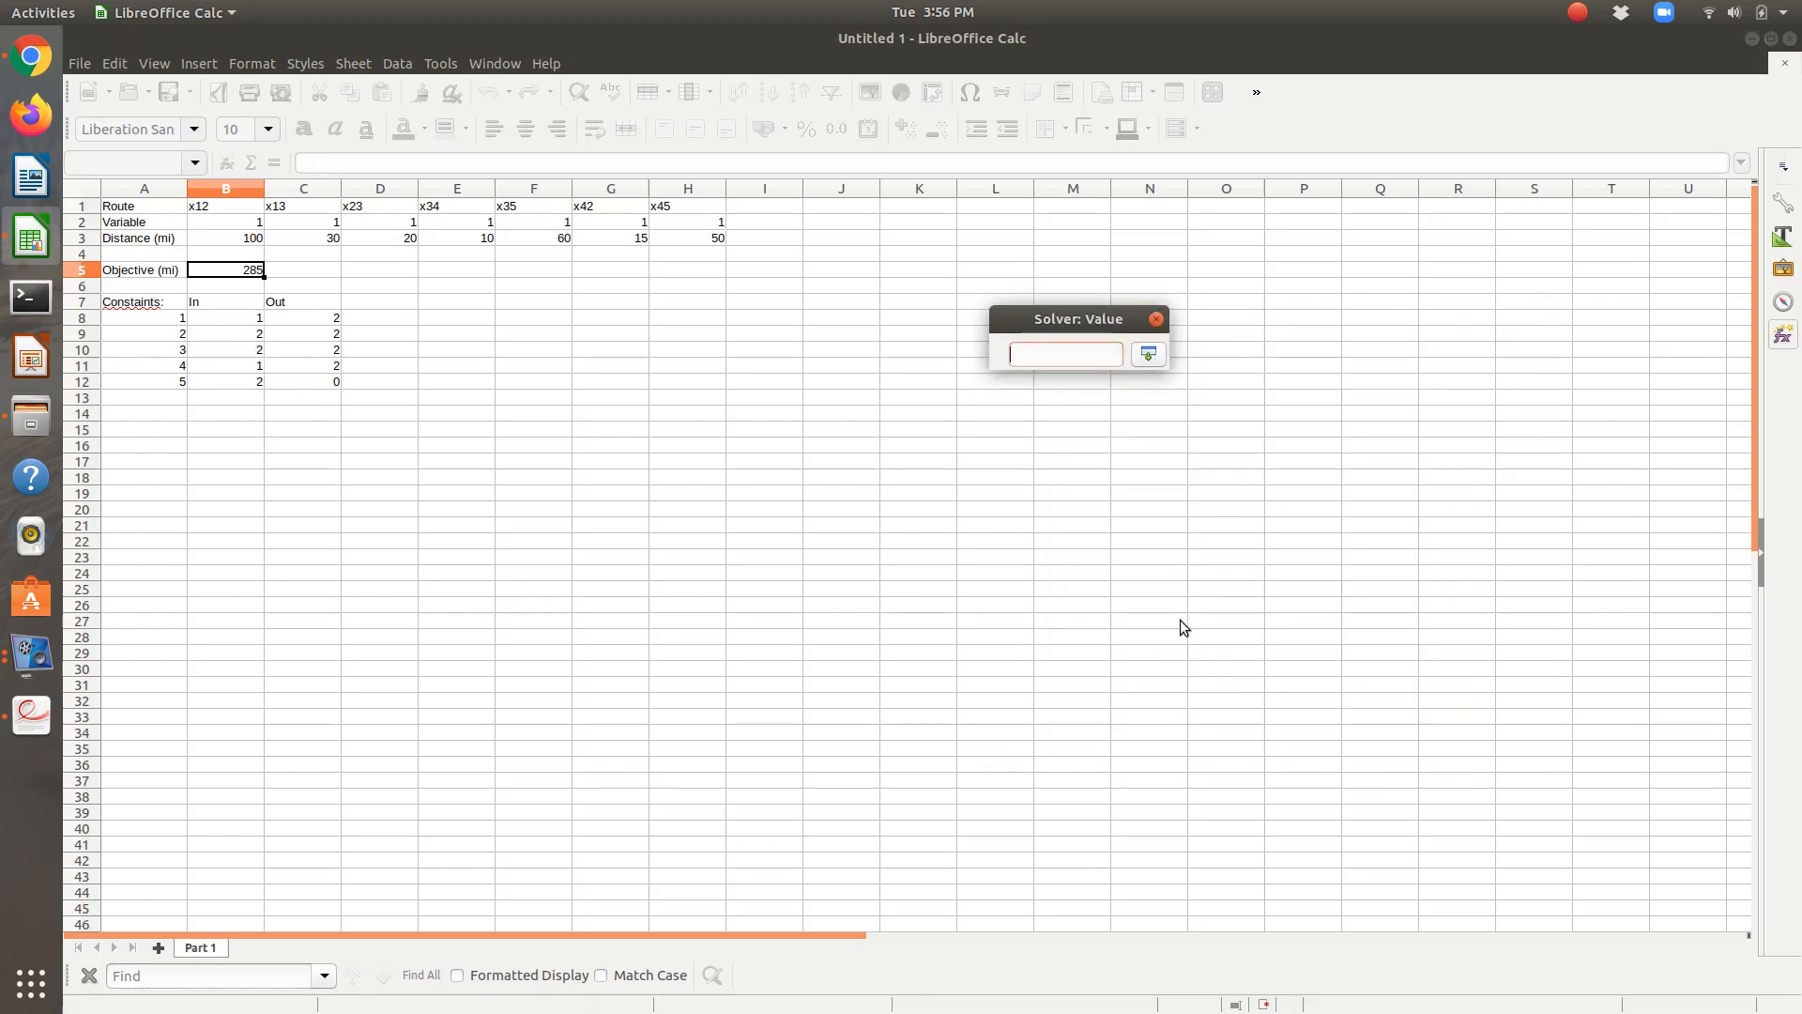
left_click(328, 324)
left_click_drag(328, 323, 332, 388)
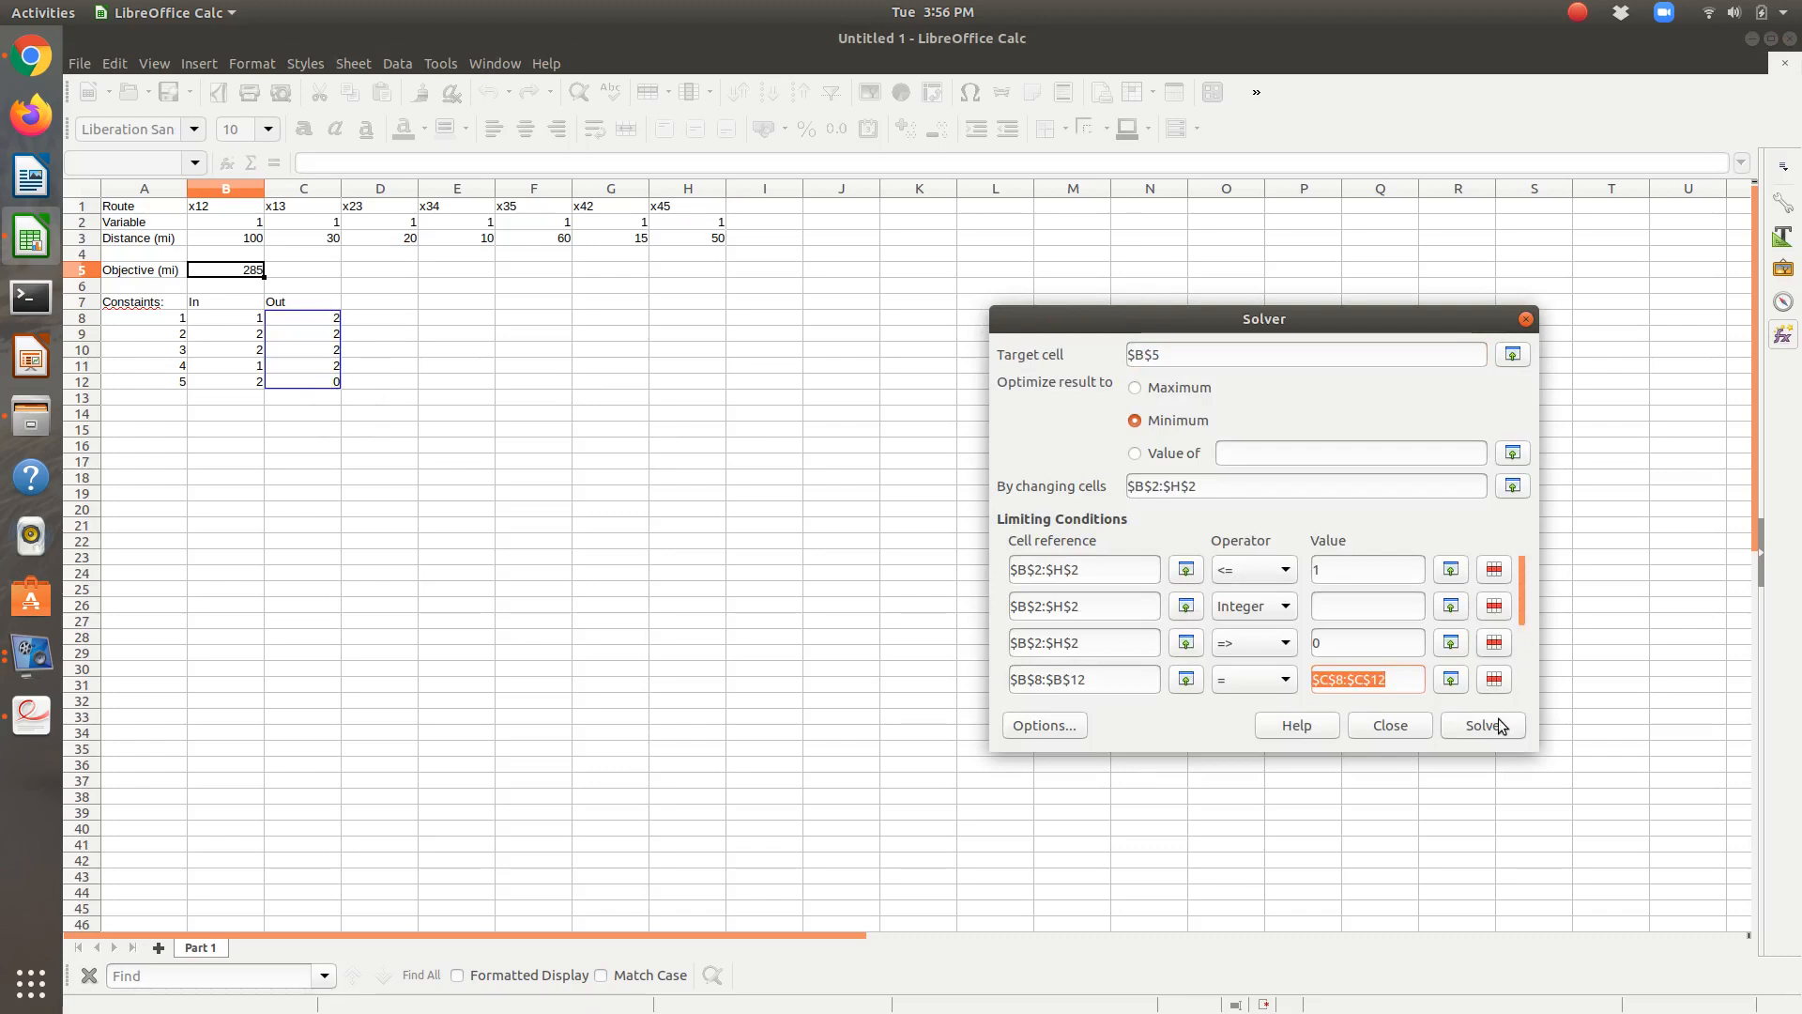
left_click(1497, 721)
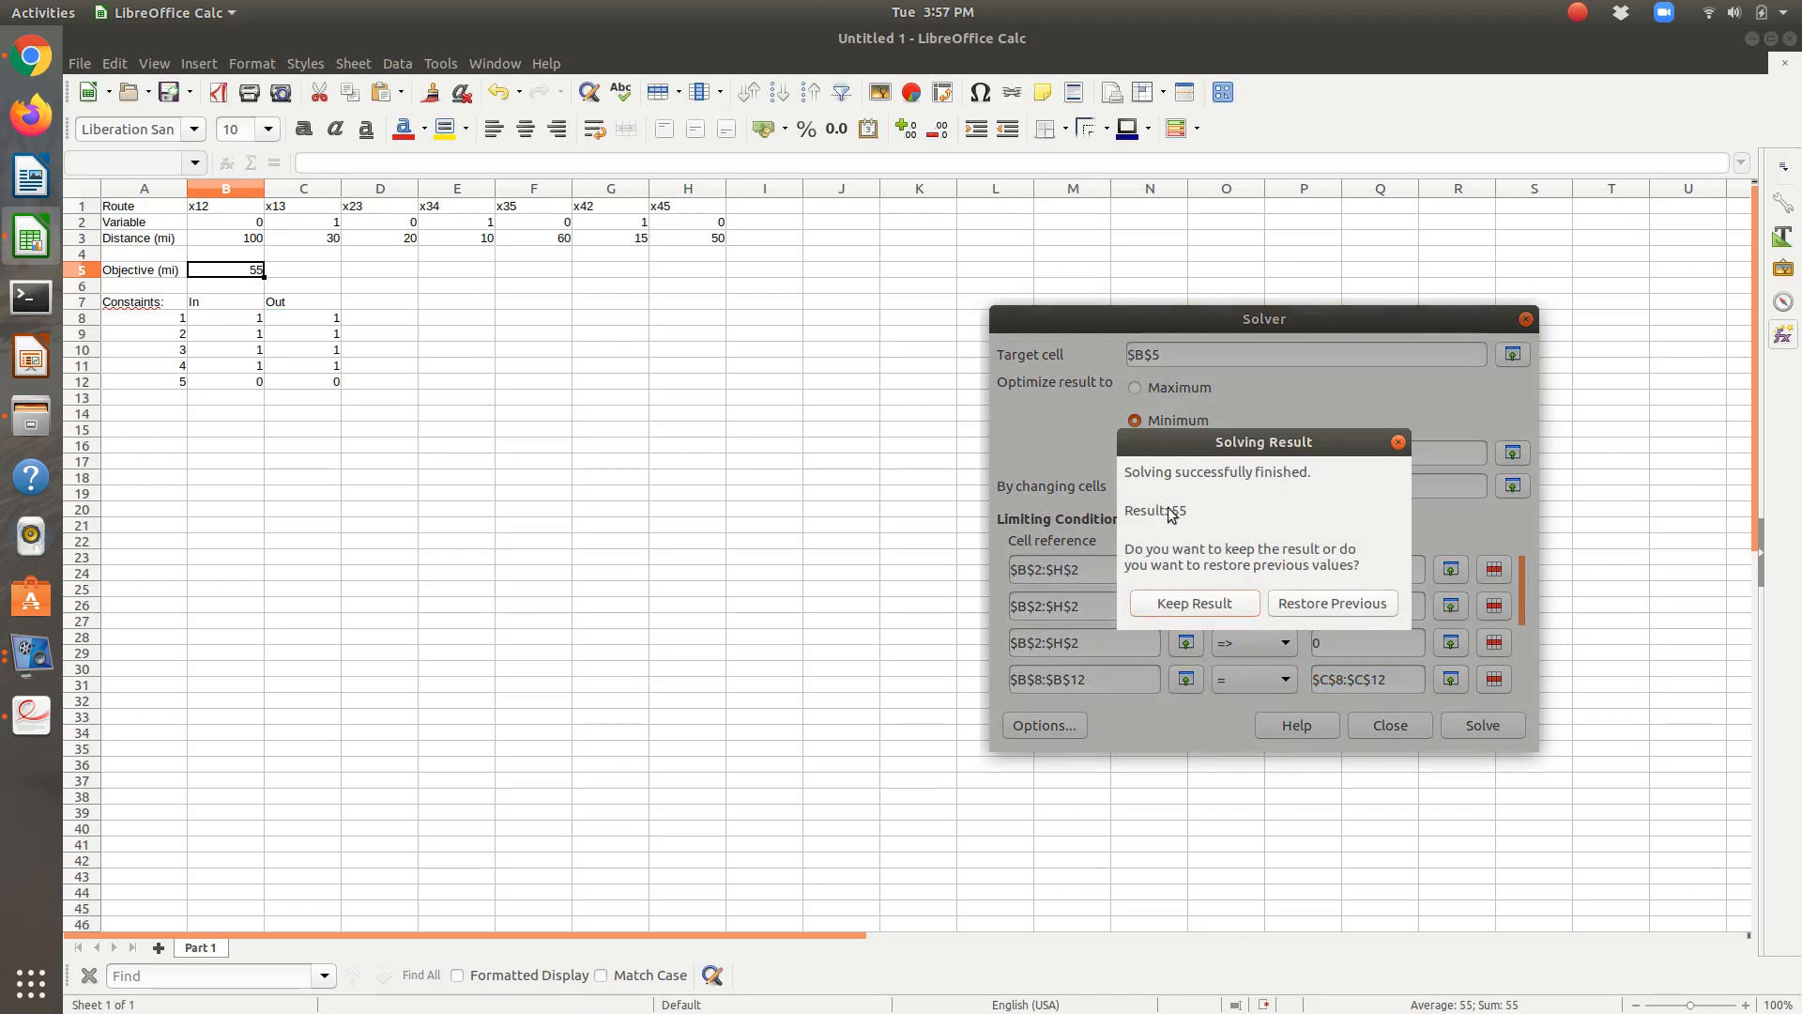
left_click(1208, 605)
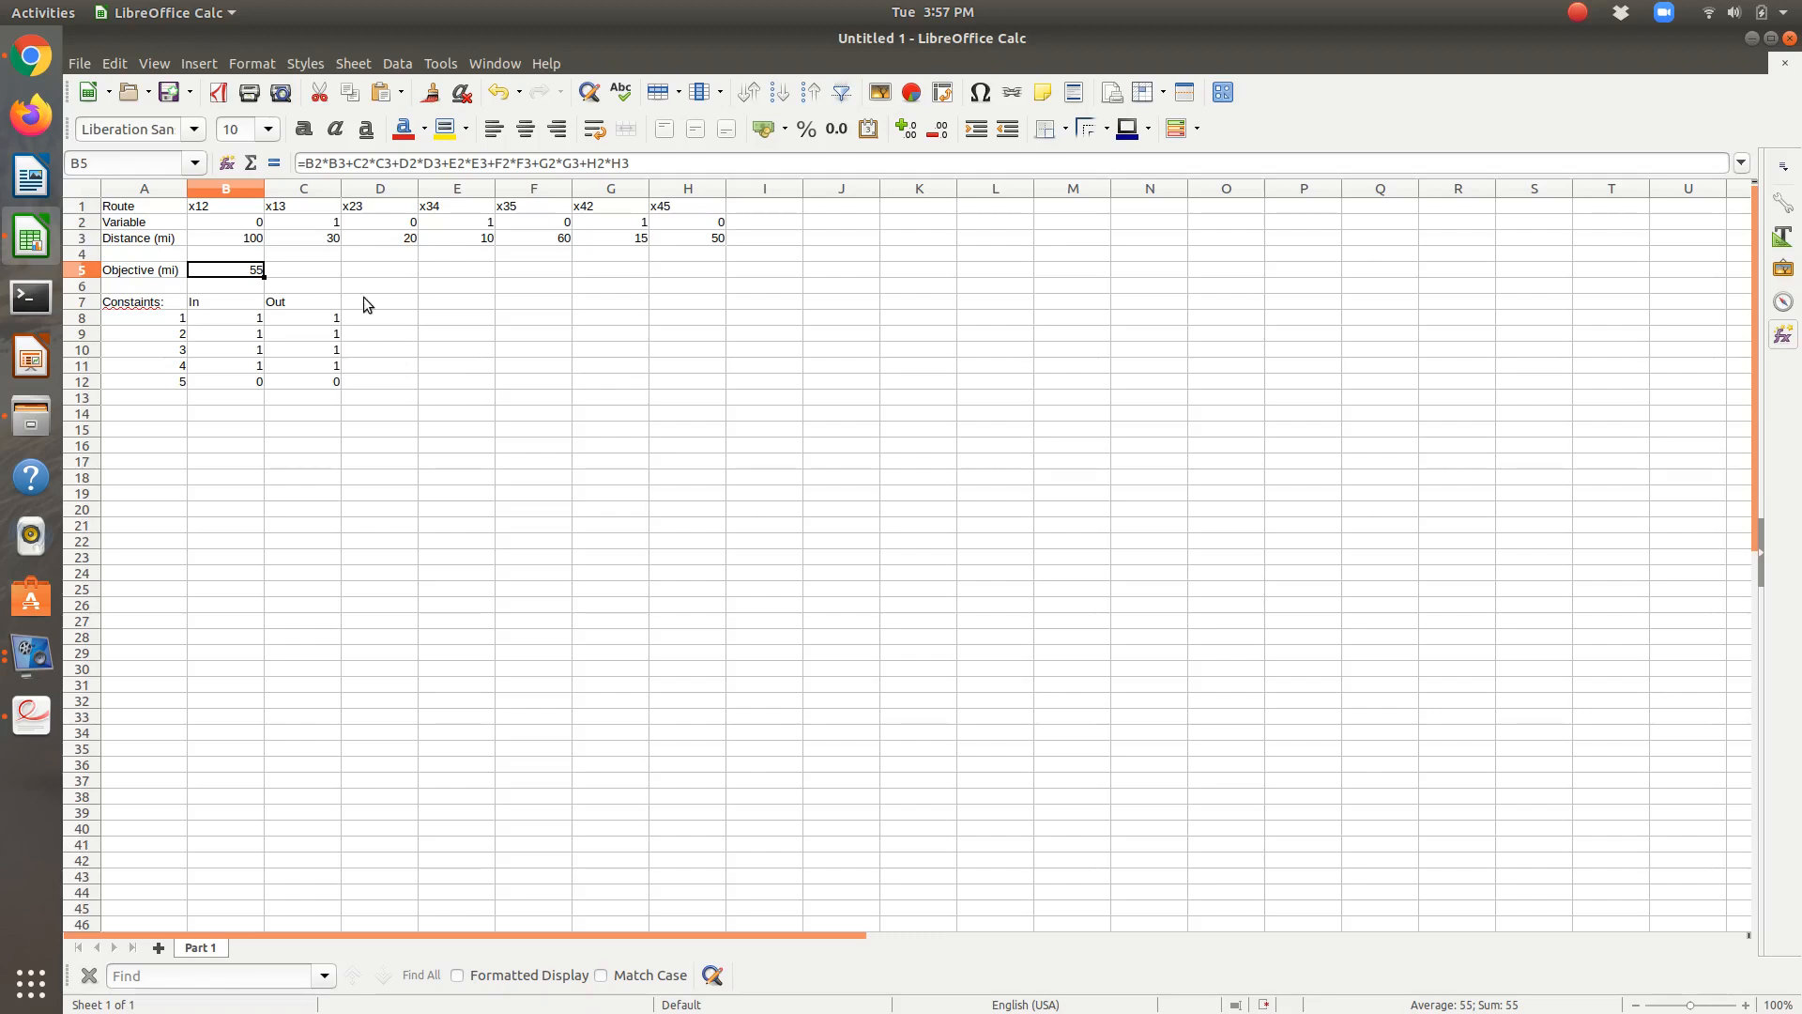
Step: Switch to the PDF notes and examine the network diagram to trace the route from node 1 to node 2
left_click(308, 275)
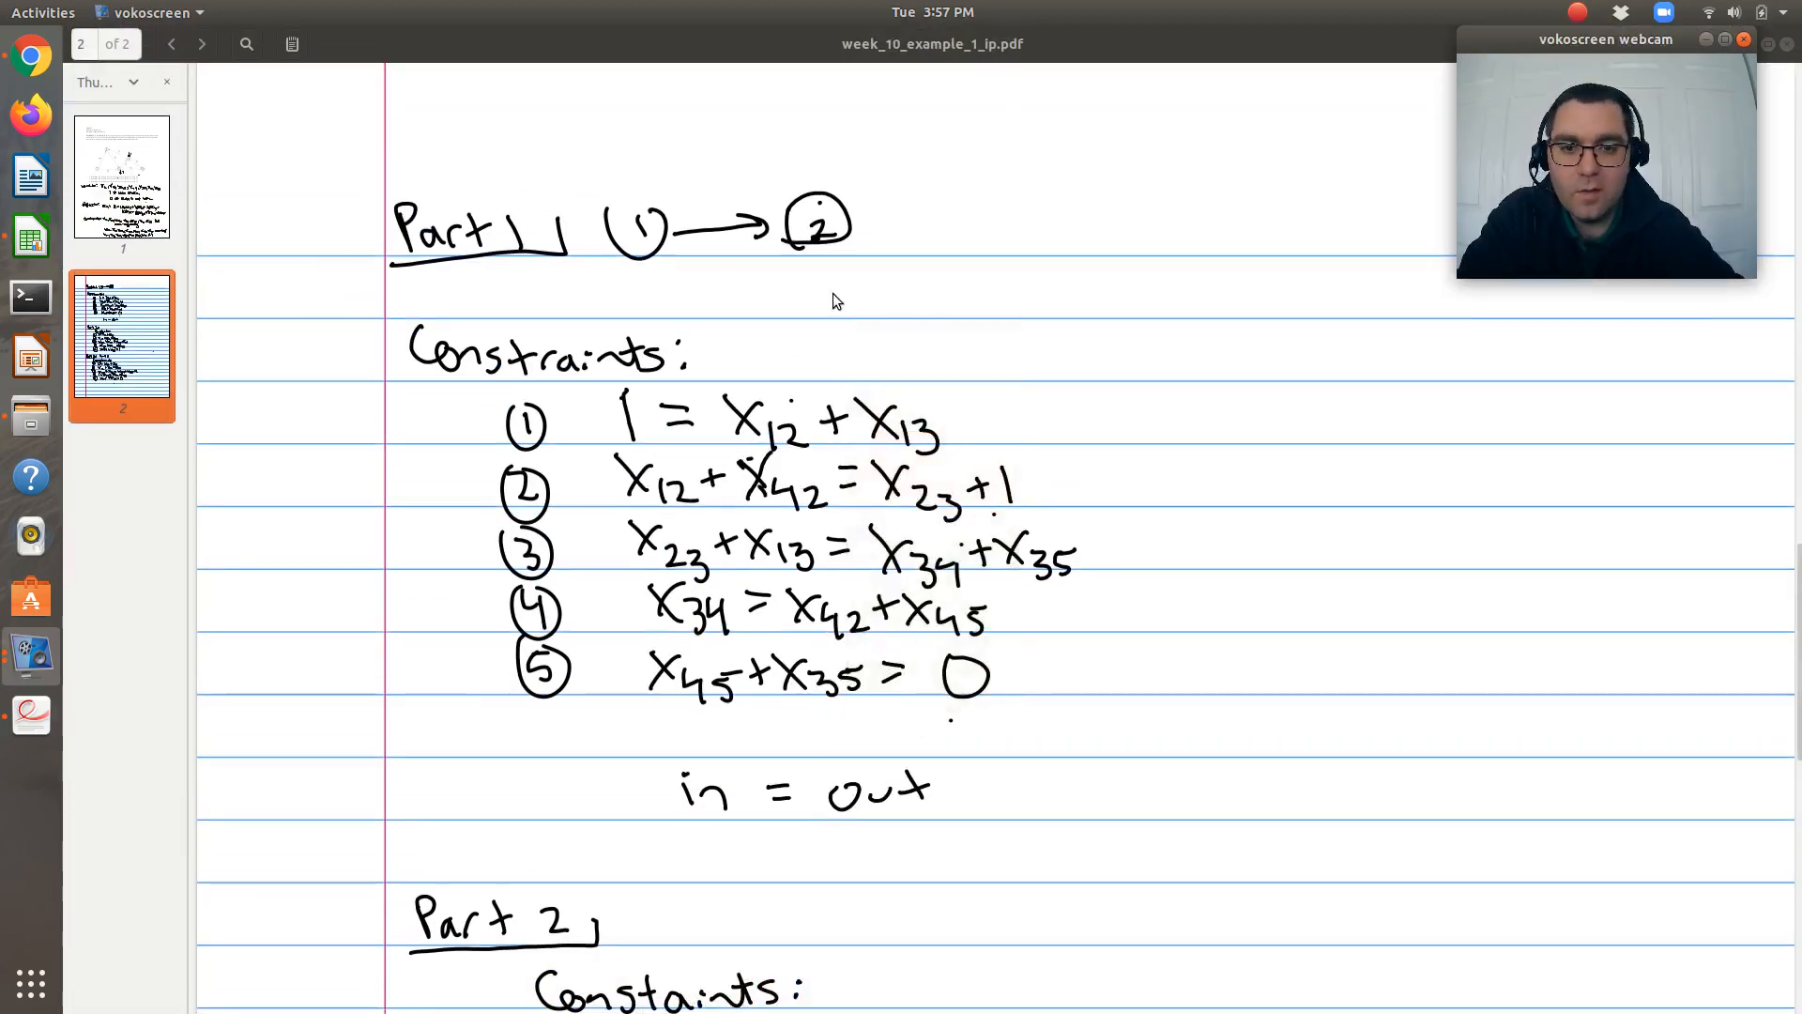
left_click(832, 293)
scroll(831, 293, "up", 20)
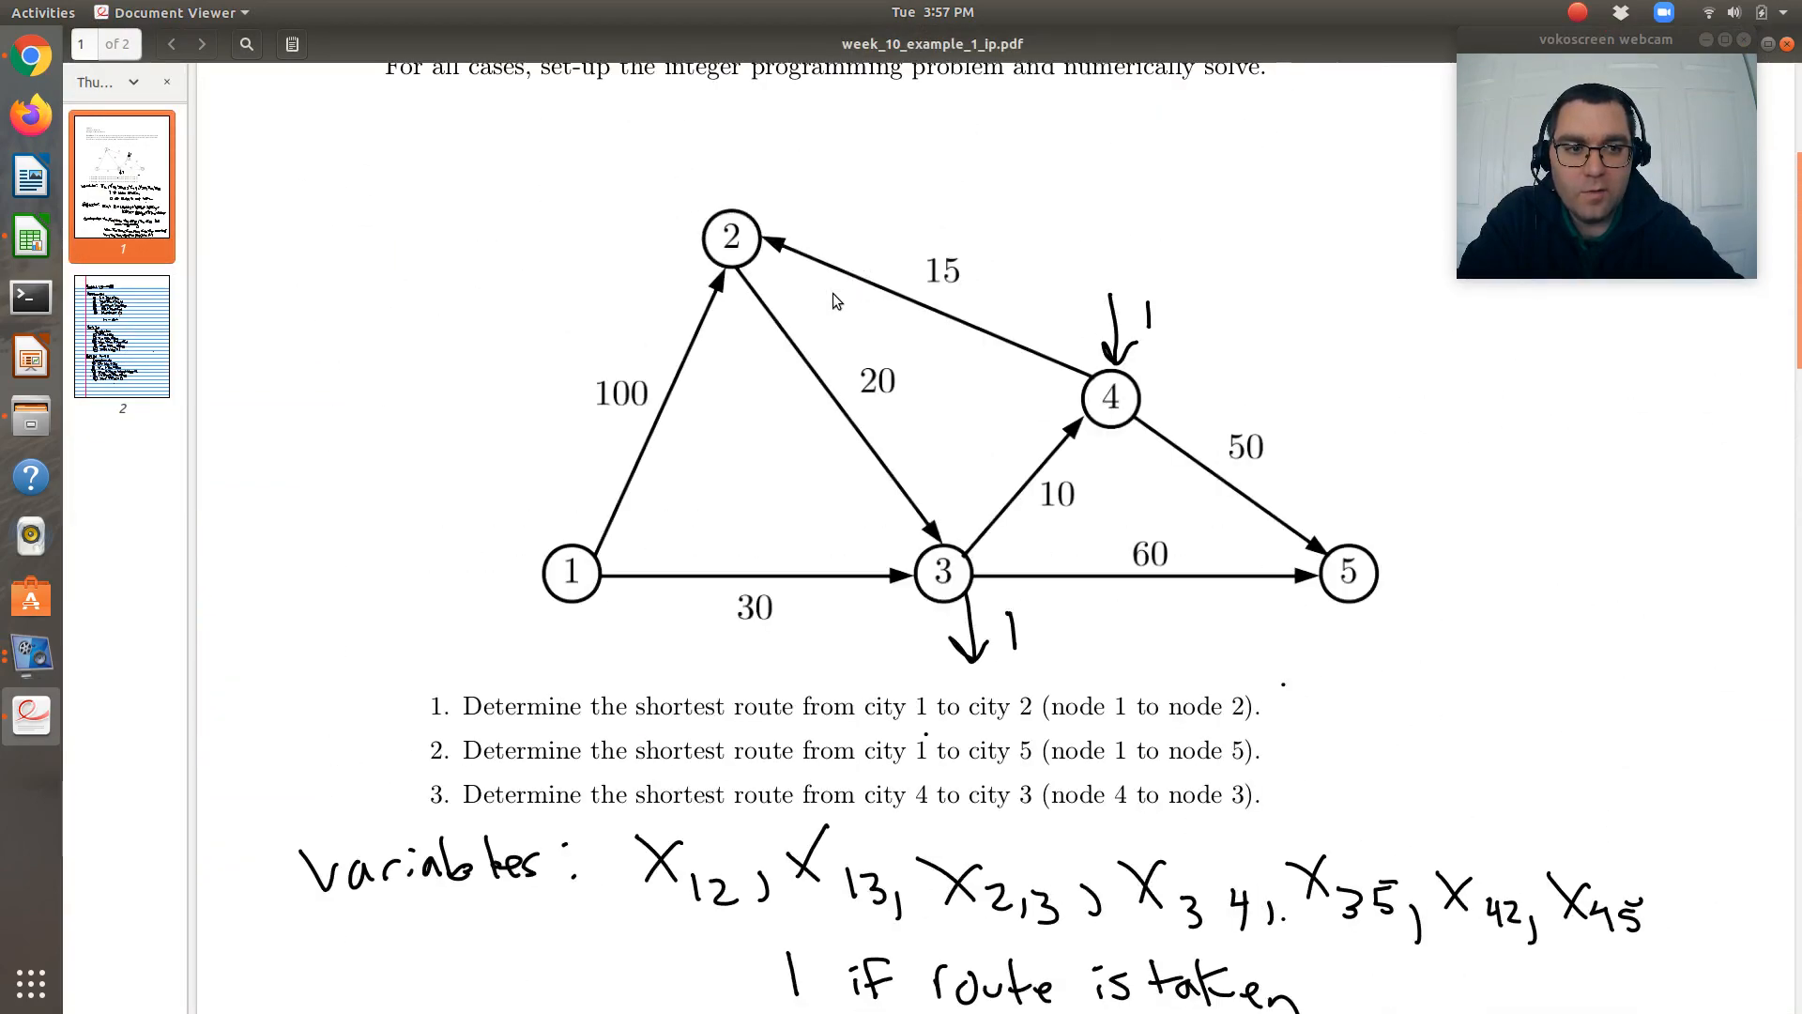
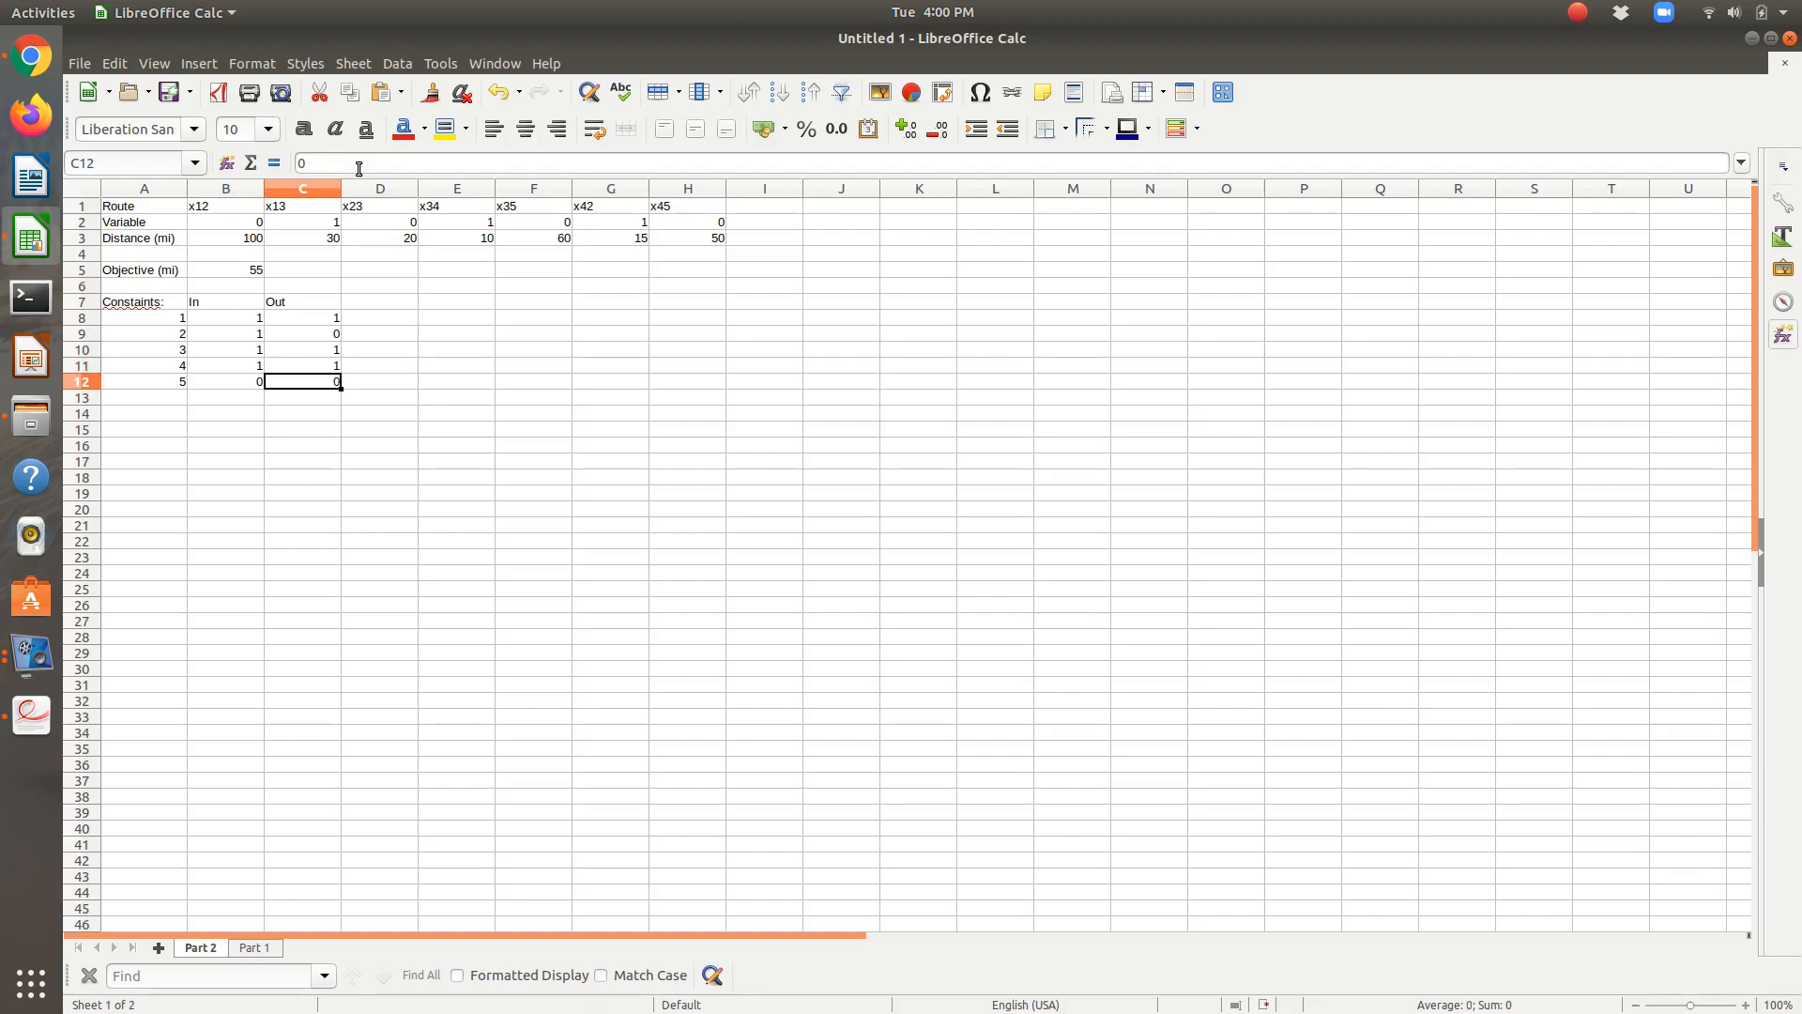
Step: On the Part 2 sheet, set constraint 5's outflow in C12 to 1 and check it against the Part 2 constraints in the PDF notes
key("Return")
key("alt+Tab")
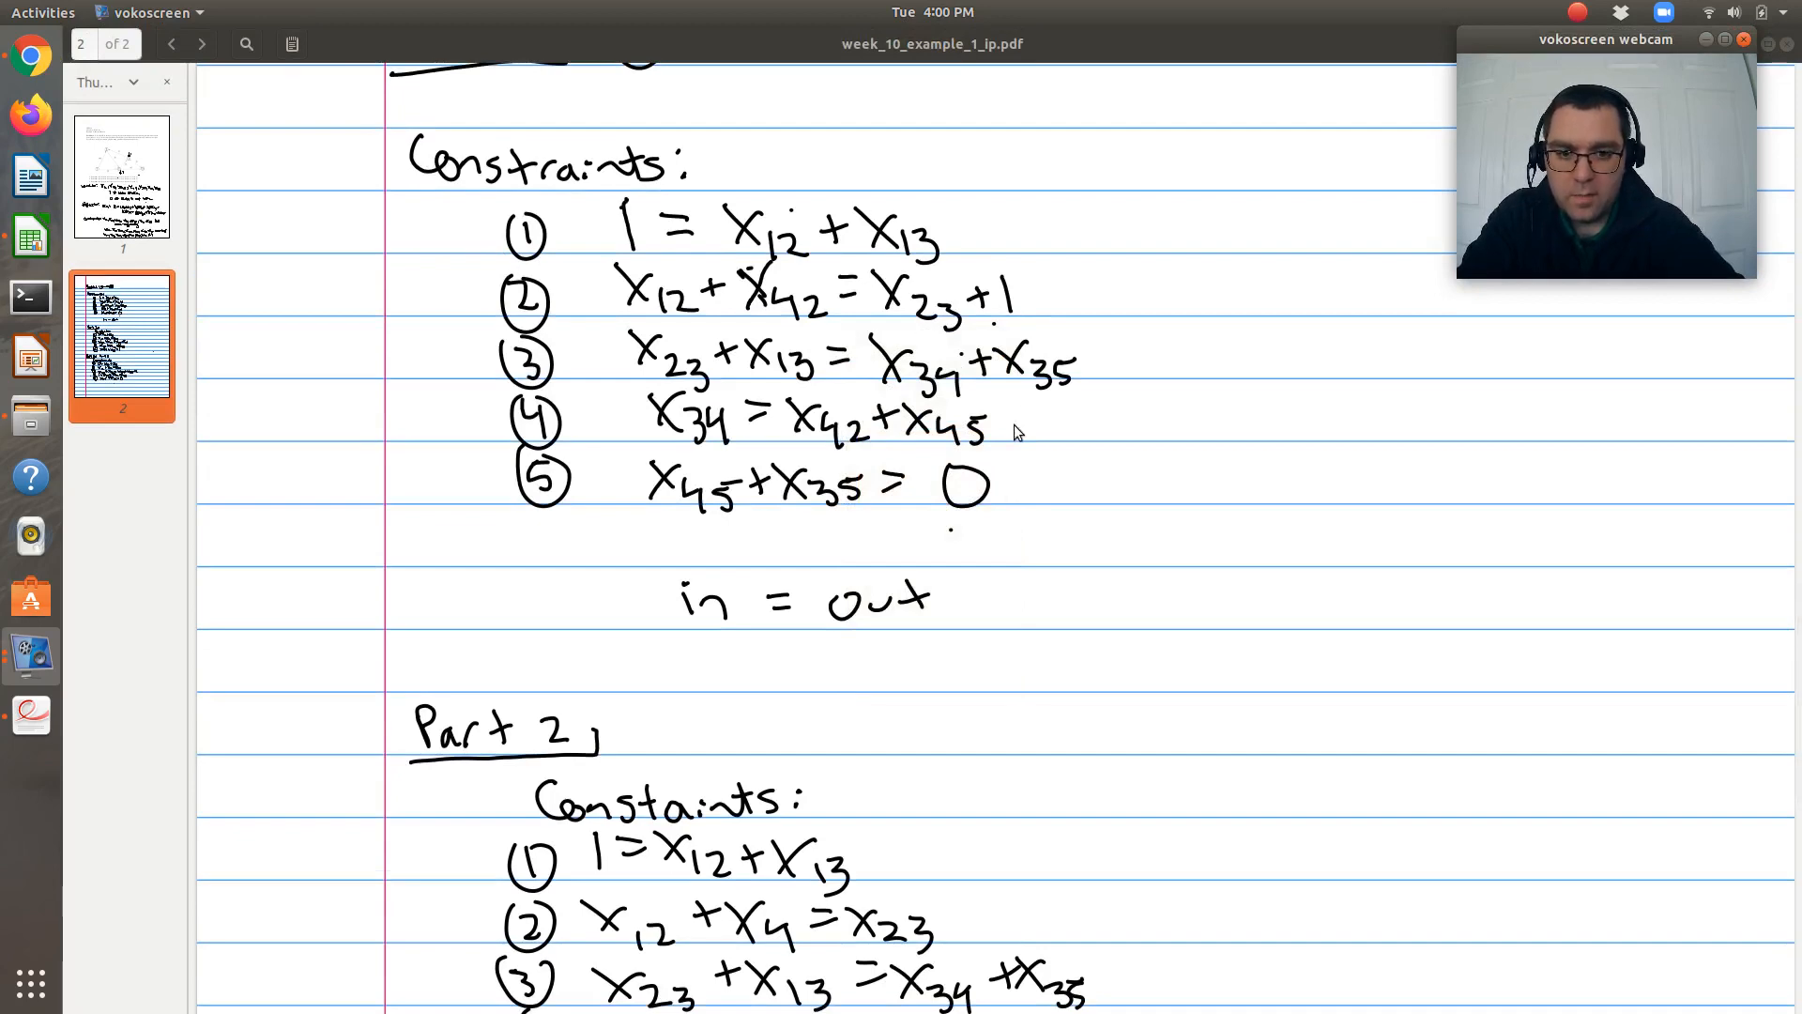
left_click(1072, 549)
scroll(1072, 549, "down", 2)
scroll(1072, 549, "down", 2)
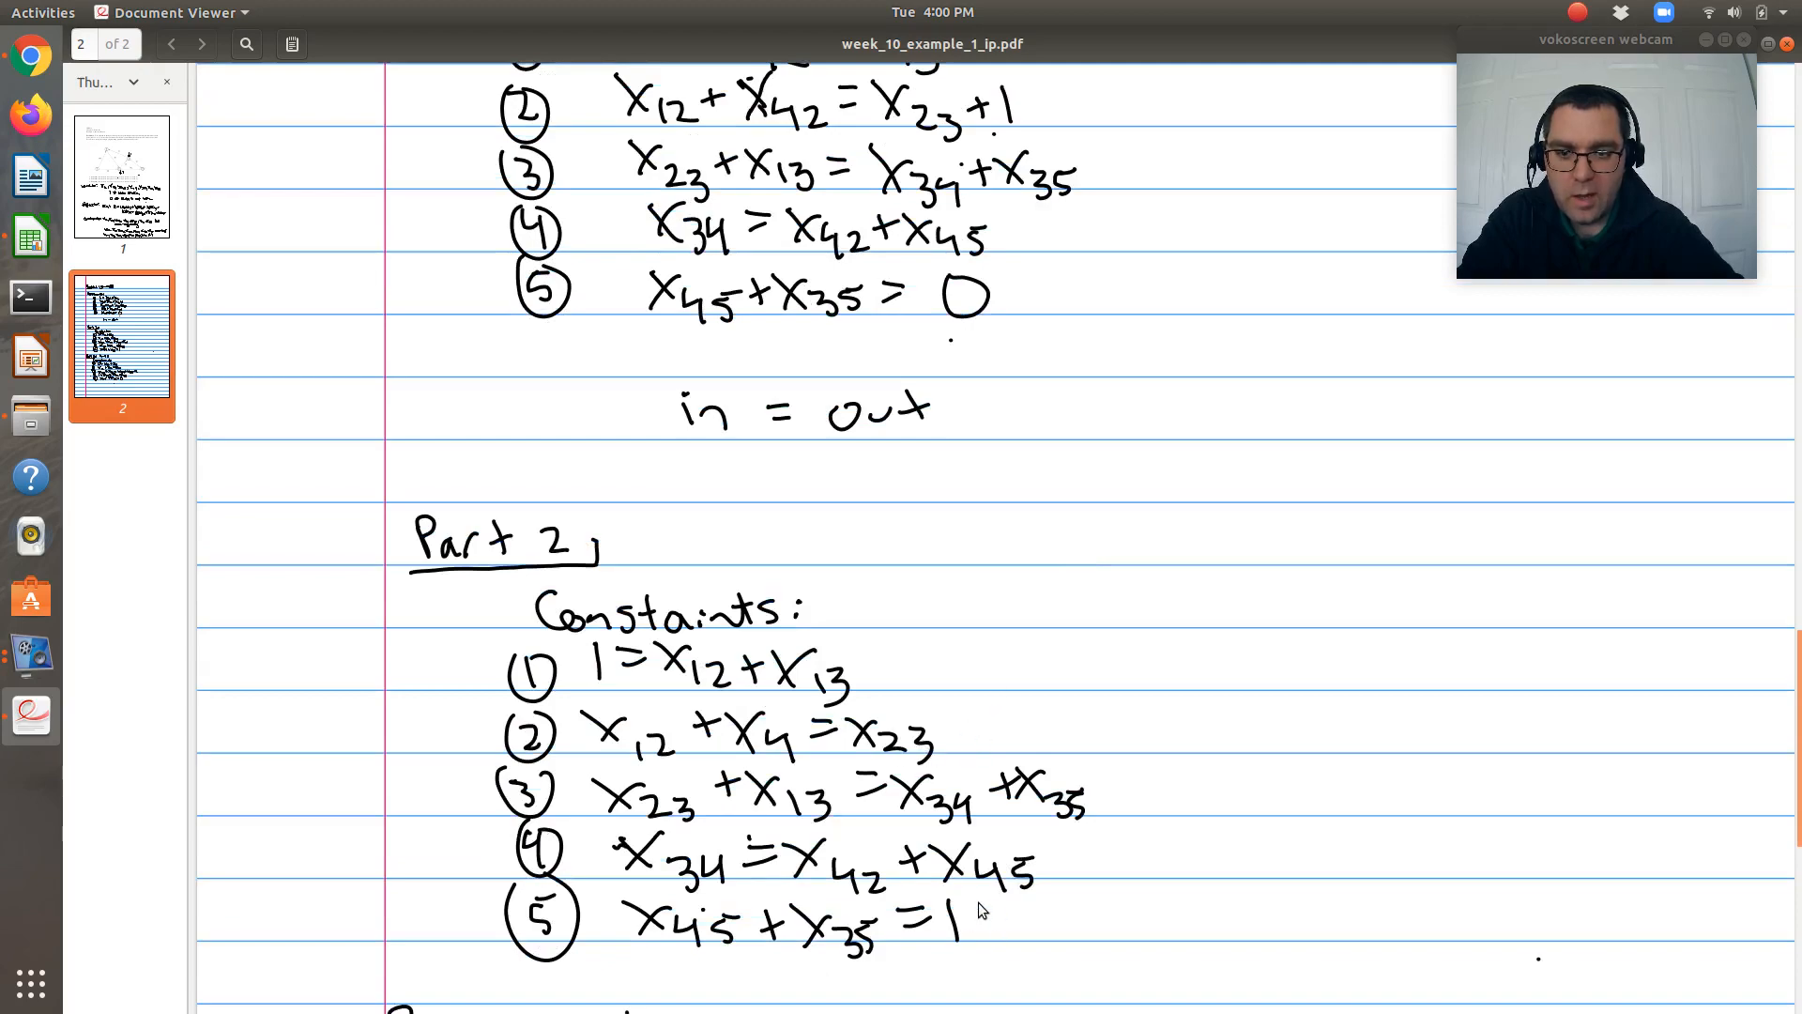
key("alt+Tab")
key("alt+Tab")
key("alt+Tab")
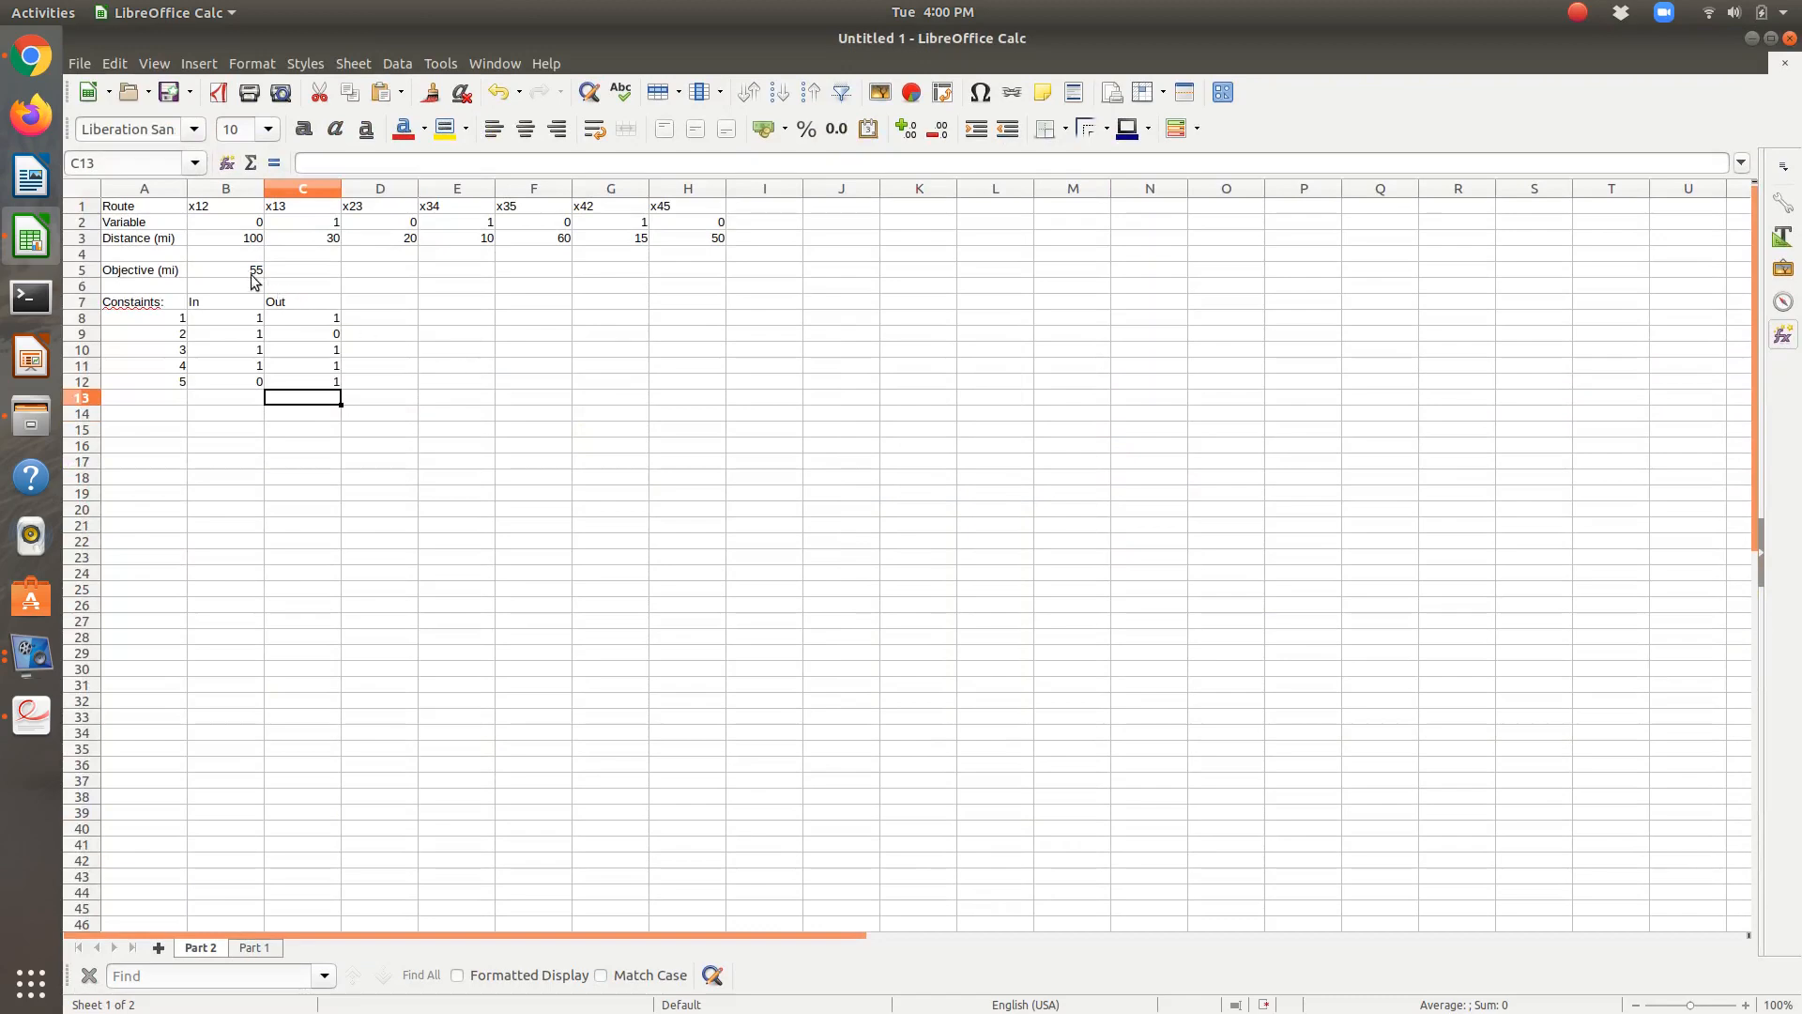
Step: Solve the Part 2 model for the minimum of objective cell B5 with the existing Solver conditions, and keep the result
left_click(255, 272)
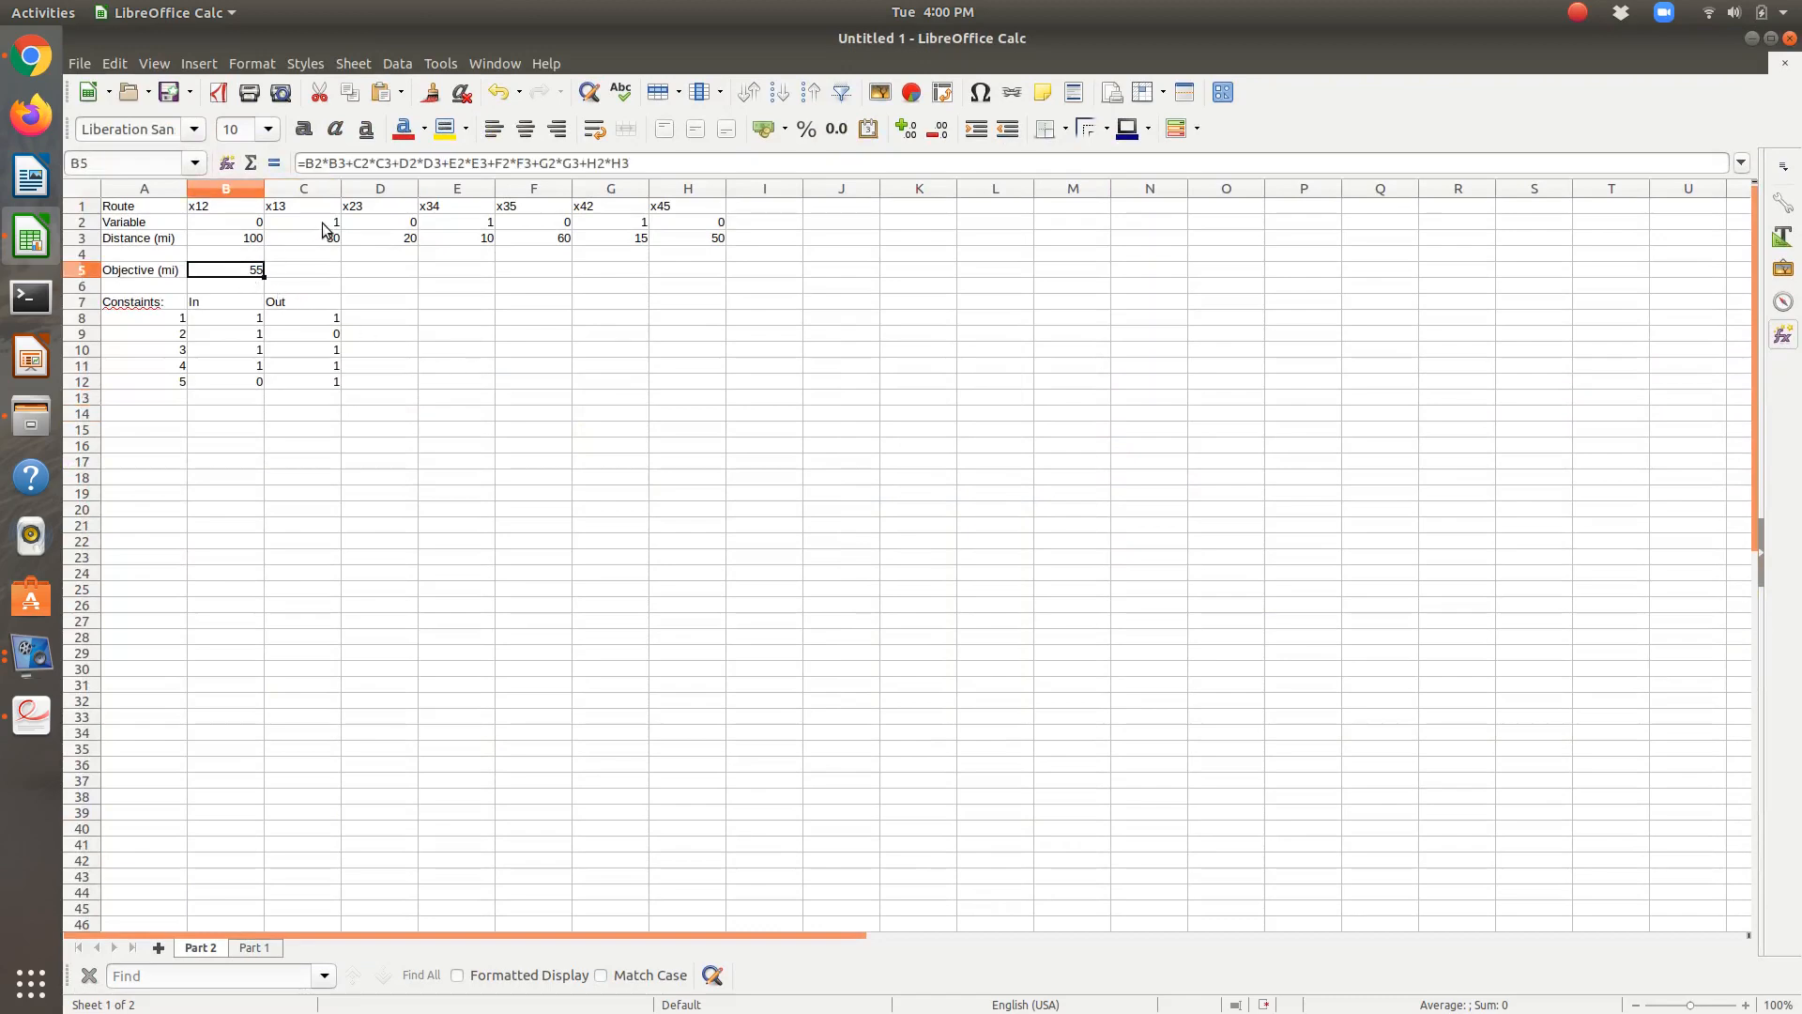
left_click(435, 65)
left_click(460, 228)
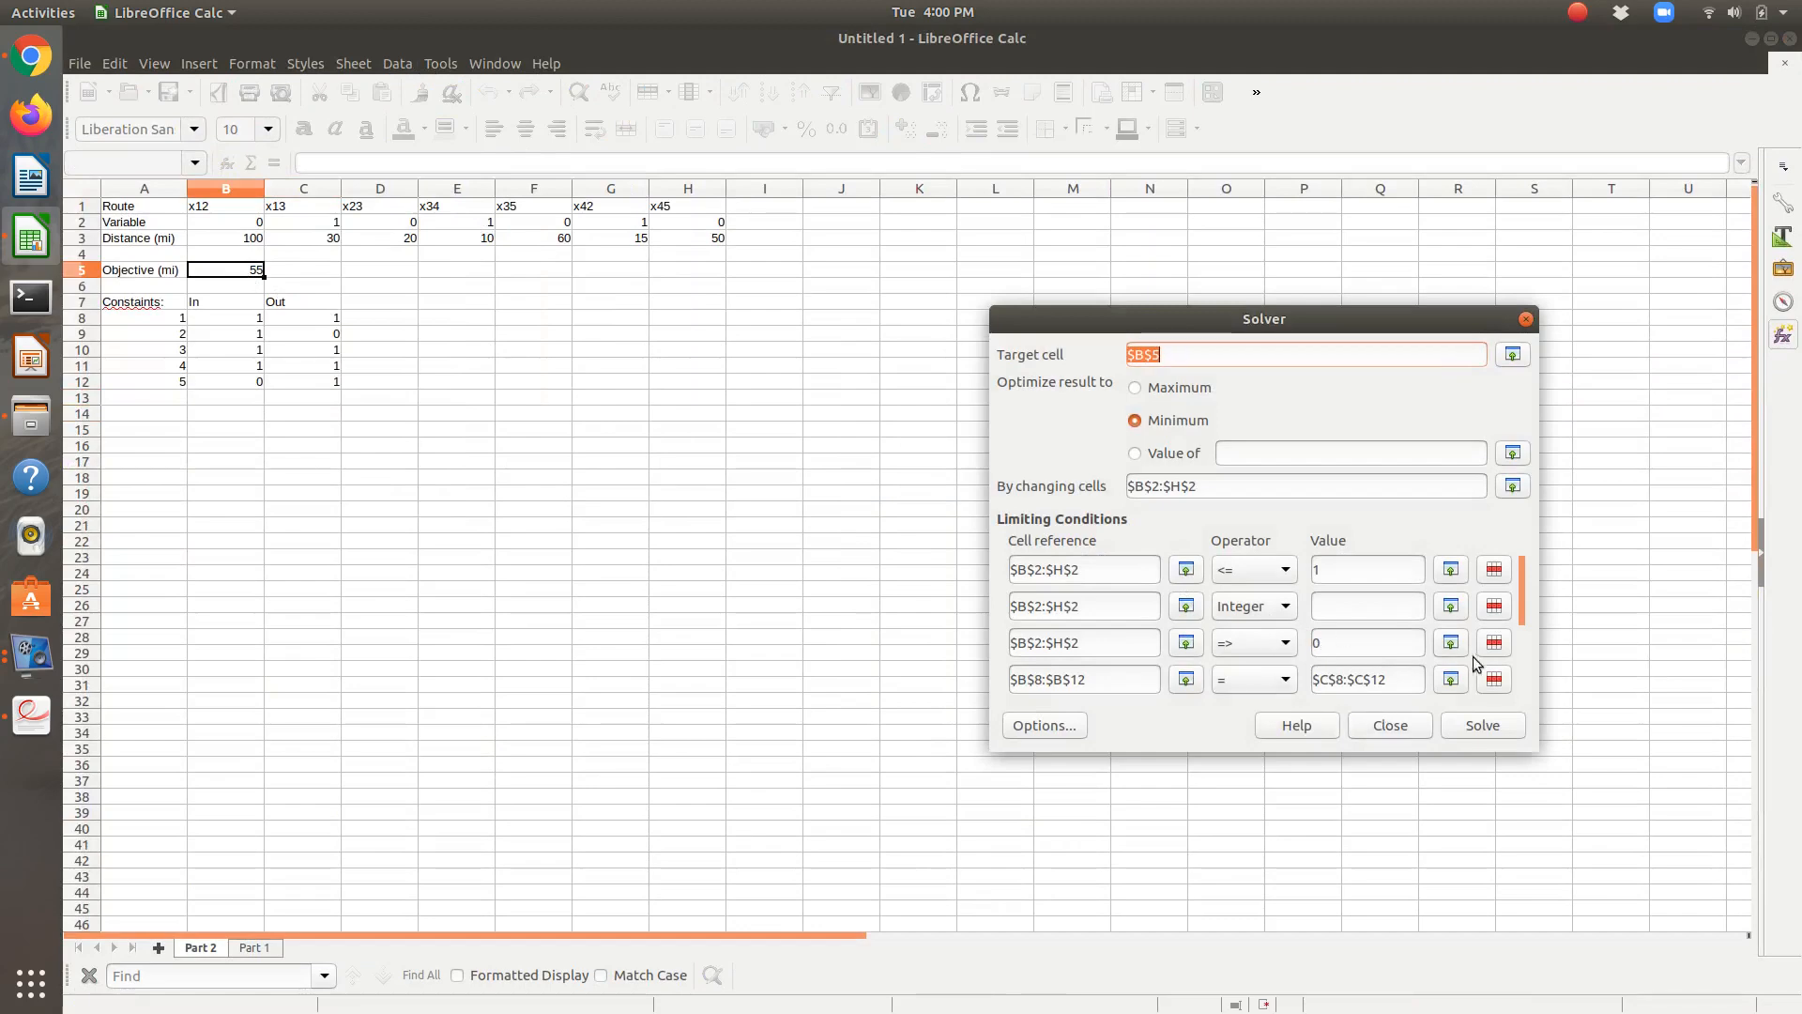
left_click(1492, 726)
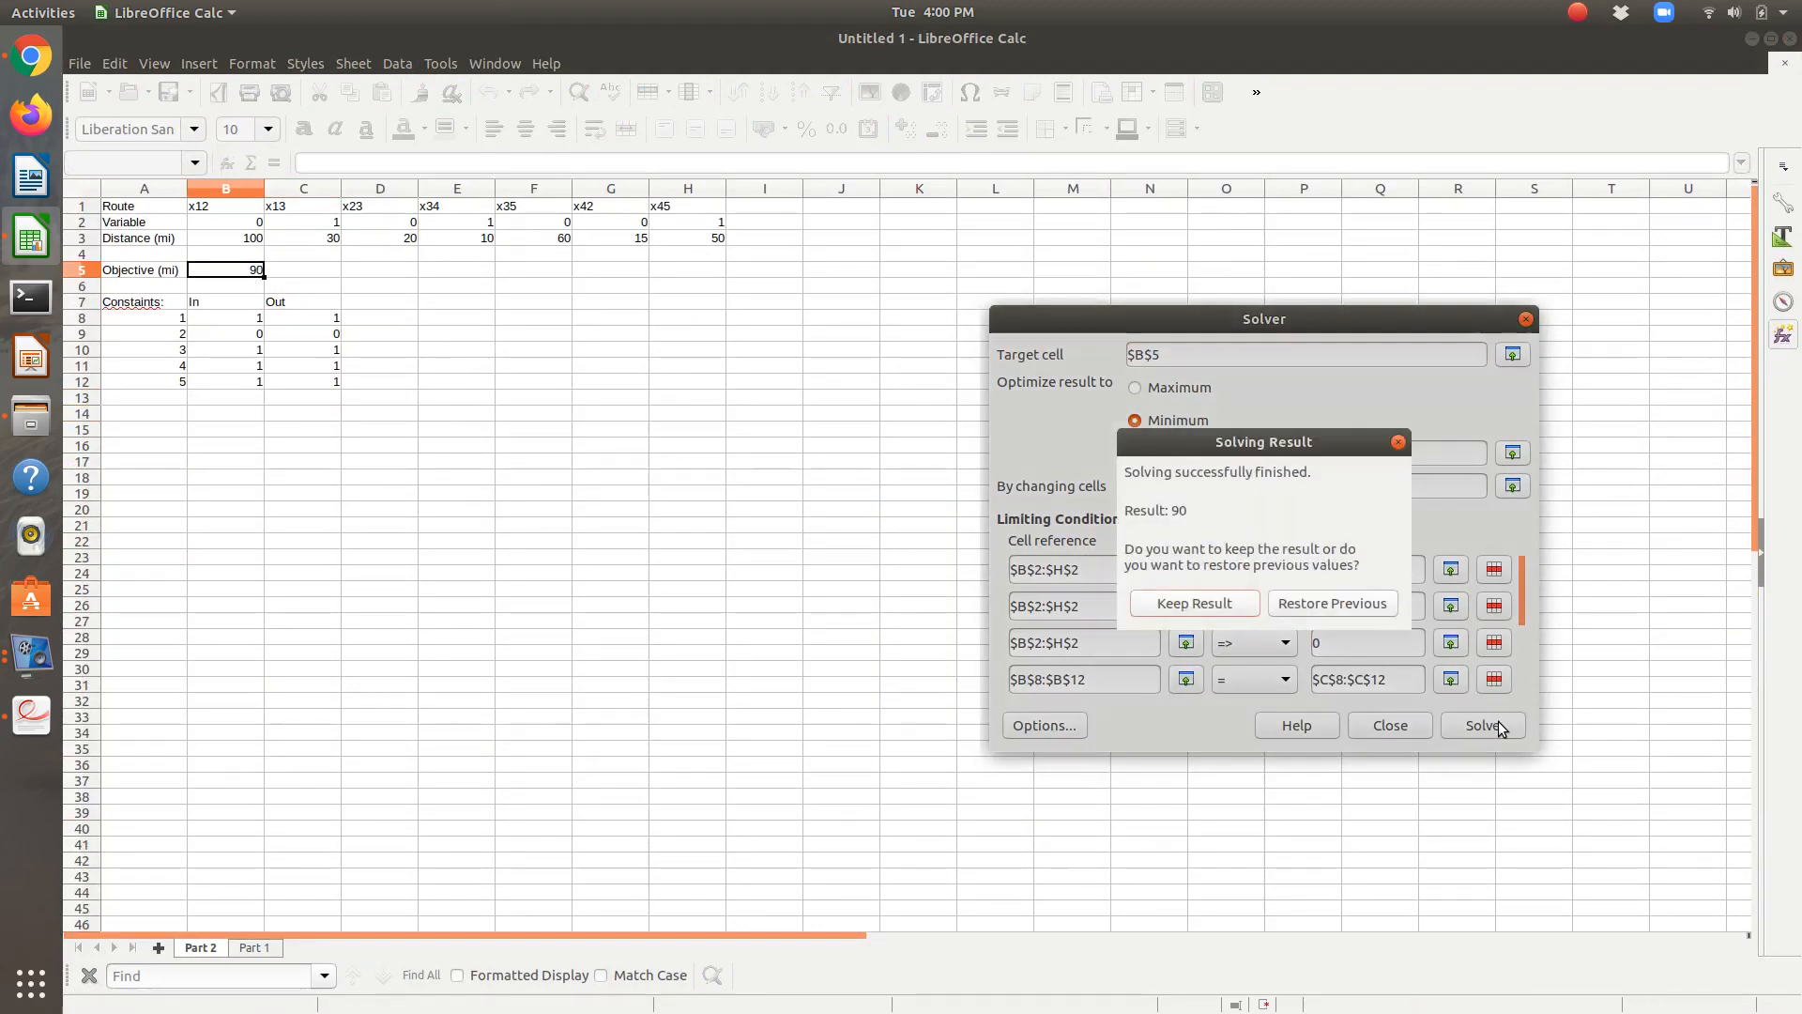
left_click(1209, 609)
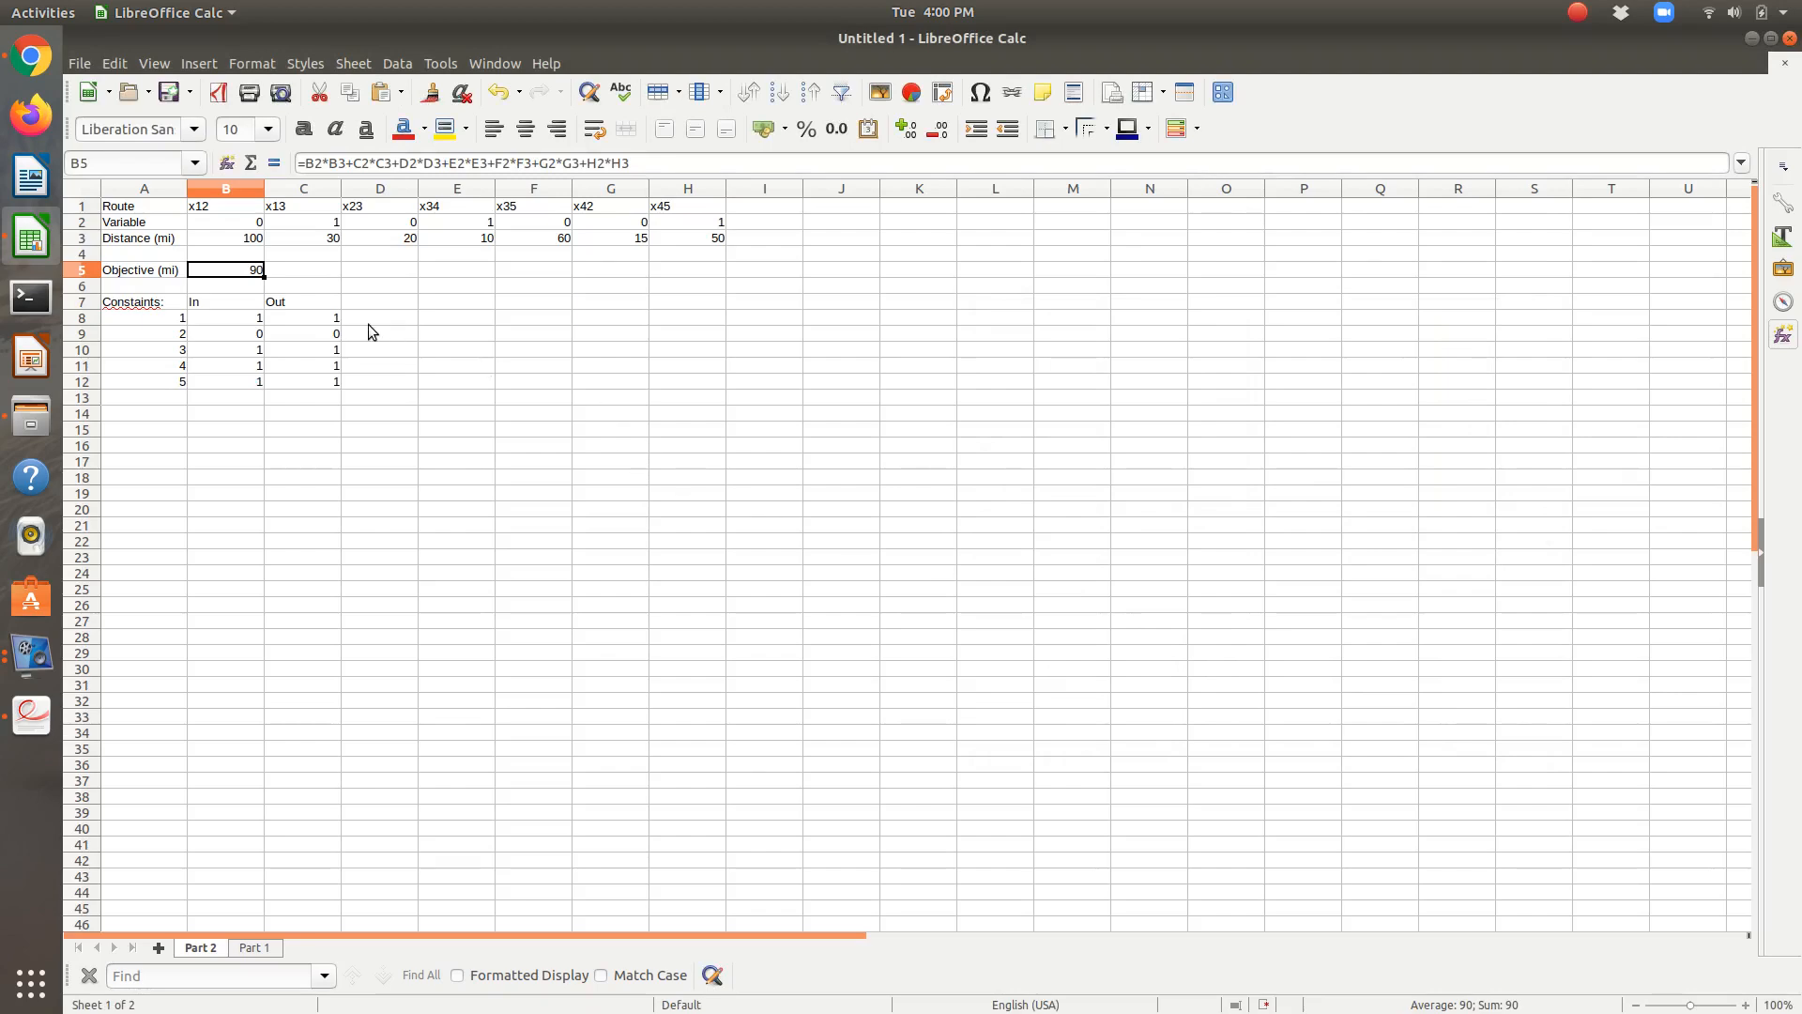
Step: Switch to the PDF notes and examine the network diagram to trace the route from node 1 to node 5
key("alt+Tab")
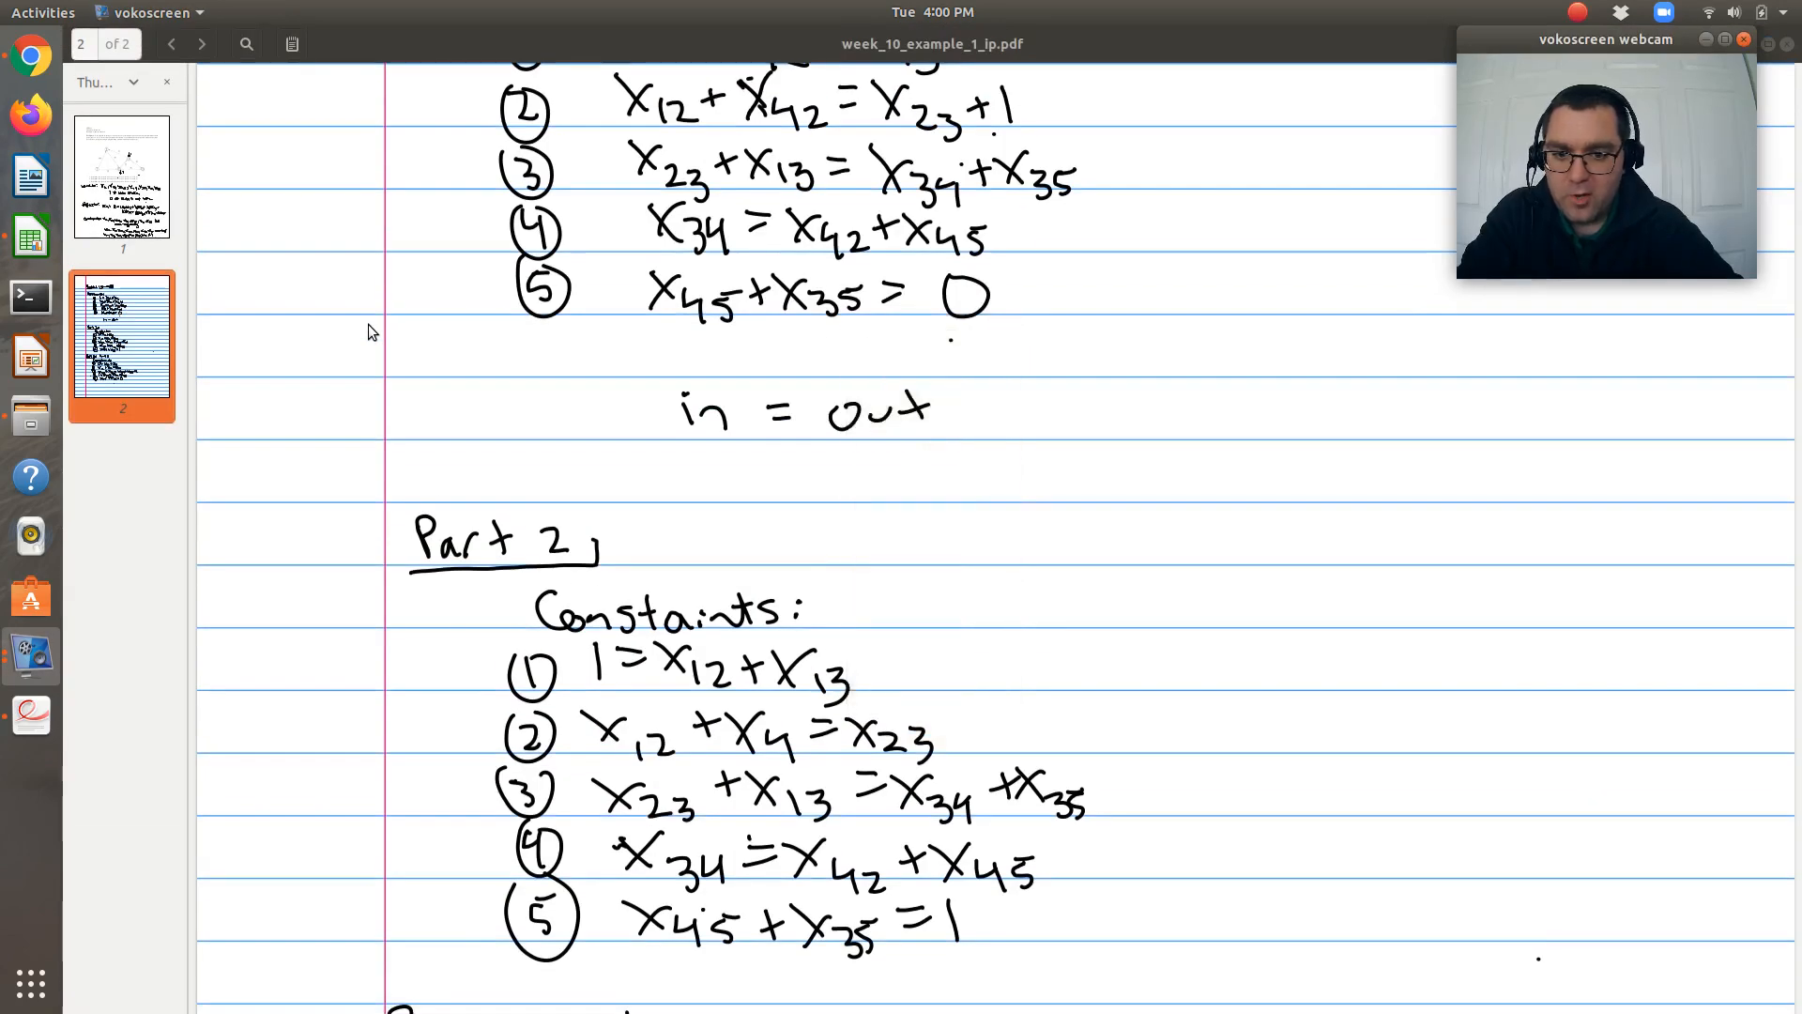
scroll(375, 397, "up", 15)
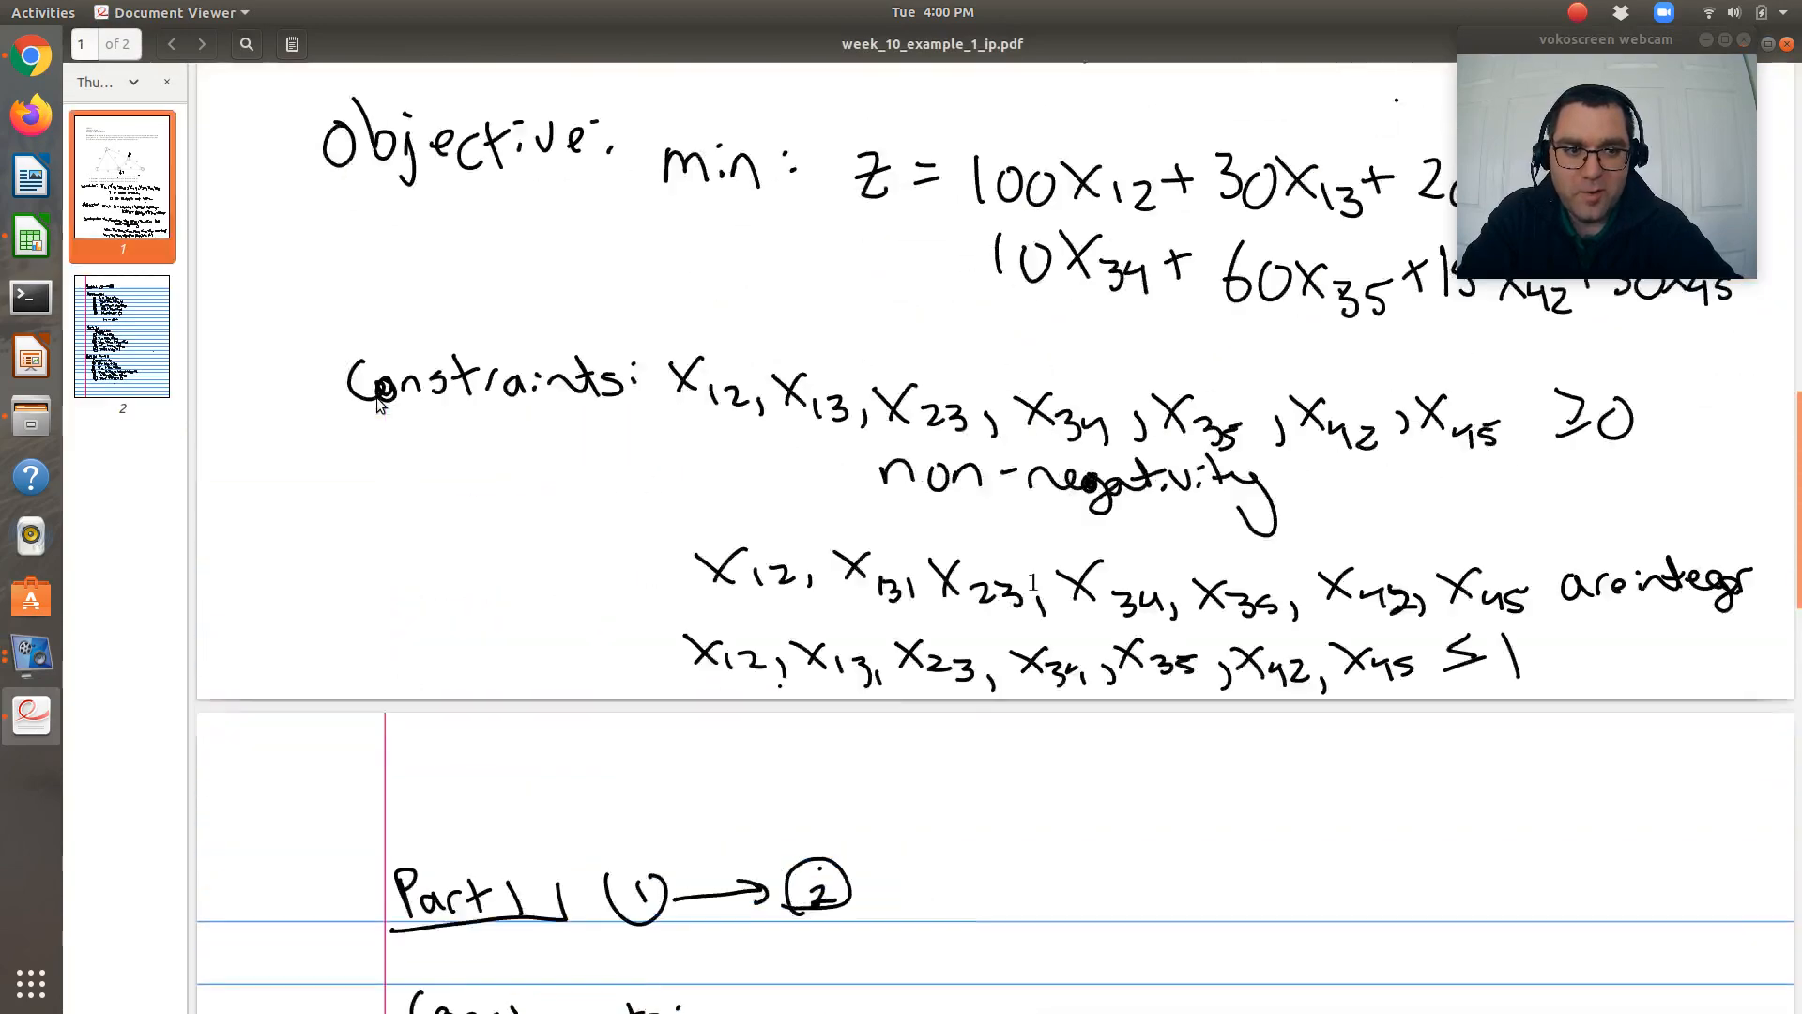
scroll(376, 398, "up", 5)
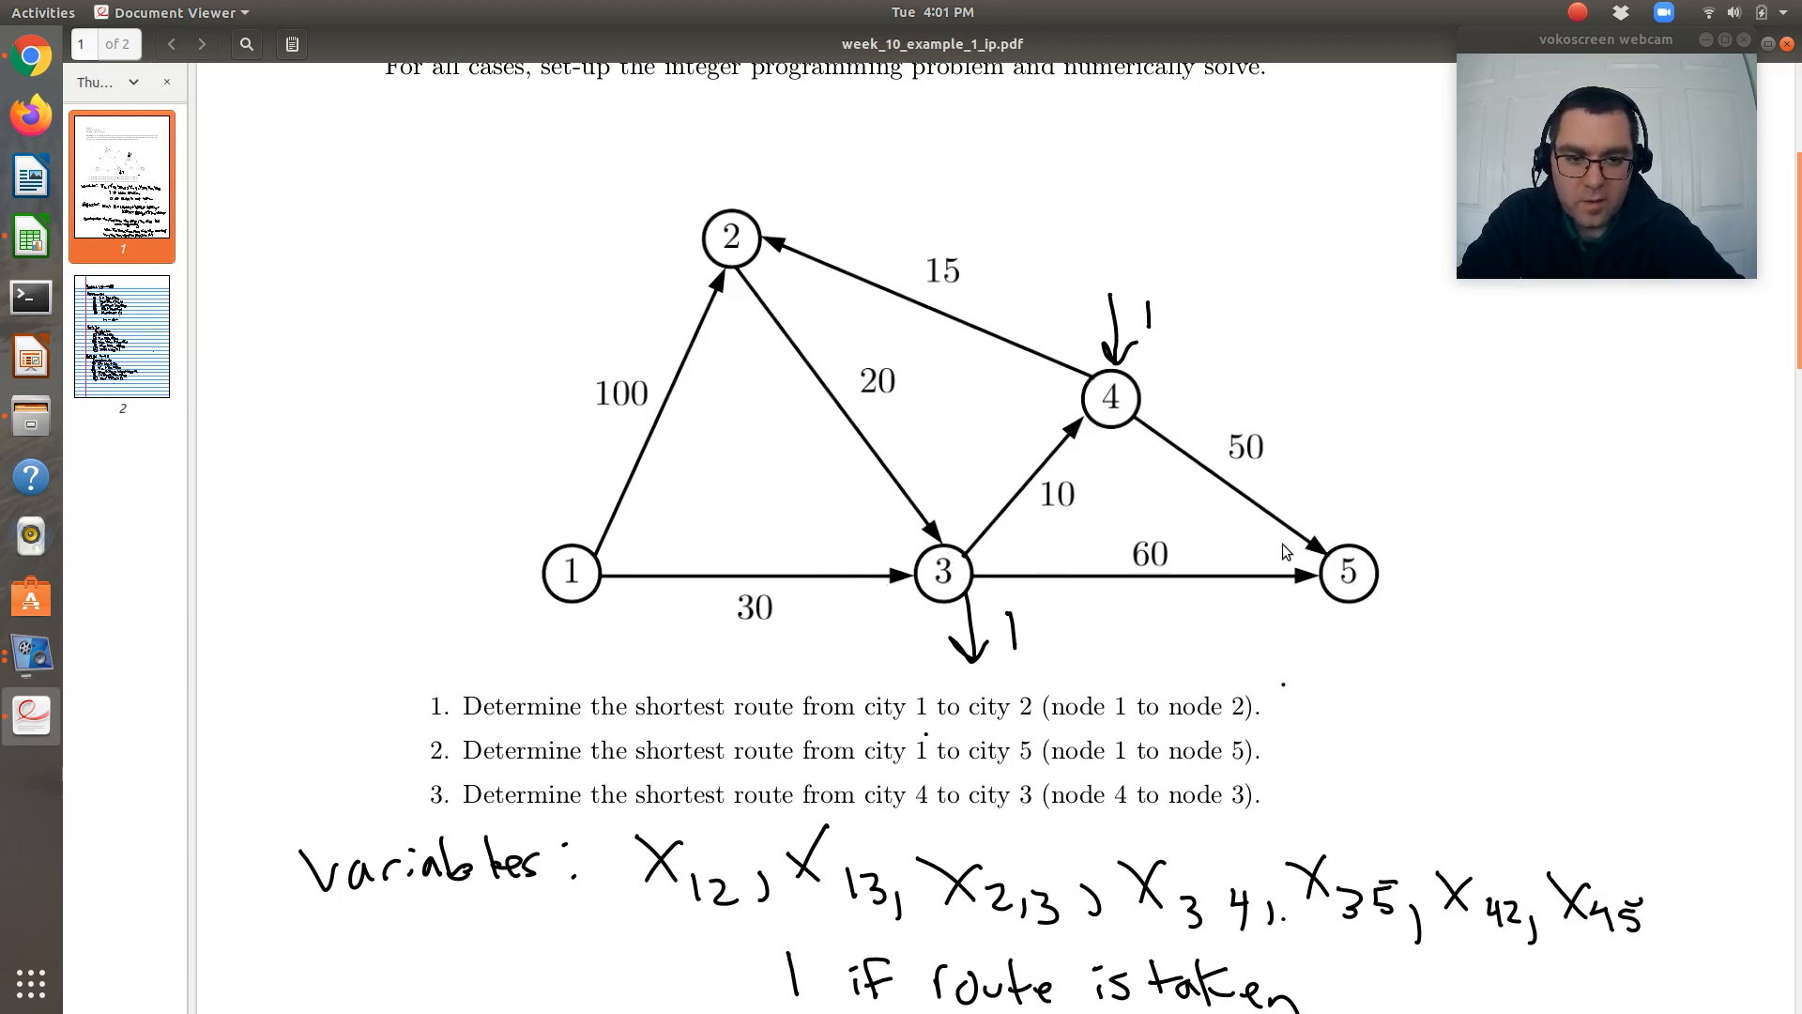
scroll(1284, 549, "down", 4)
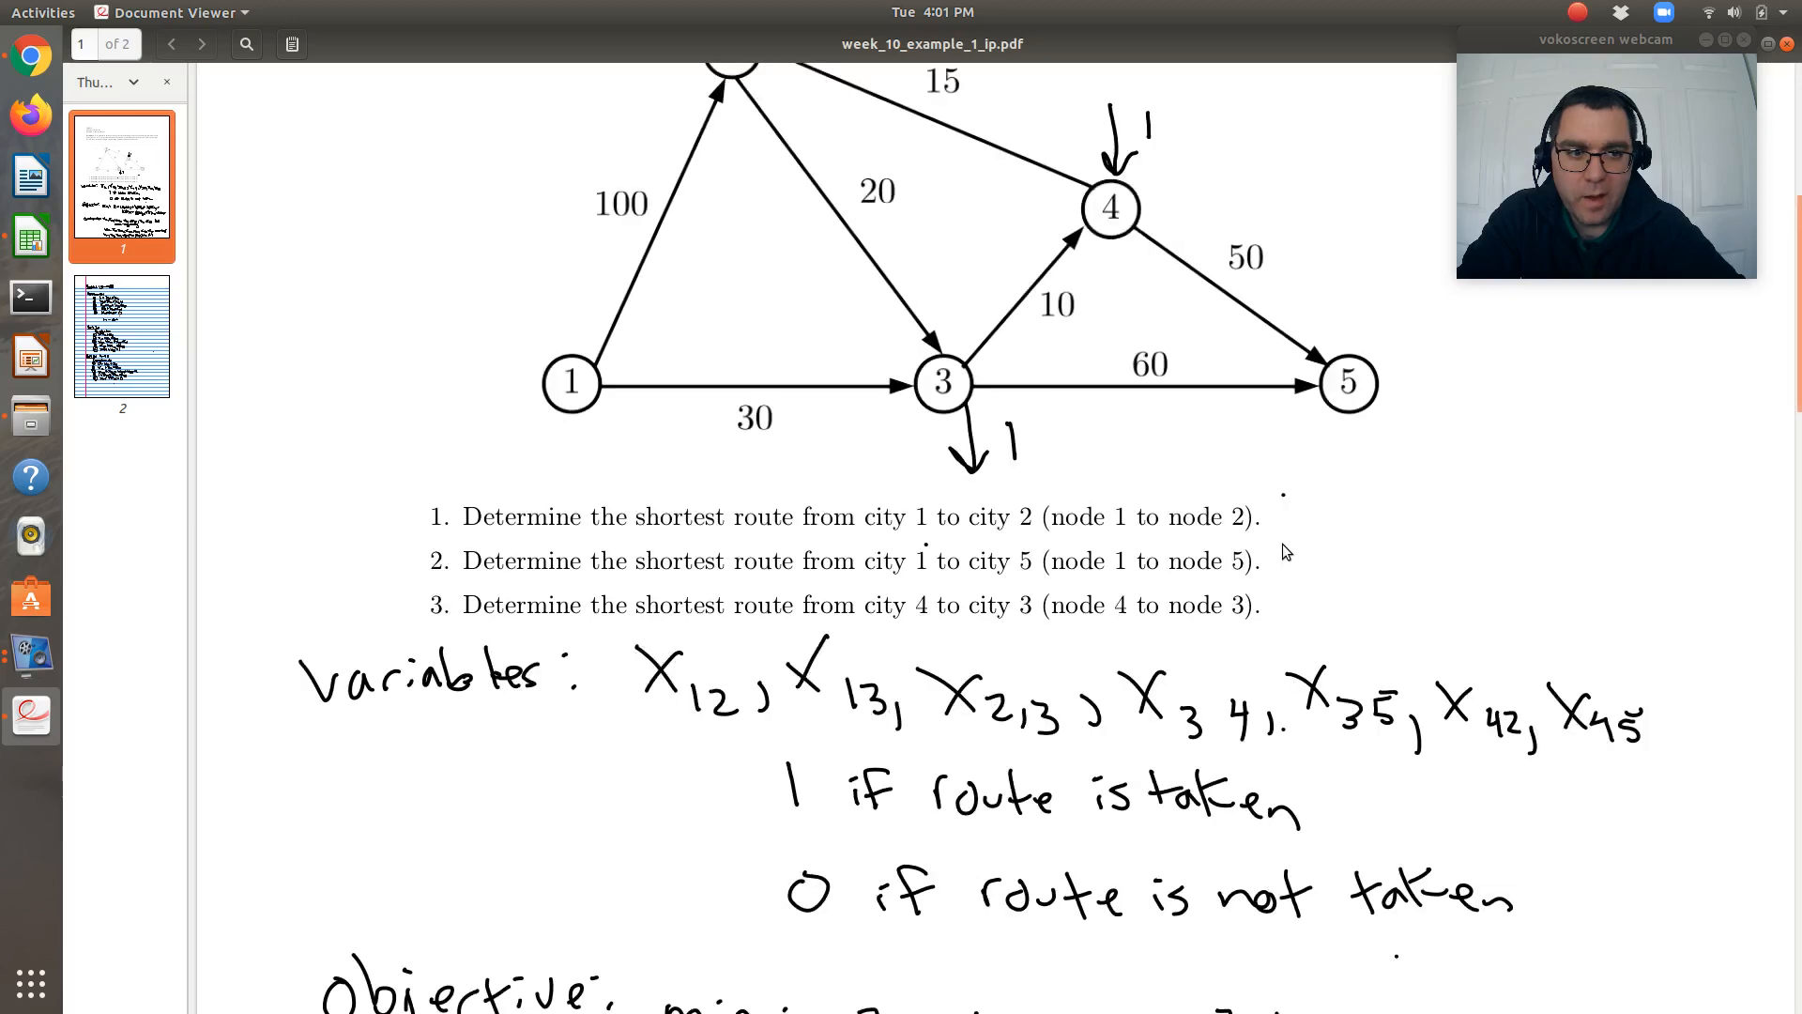
Step: Return to the spreadsheet and read through Part 2's solved route variables in row 2 and the objective in B5
key("ctrl+alt+Down")
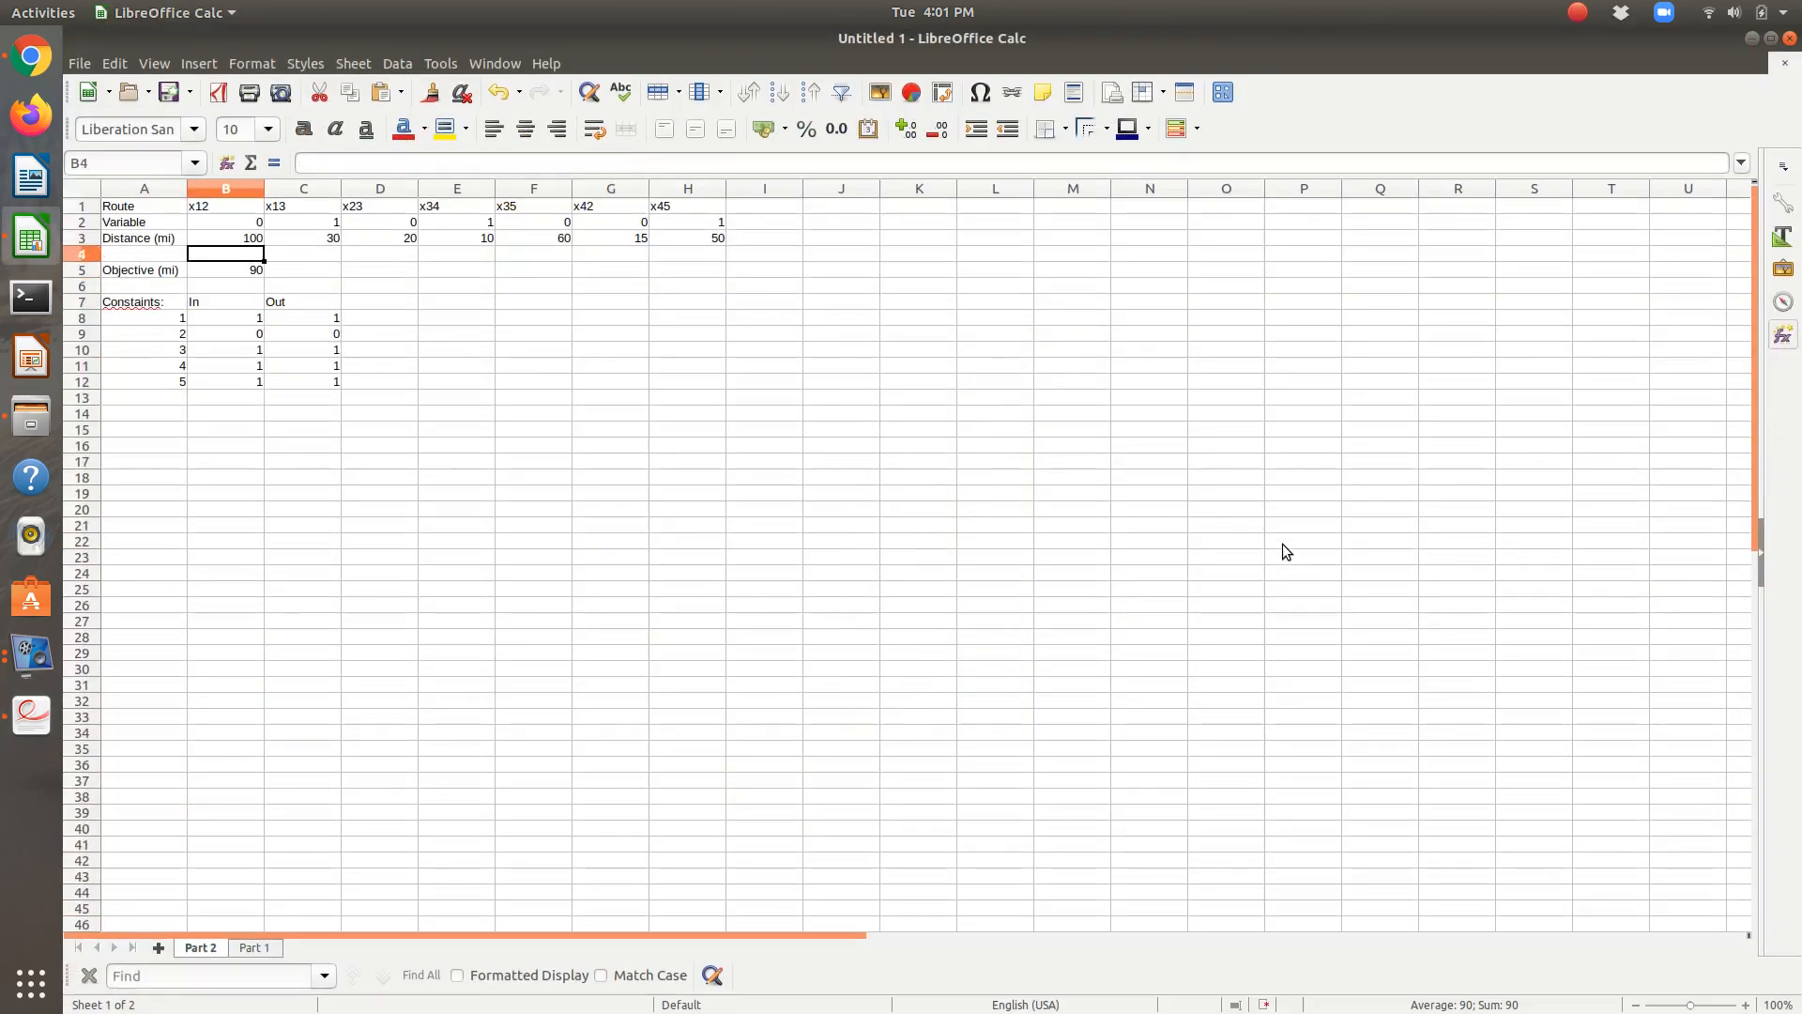
key("Right")
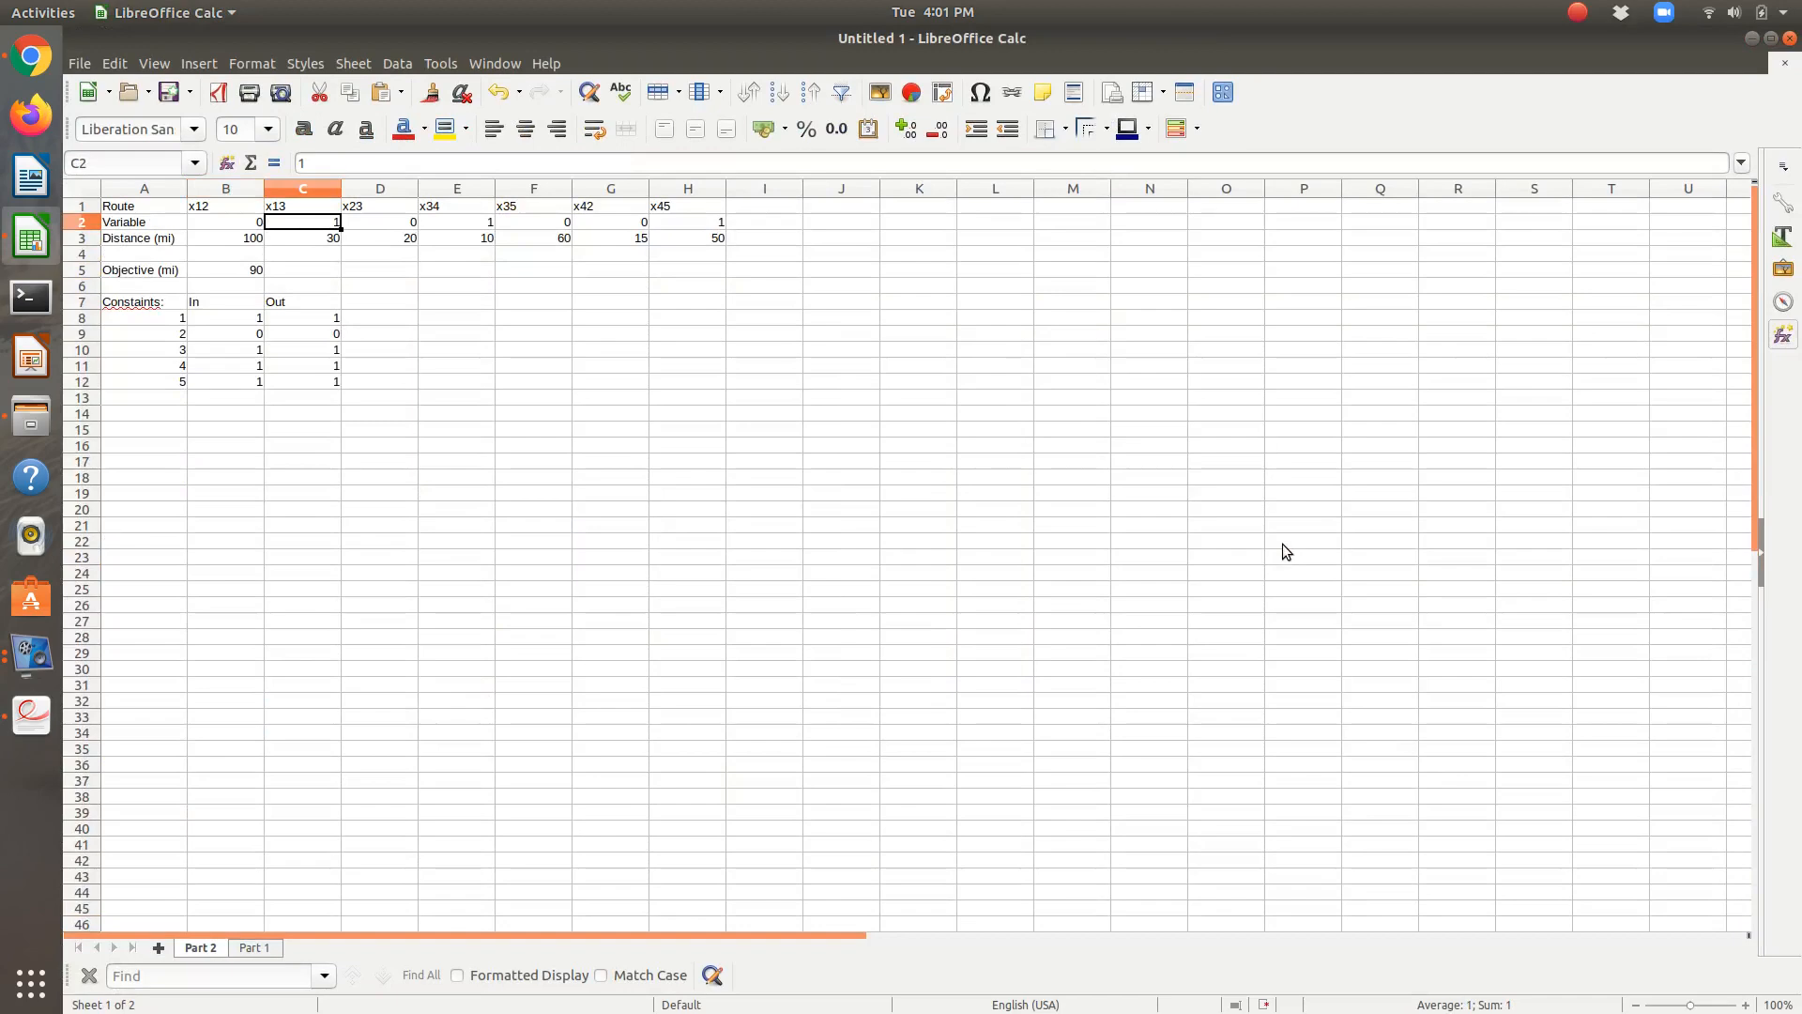
key("Right")
key("Right")
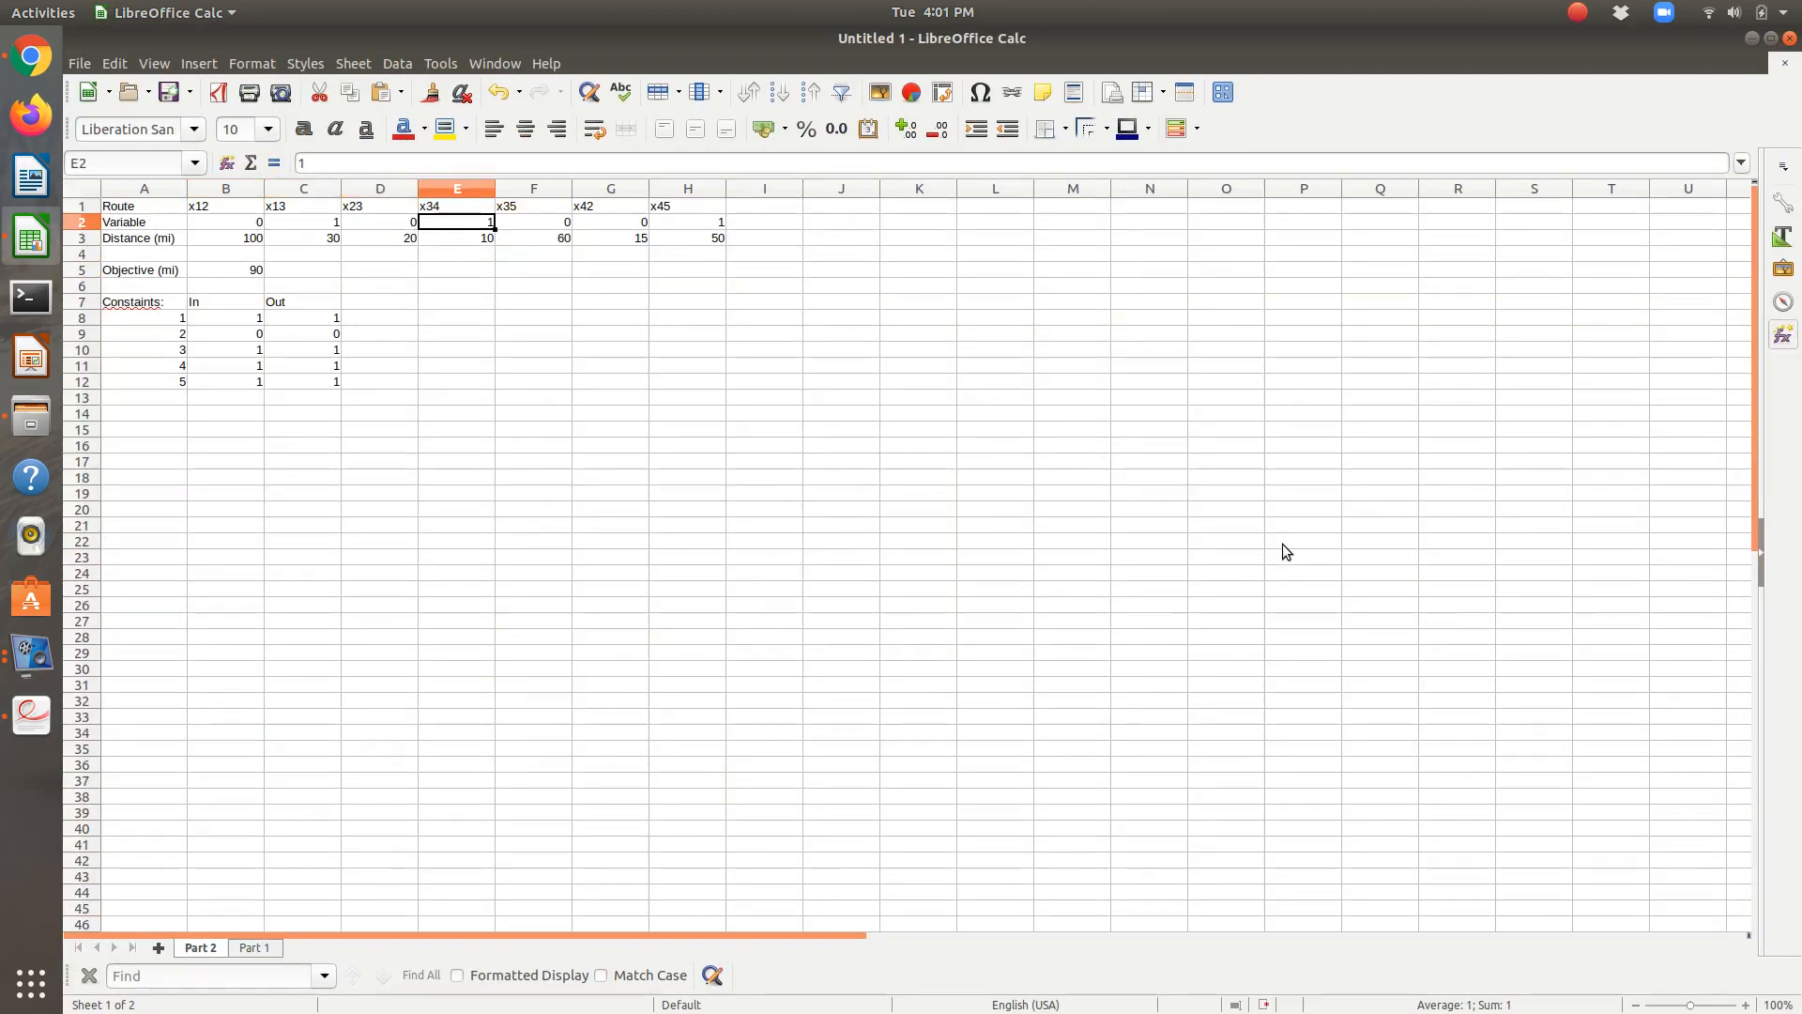
key("Right")
key("Right")
key("Right")
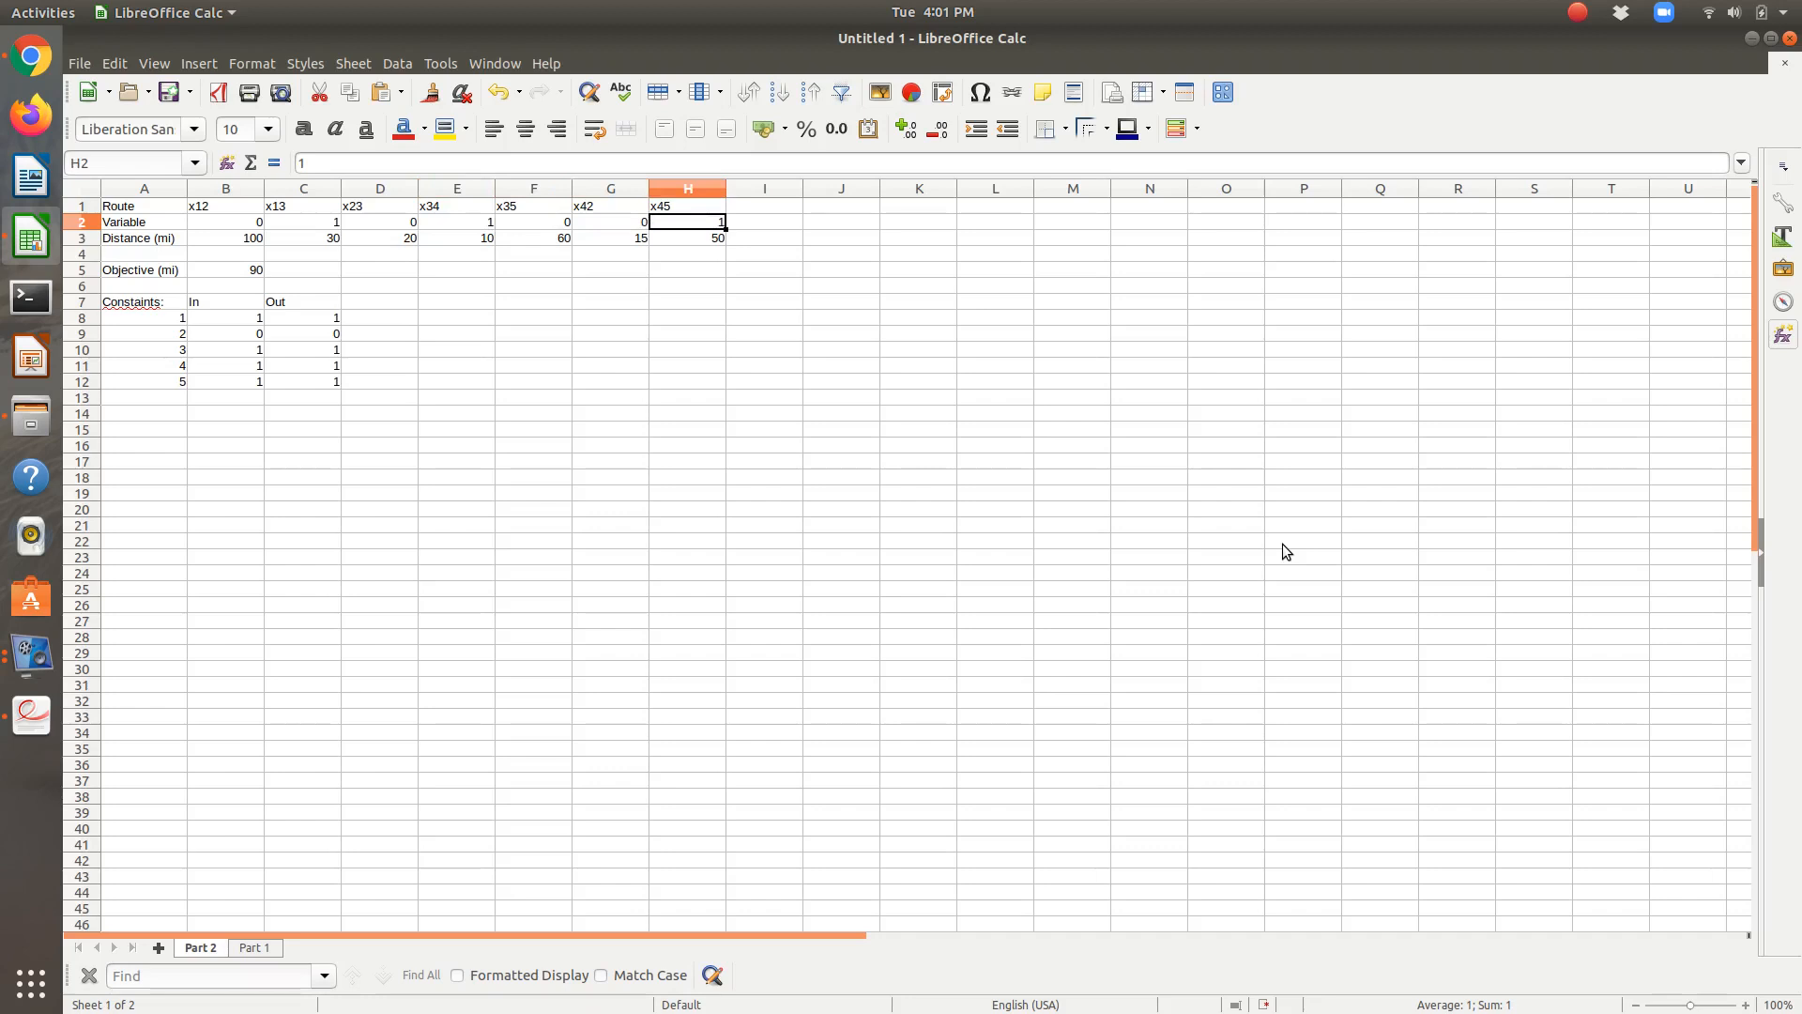
key("Down")
key("Down")
key("Left")
key("Left")
key("Left")
key("Left")
key("Left")
key("Left")
key("Down")
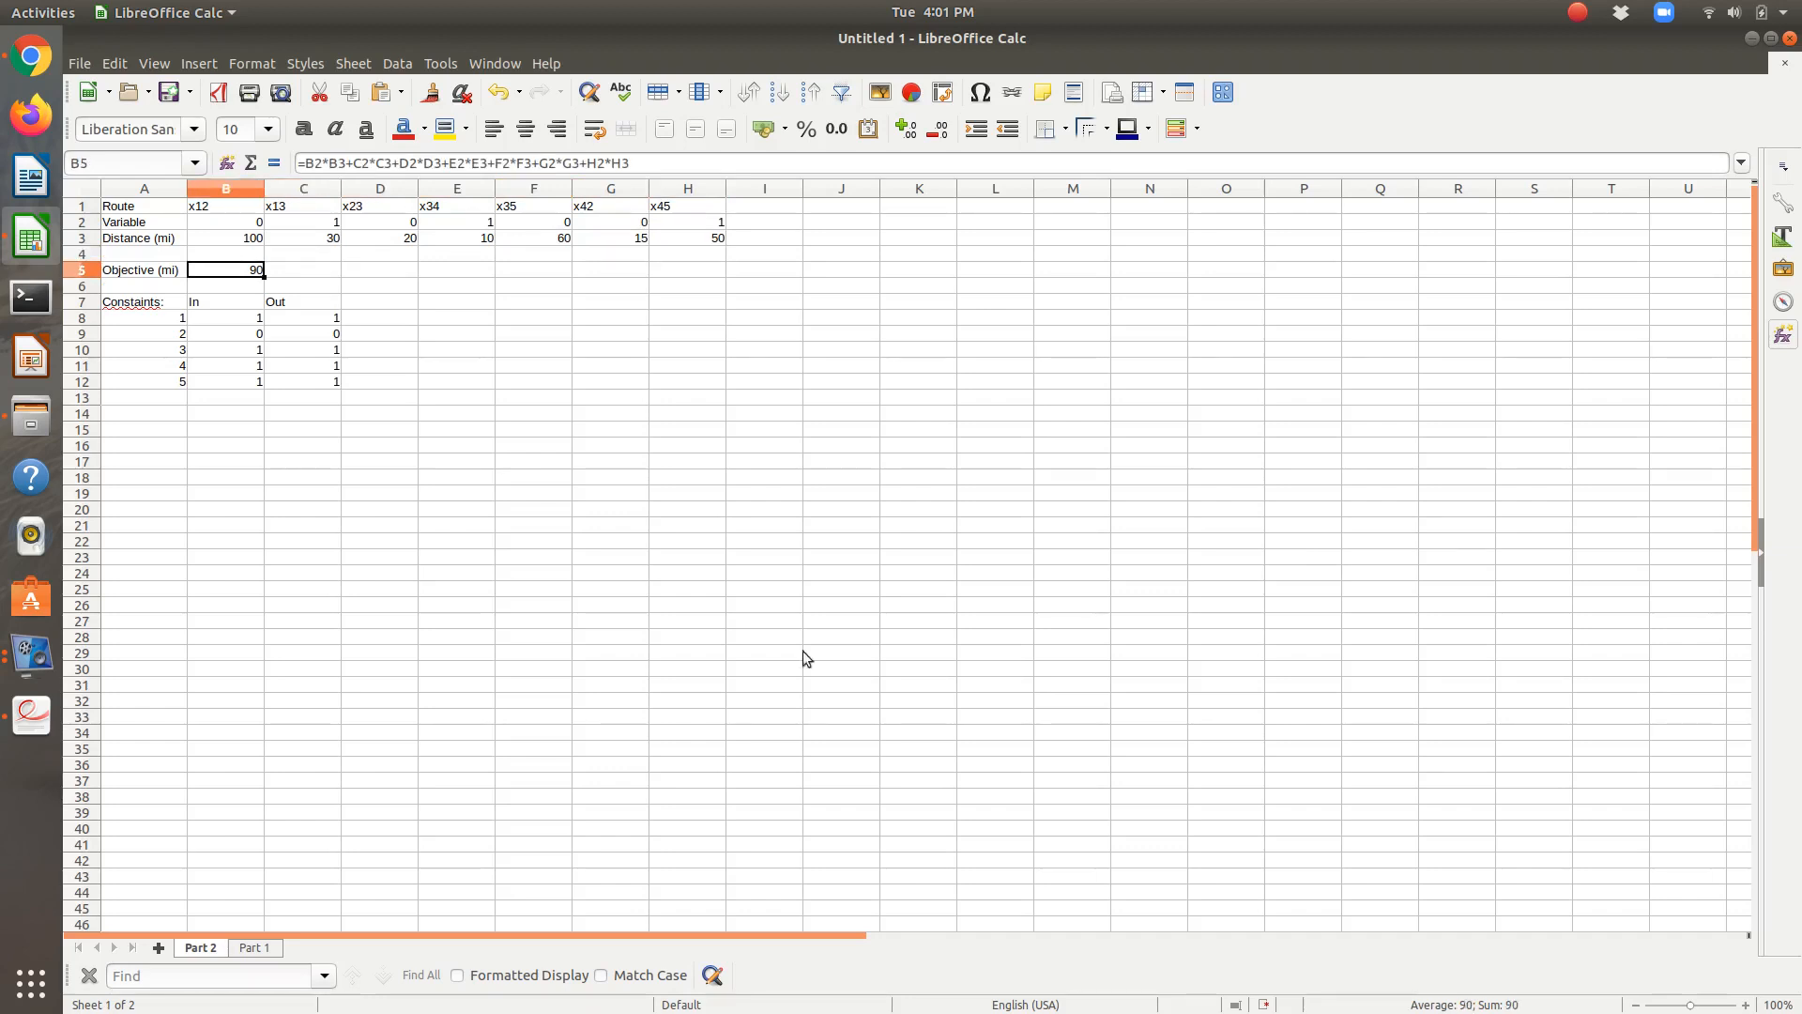
Step: Create a copy of the Part 2 sheet in the current document, placed before Part 2 and named Part 3
right_click(206, 948)
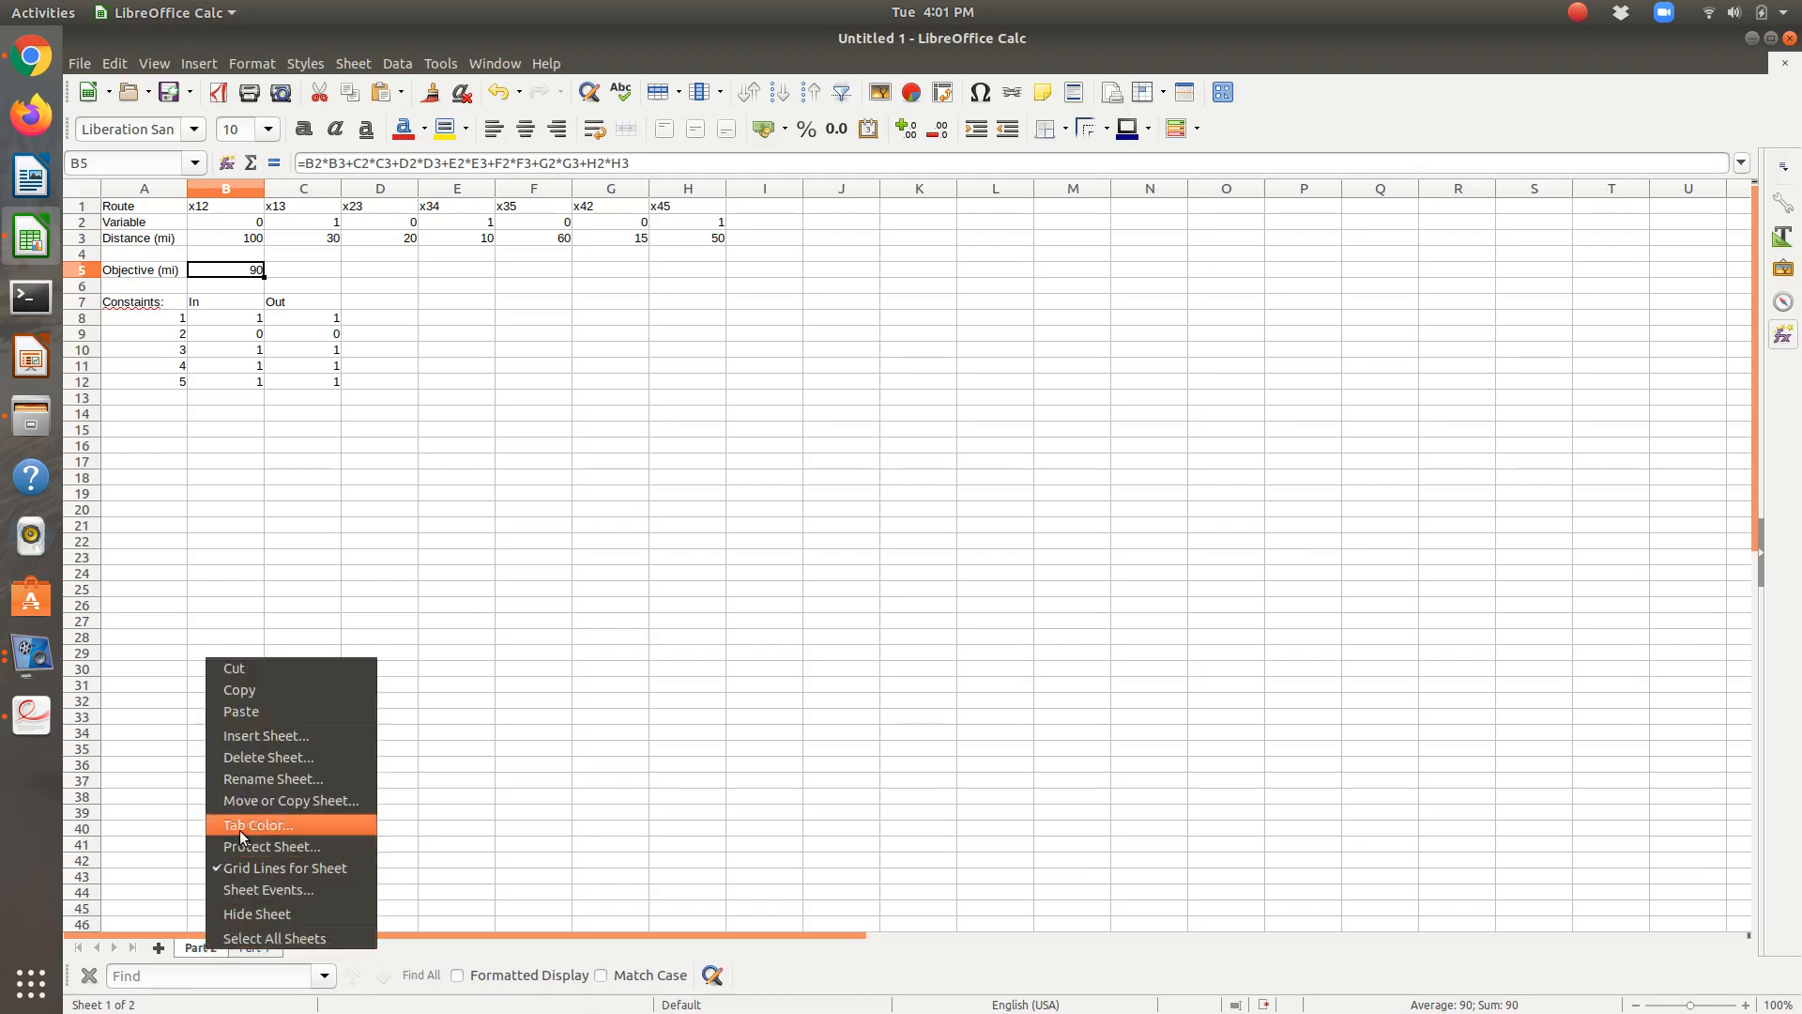
left_click(232, 692)
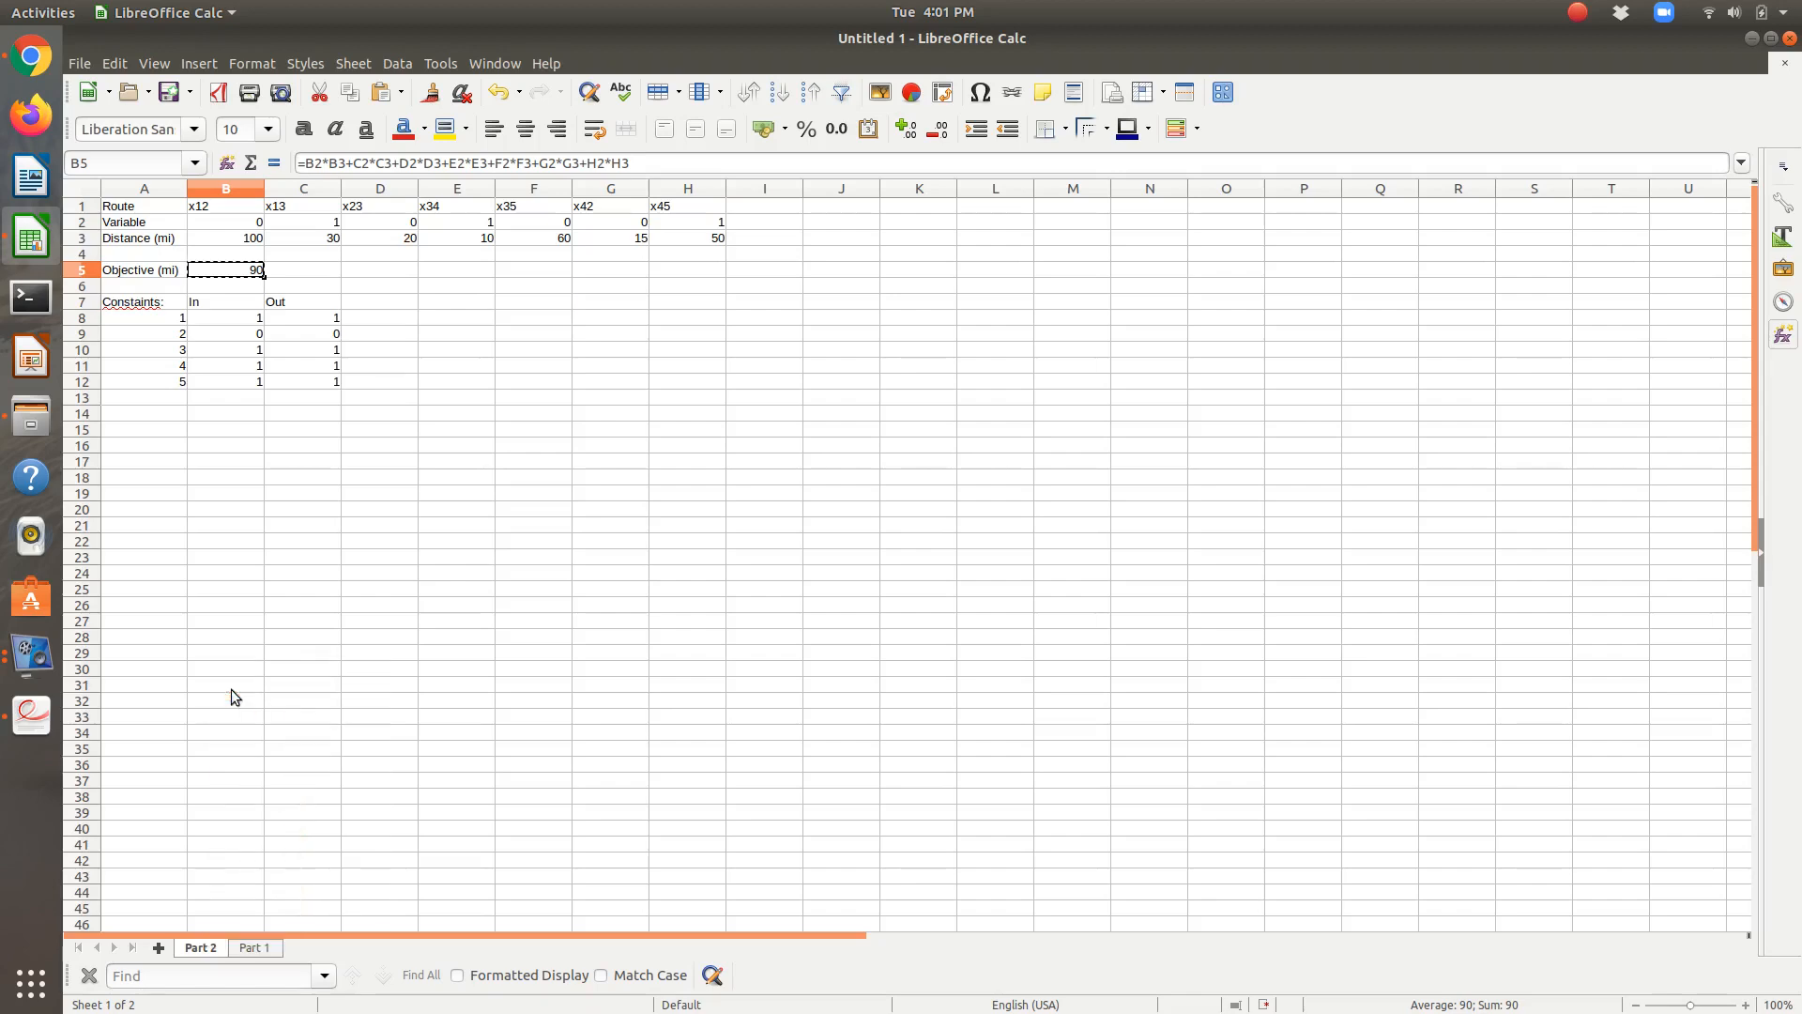
right_click(207, 942)
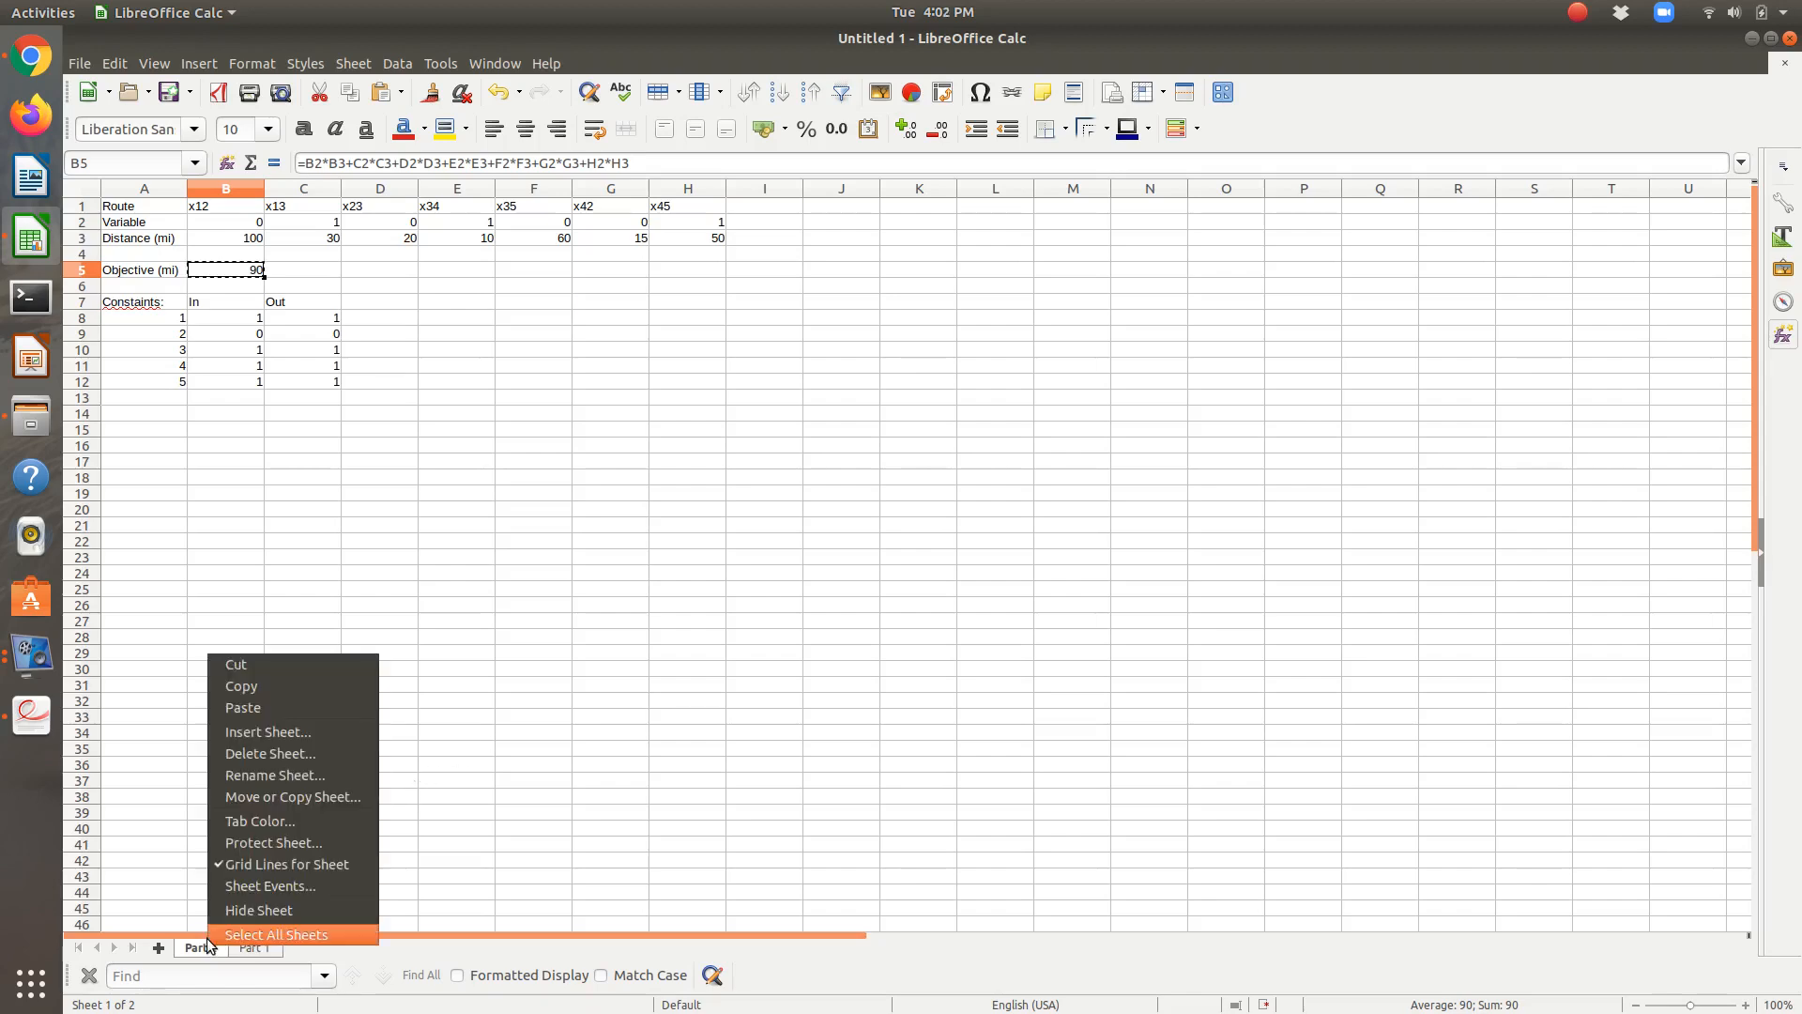
left_click(236, 805)
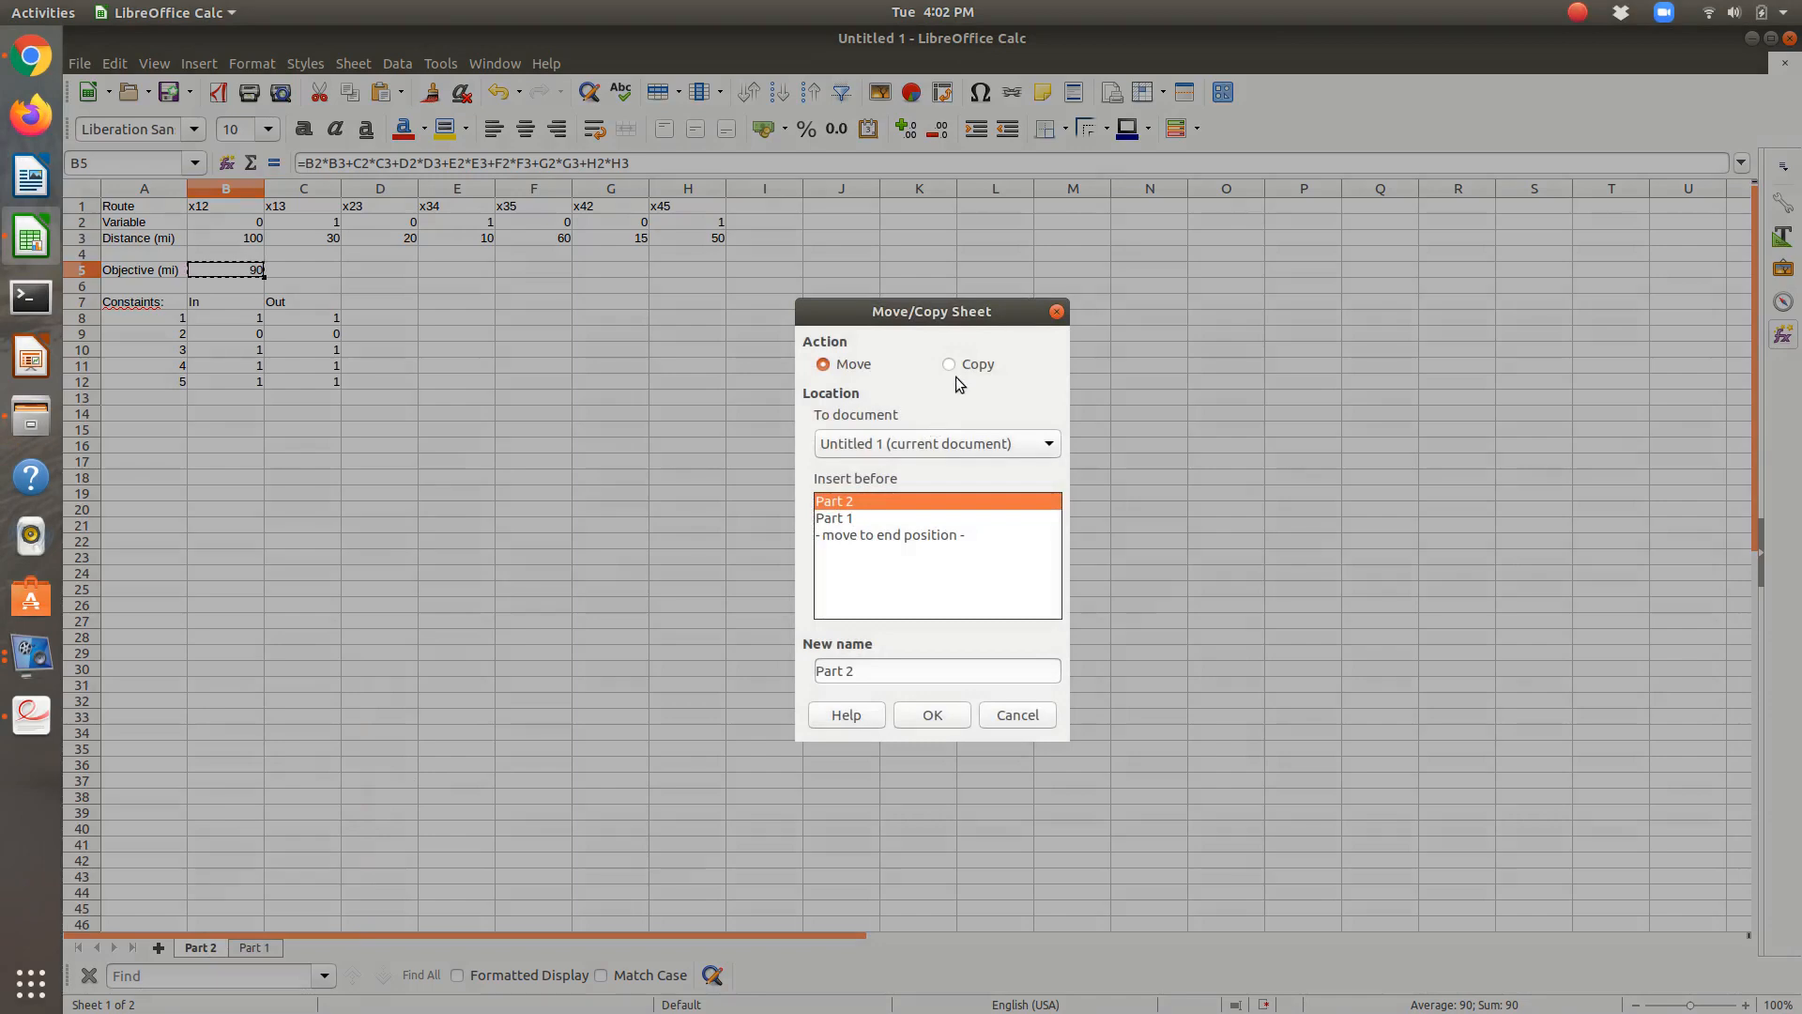
left_click(949, 364)
left_click(924, 675)
key("BackSpace")
key("BackSpace")
key("BackSpace")
type("3")
key("Return")
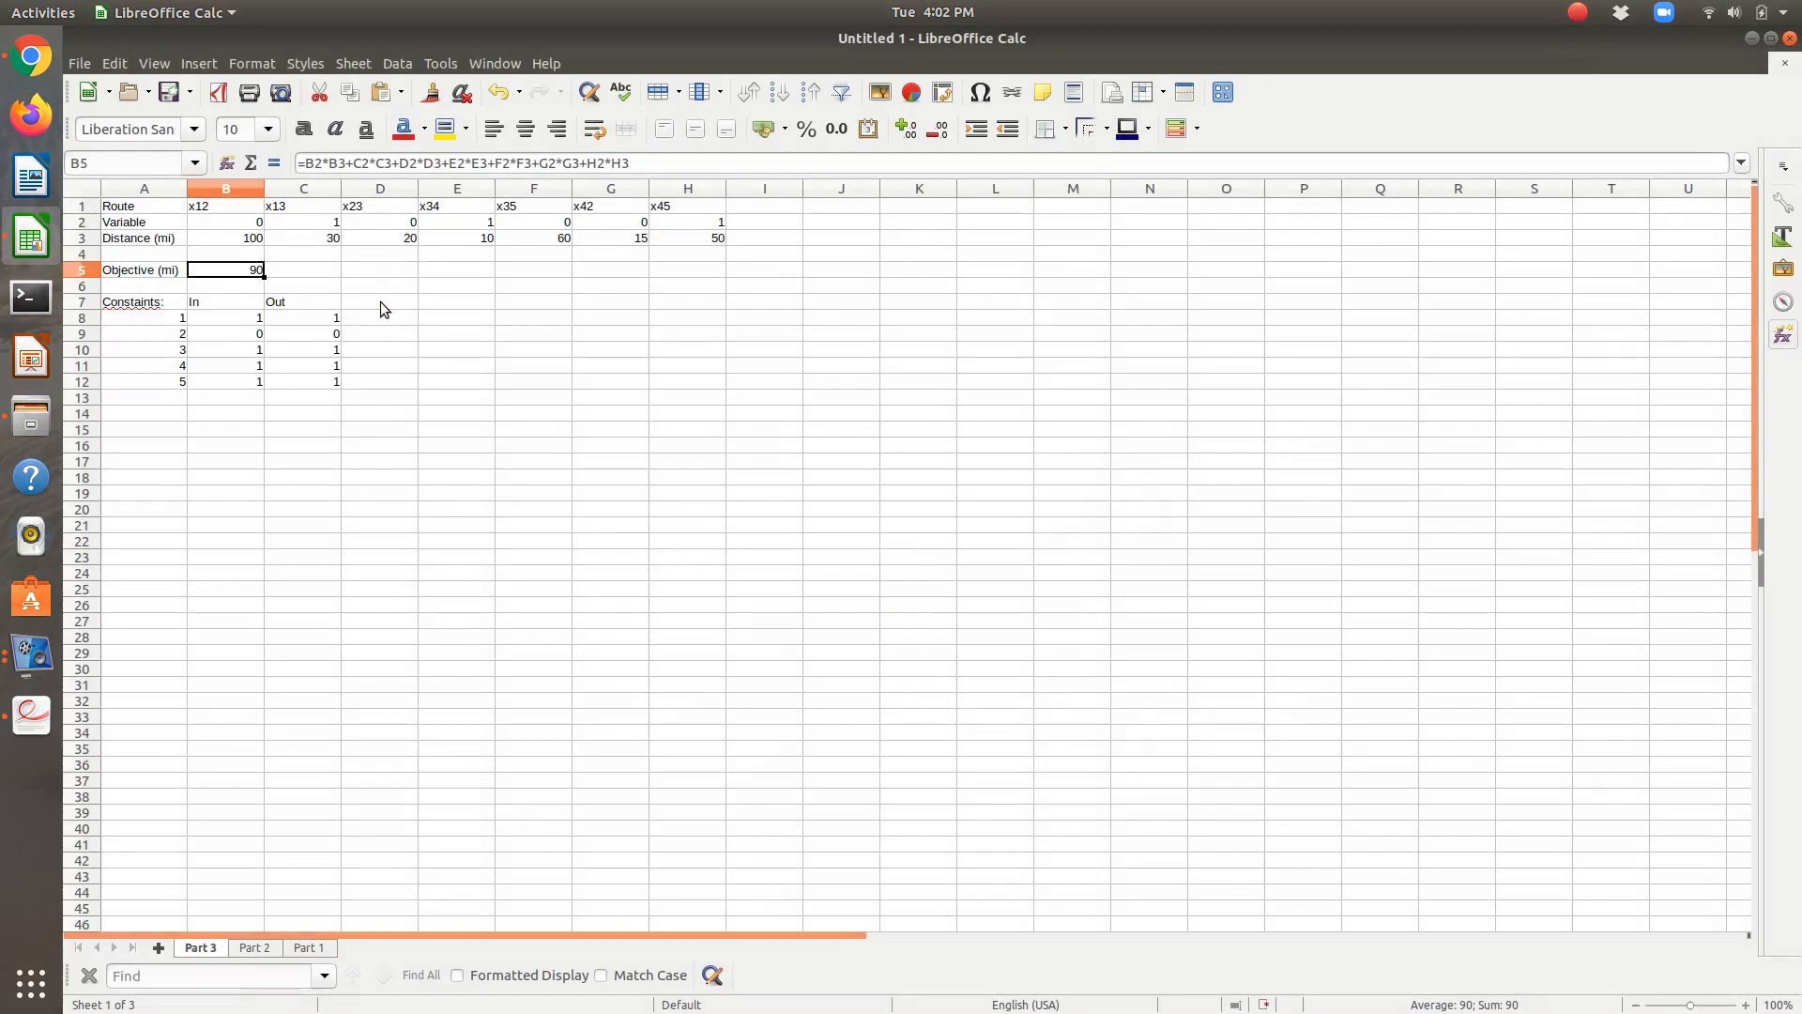
Step: Look up the Part 3 constraints in the PDF notes and set constraint 1's inflow in B8 of the Part 3 sheet to 0
left_click(378, 297)
key("alt+Tab")
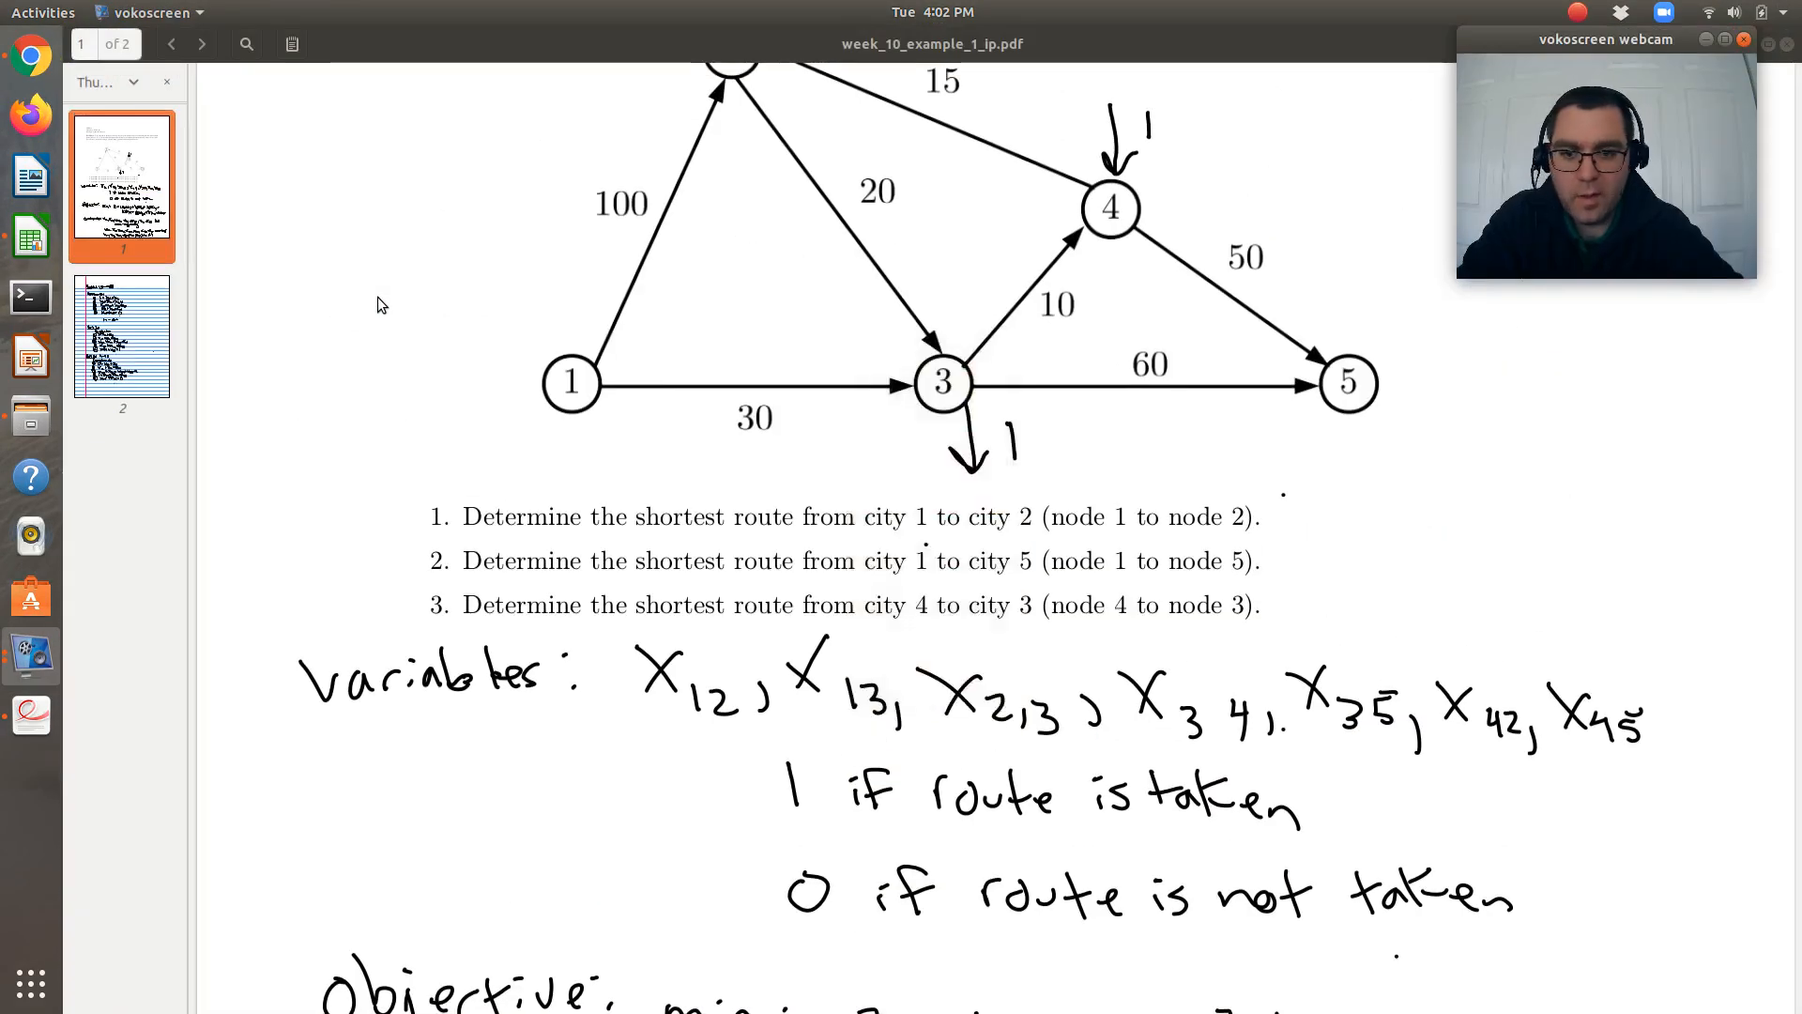
left_click(632, 552)
scroll(632, 551, "down", 2)
scroll(631, 552, "down", 20)
scroll(632, 552, "down", 8)
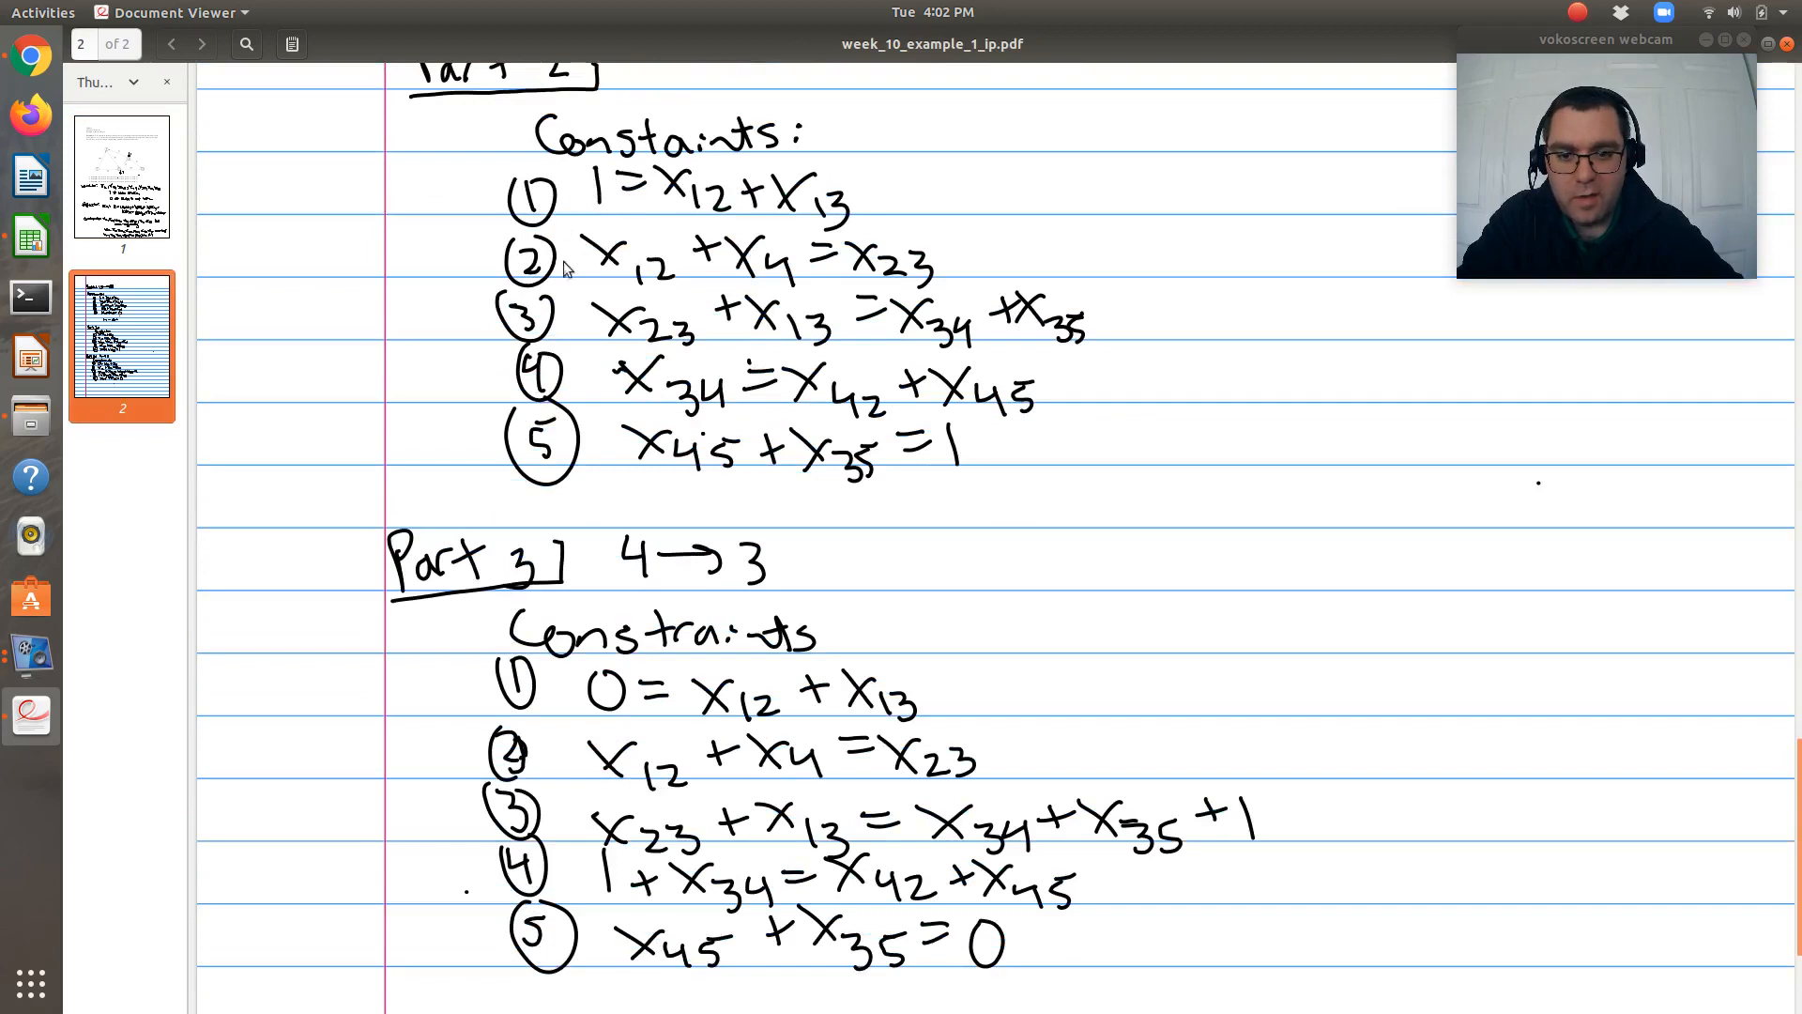
key("ctrl+alt+Down")
key("Left")
key("Left")
key("Down")
left_click(479, 167)
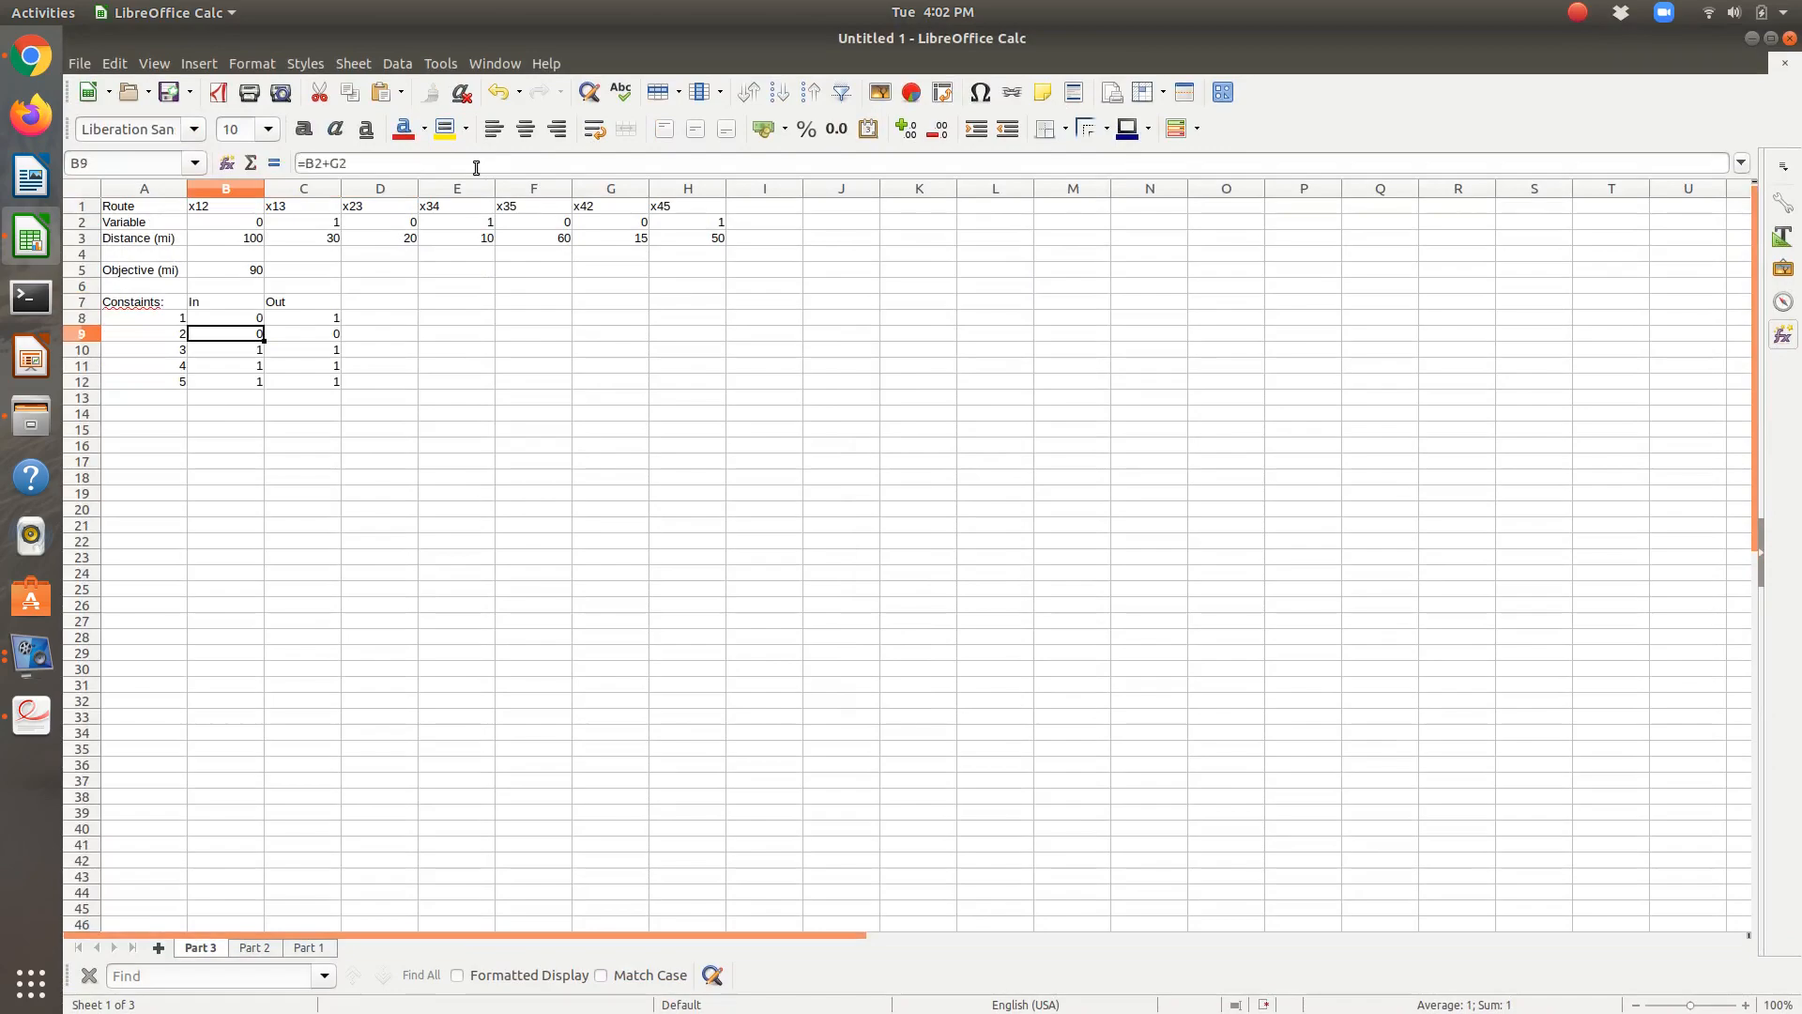
Step: Check the remaining constraints against the PDF notes and set constraint 5's outflow in C12 to 0
key("ctrl+alt+Up")
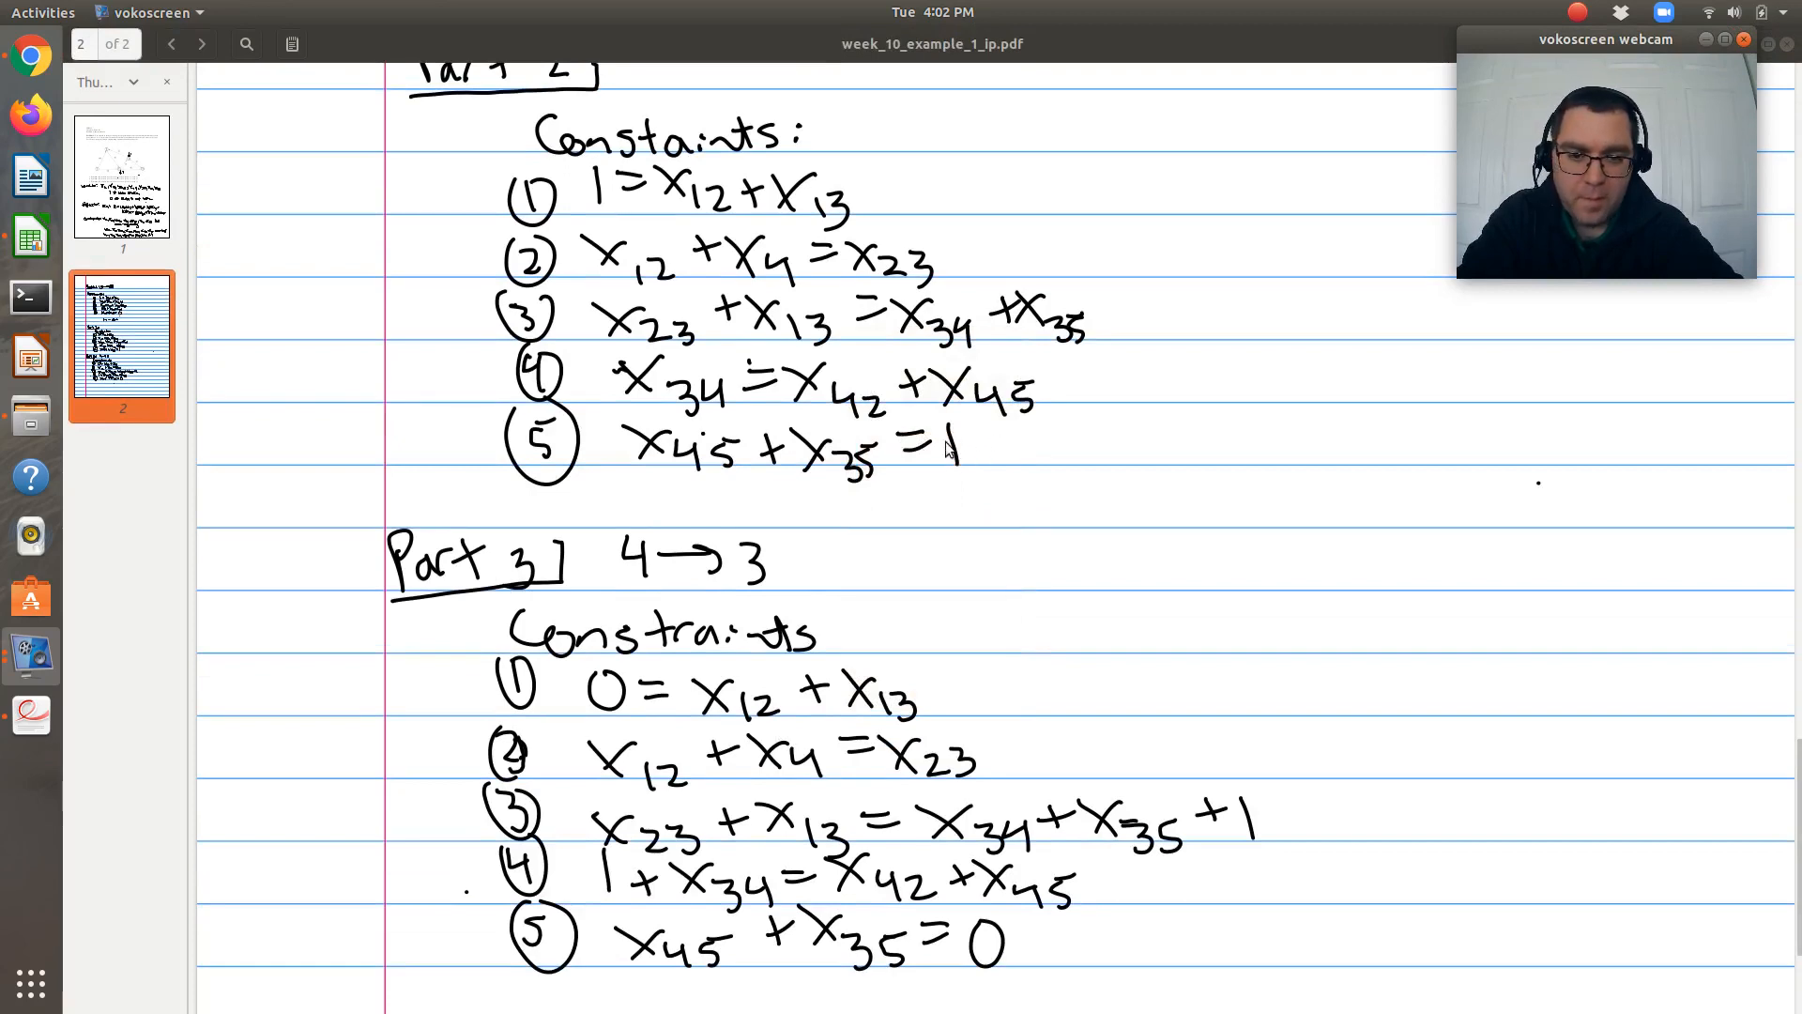
key("alt+Tab")
key("Down")
key("Down")
key("Down")
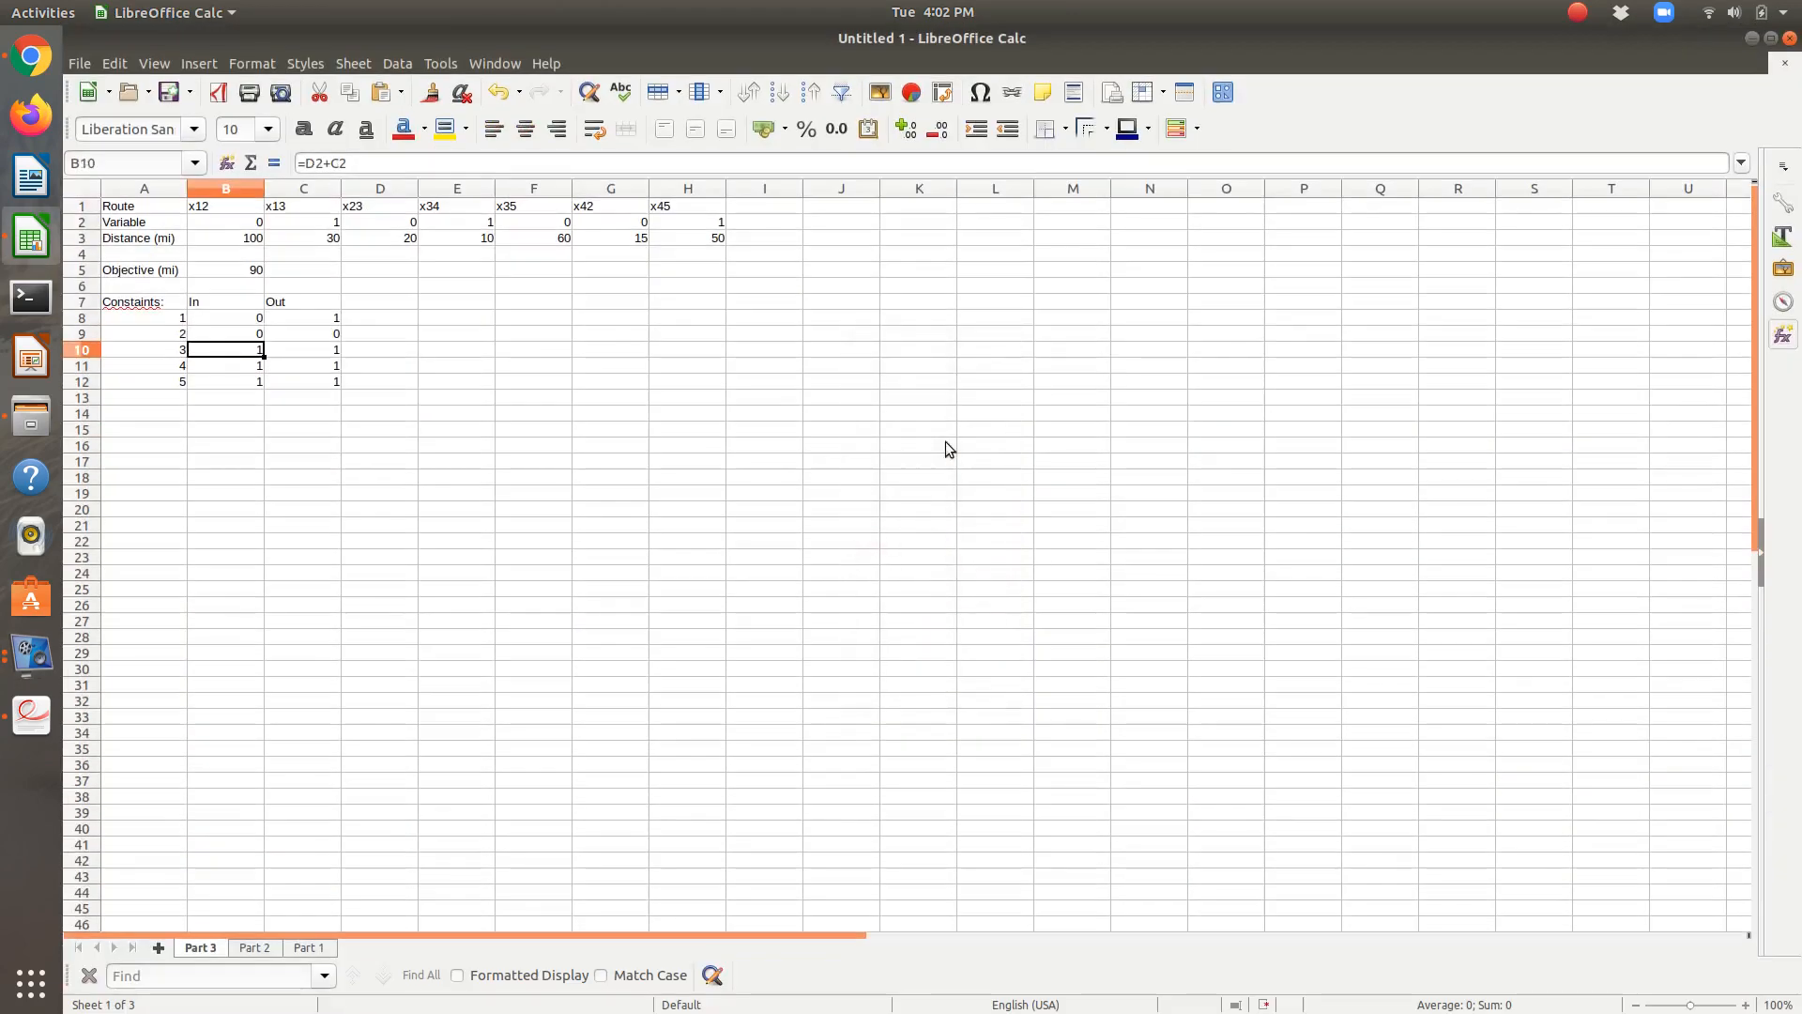
key("Right")
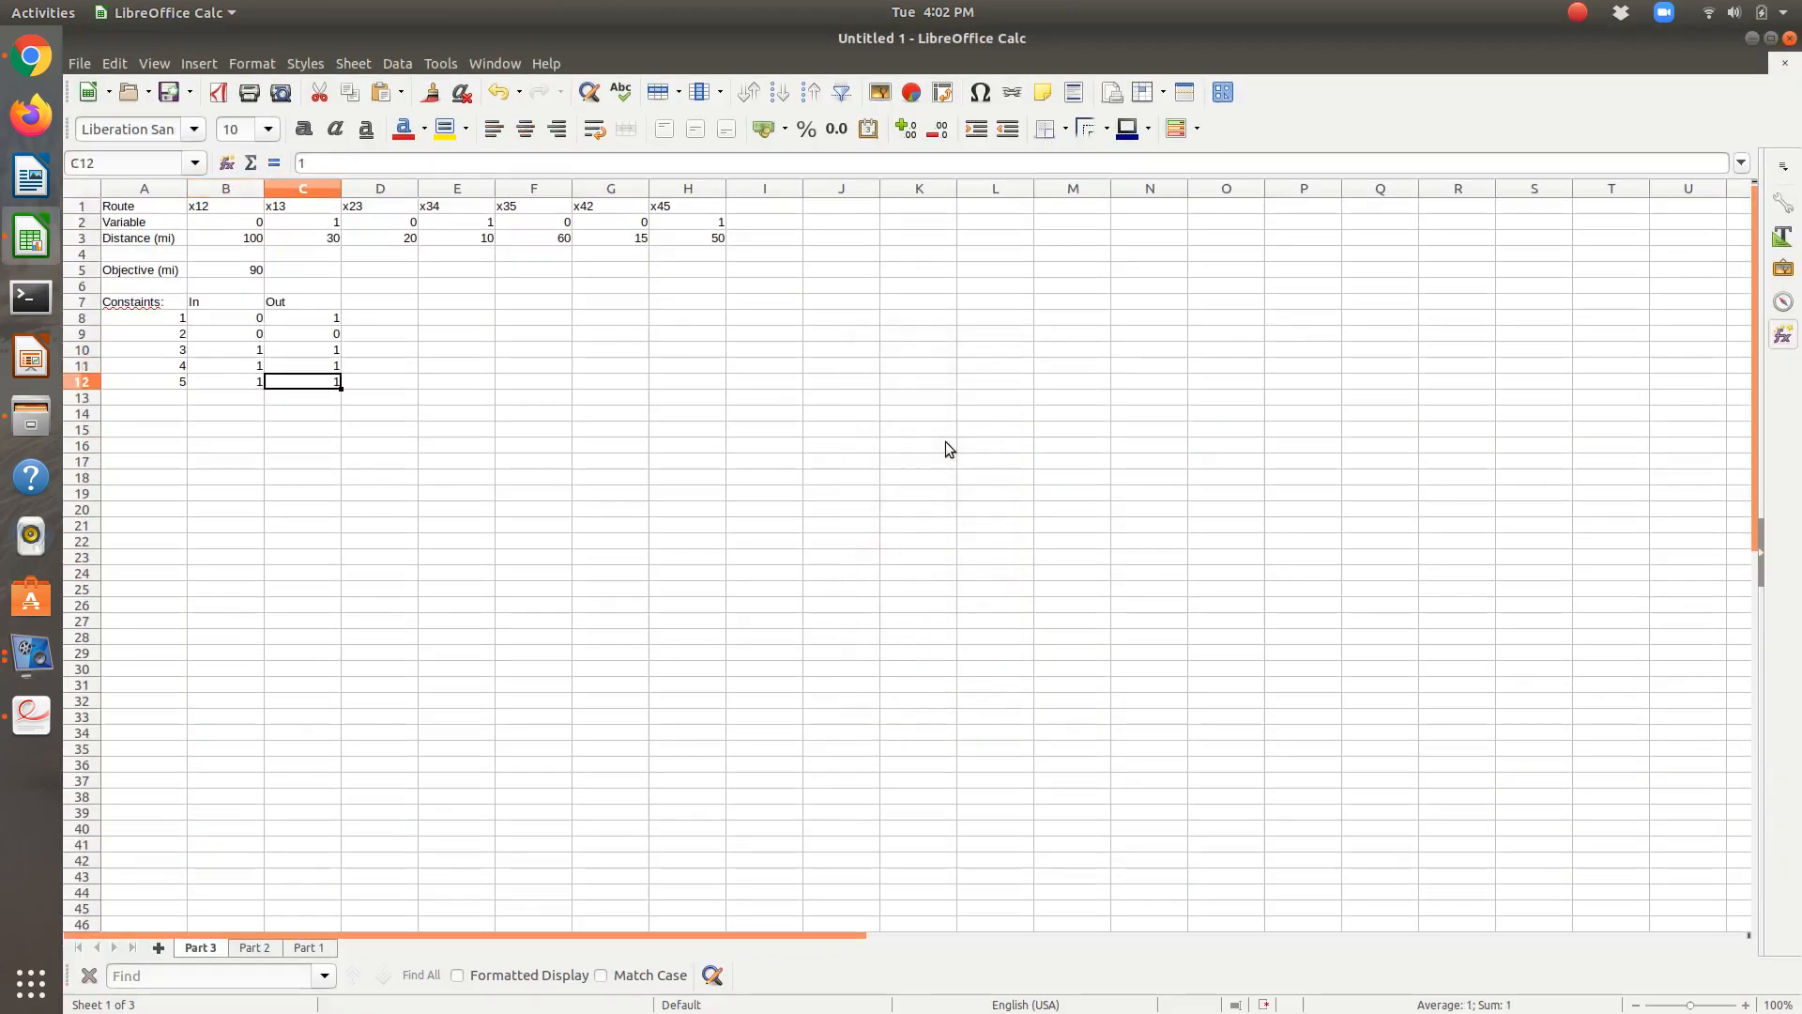
left_click(388, 163)
key("Return")
key("Up")
Step: Following the Part 3 notes, change constraint 3's outflow in C10 to =E2+F2+1 and constraint 4's inflow in B11 to =E2+1
key("alt+Tab")
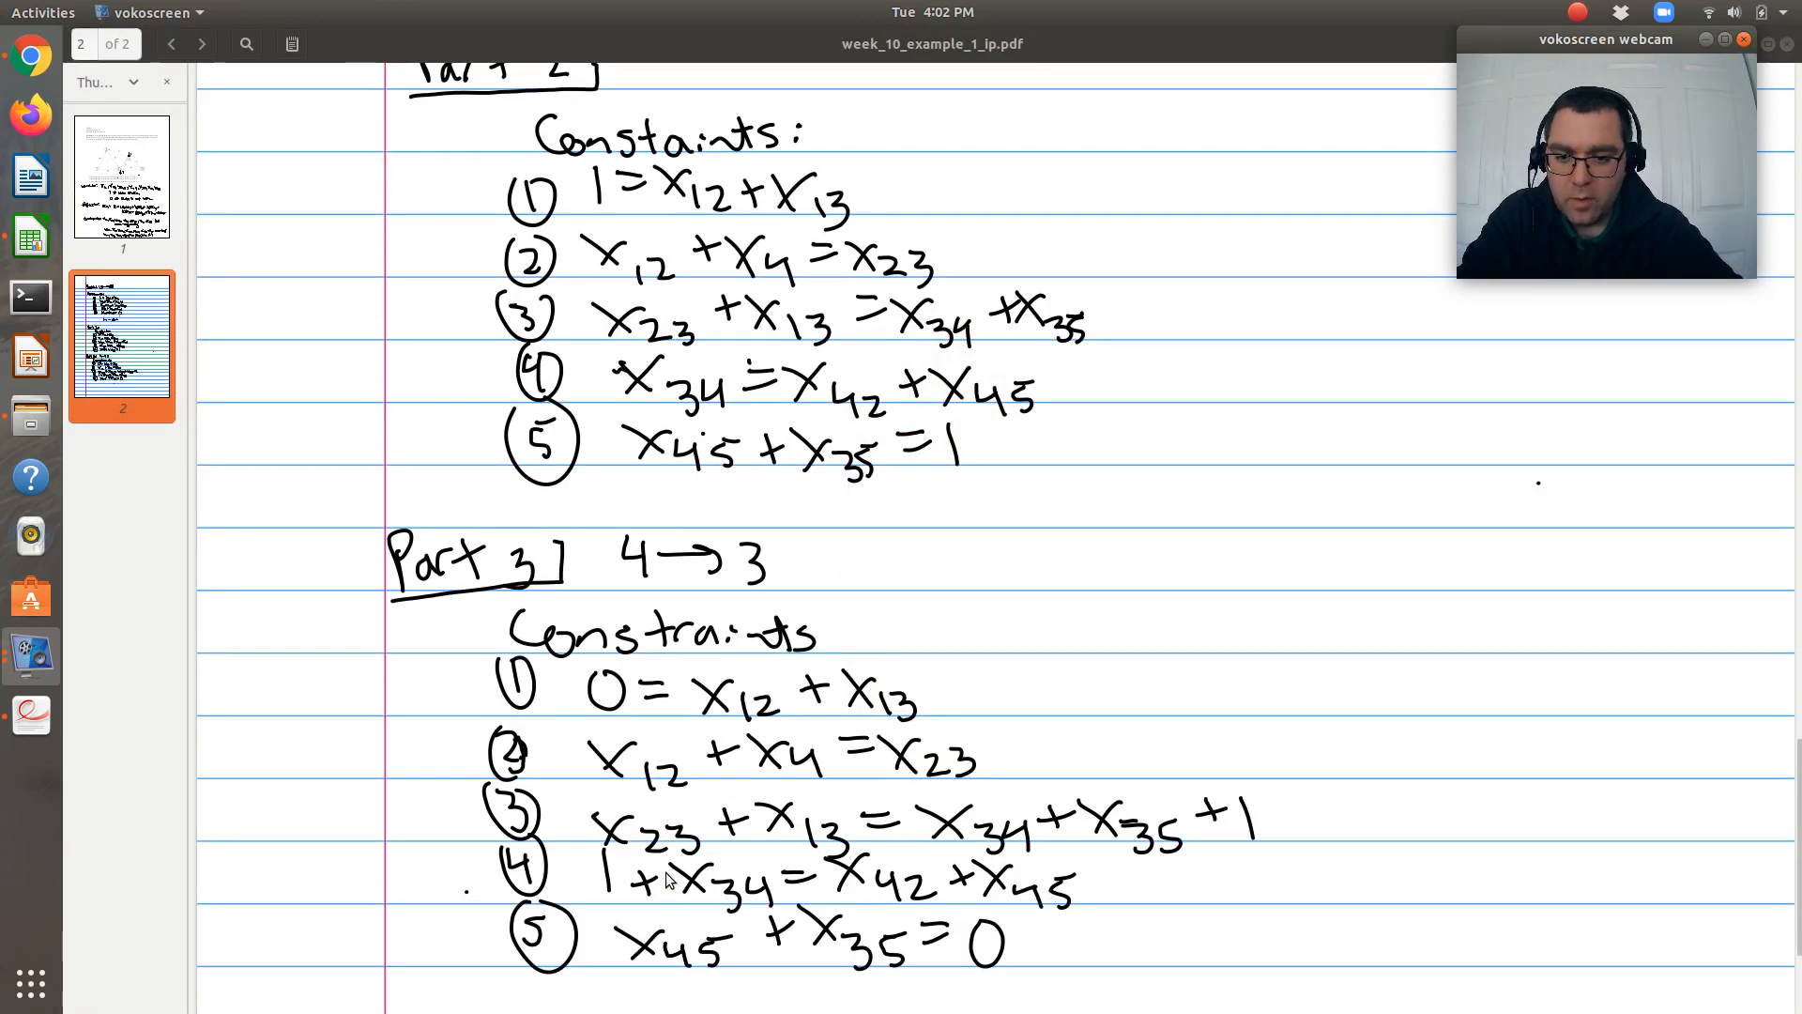
key("alt+Tab")
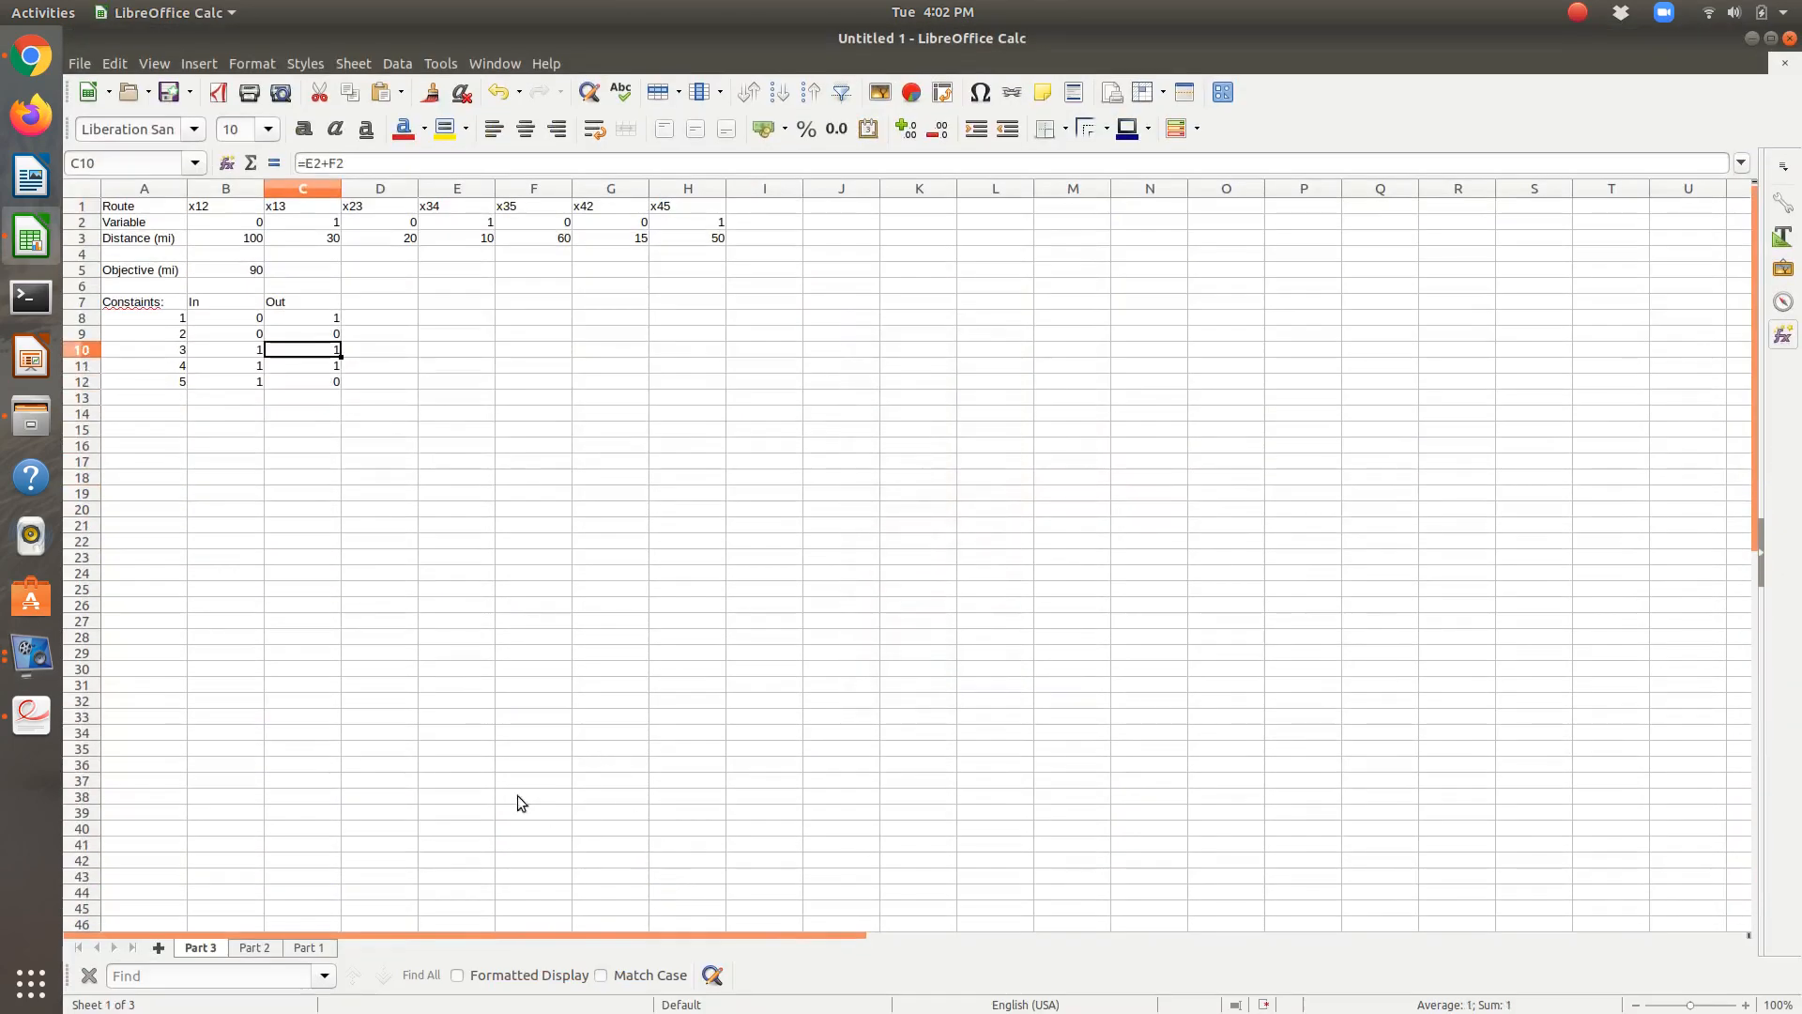
left_click(374, 162)
type("+1")
key("Return")
key("Left")
left_click(374, 163)
type("+1")
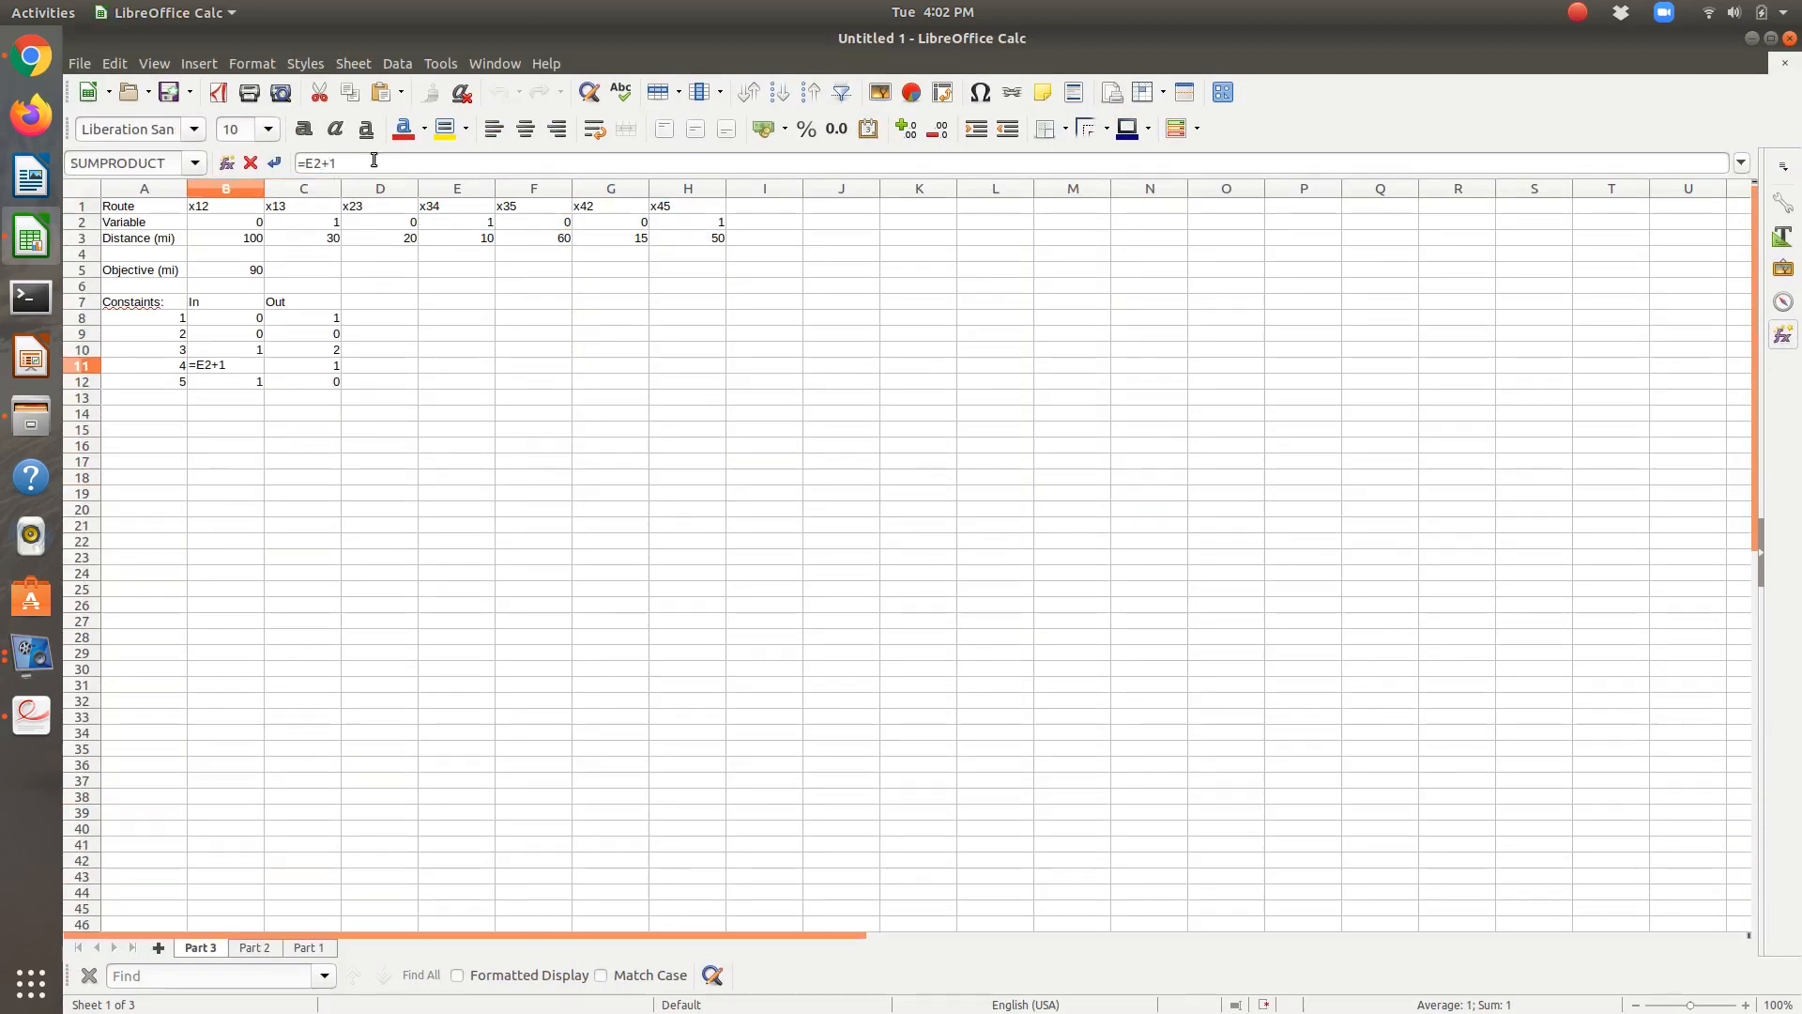
key("Return")
Step: Solve the Part 3 model for the minimum of objective cell B5 with the existing Solver conditions, and keep the result
key("Up")
key("Up")
key("Up")
key("Up")
key("Up")
key("Up")
key("Up")
left_click(440, 63)
left_click(461, 226)
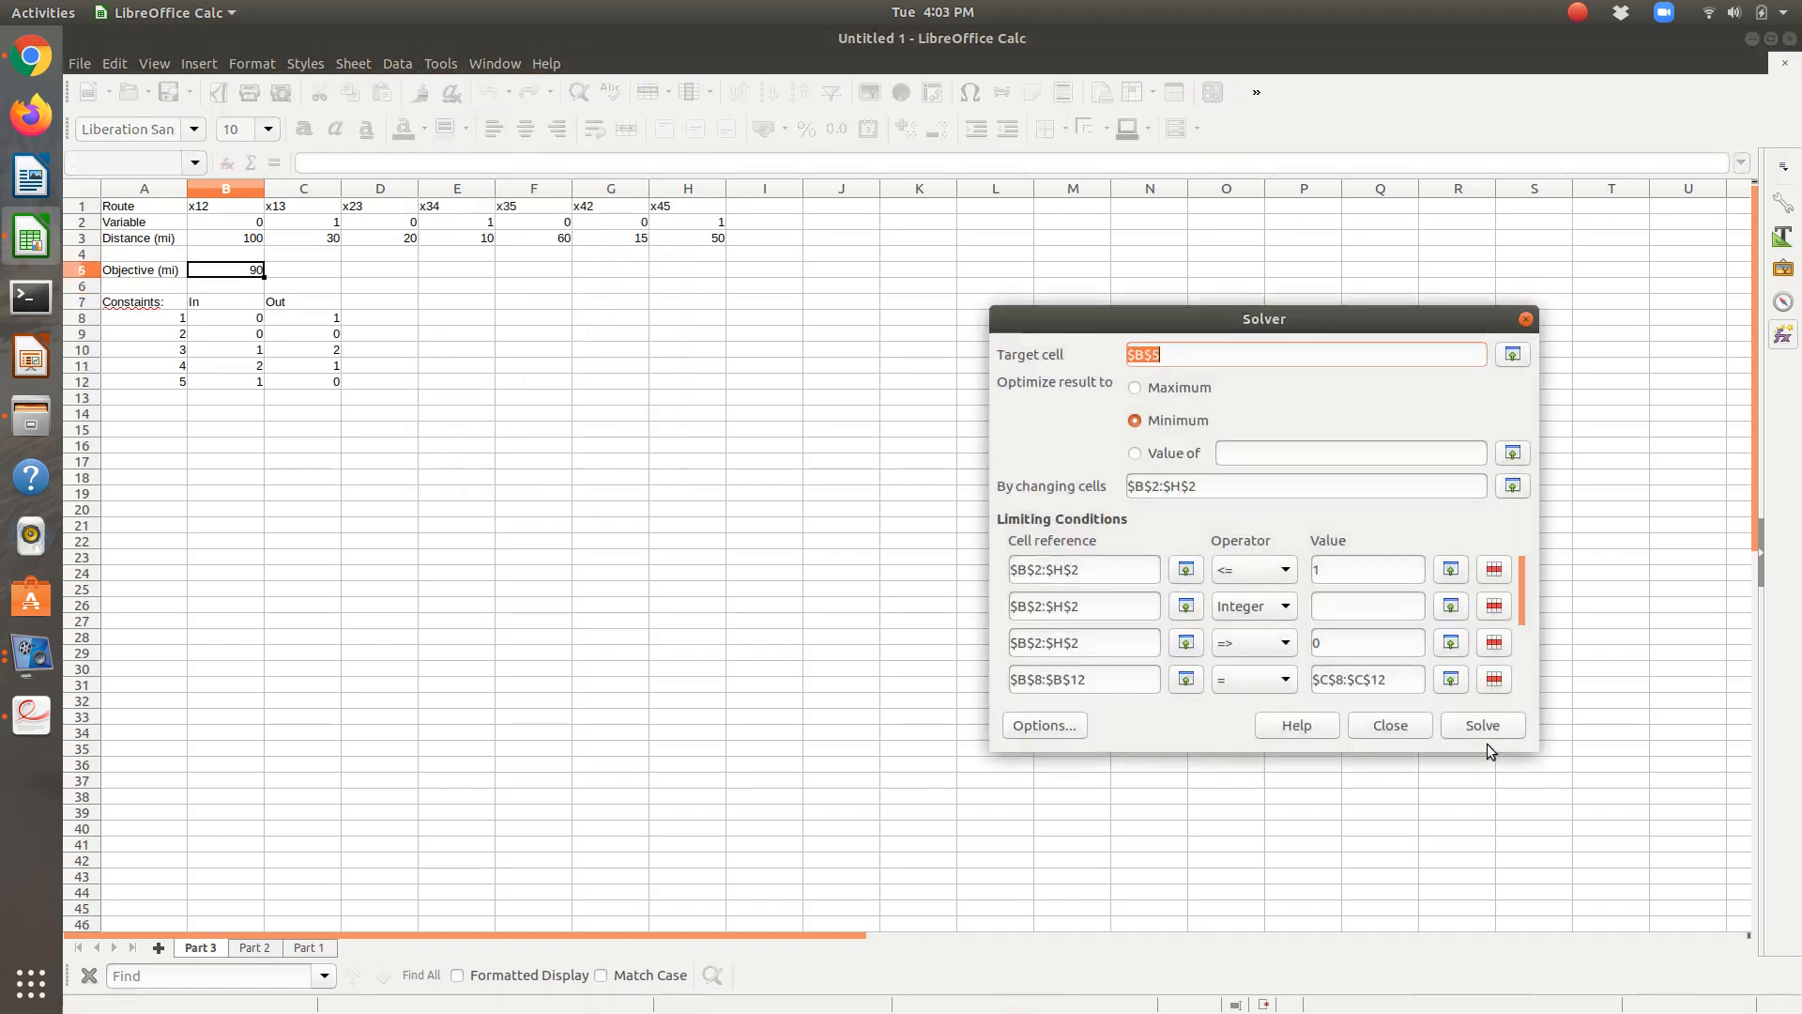
left_click(1483, 731)
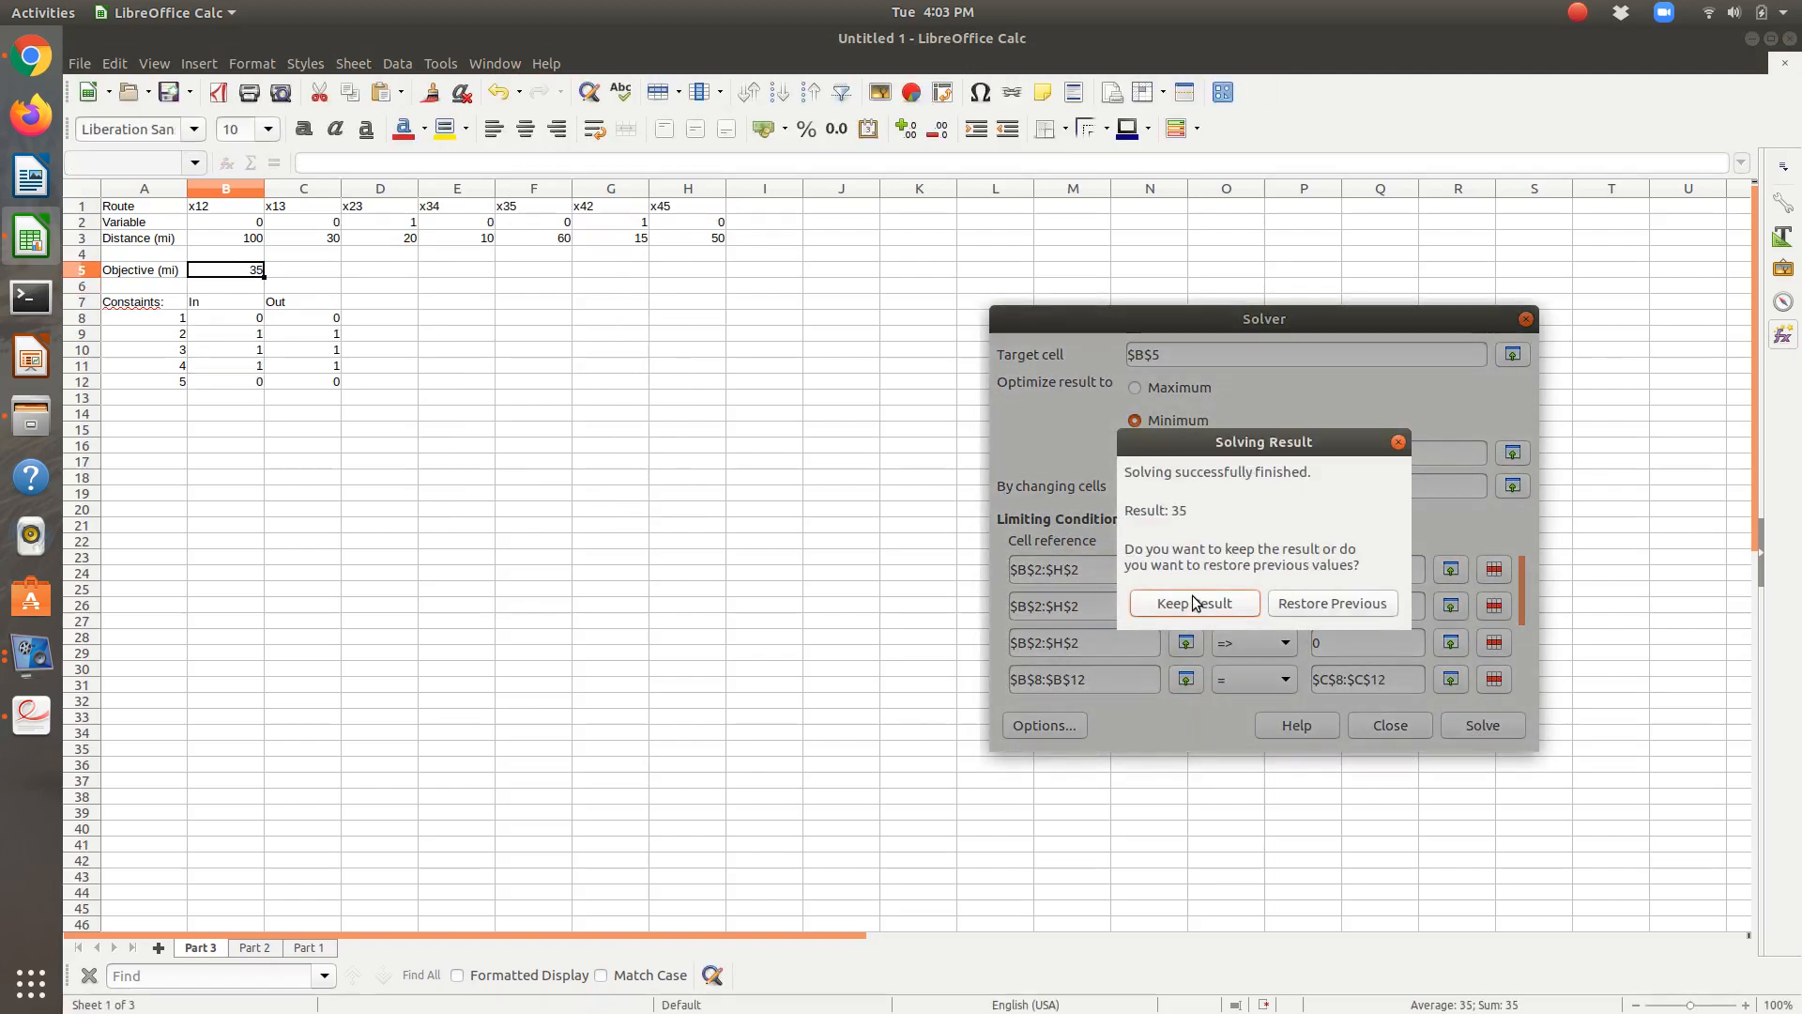
left_click(1195, 602)
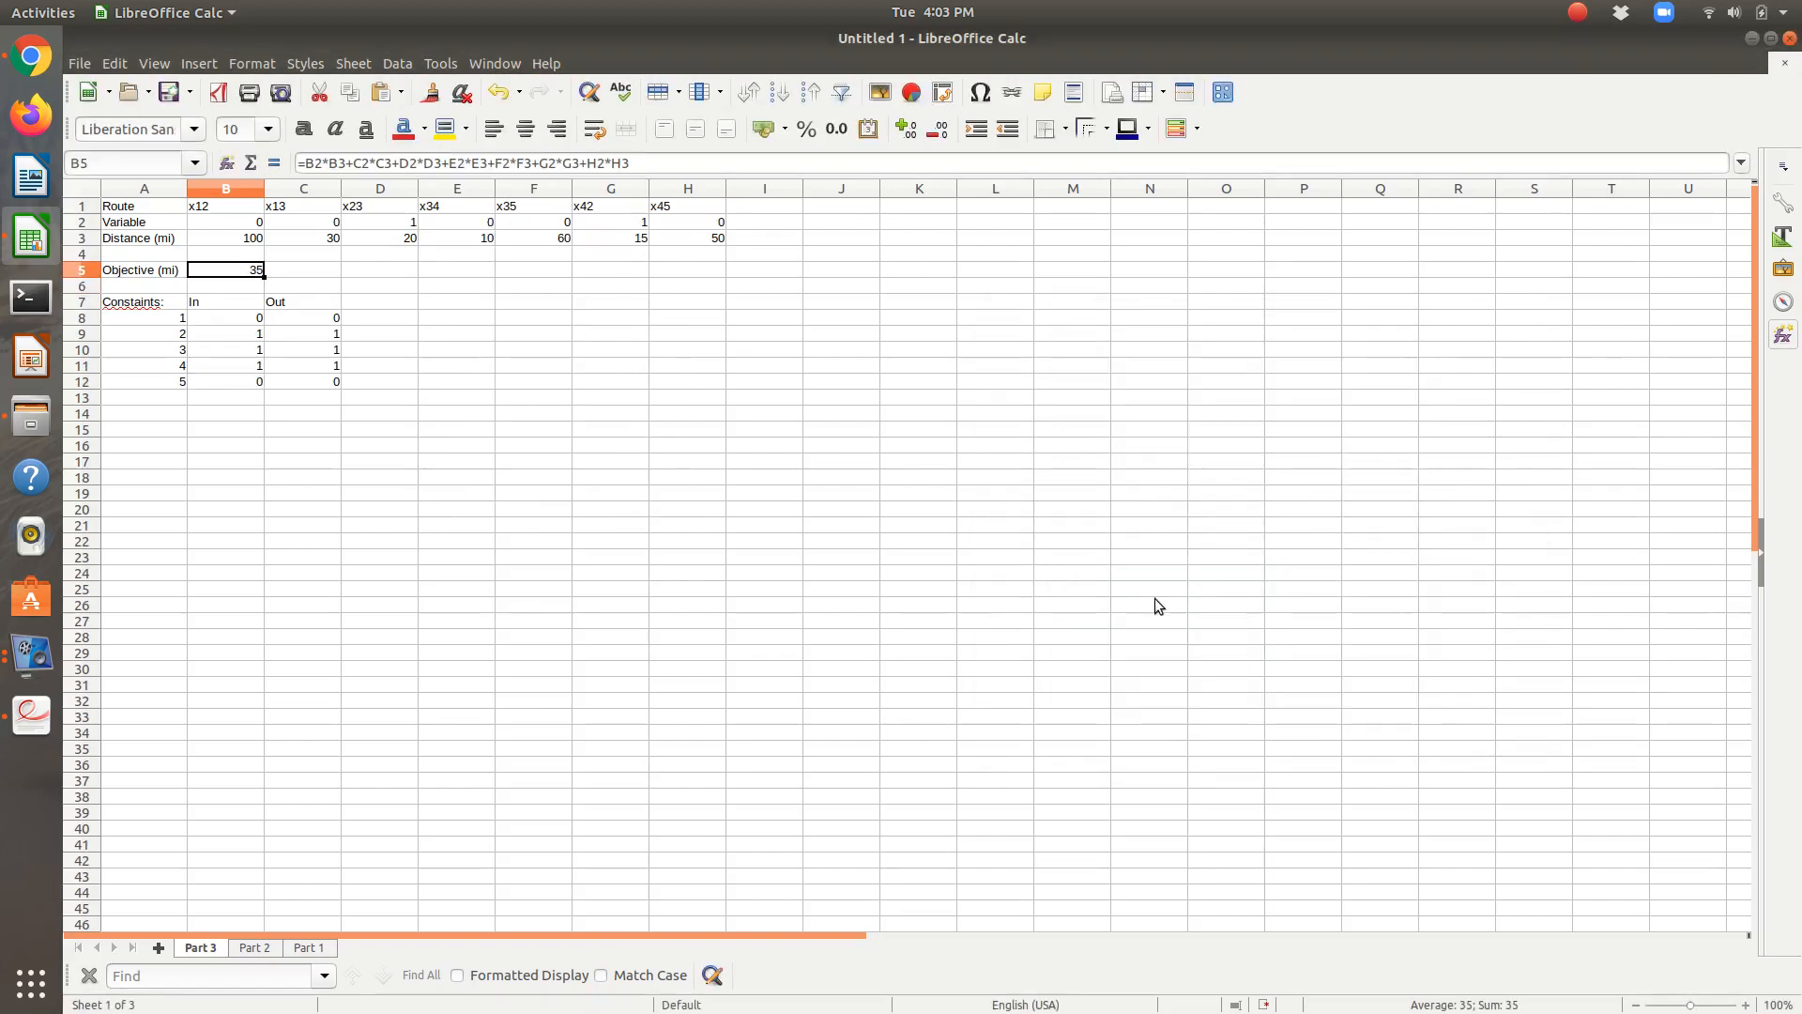
Step: Switch to the PDF notes and examine the network diagram to trace the route from node 4 to node 3
key("alt+Tab")
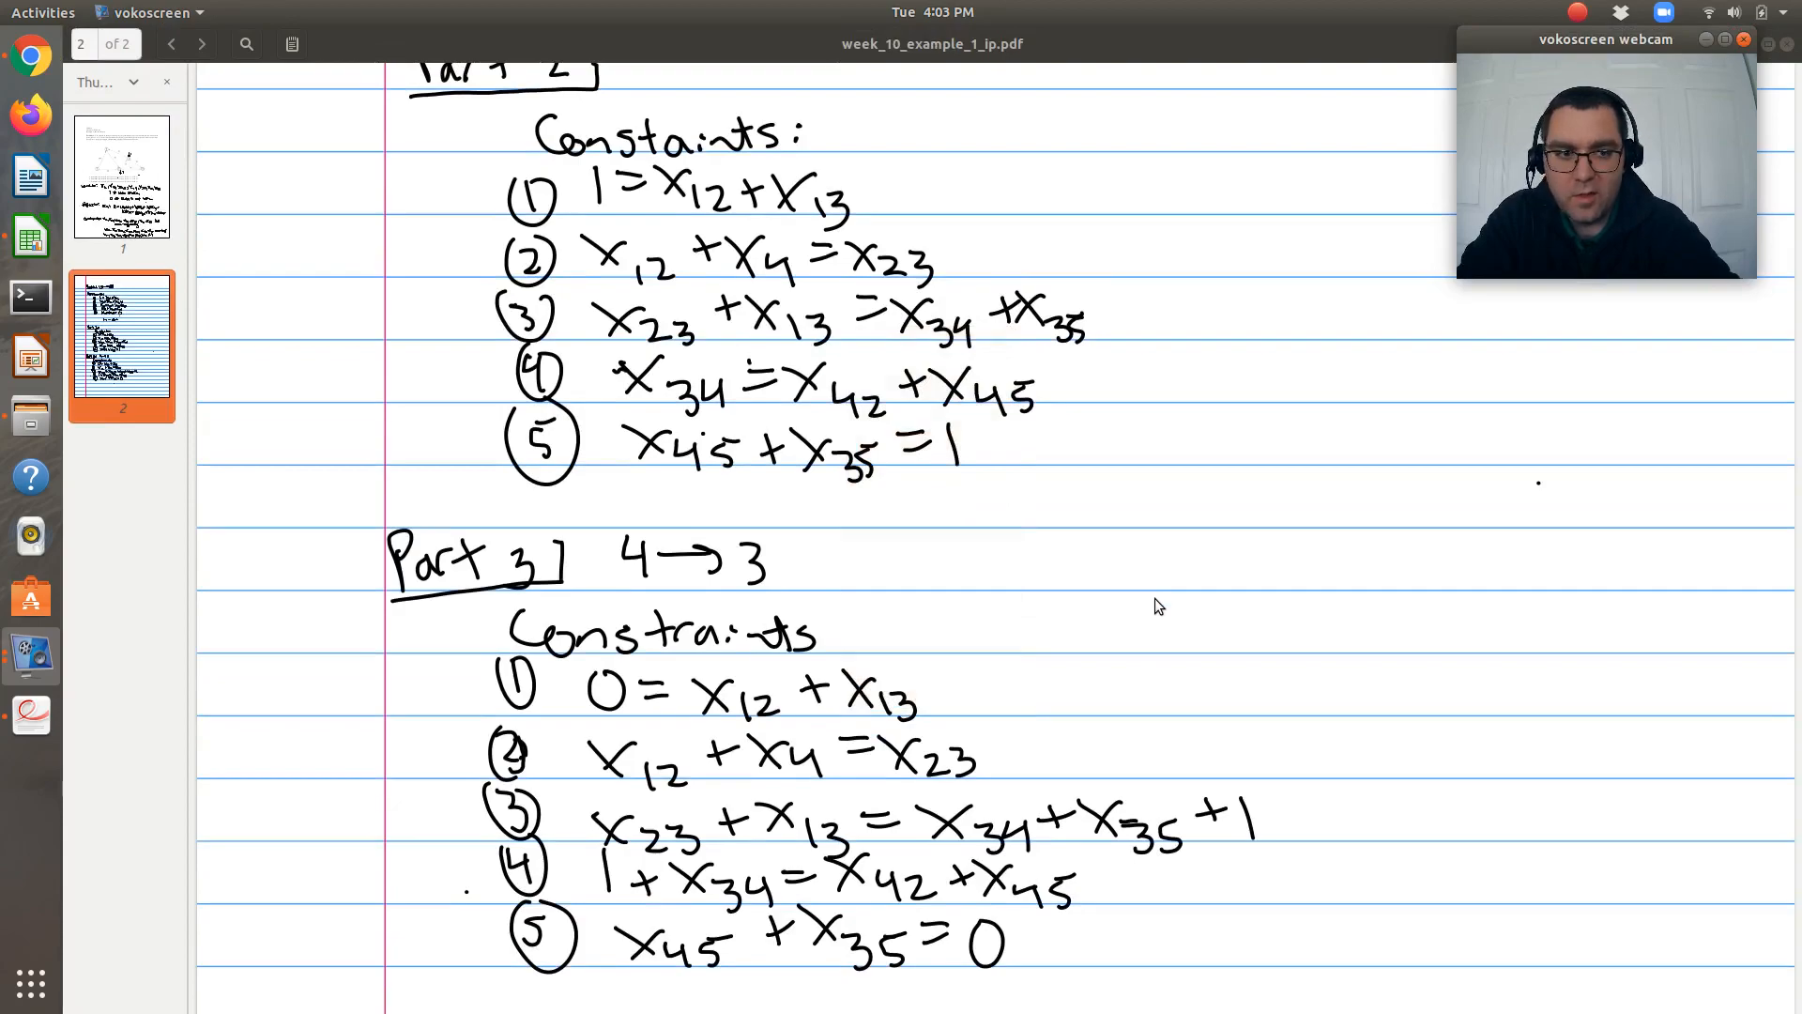
left_click(995, 655)
scroll(996, 655, "up", 10)
scroll(995, 653, "up", 10)
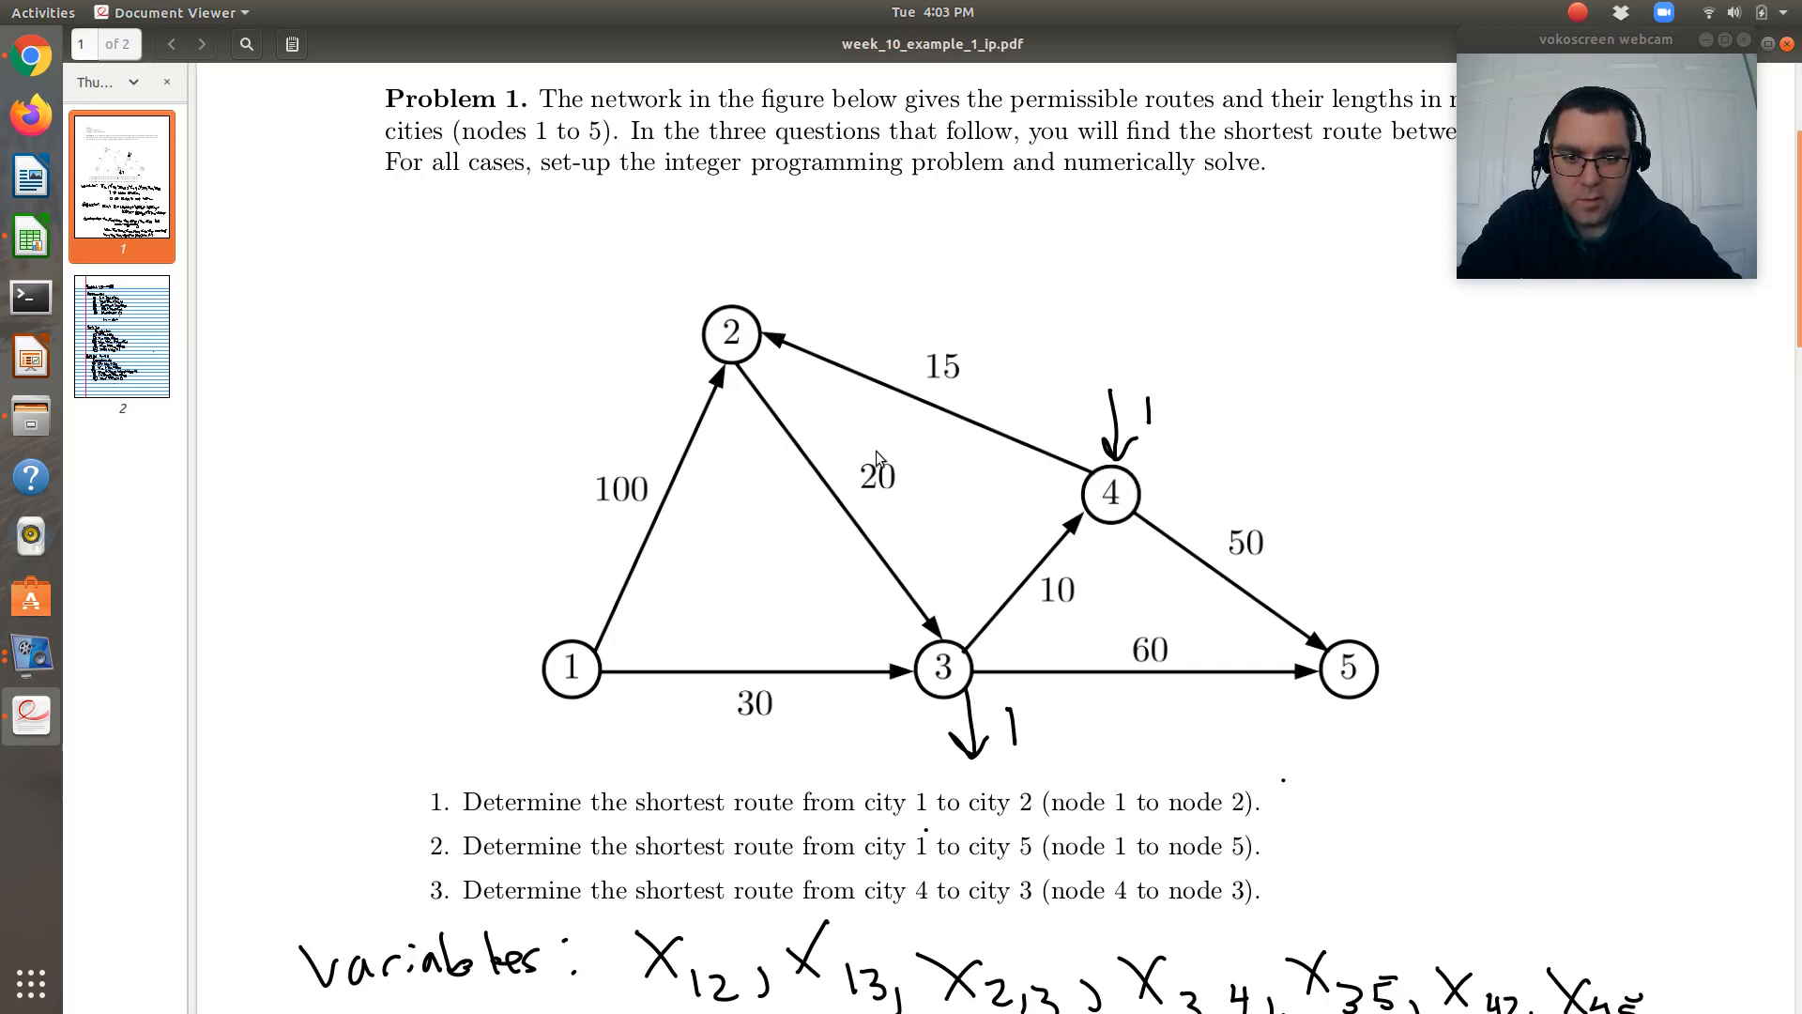
Step: Review Part 3's solved x42 and x23 variables and the objective in the spreadsheet, and return to the PDF notes
key("alt+Tab")
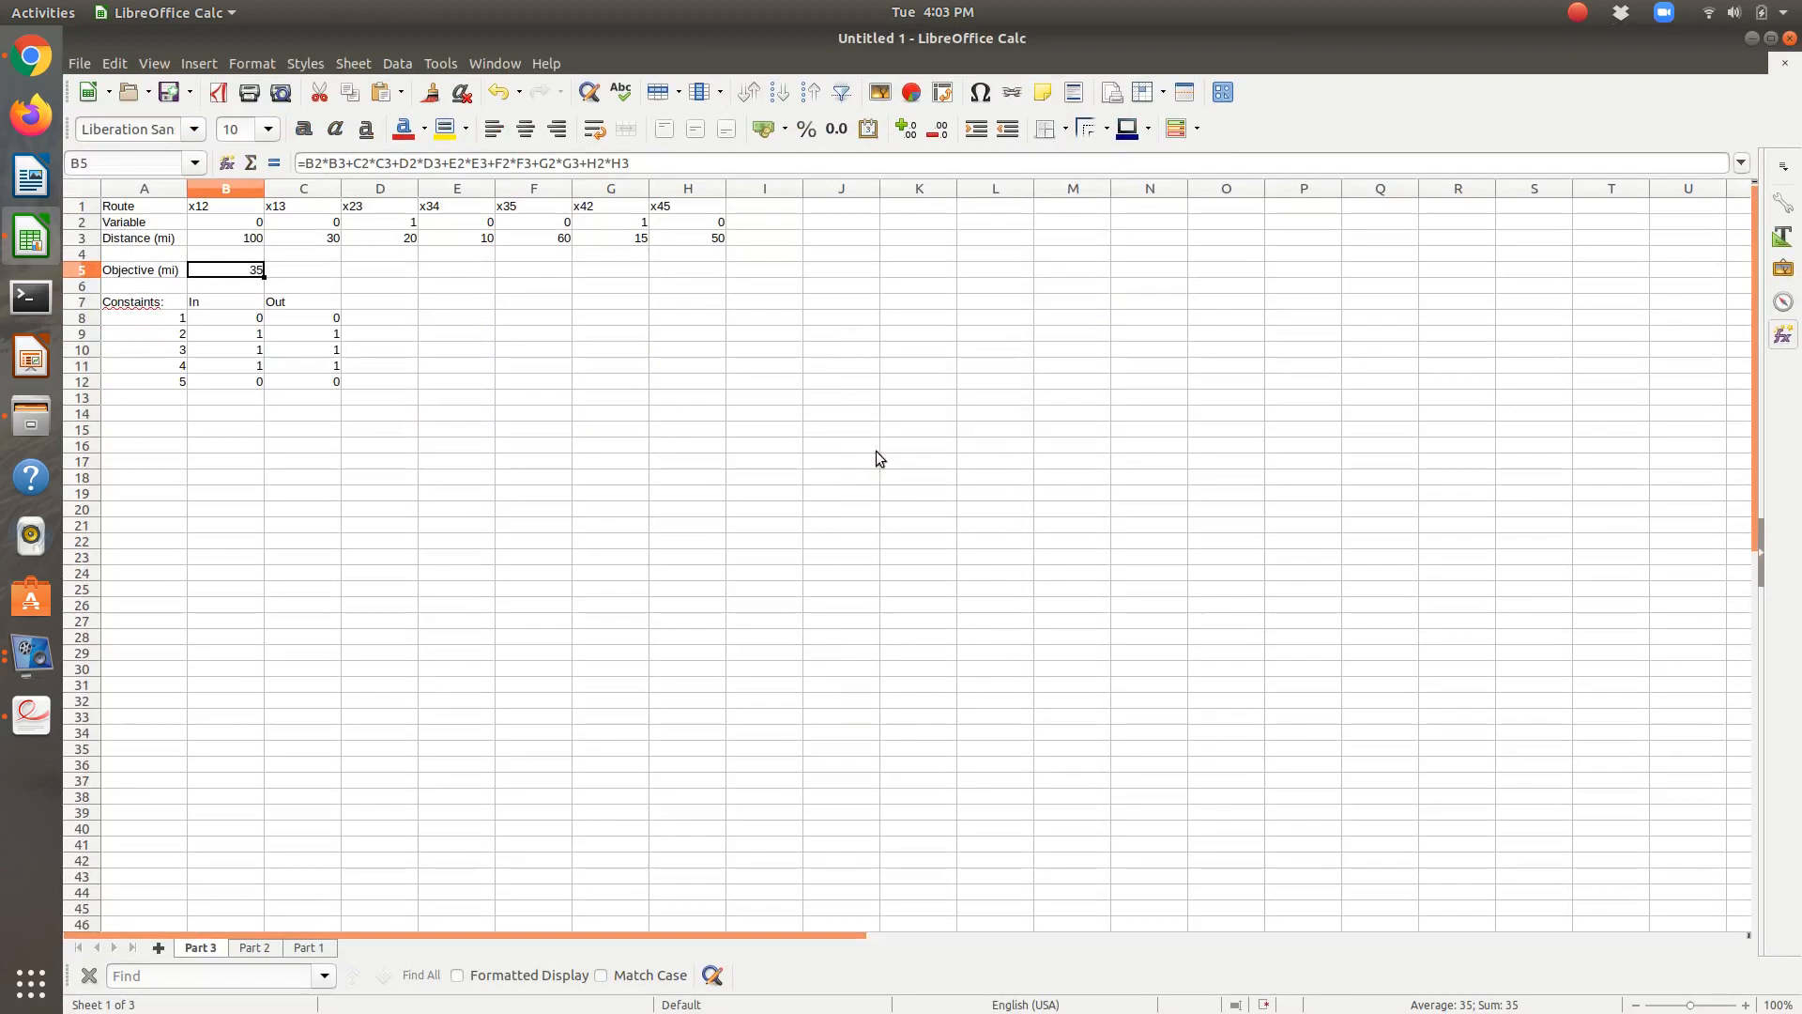
key("Up")
key("Up")
key("Up")
key("Right")
key("Right")
key("Right")
key("Right")
key("Right")
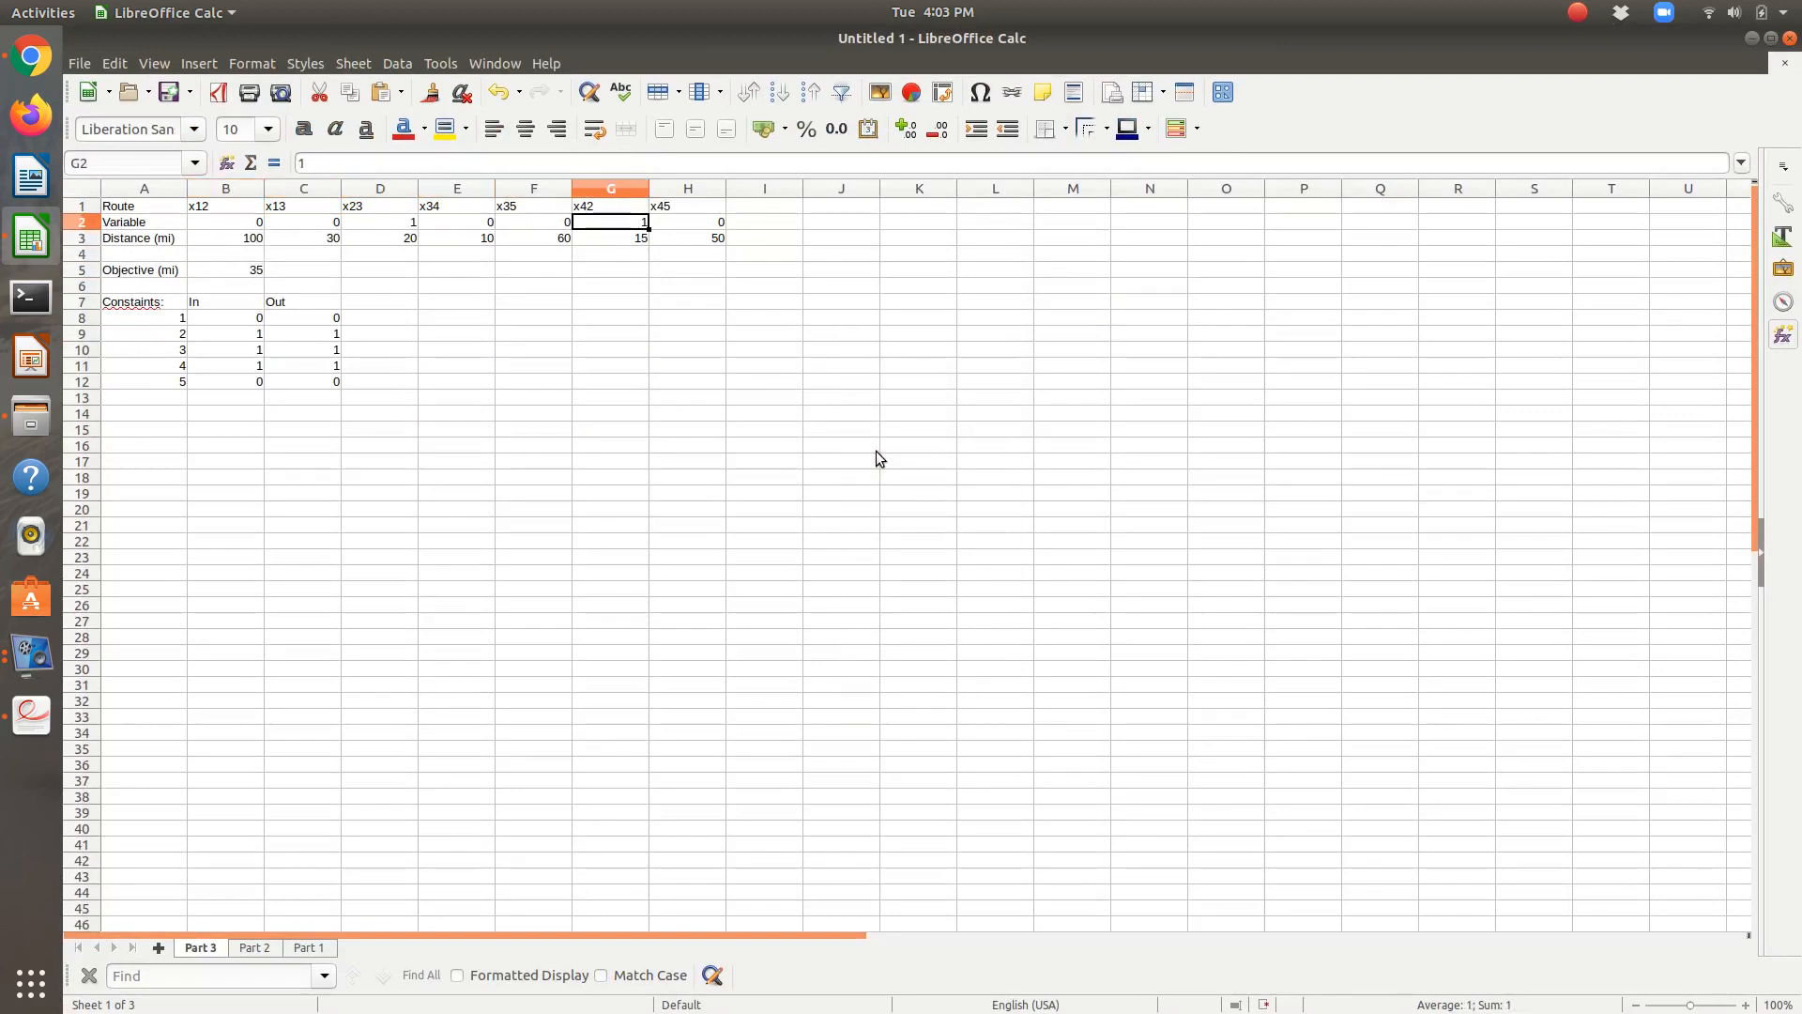
key("Left")
key("Left")
key("Left")
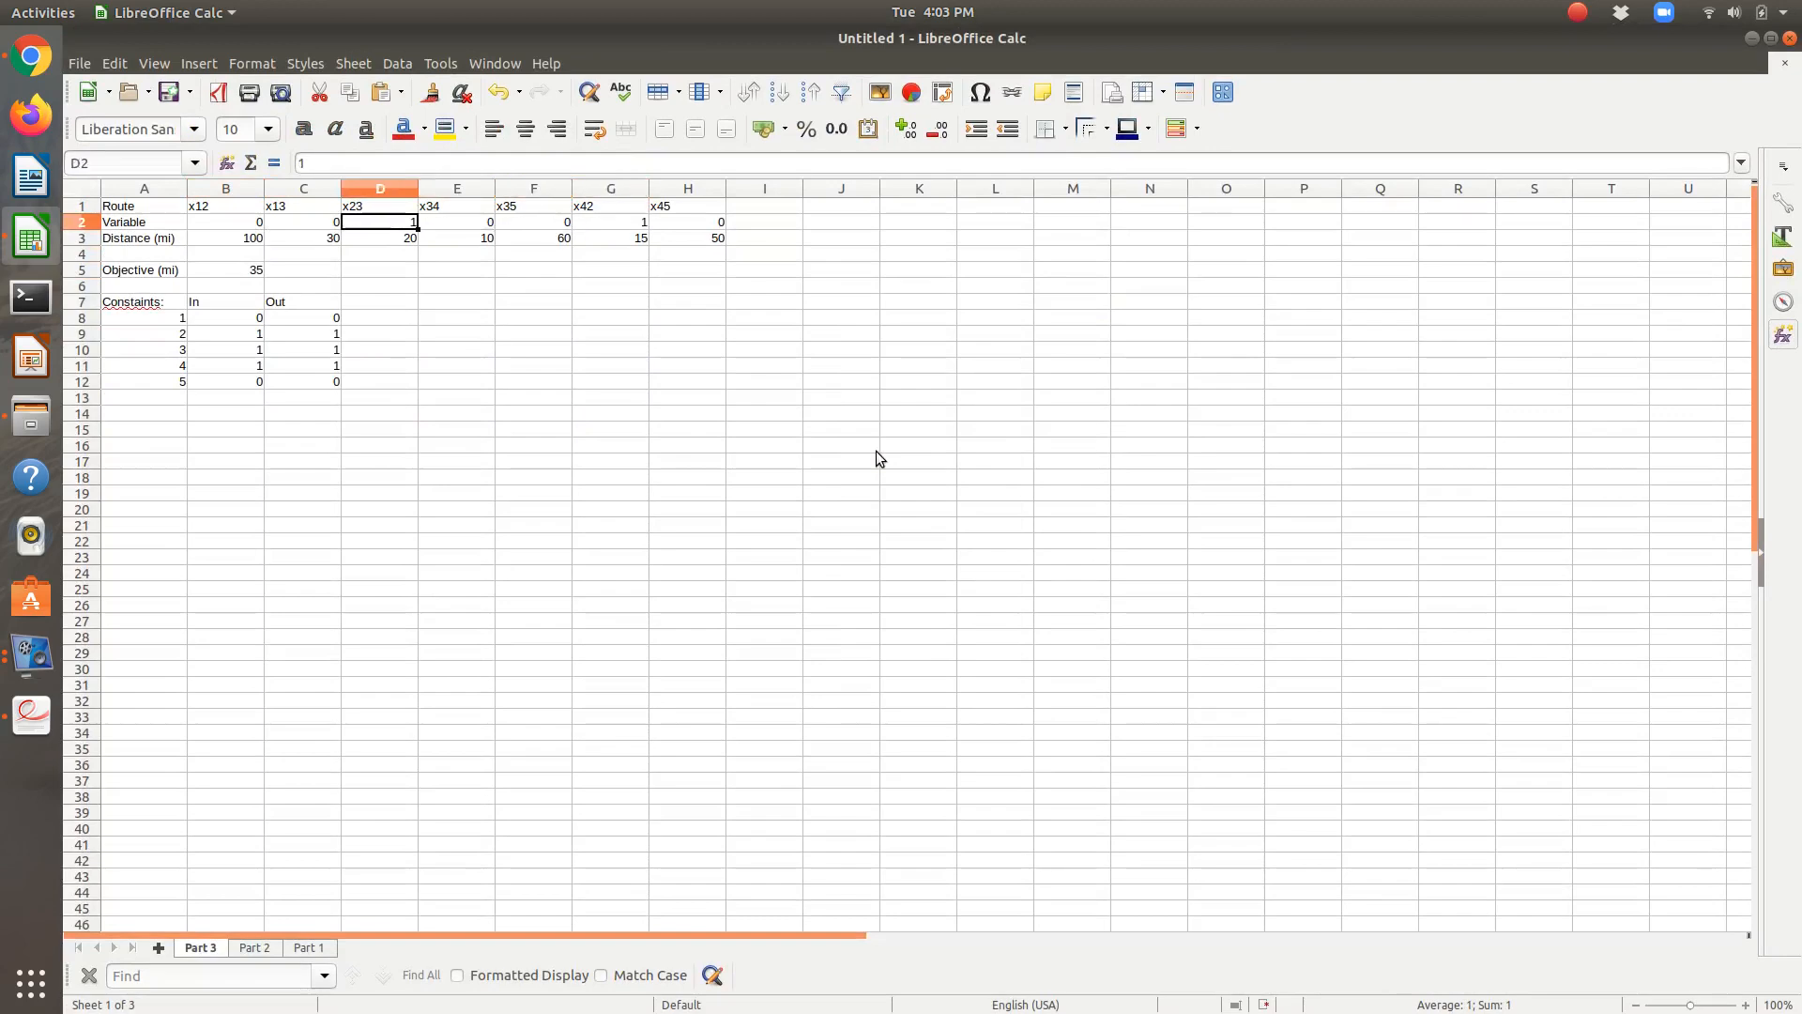
key("Down")
key("Down")
key("Down")
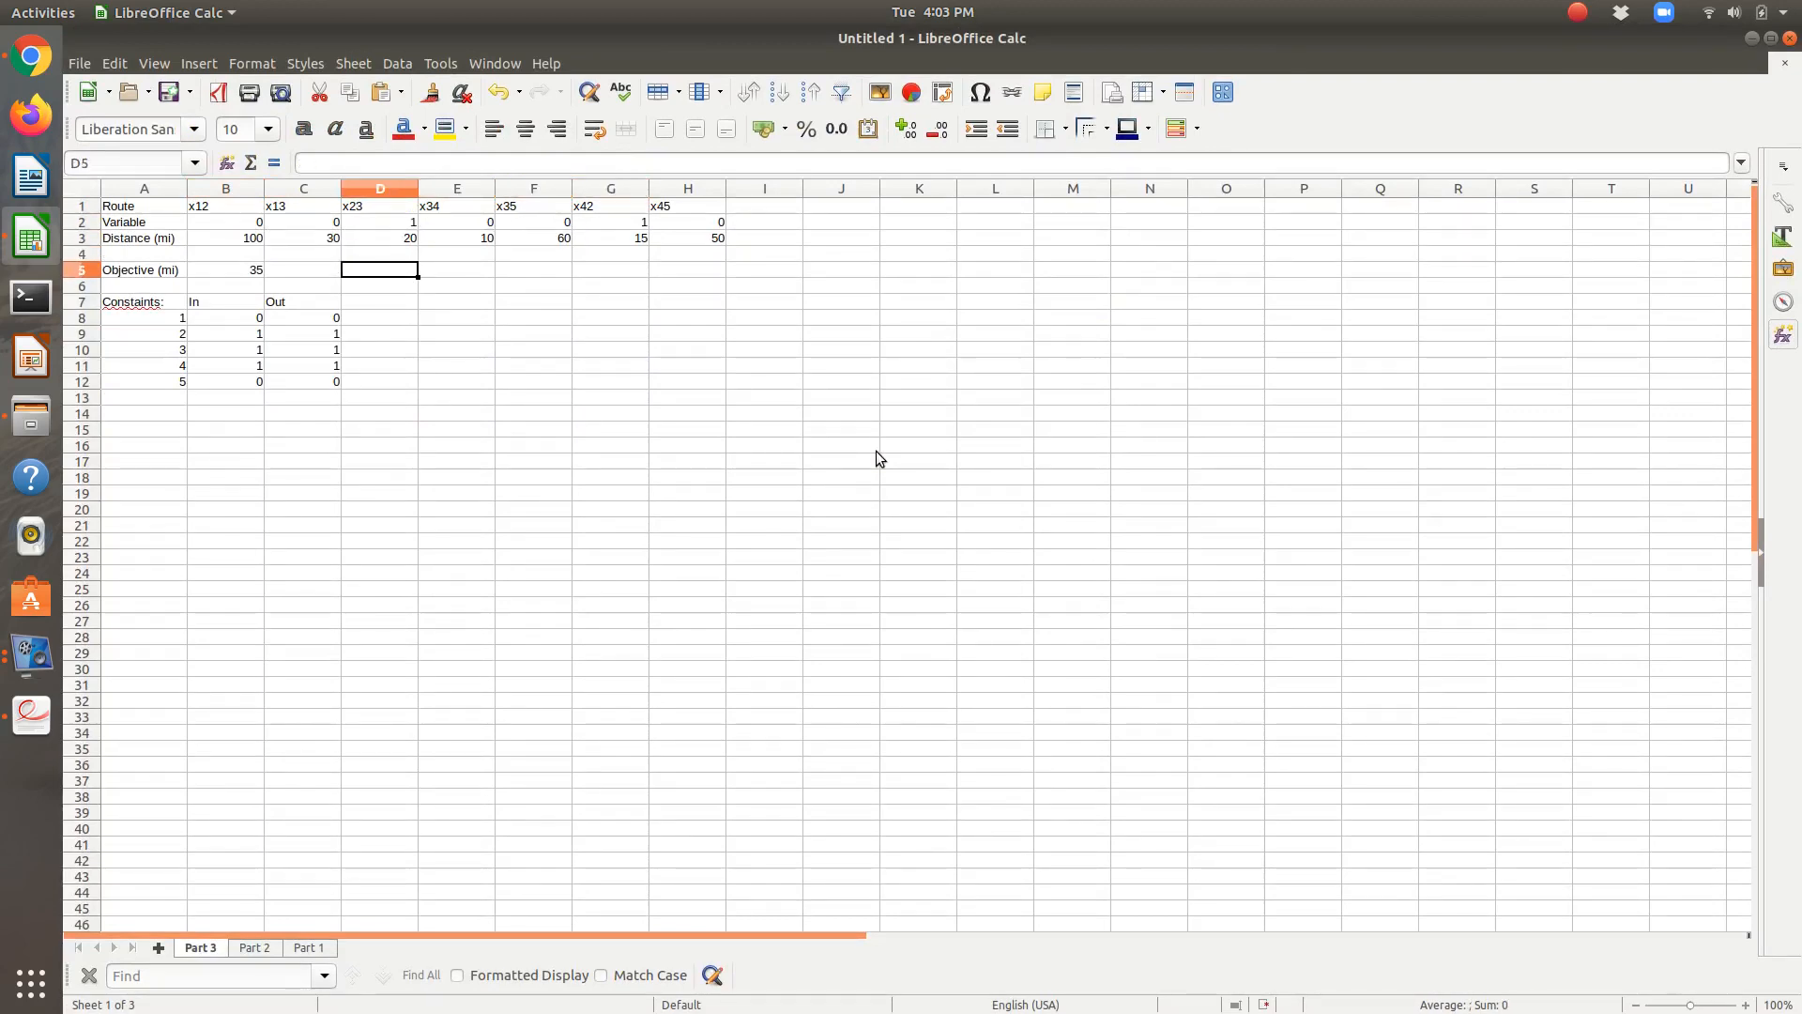
key("Left")
key("Left")
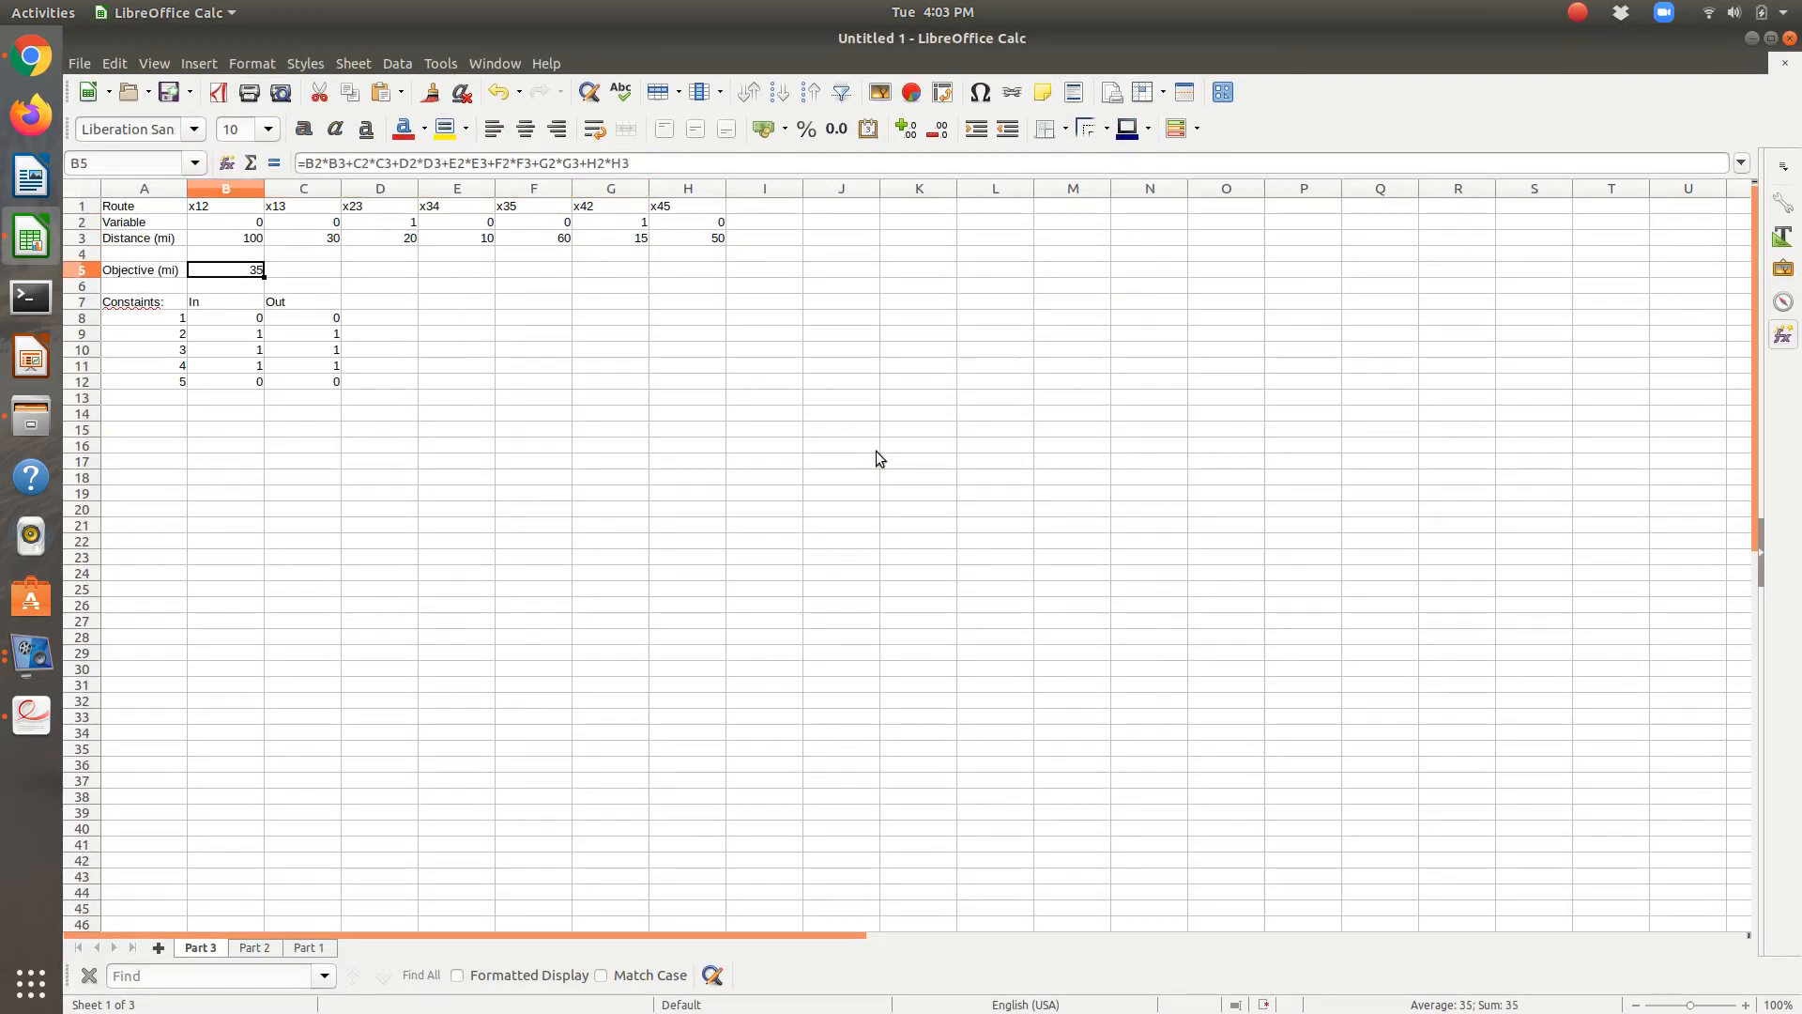
key("alt+Tab")
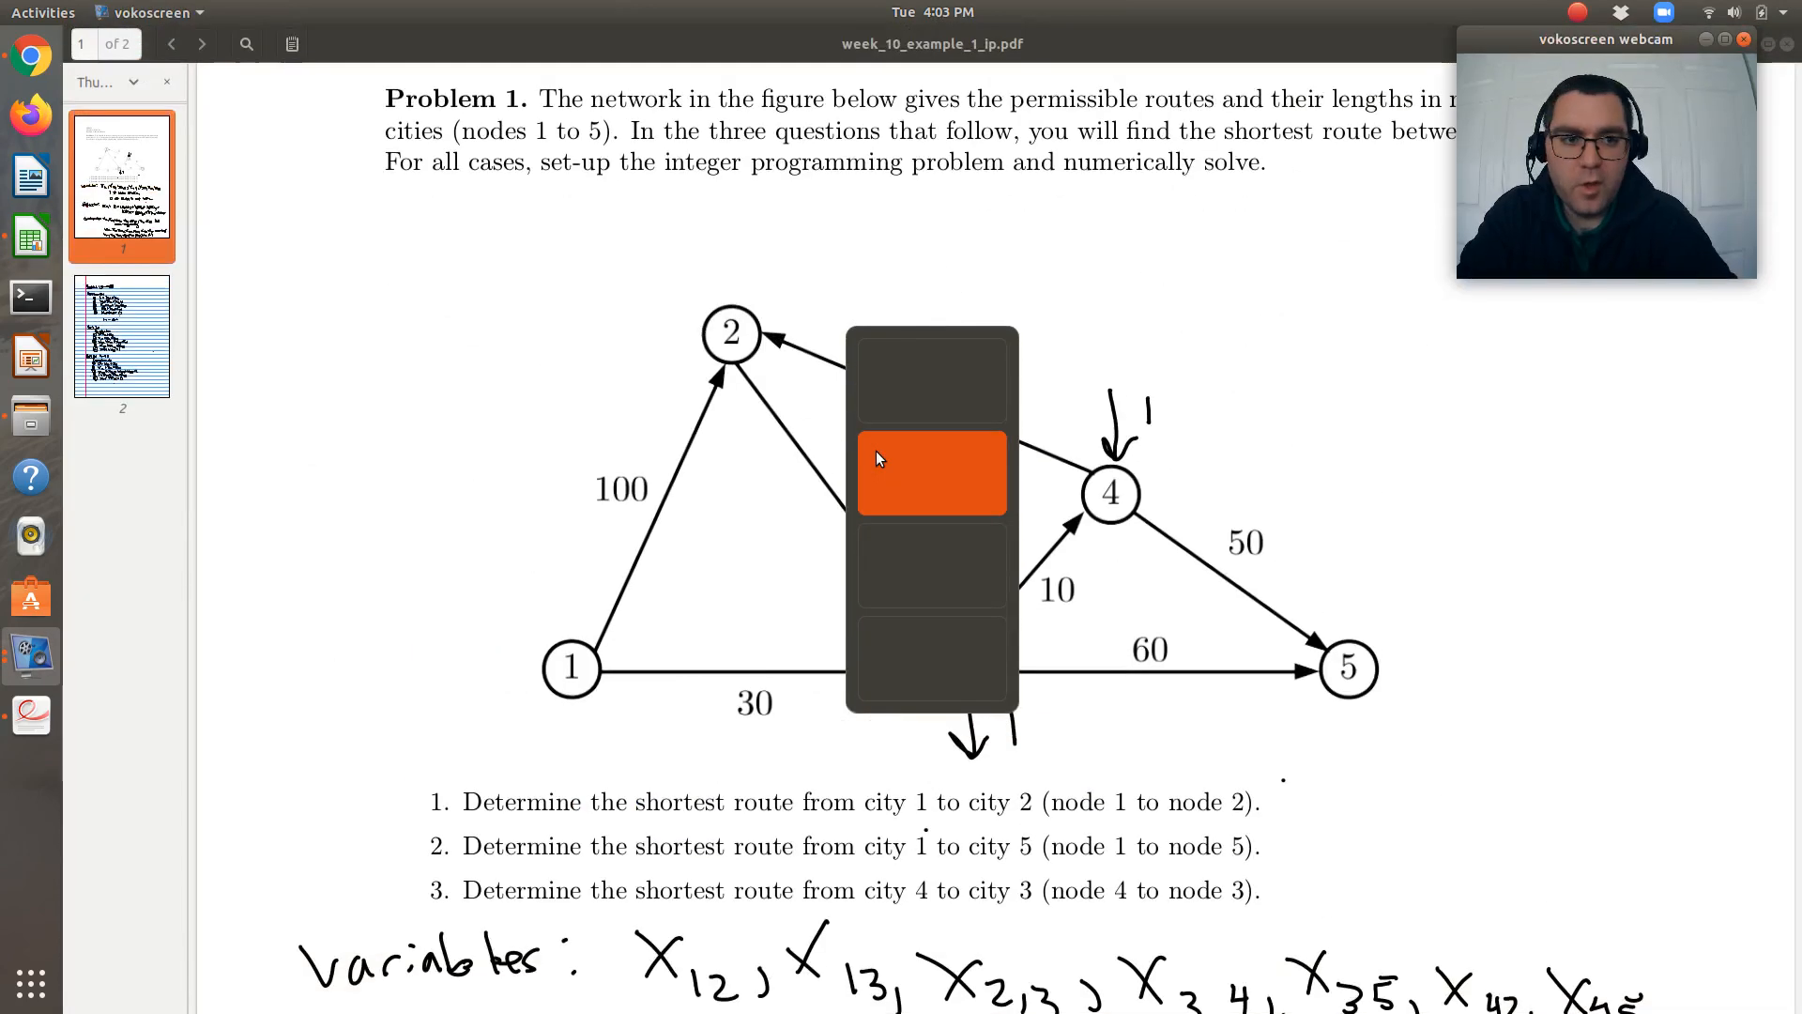